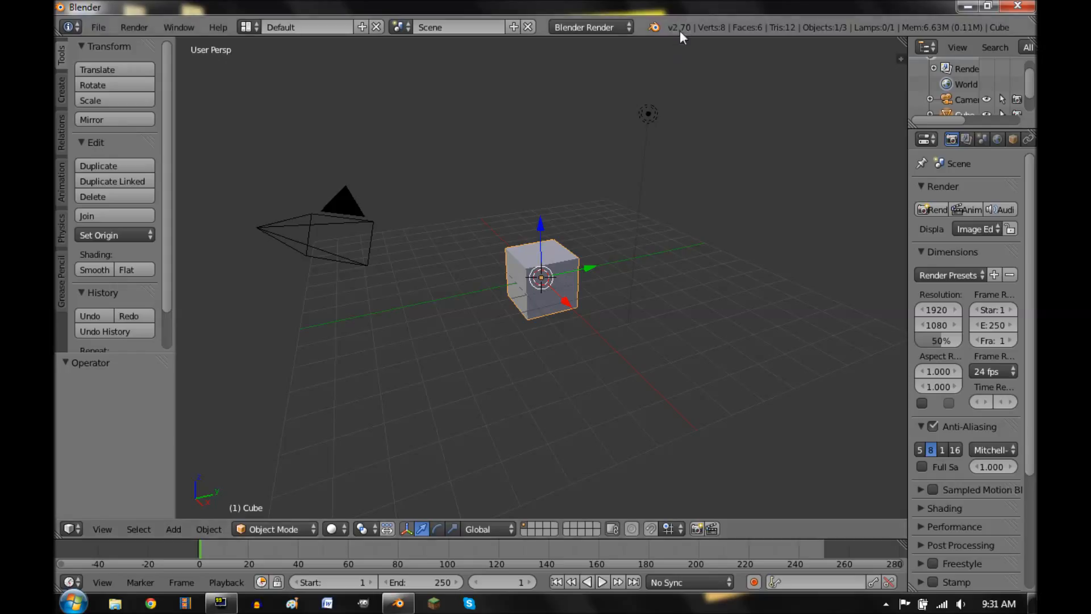
Step: Turn off Relationship Lines in the 3D view's display settings, collapsing the Grease Pencil and Display sections
key("n")
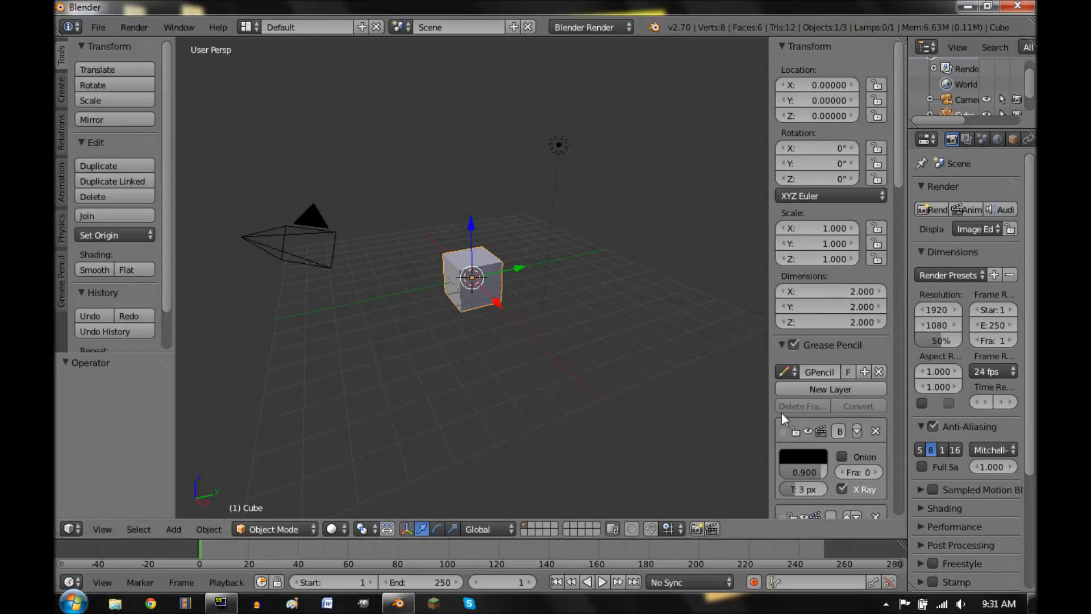
scroll(789, 443, "down", 3)
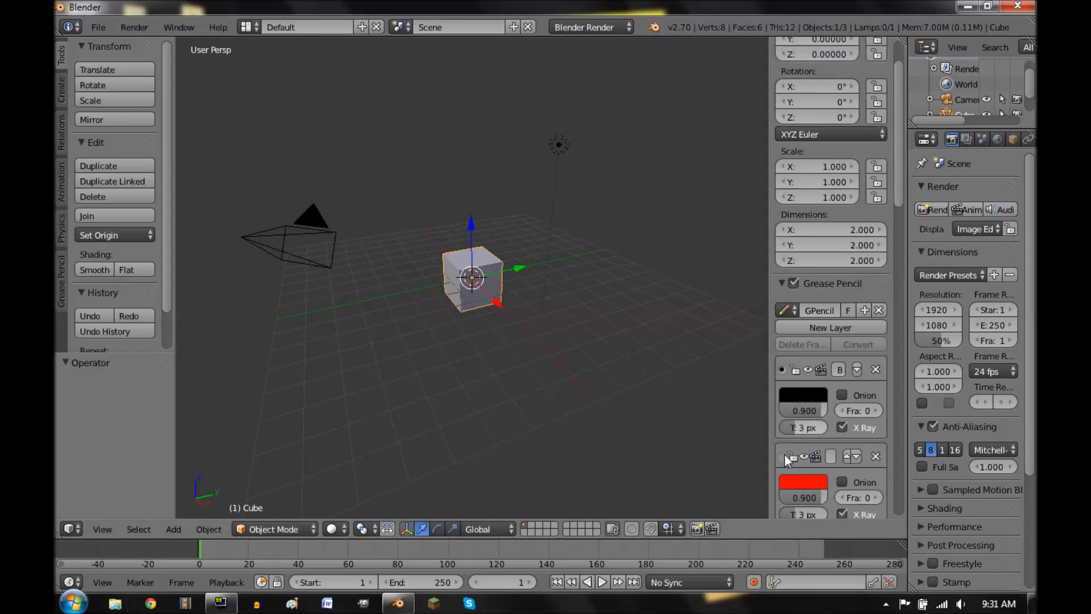
left_click(782, 283)
scroll(793, 291, "down", 12)
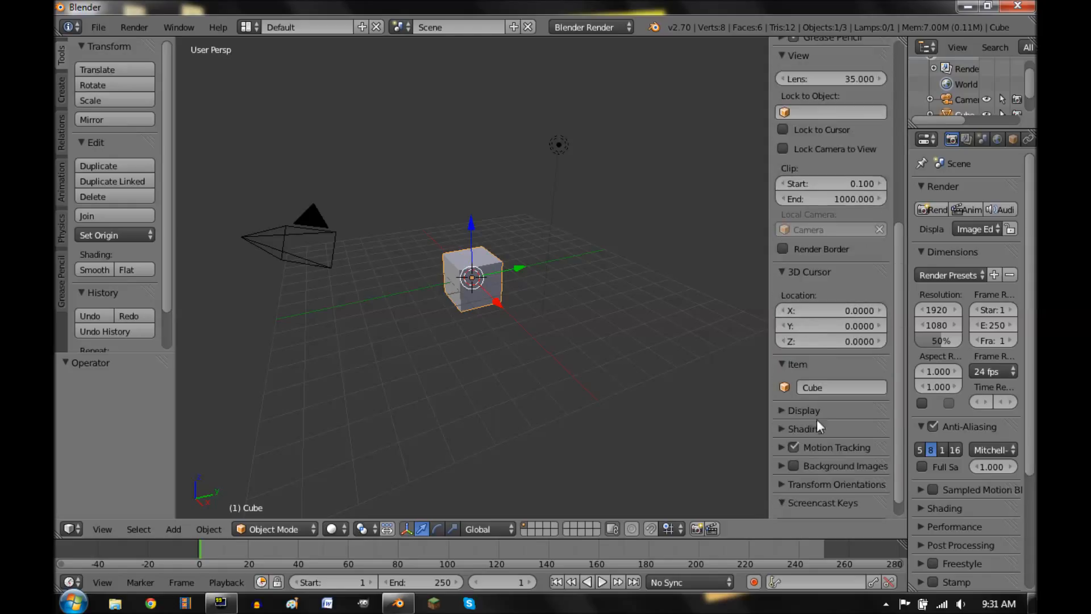
left_click(789, 411)
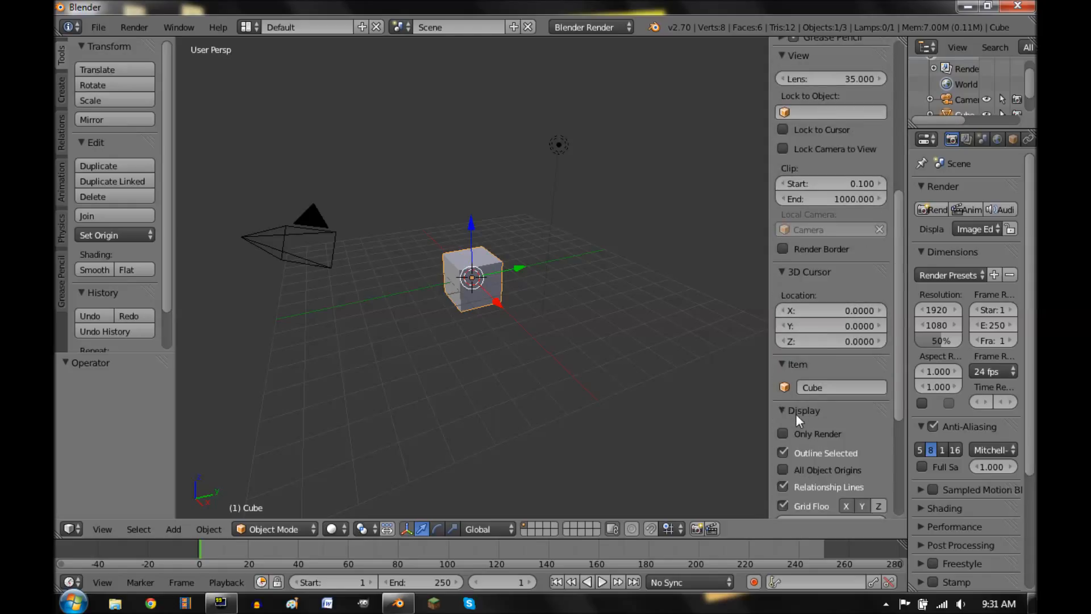
scroll(797, 420, "down", 2)
left_click(802, 455)
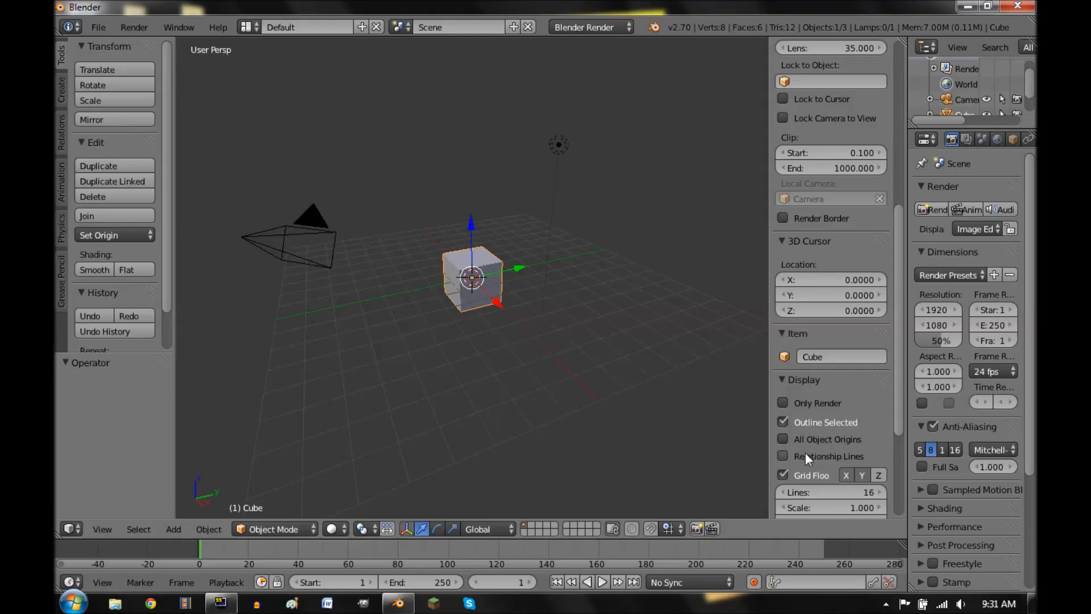
left_click(785, 378)
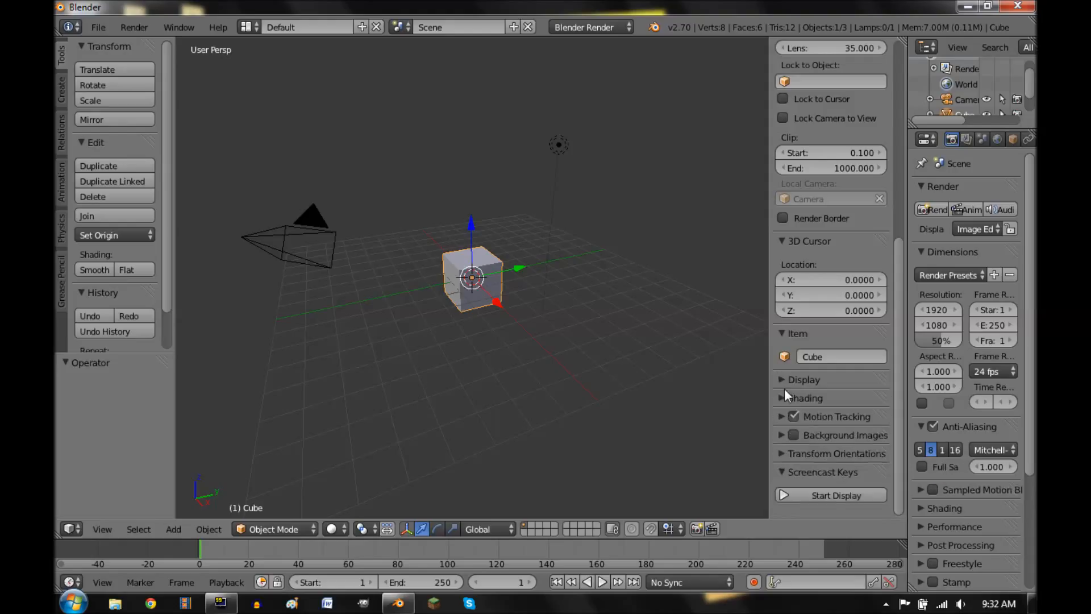
Step: Start the Screencast Keys display in the 3D view and hide the view properties region
left_click(795, 430)
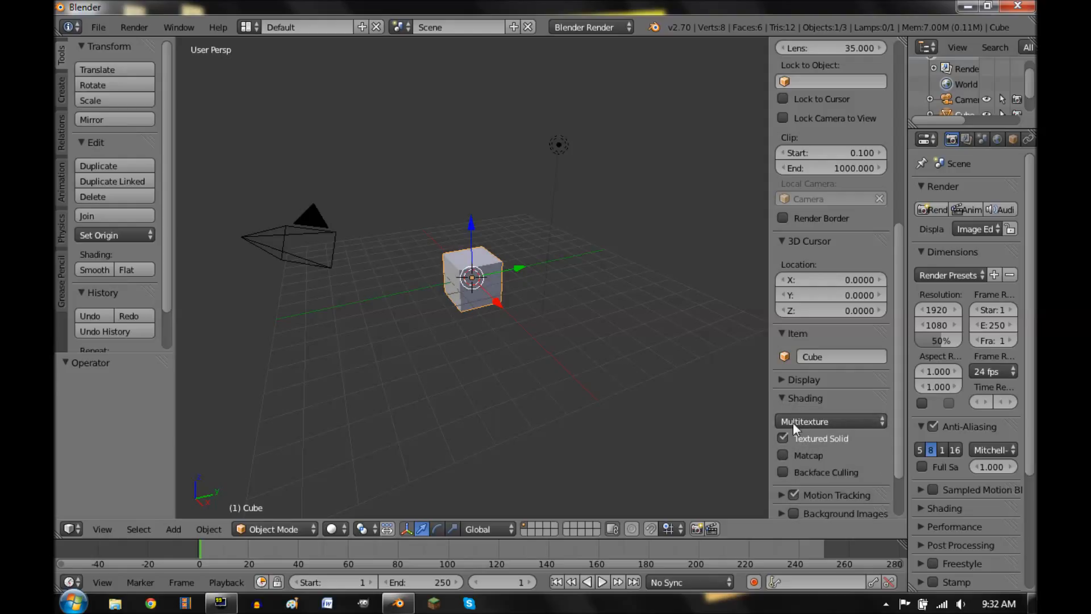
left_click(789, 403)
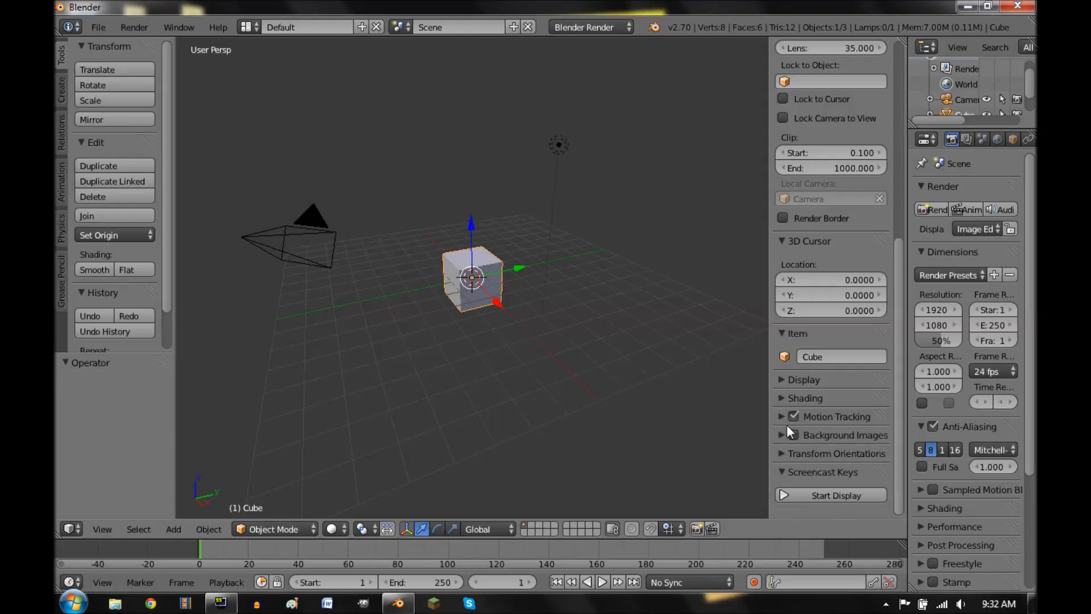
left_click(785, 491)
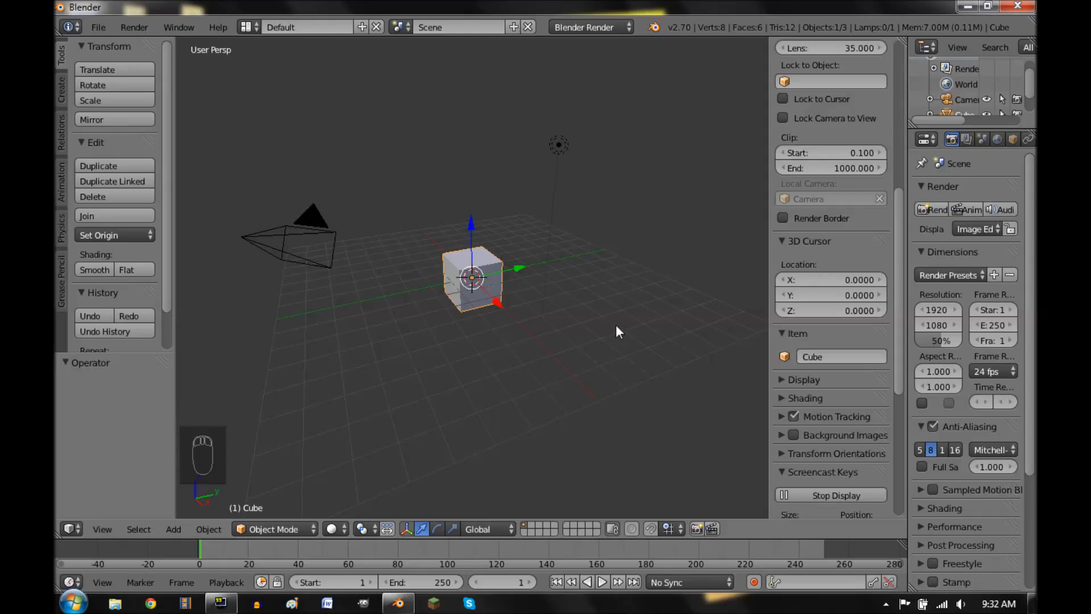
key("n")
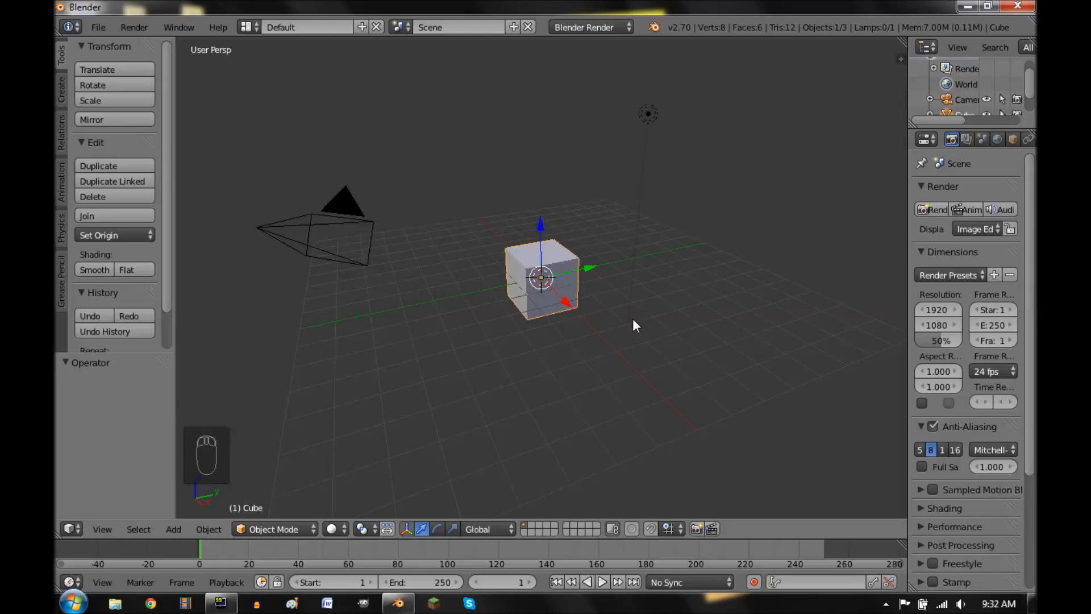
Step: Switch the 3D view to front orthographic and delete the lamp and the camera
key("KP_1")
right_click(661, 122)
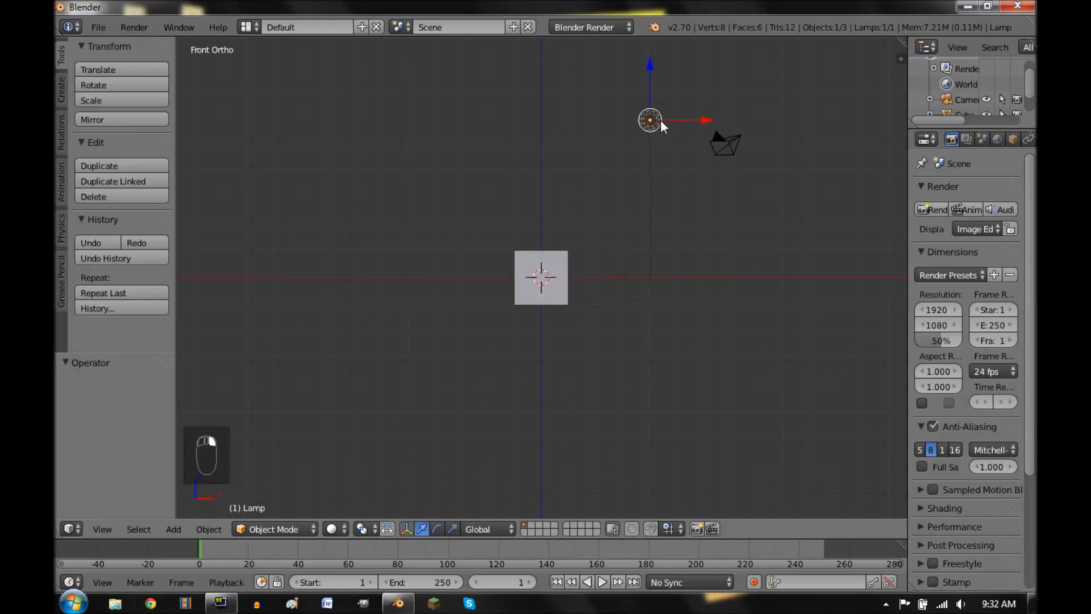
key("Delete")
left_click(661, 121)
right_click(717, 145)
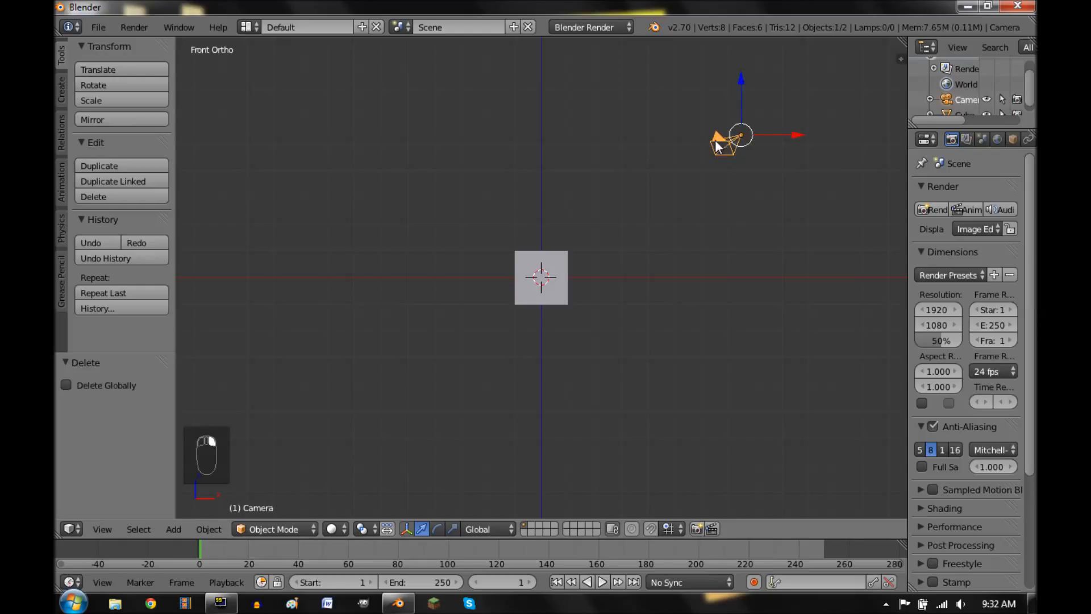
key("Delete")
left_click(710, 142)
scroll(667, 238, "up", 3)
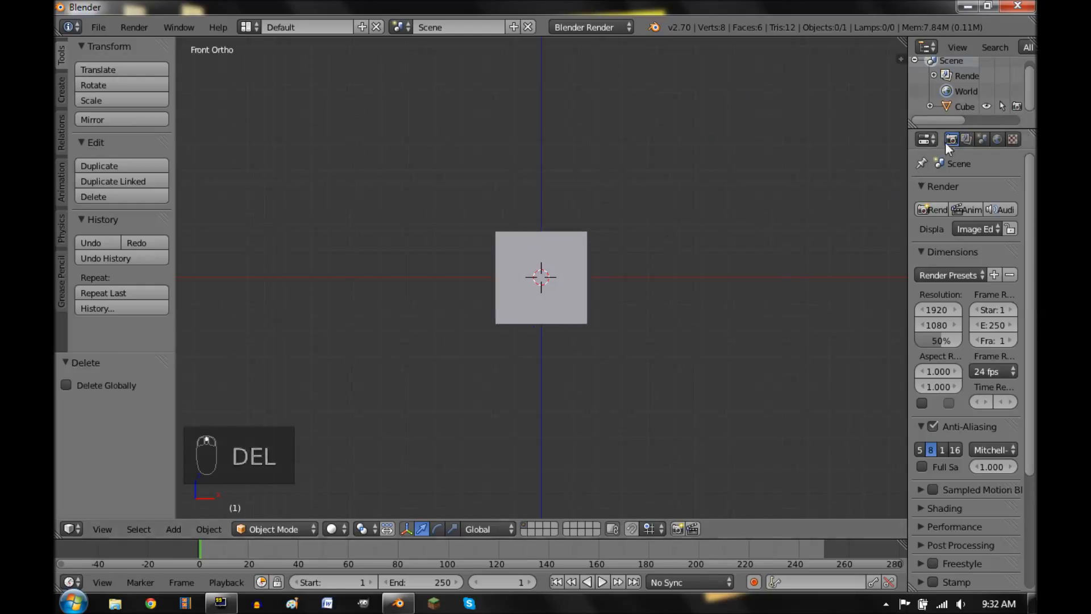
Step: Remove the Outliner and Timeline areas from the layout and hide the tool shelf of the 3D view
left_click_drag(1034, 119, 1017, 95)
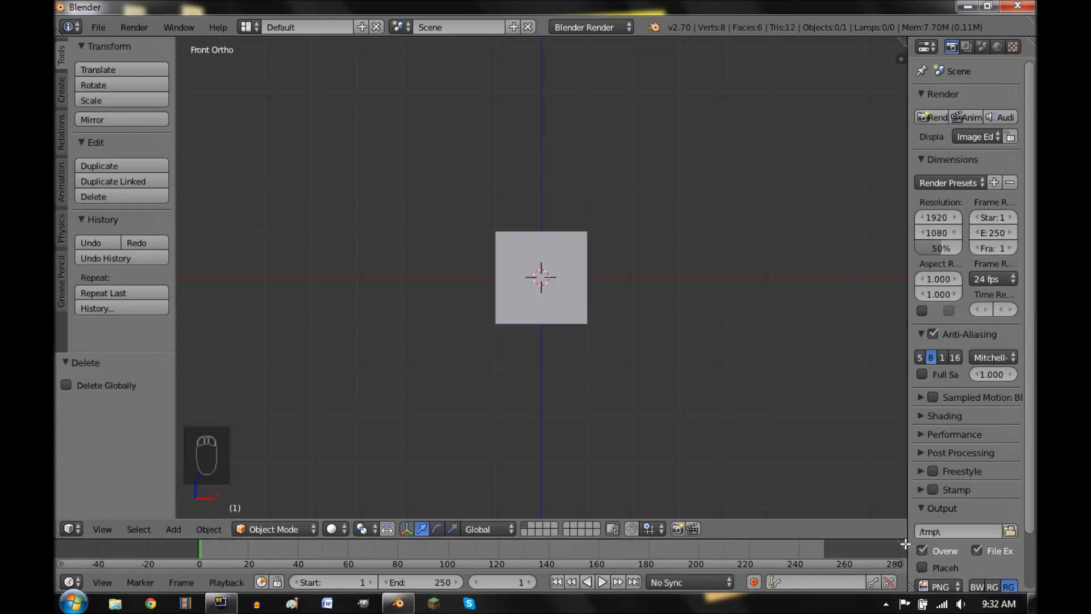
left_click_drag(902, 543, 897, 571)
key("t")
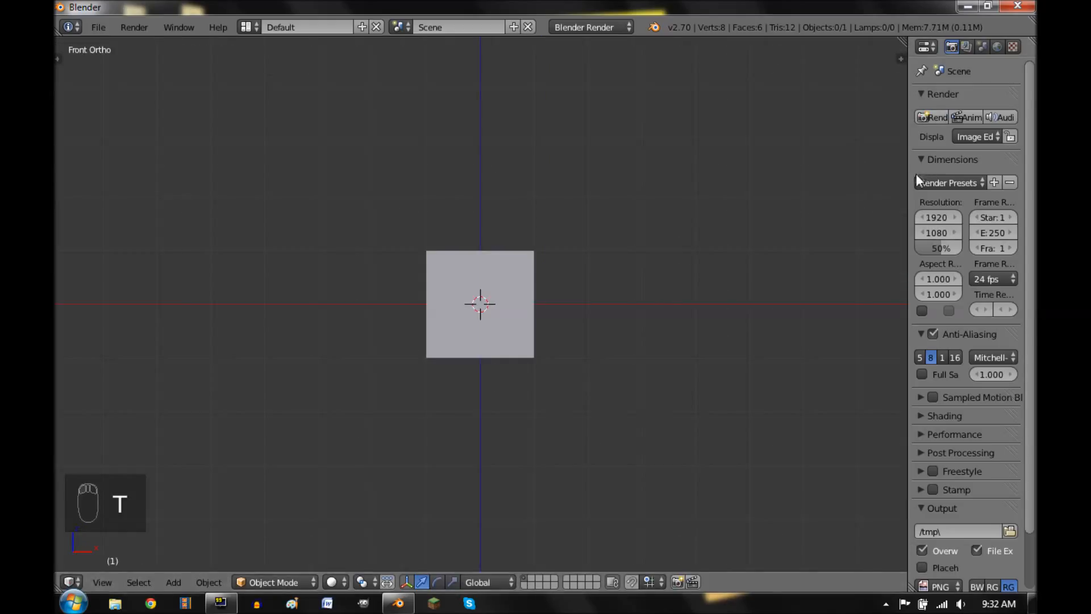
Step: Widen the Properties editor until all its tabs for the selected cube fit
left_click_drag(906, 177, 839, 202)
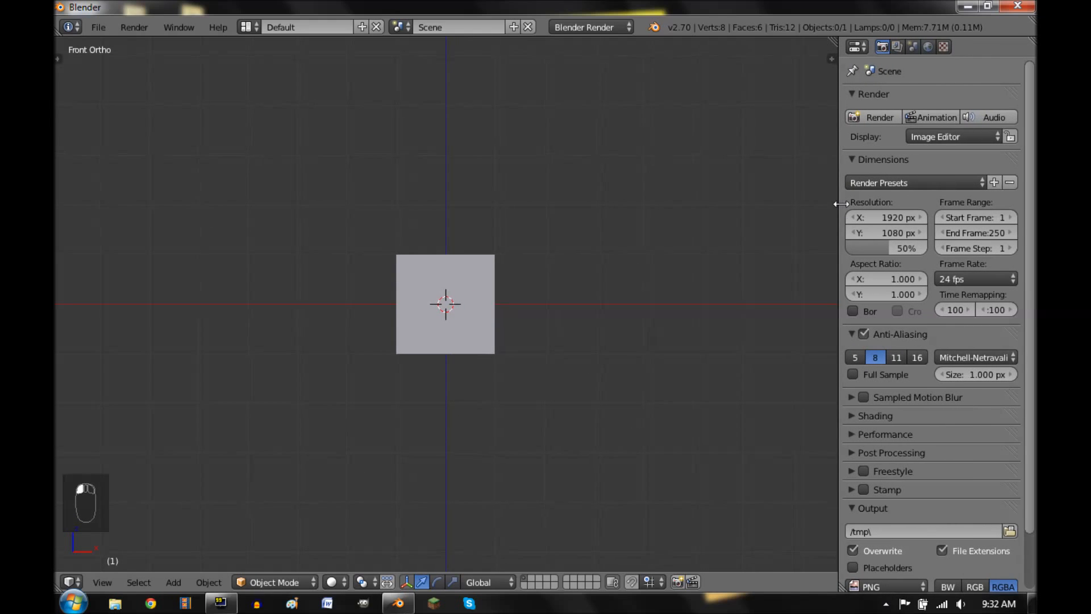
right_click(427, 325)
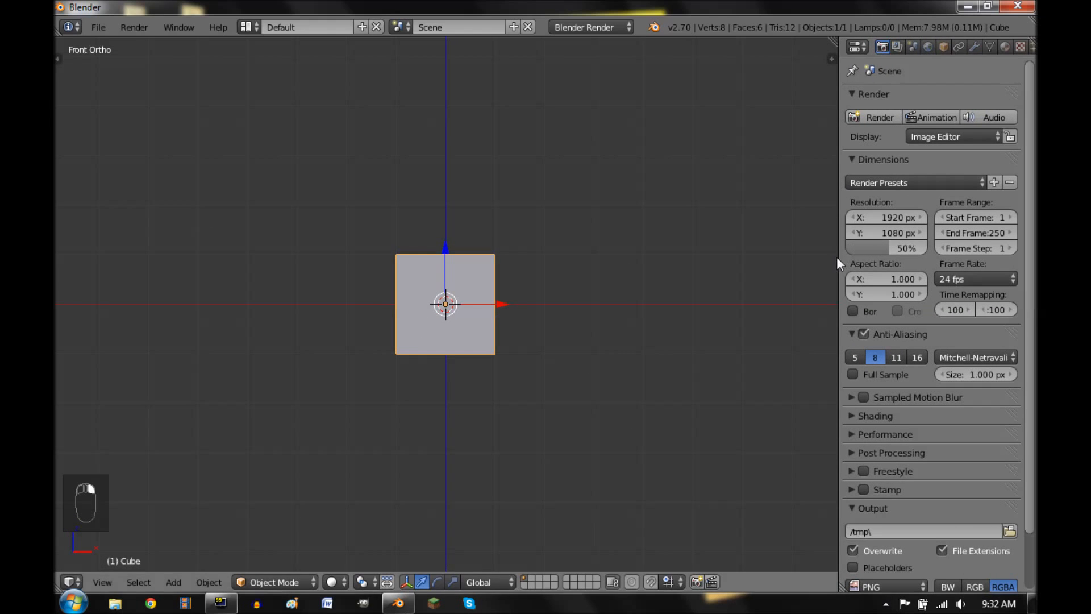
left_click_drag(838, 259, 808, 262)
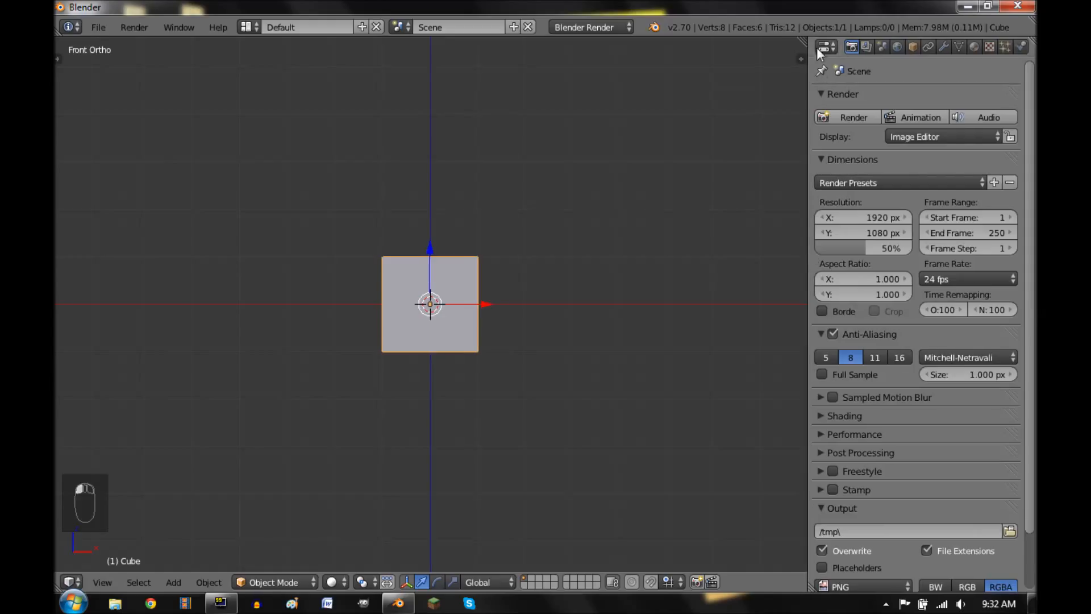
Step: Split the Properties editor horizontally and make its upper part a UV/Image Editor with the grid fitted to the area
left_click_drag(1031, 56, 1017, 237)
left_click(833, 45)
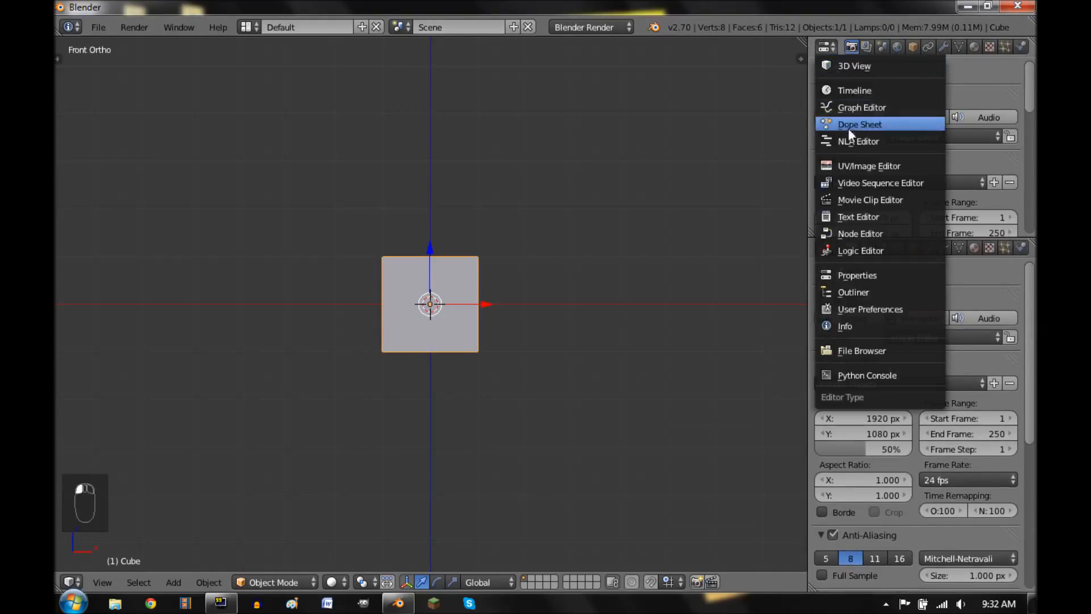
left_click(906, 165)
left_click(925, 228)
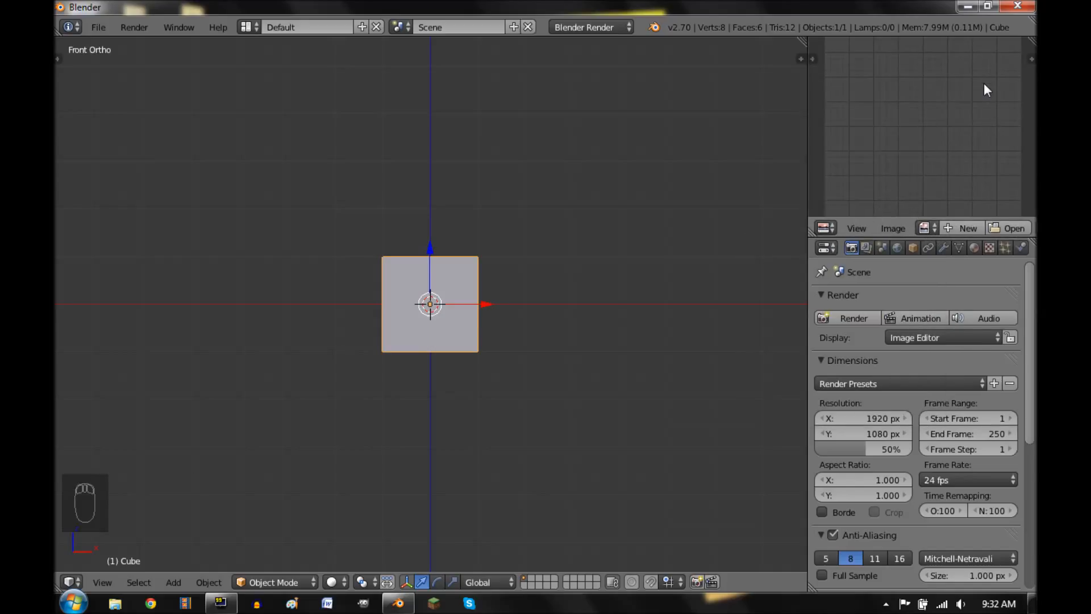
key("f")
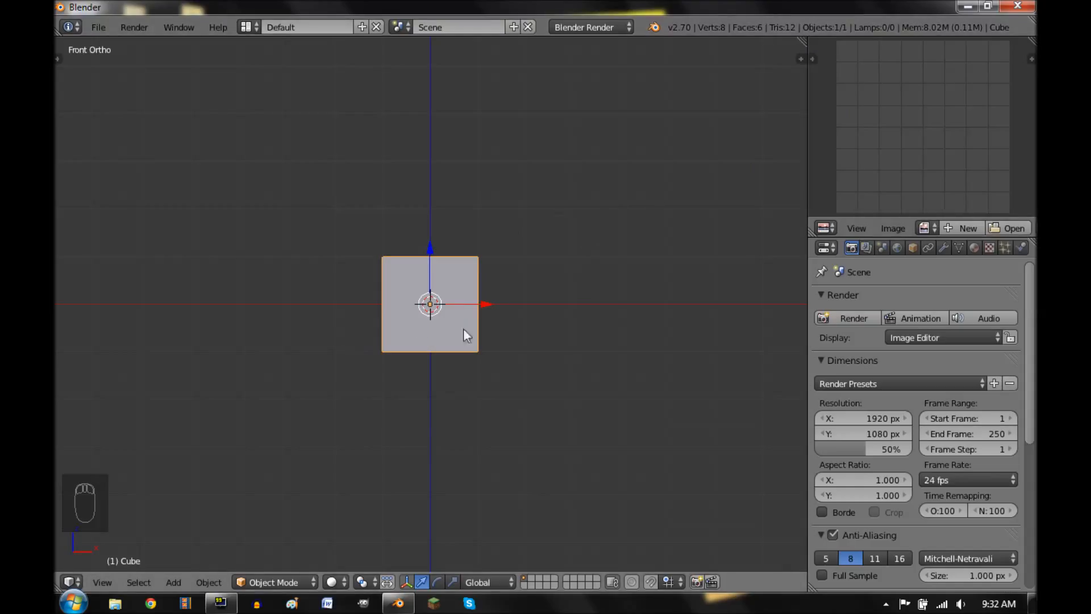
Step: Split the 3D view vertically and make the narrower area beside the Properties editor an Outliner
key("shift+c")
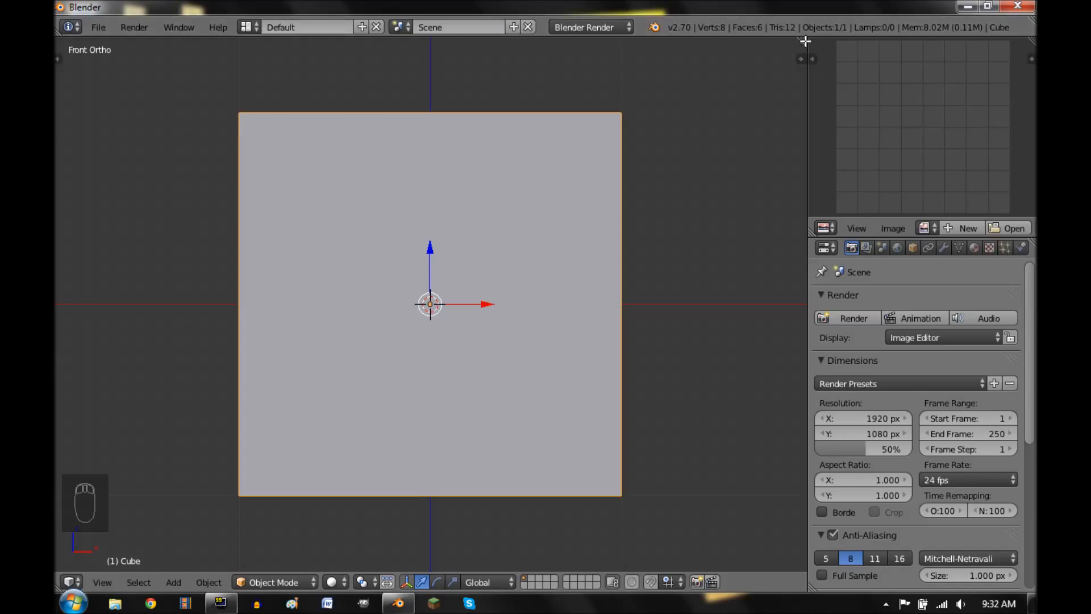
left_click_drag(803, 41, 601, 142)
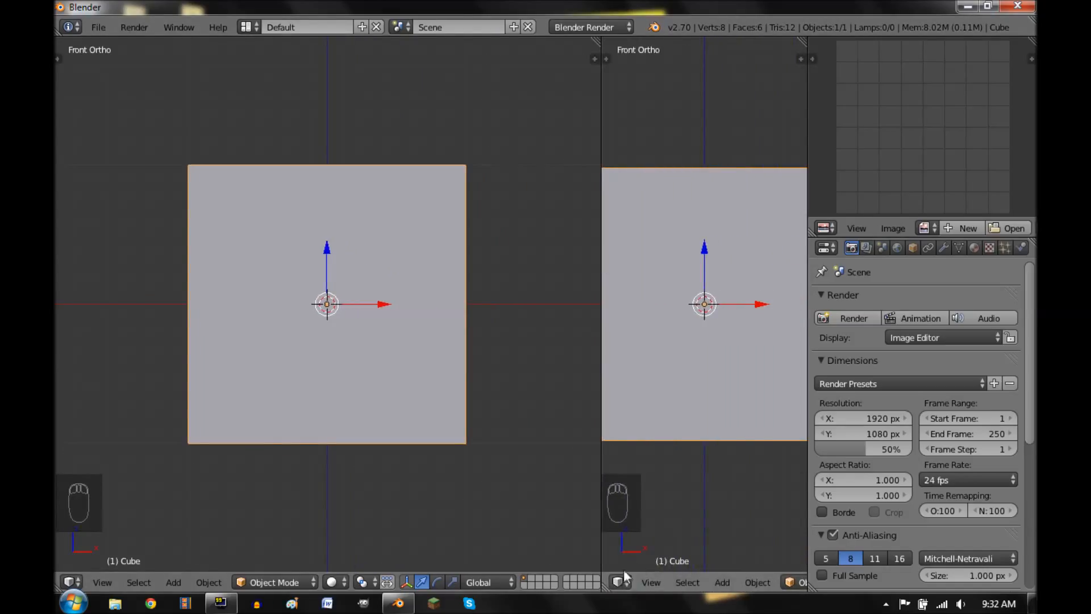
left_click(623, 573)
left_click(659, 337)
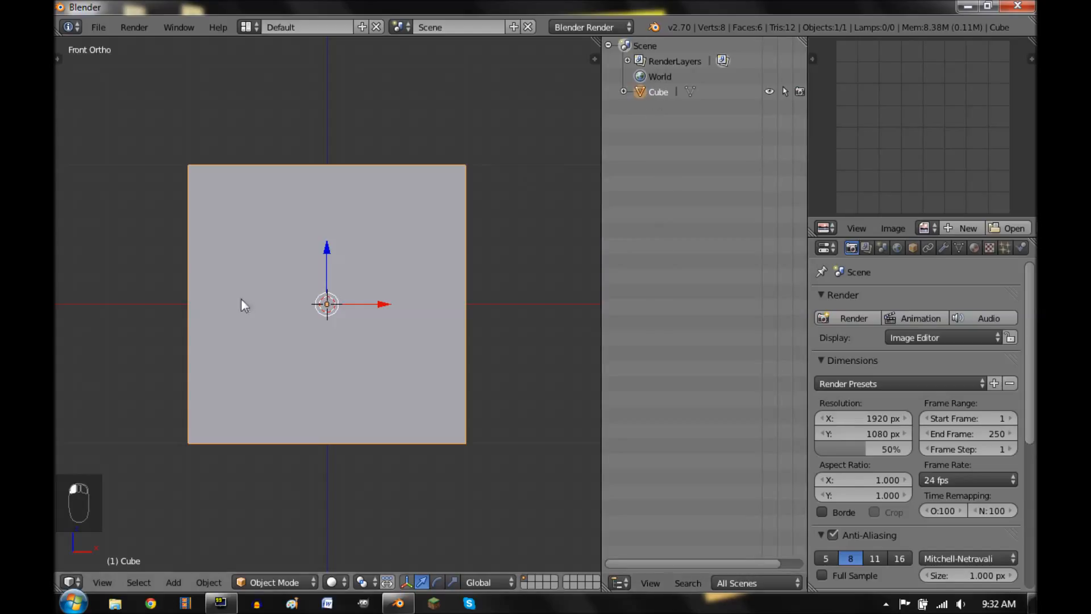
Step: Place a duplicate of the cube diagonally above the original, and delete the copy, leaving the original selected
key("shift+d")
left_click(473, 182)
left_click(653, 91)
left_click(662, 107)
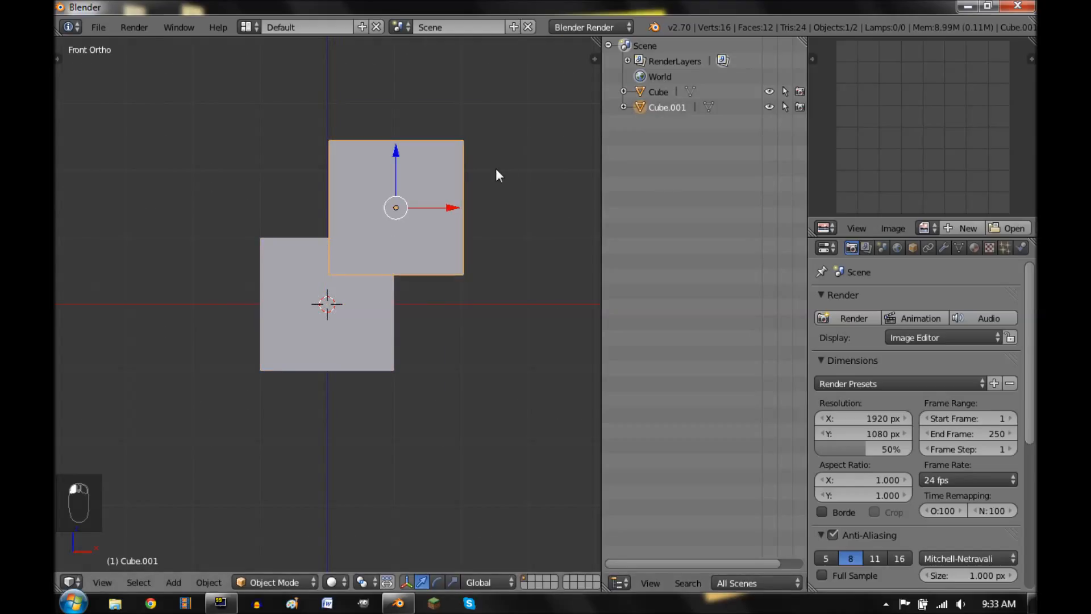
key("x")
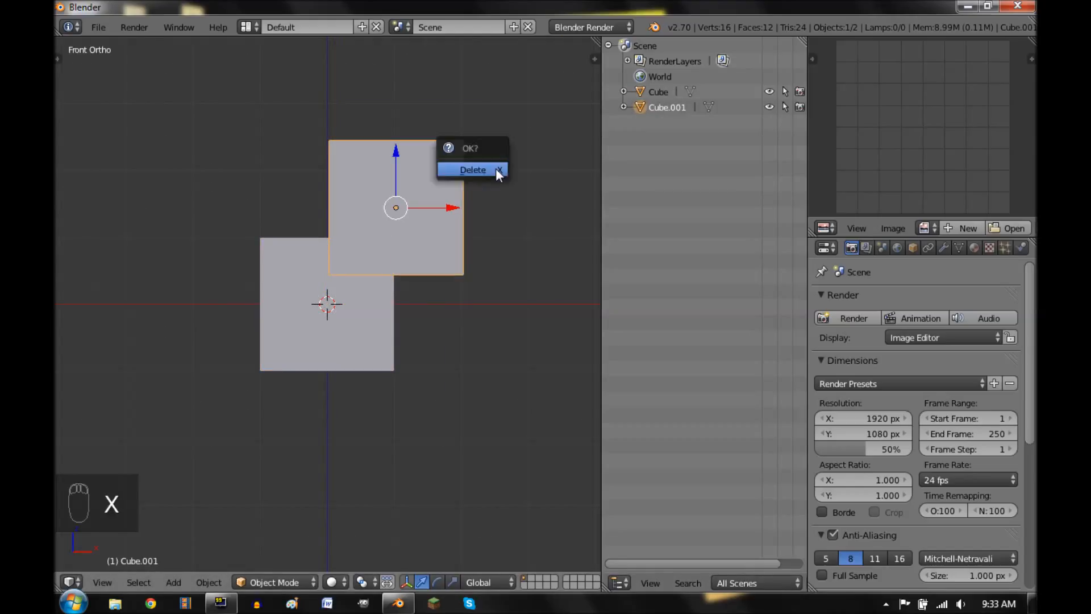
left_click(496, 169)
right_click(366, 265)
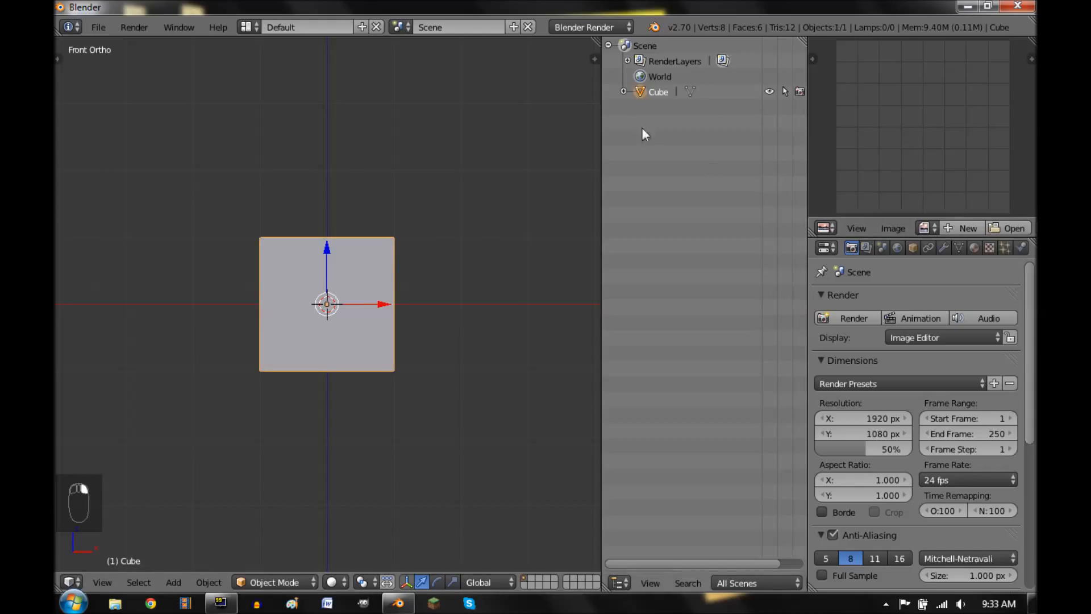
Step: Split a shallow strip off the upper part of the 3D view and divide it into three side-by-side 3D views
left_click_drag(596, 43, 587, 187)
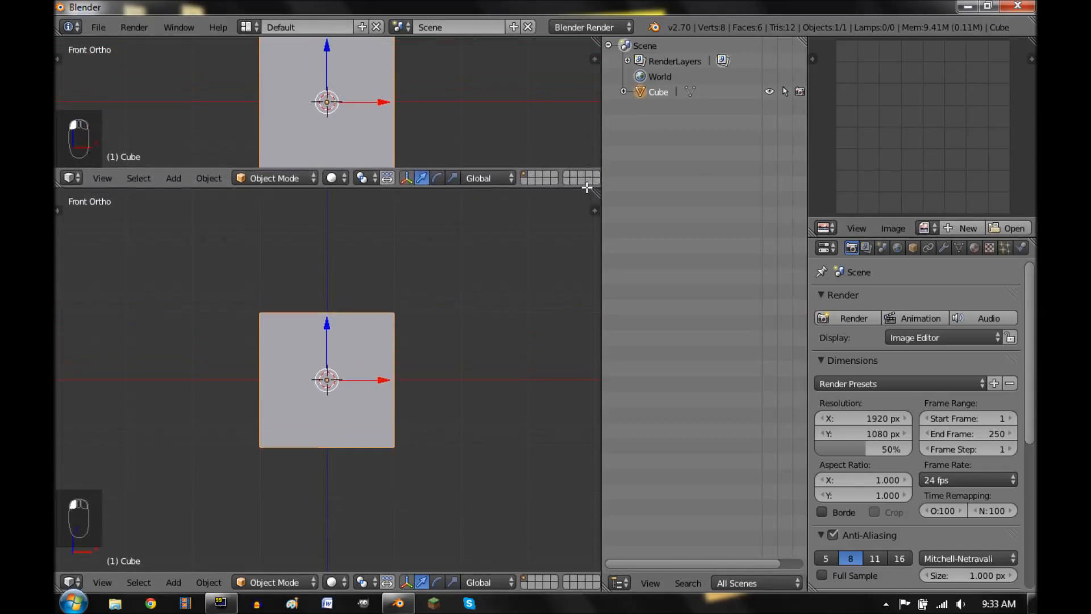
left_click_drag(596, 44, 247, 111)
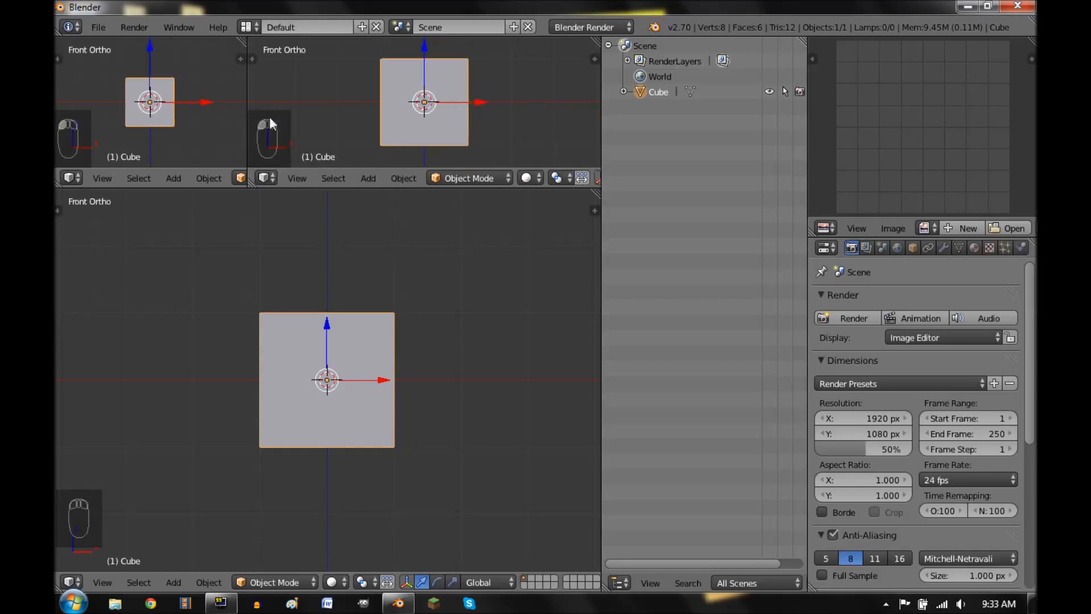
left_click_drag(596, 43, 436, 80)
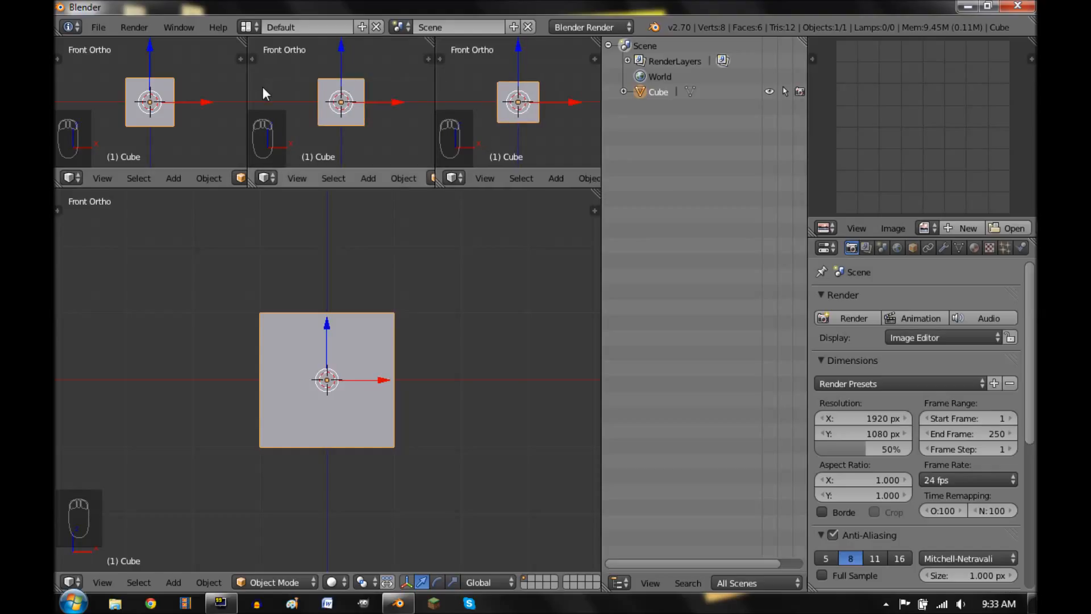
Step: Adjust the dividers between the three small 3D views until the views are about equally wide
left_click_drag(248, 91, 243, 94)
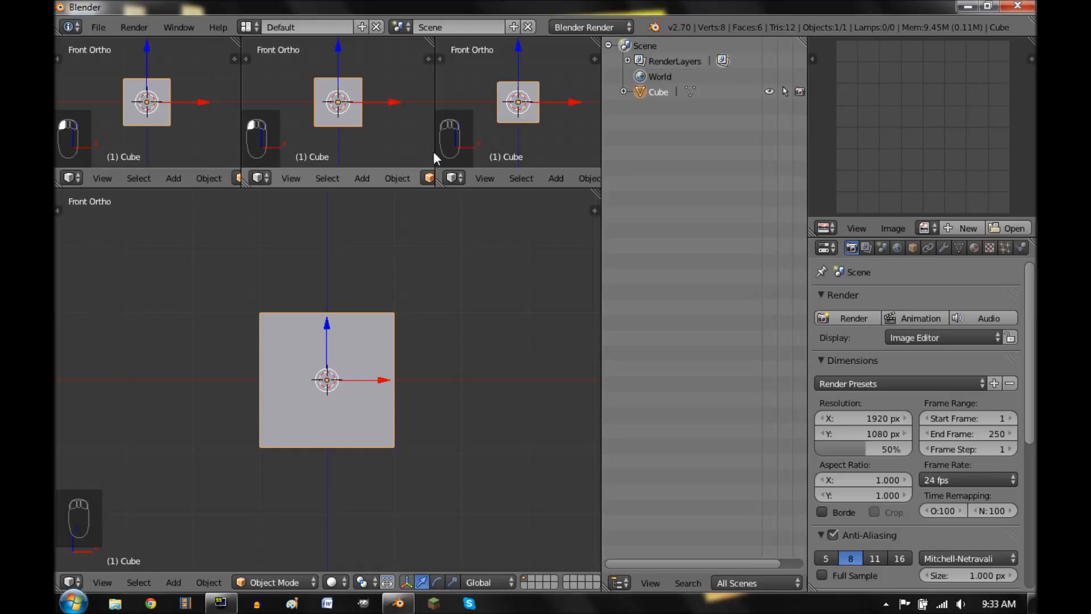
left_click_drag(435, 151, 430, 151)
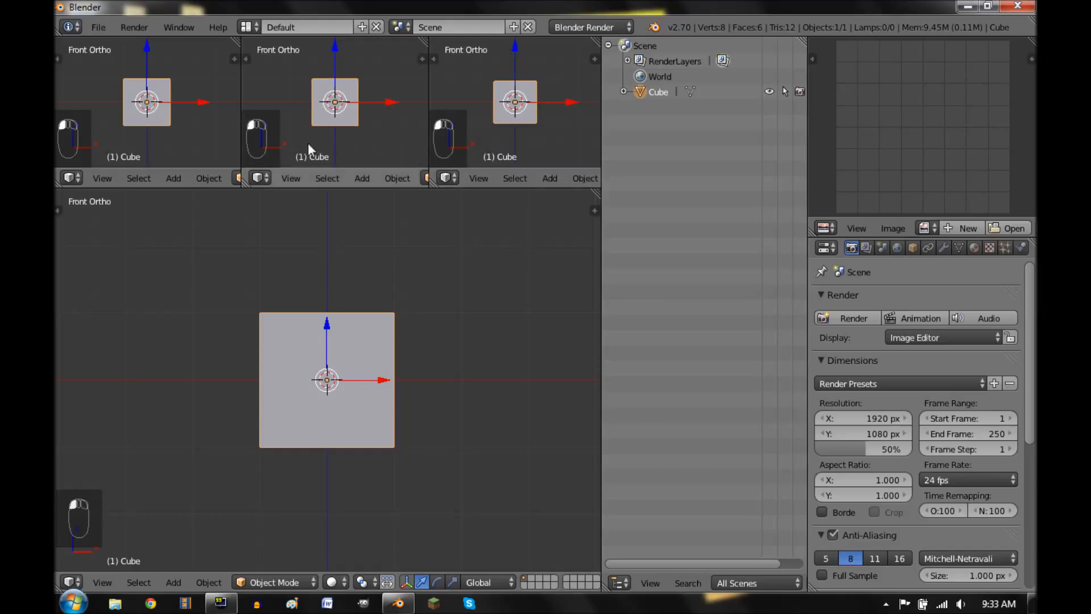
left_click_drag(241, 131, 238, 131)
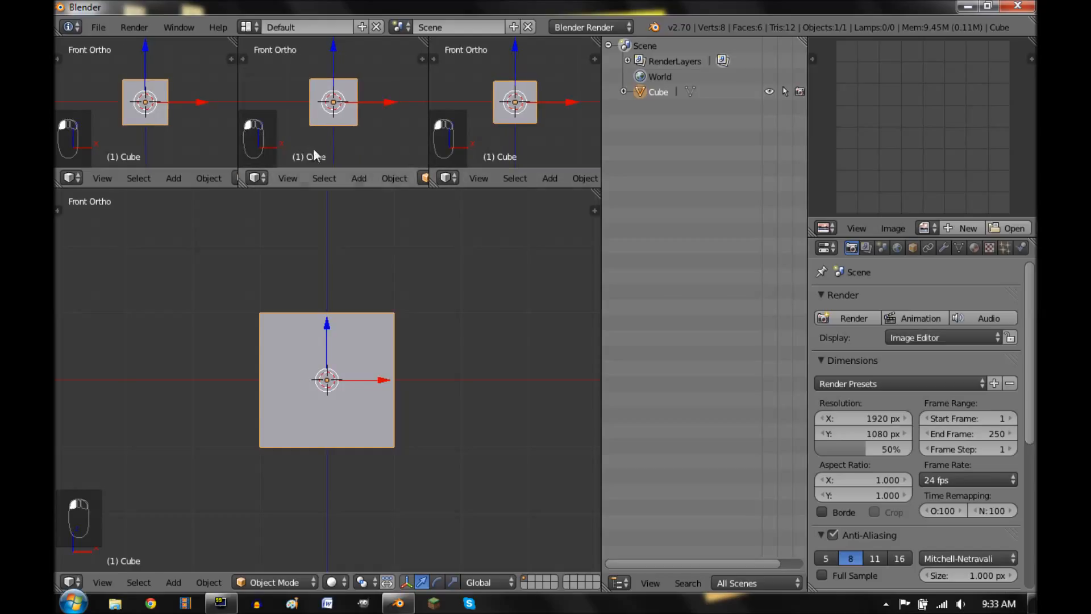
left_click_drag(429, 147, 423, 146)
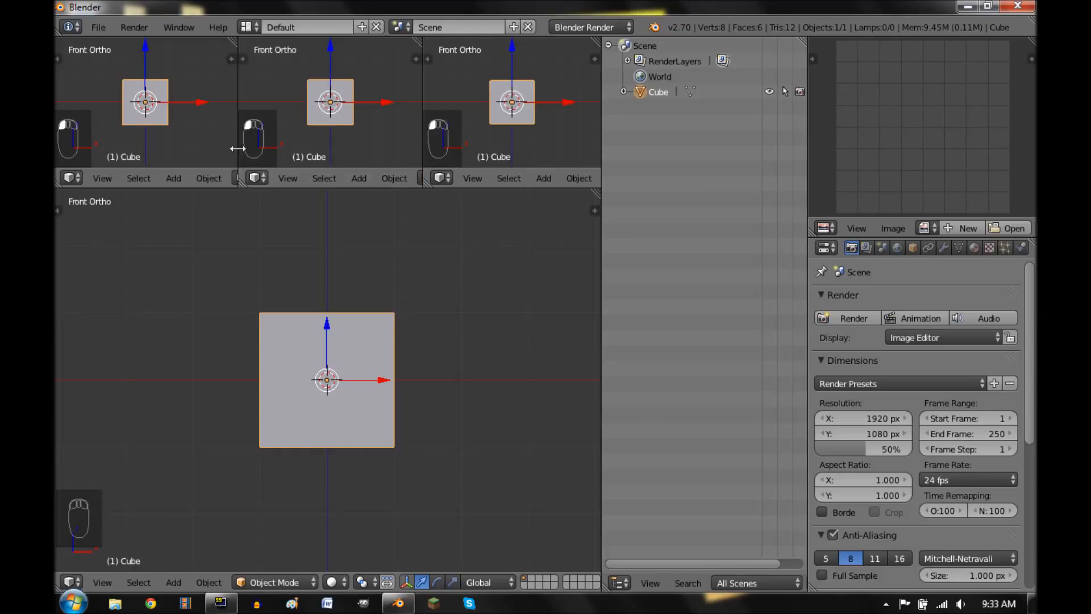
left_click_drag(239, 148, 231, 147)
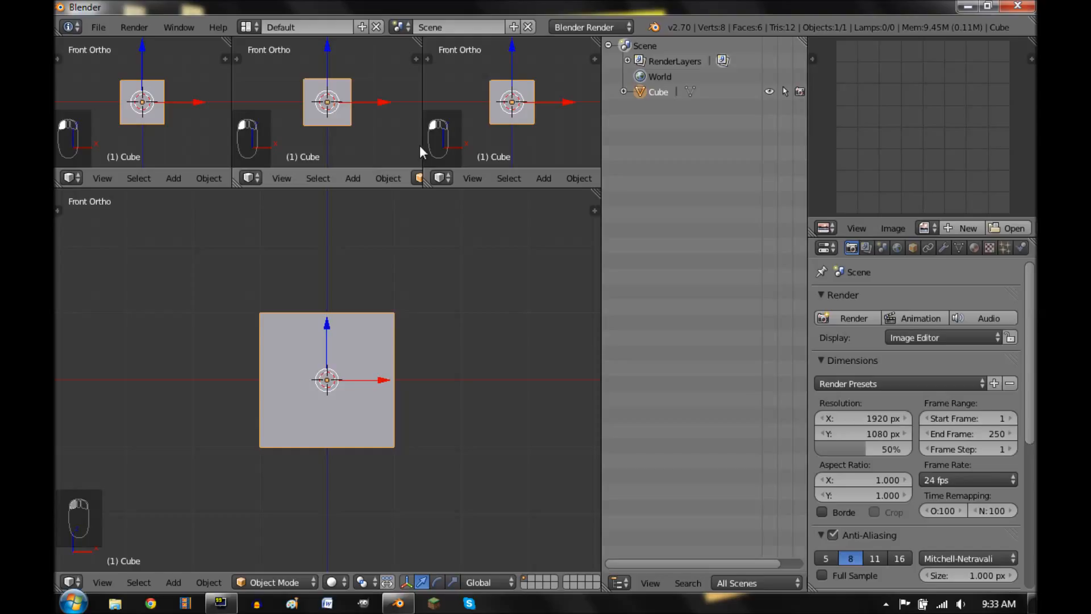
left_click_drag(423, 145, 416, 145)
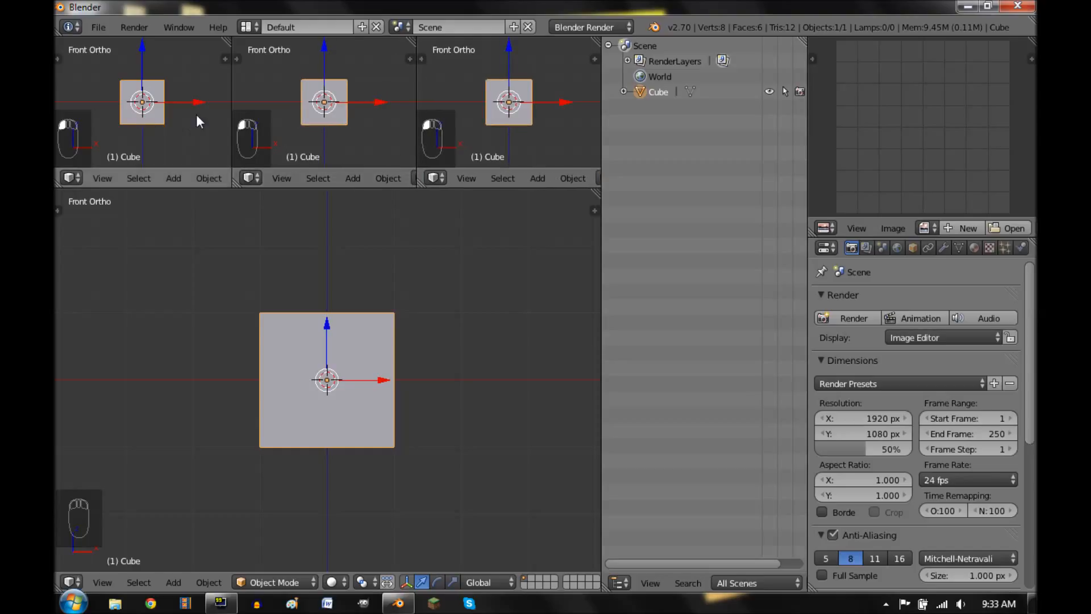
Step: Fit the cube in all four 3D views, with Front, Right and Top in the small views and Front in the main one
key("shift+c")
key("shift+c")
key("shift+c")
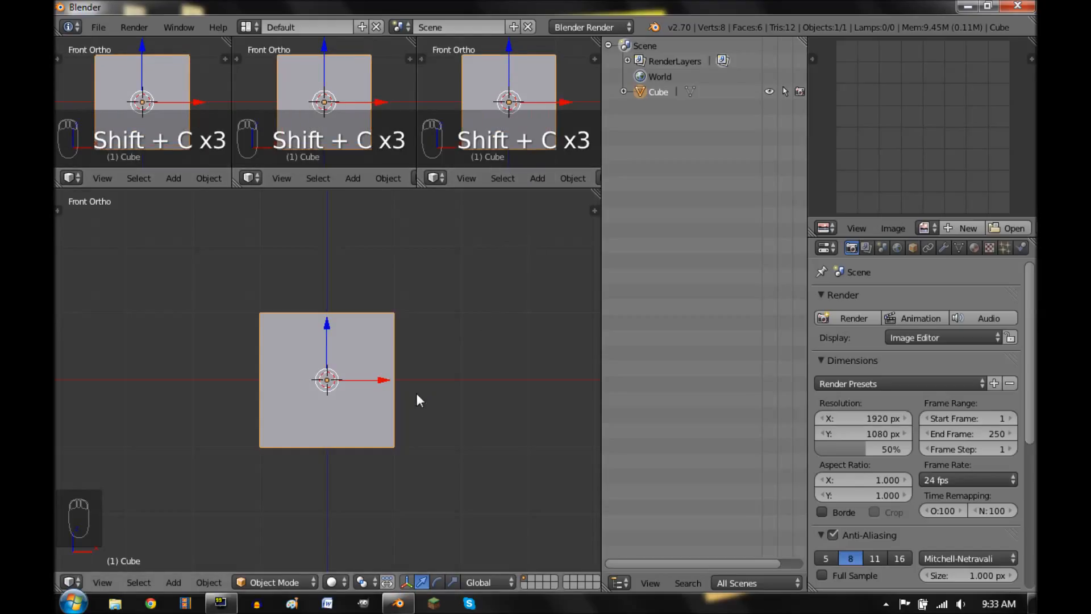
key("shift+c")
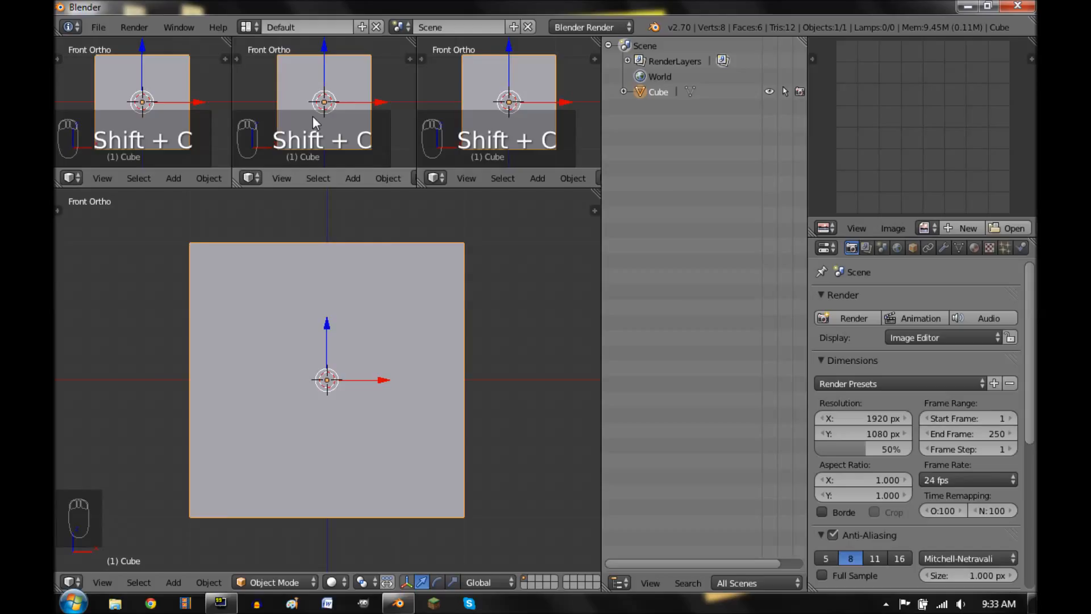
key("KP_3")
key("KP_7")
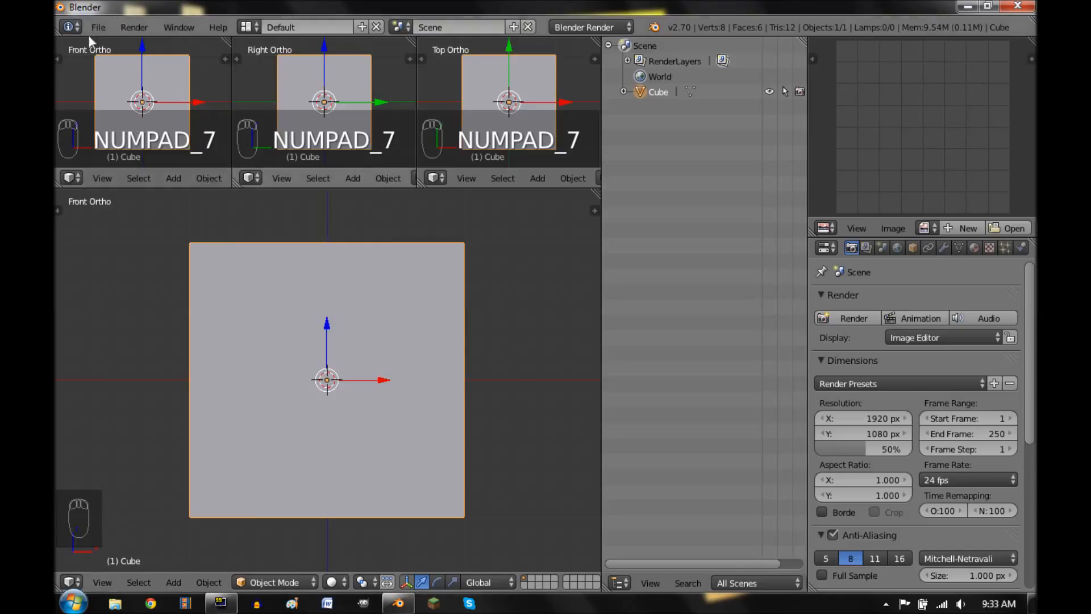
mouse_move(458, 405)
middle_mouse_down()
mouse_move(417, 423)
mouse_move(470, 414)
middle_mouse_up()
key("KP_1")
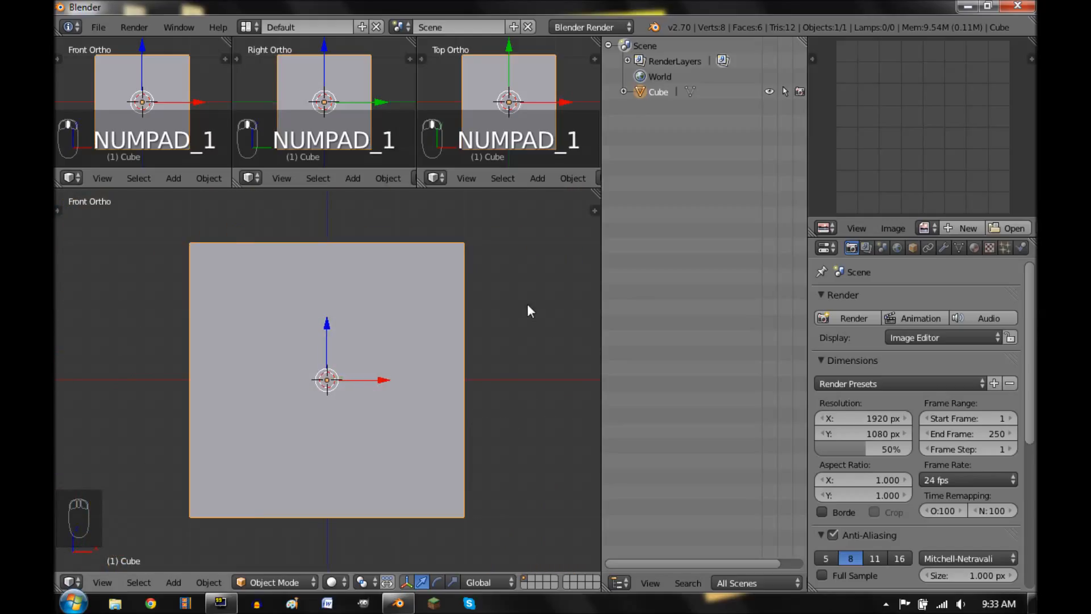
Step: Scale the cube's whole mesh by 0.4 in Edit Mode and return to Object Mode
key("Tab")
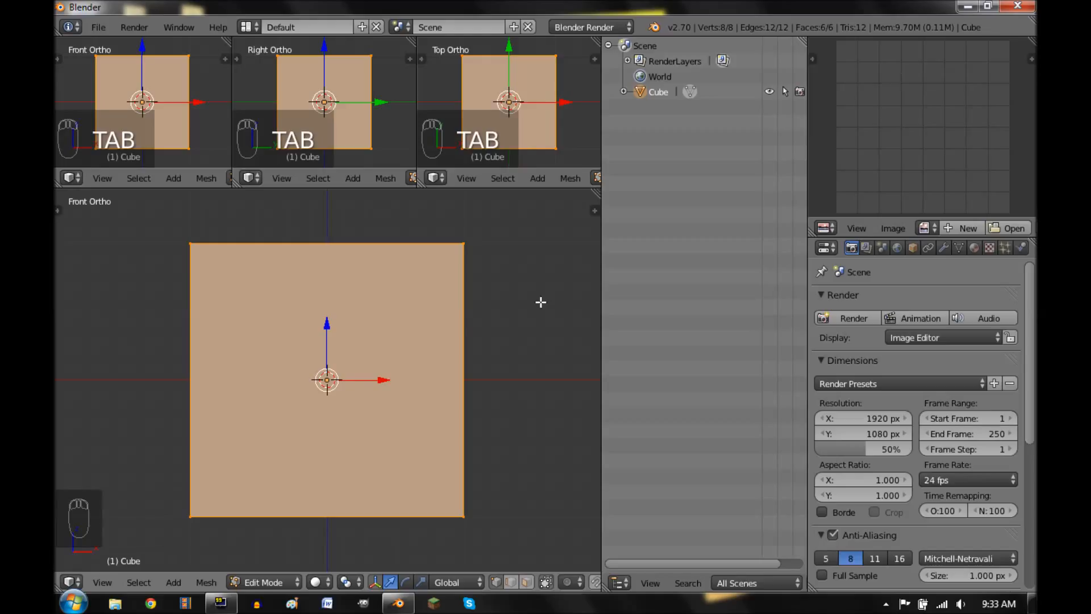
key("s")
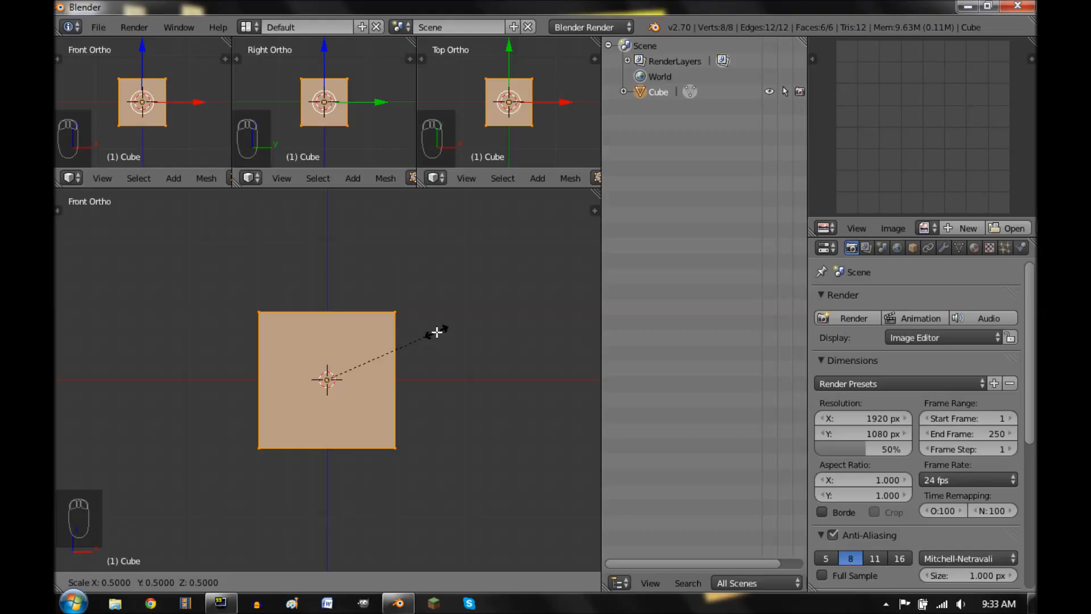
type(".4")
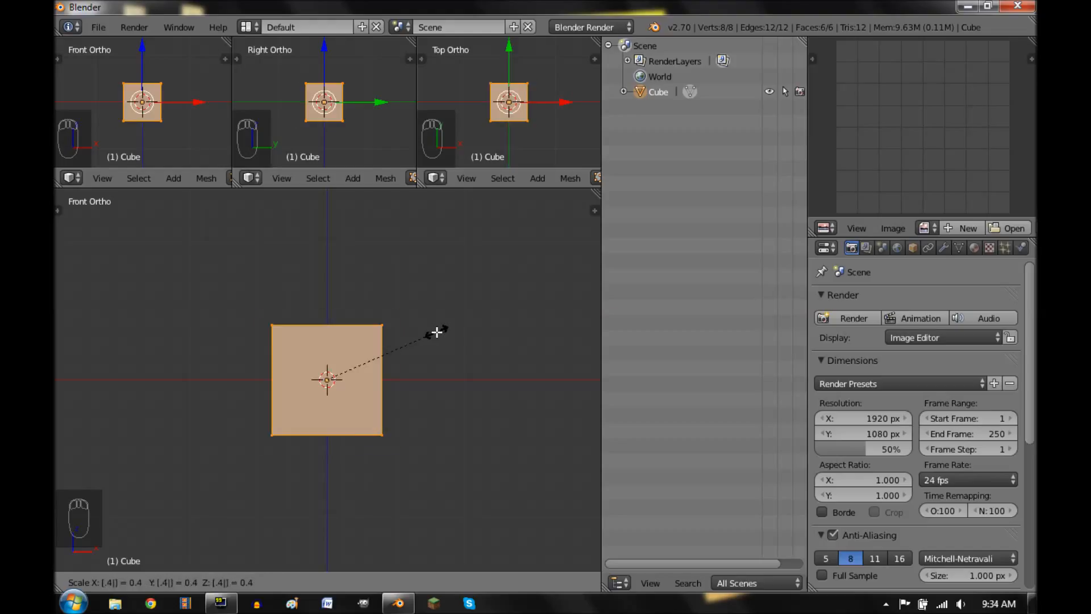
key("Return")
scroll(432, 324, "up", 3)
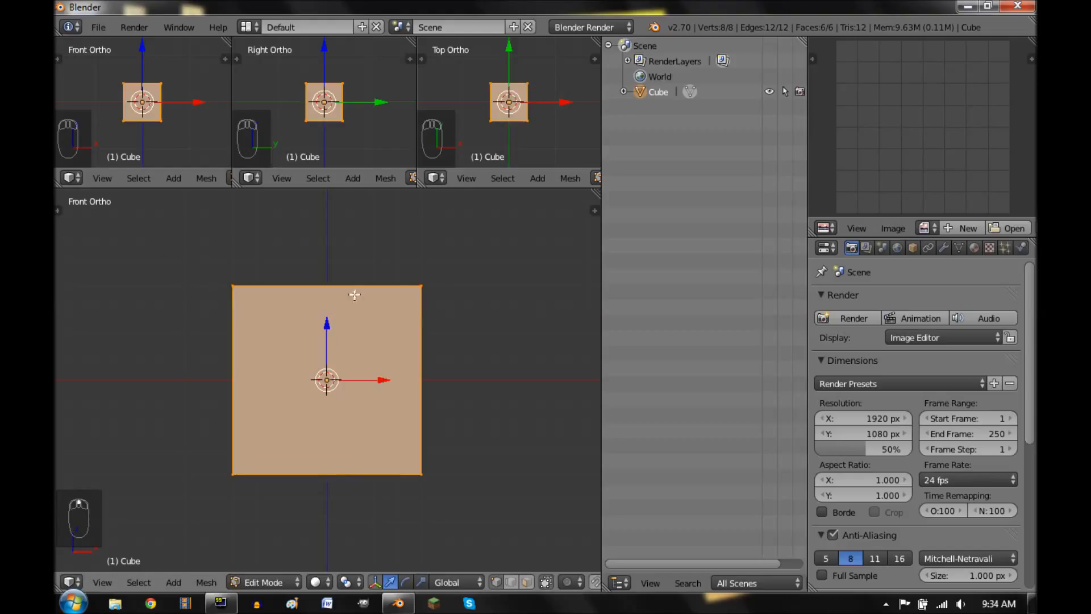
scroll(443, 446, "down", 5)
key("Tab")
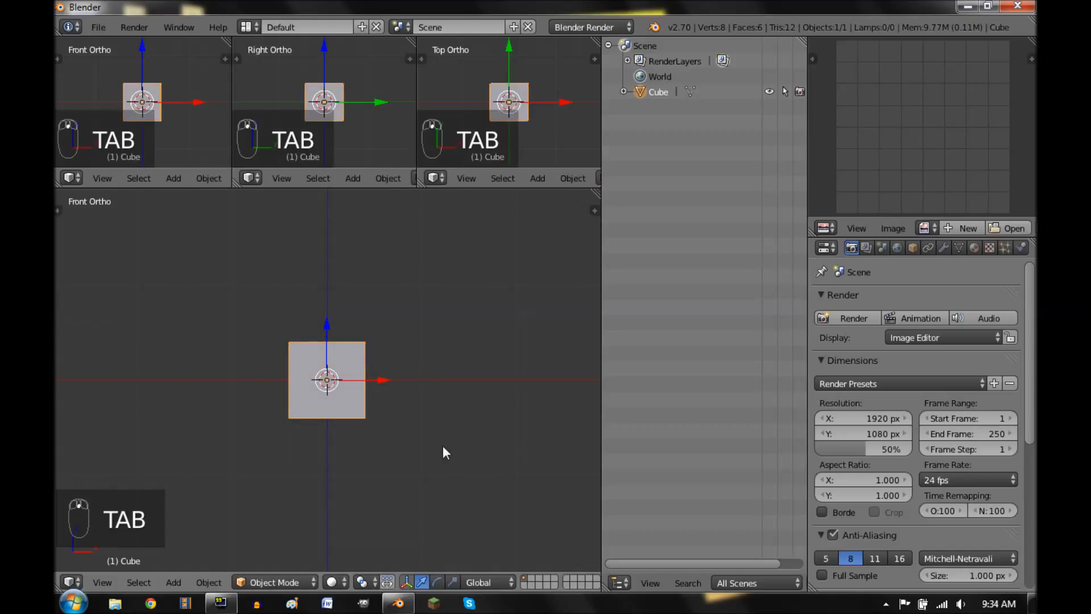
Step: Rename the Cube object to Head in the Outliner
double_click(659, 93)
type("Head")
key("Return")
Step: Move the Head straight up along the Z axis to about three and a half cube heights above the origin
middle_click_drag(319, 375, 349, 456, "shift")
key("g")
key("z")
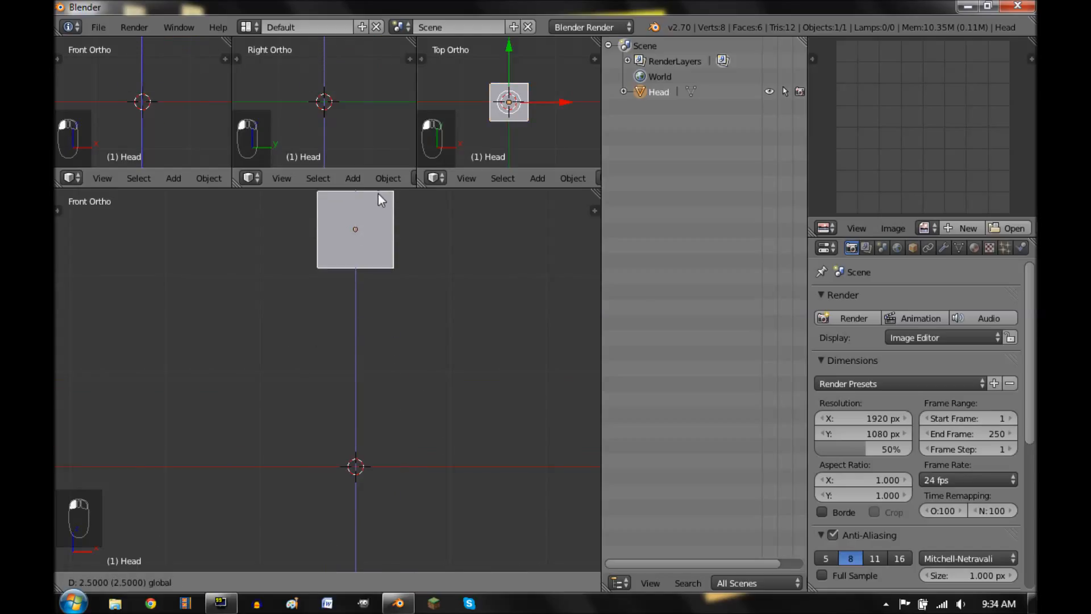
left_click(360, 479)
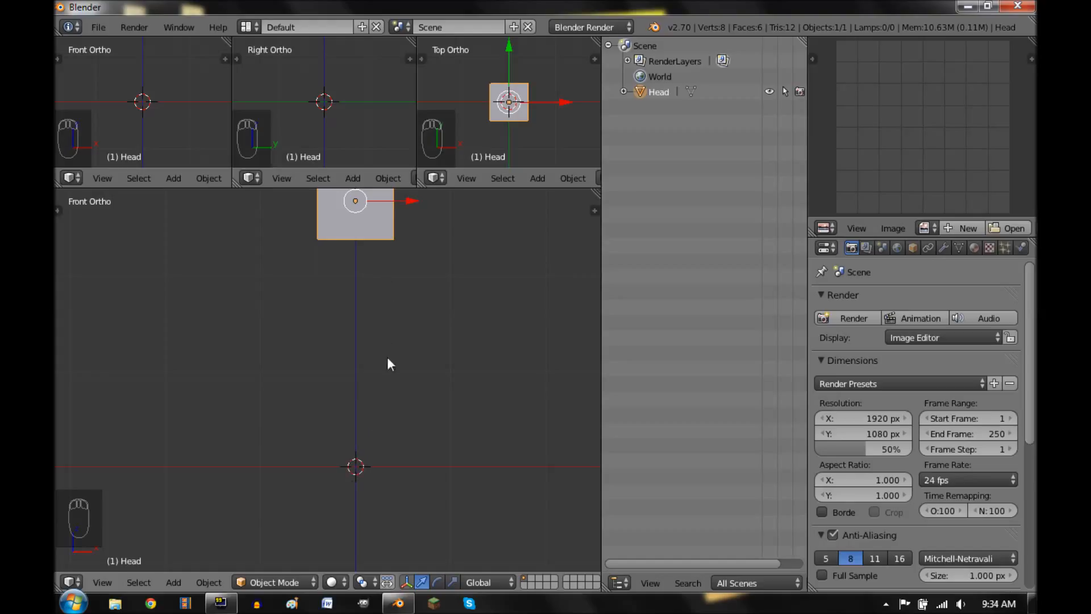
Step: Reframe all four 3D views to show both the raised Head and the origin, and orbit the main view to an angled perspective
scroll(376, 435, "up", 4)
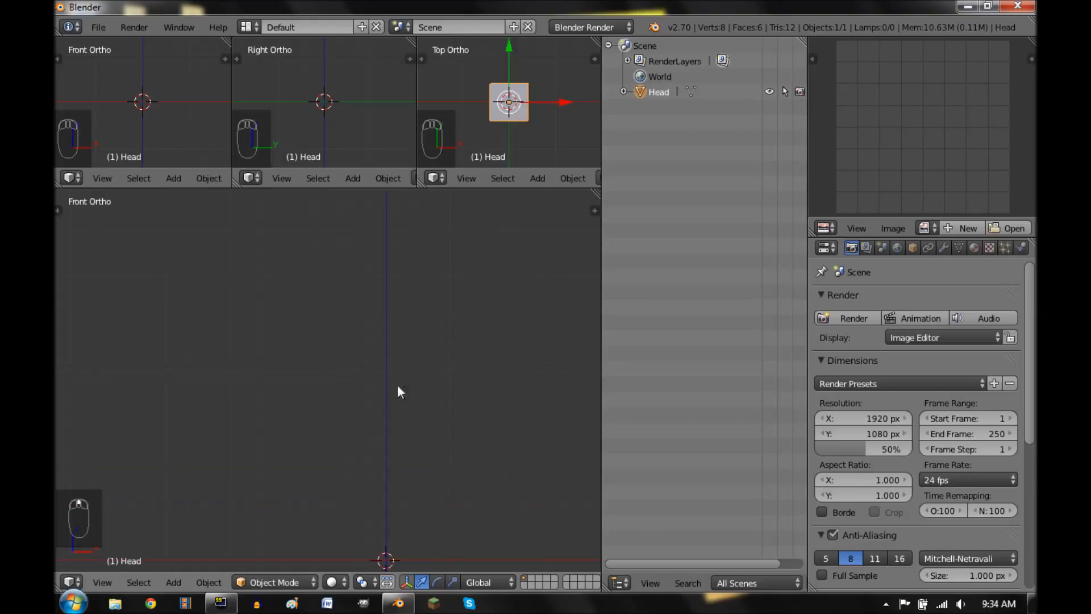
scroll(396, 371, "down", 3)
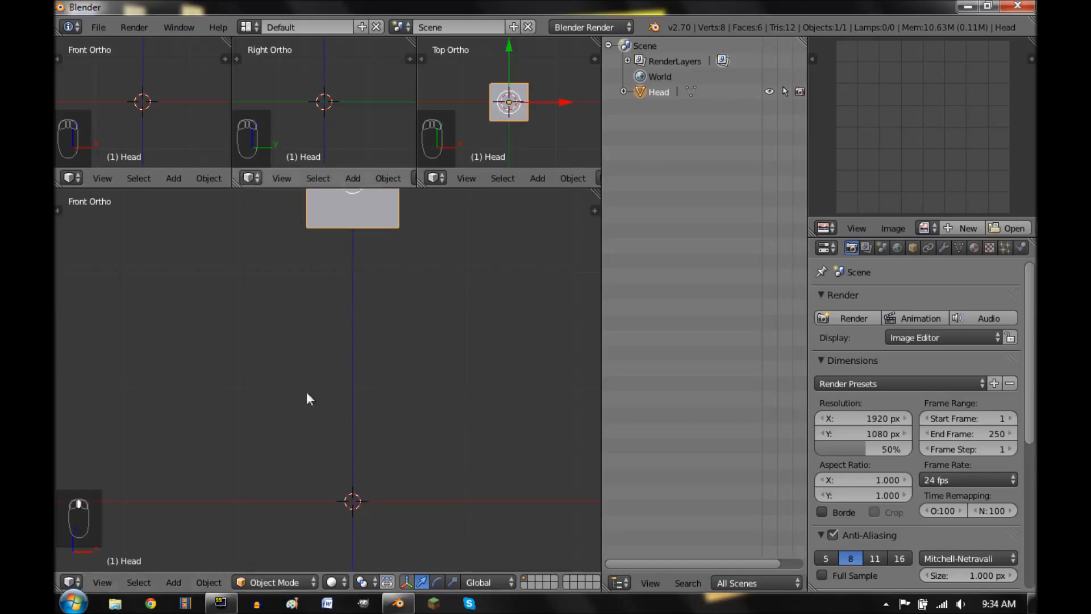
key("shift+c")
key("shift+c")
key("shift+c")
key("shift+c")
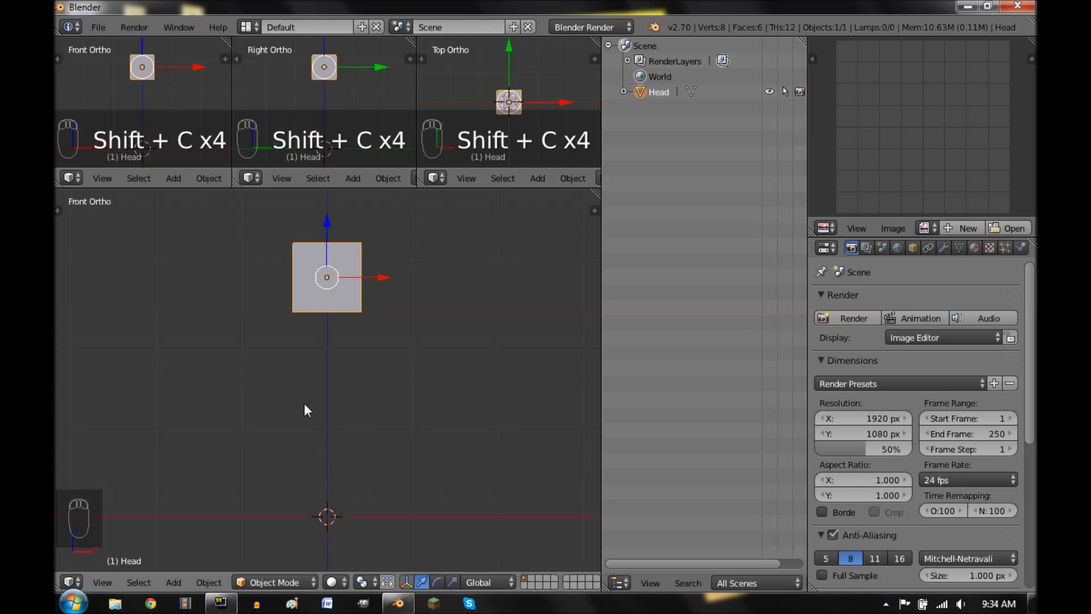
middle_click_drag(342, 319, 347, 370)
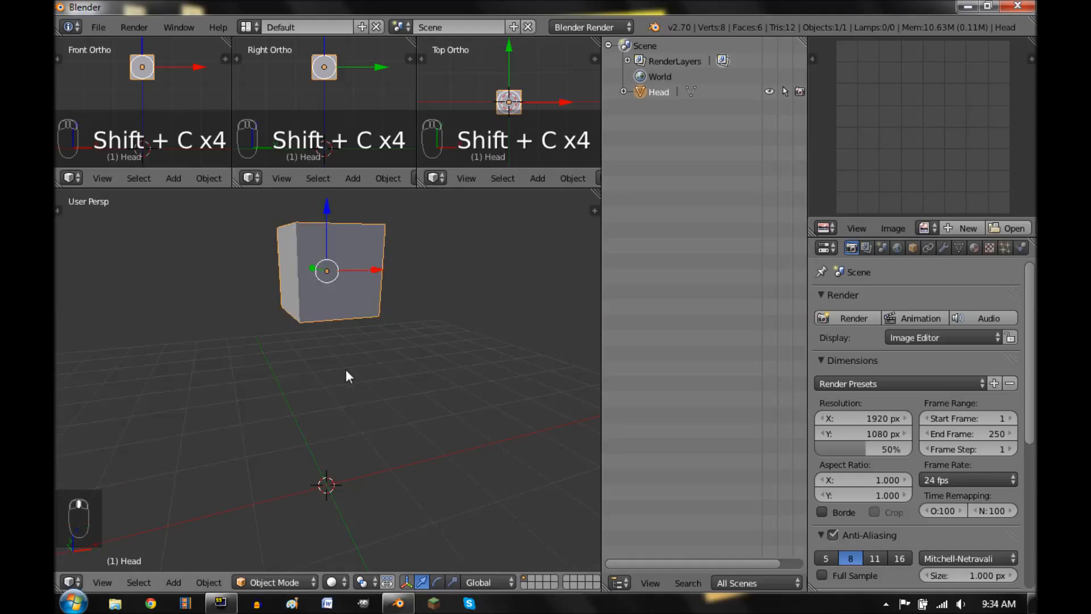
key("Tab")
key("Tab")
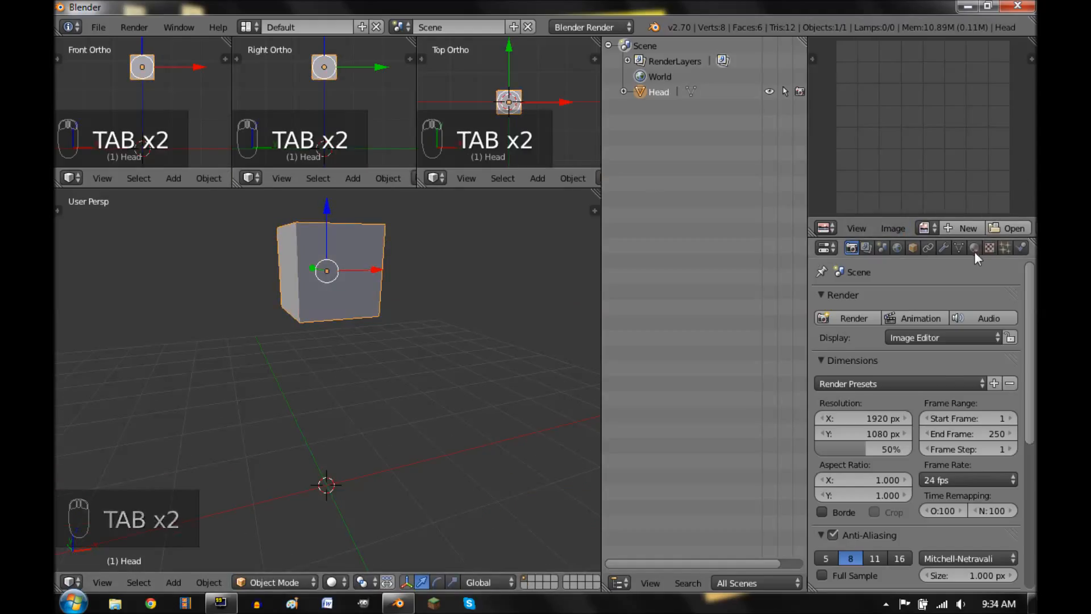
Step: Rename the Head's material to Character
left_click(973, 250)
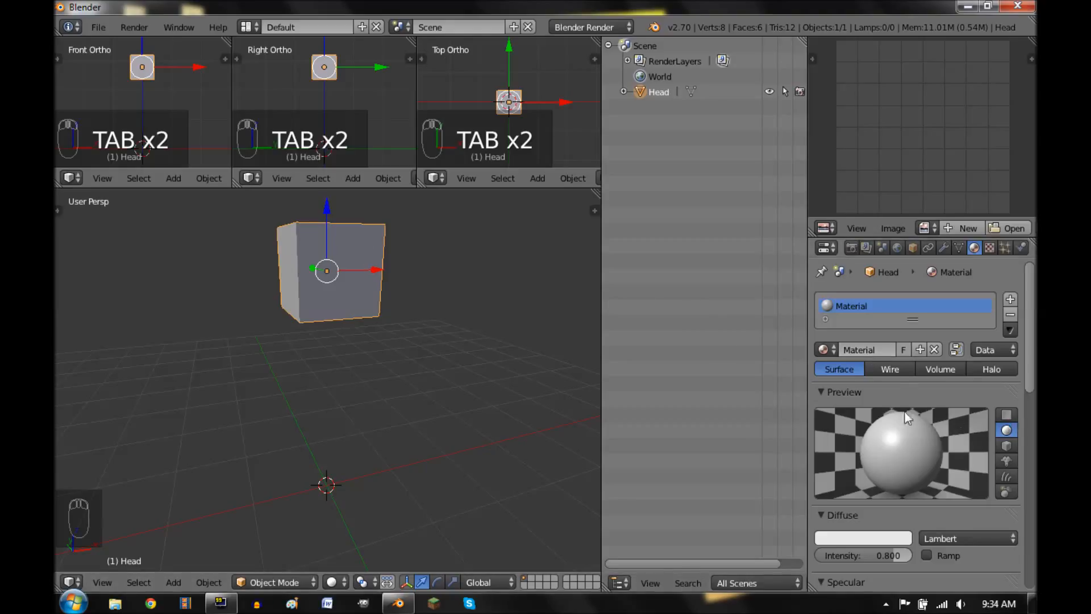
left_click(881, 350)
type("Character")
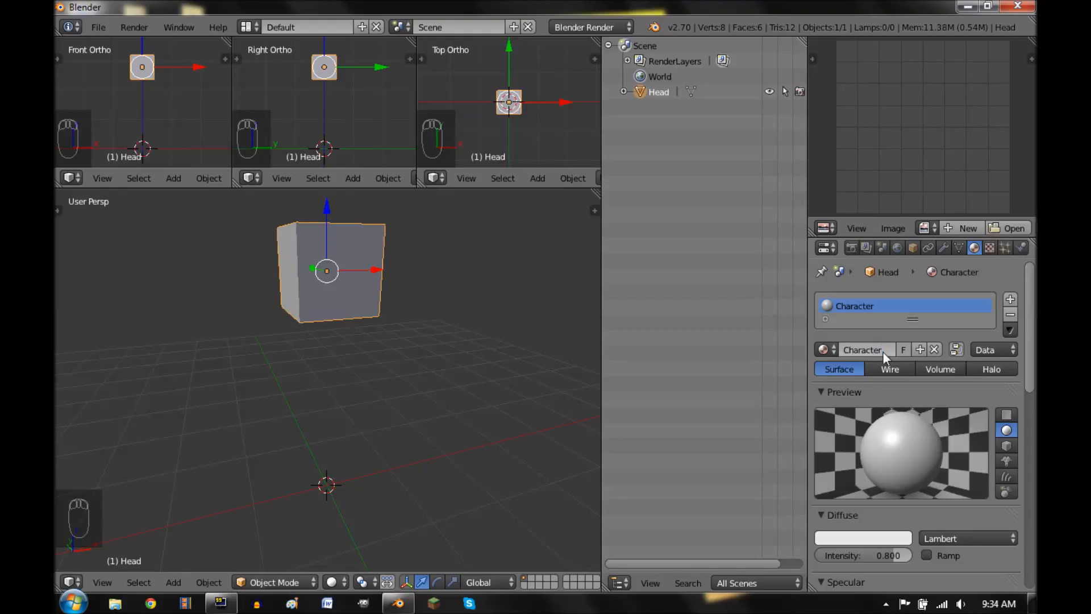
key("Return")
Step: Set the Character material's diffuse intensity to 1.0, specular intensity to 0 and diffuse colour to pure white
left_click_drag(894, 554, 827, 533)
scroll(905, 546, "down", 3)
left_click(875, 445)
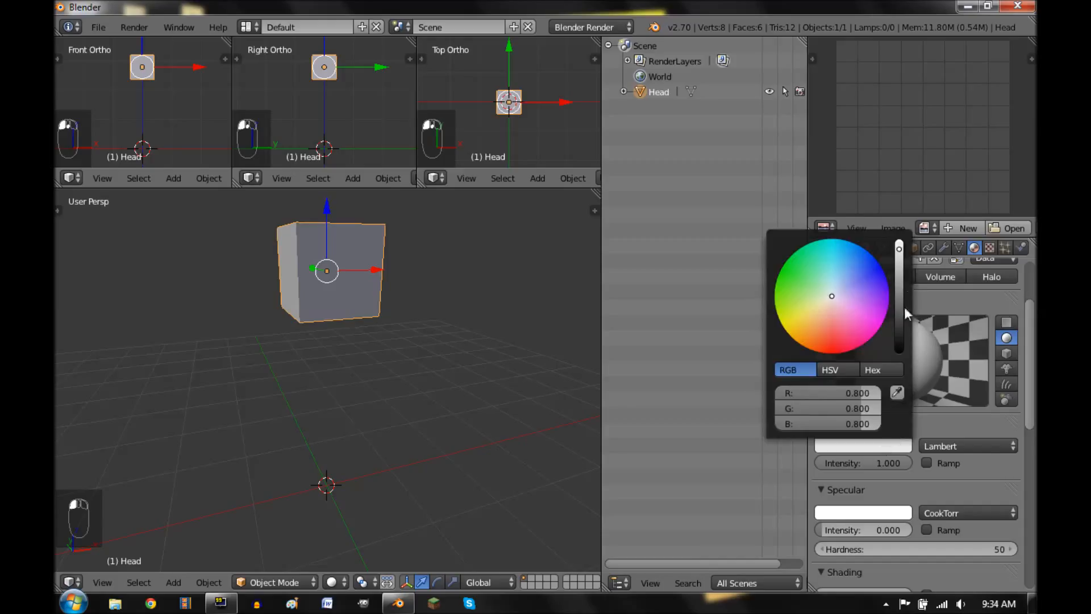
left_click(899, 250)
Step: Look through the Character material's Shading, Transparency, Options and Shadow settings
scroll(932, 459, "down", 5)
scroll(917, 451, "down", 3)
scroll(925, 439, "down", 10)
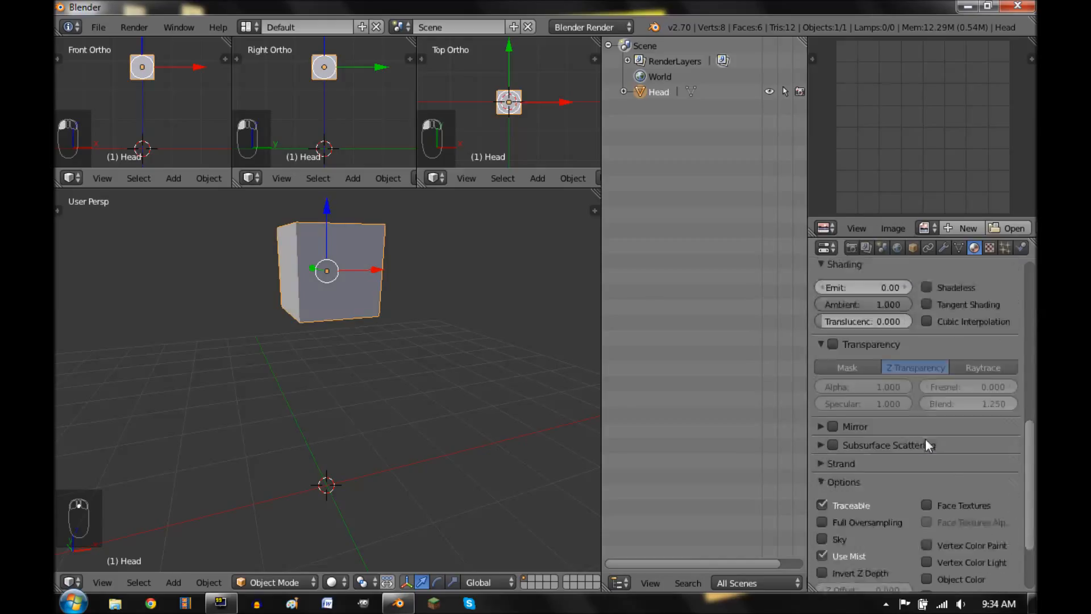
scroll(834, 569, "down", 2)
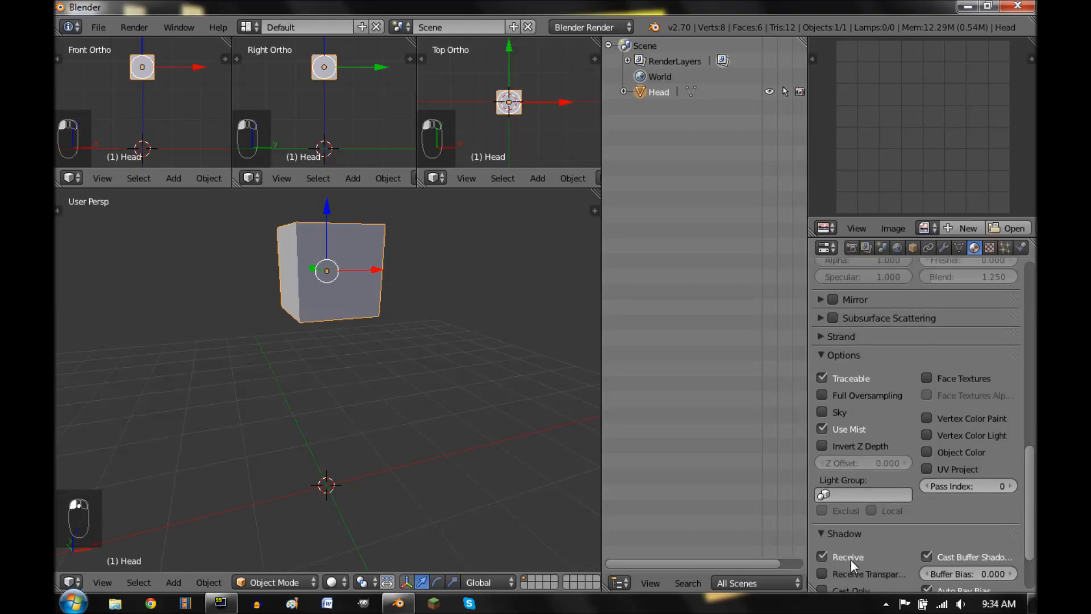
left_click(832, 532)
scroll(899, 496, "up", 7)
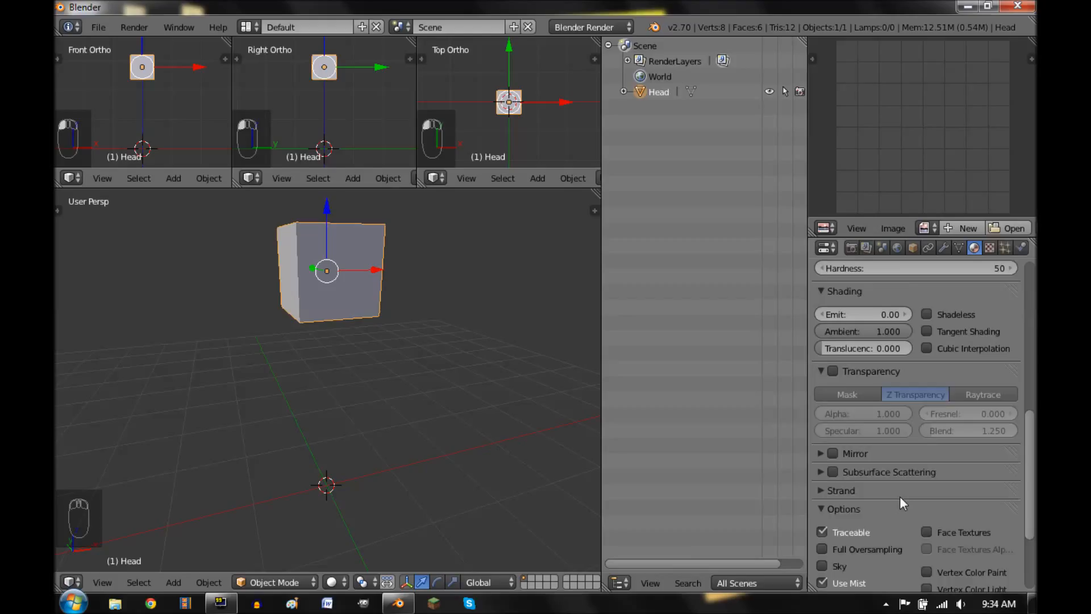
scroll(899, 496, "up", 5)
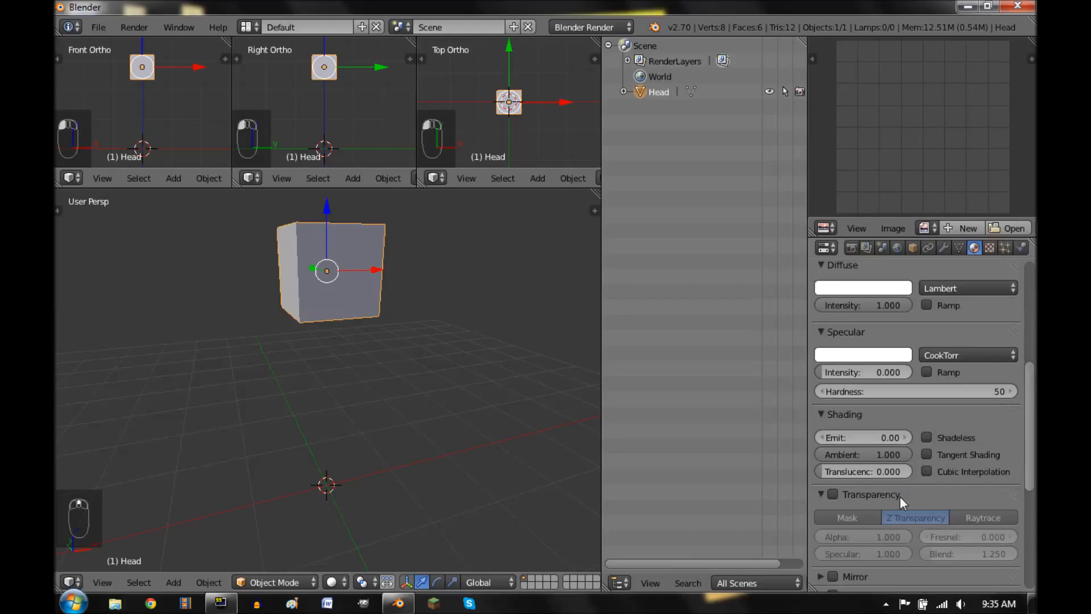
scroll(899, 496, "up", 8)
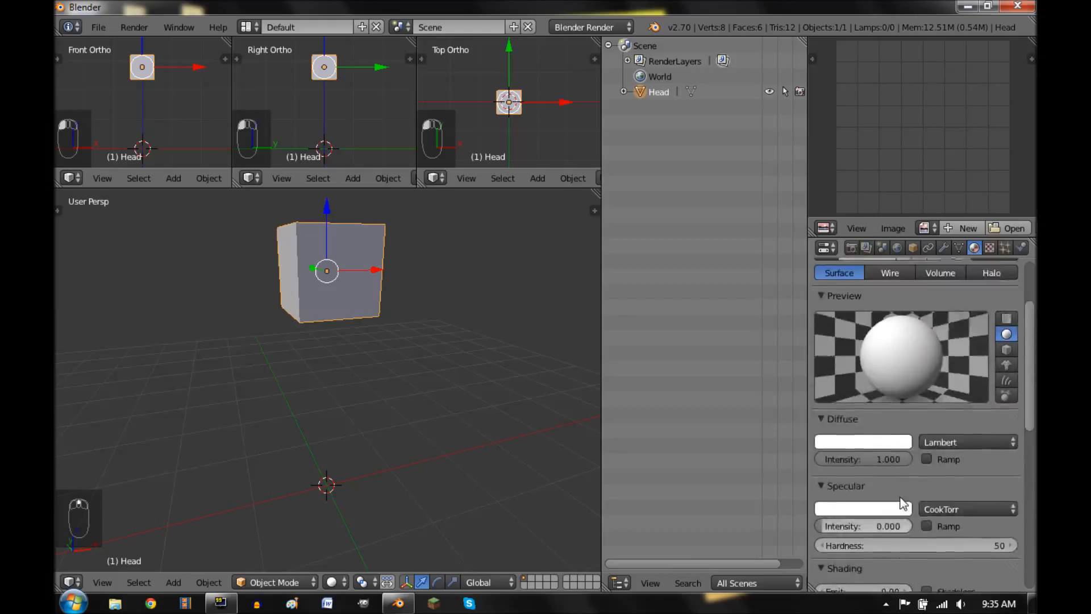
scroll(918, 486, "down", 8)
scroll(918, 485, "up", 10)
Step: Rename the Character material's texture to Character and set its type to Image or Movie
left_click(989, 247)
double_click(877, 418)
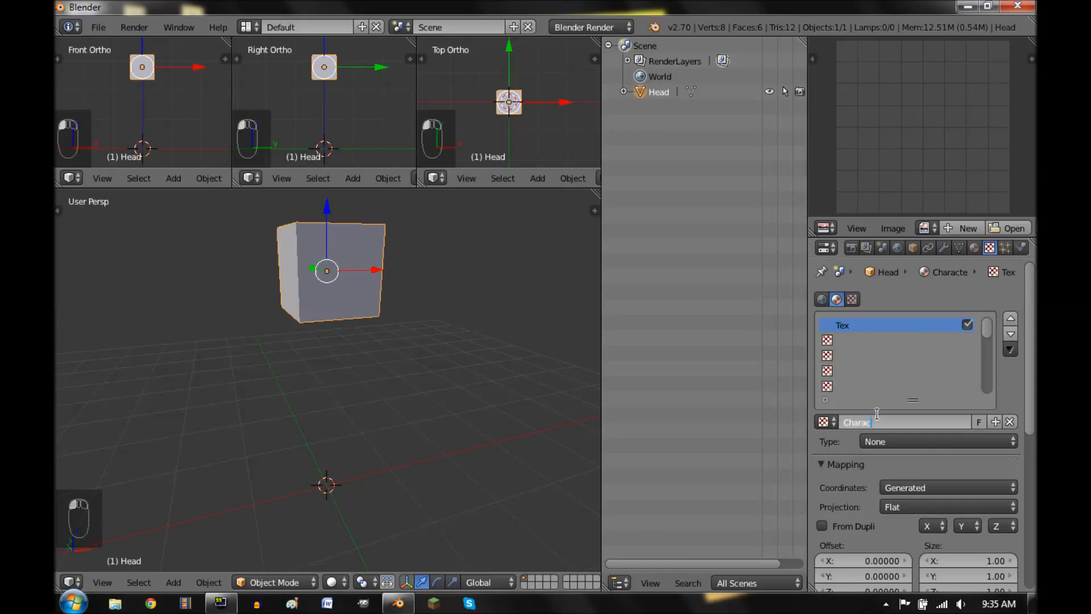
key("Return")
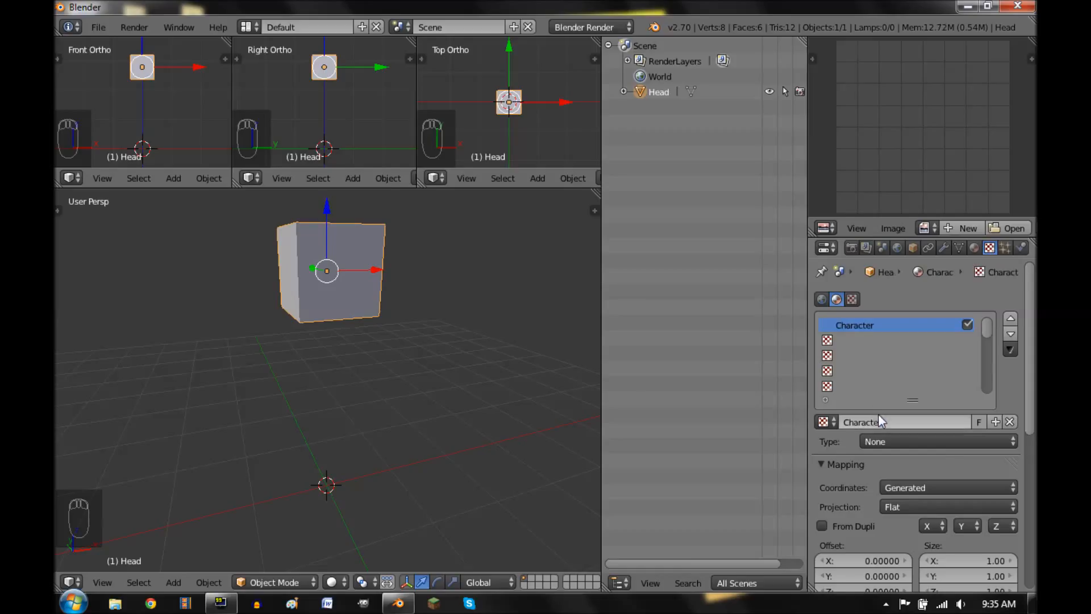
left_click(951, 436)
left_click(939, 338)
Step: Load Minecraft Skin Reference.png from the Minecraft Rig Textures Character folder as the Character texture's image
scroll(937, 449, "down", 3)
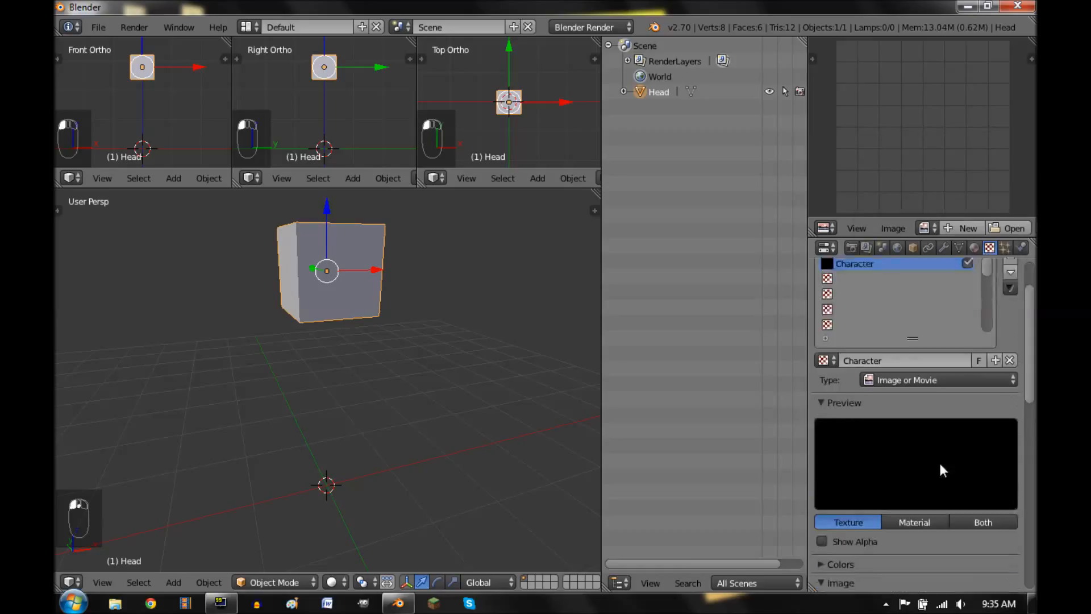
scroll(942, 470, "down", 3)
left_click(828, 541)
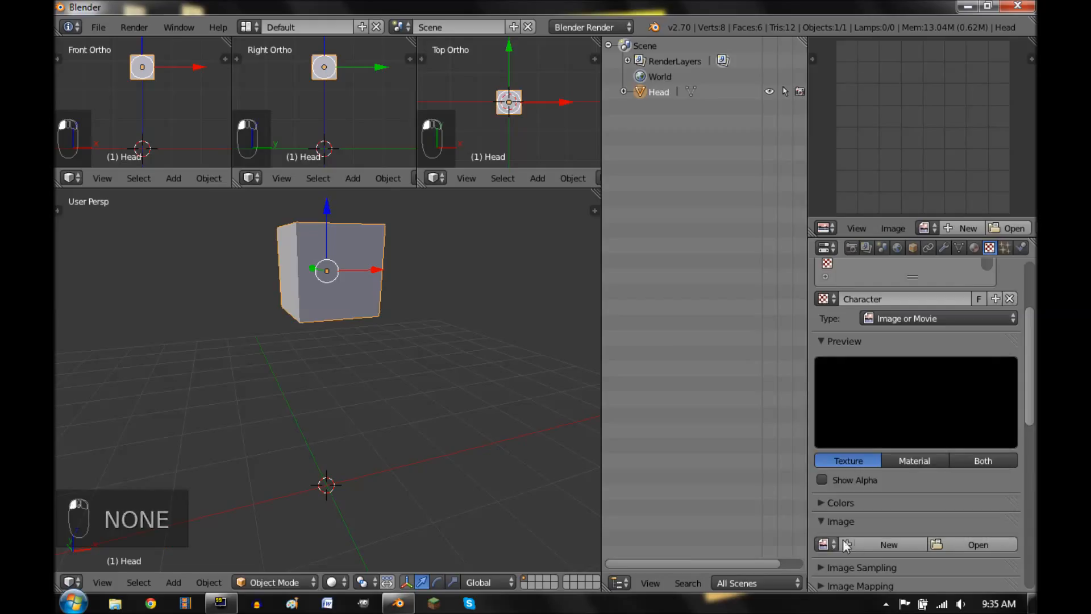
left_click(949, 540)
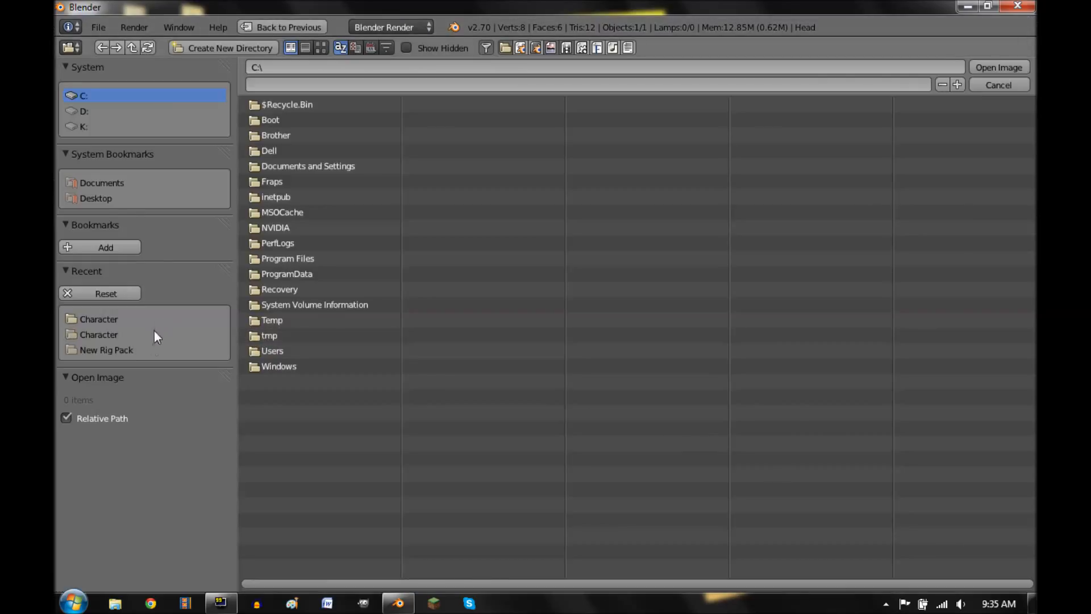
left_click(101, 197)
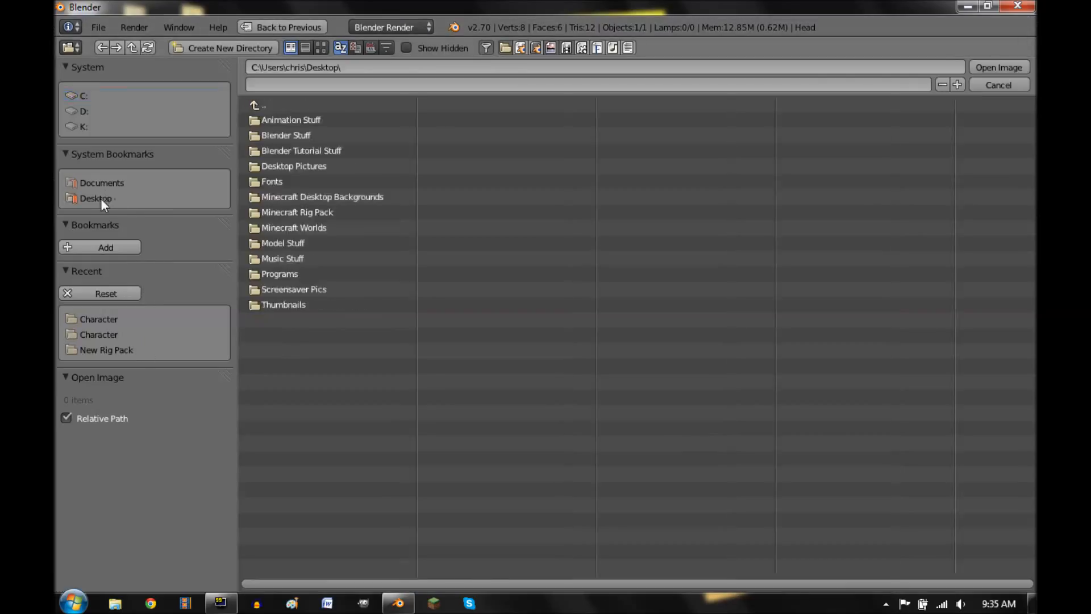
left_click(304, 213)
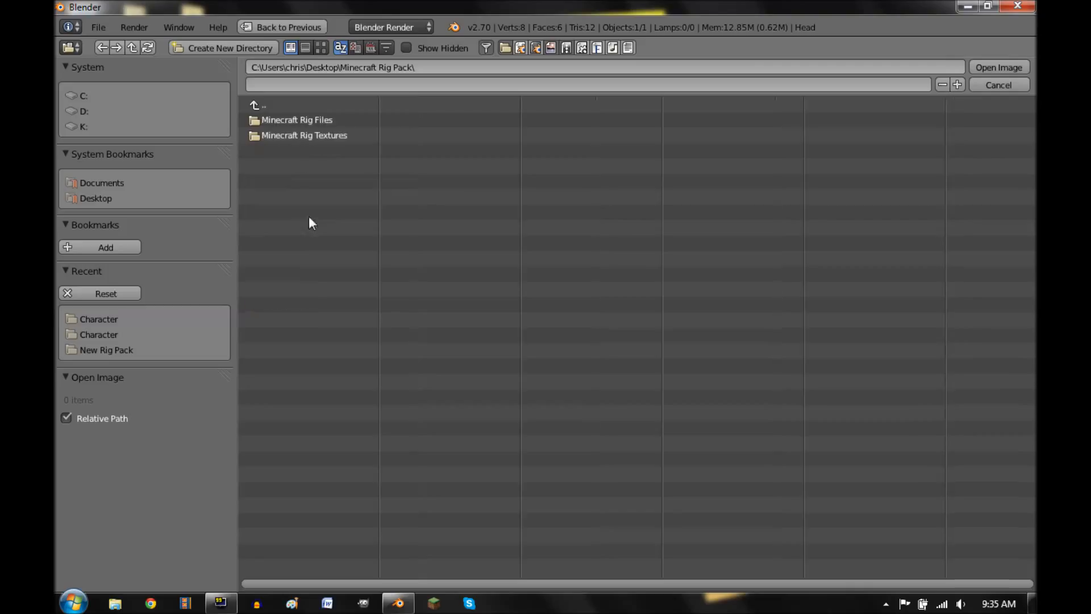
left_click(332, 135)
left_click(305, 120)
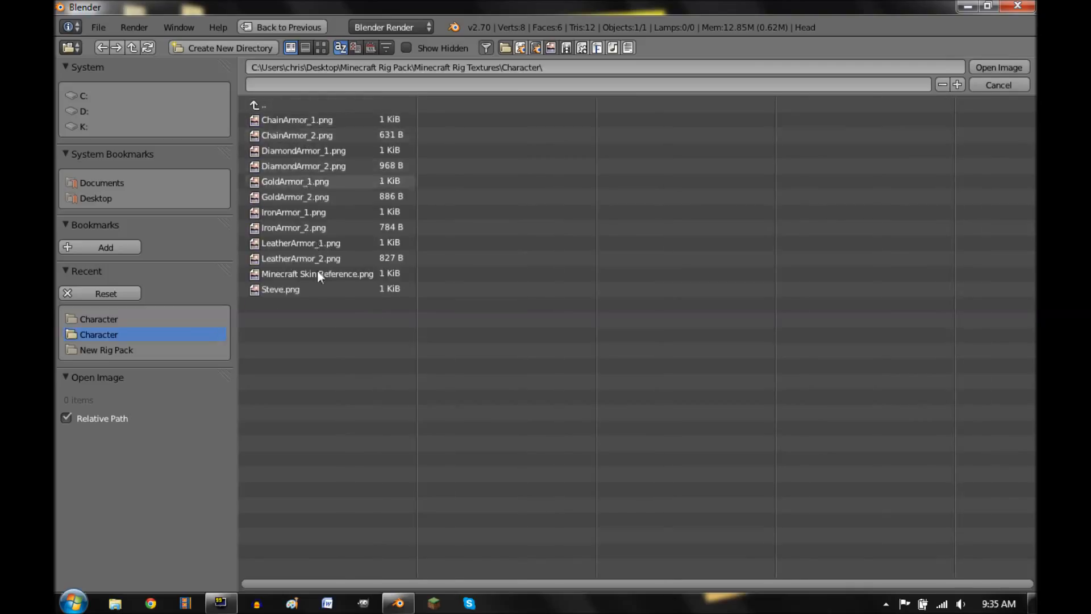
double_click(322, 273)
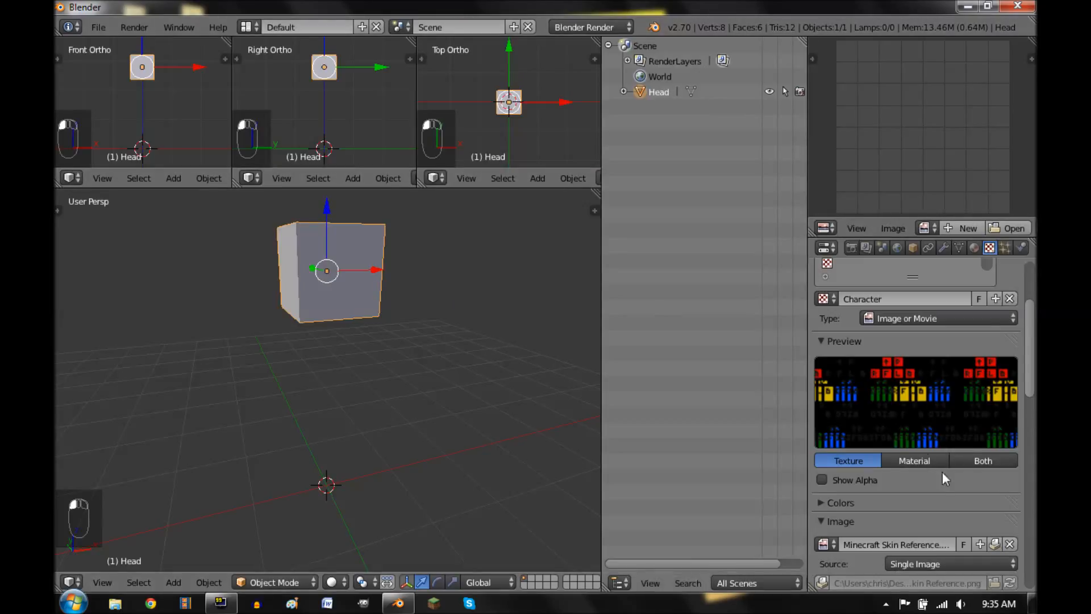
Step: Set the Character texture's mapping coordinates to UV
scroll(925, 464, "down", 10)
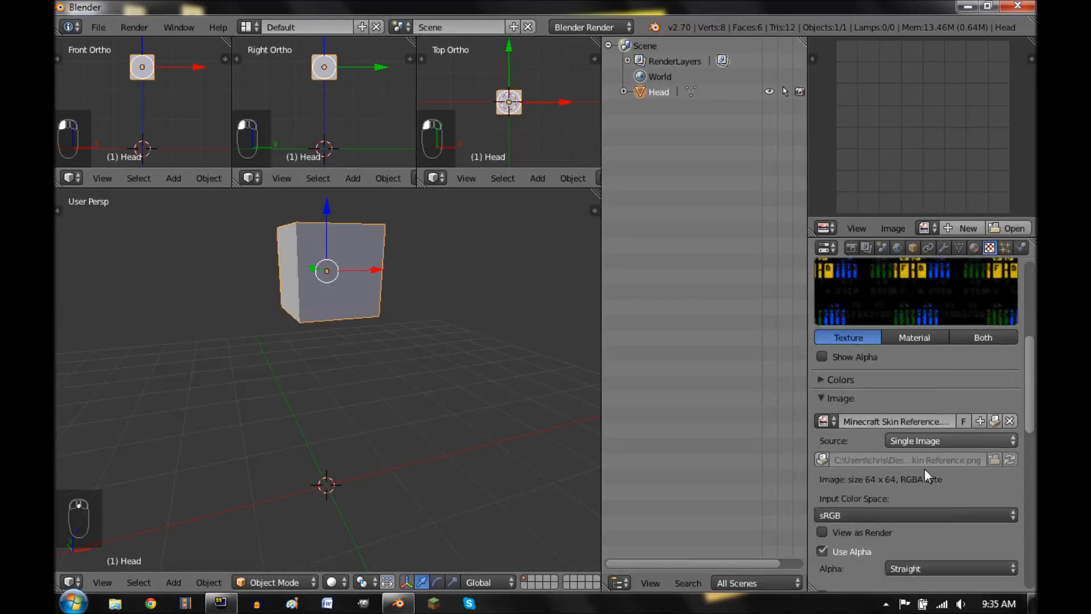
left_click(920, 483)
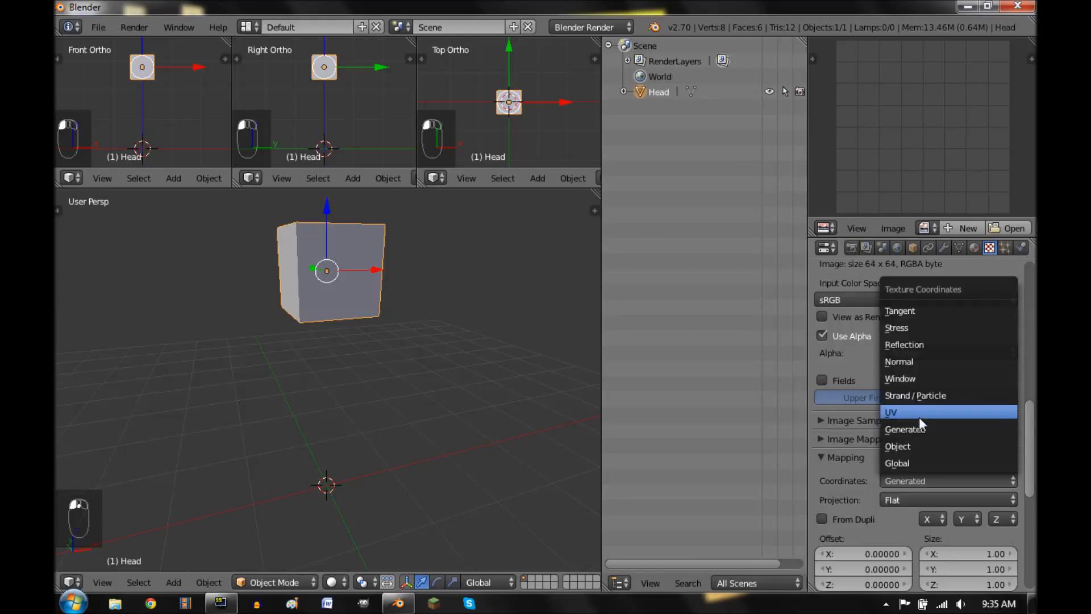
left_click(918, 417)
Step: Turn off MIP Map and Interpolation in the Character texture's image sampling and set its filter to FELINE
left_click(850, 419)
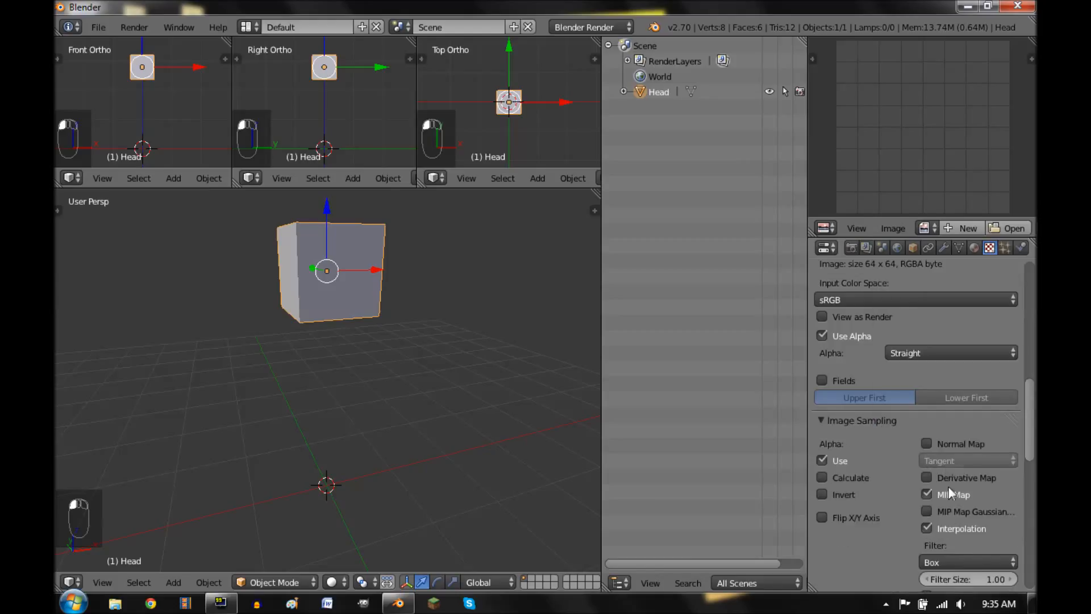
left_click(972, 562)
left_click(848, 421)
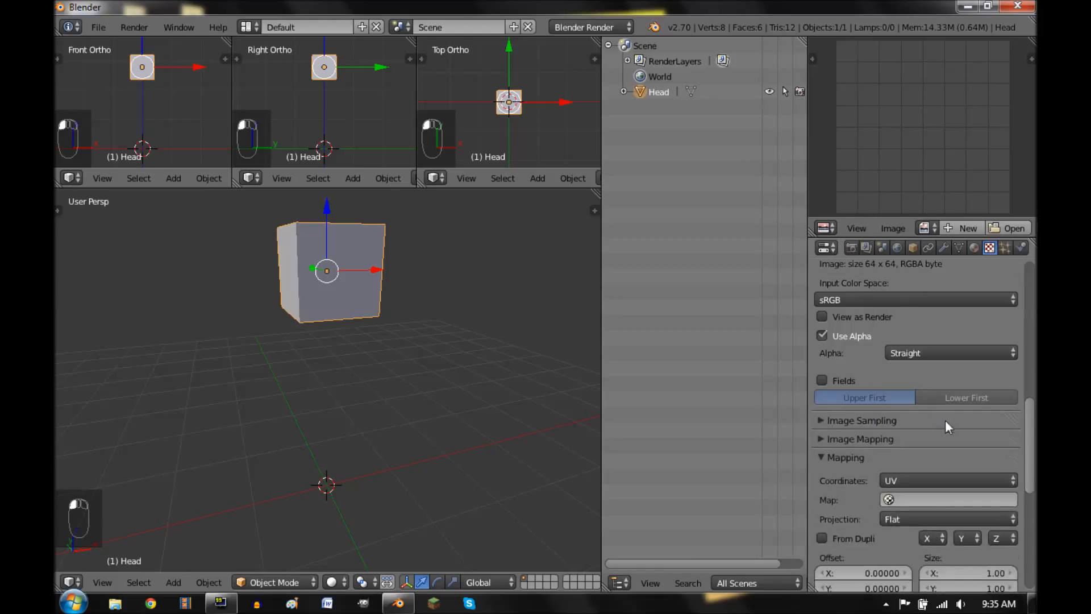
Step: Enable the Character texture's influence on diffuse Alpha alongside Color
scroll(945, 420, "down", 10)
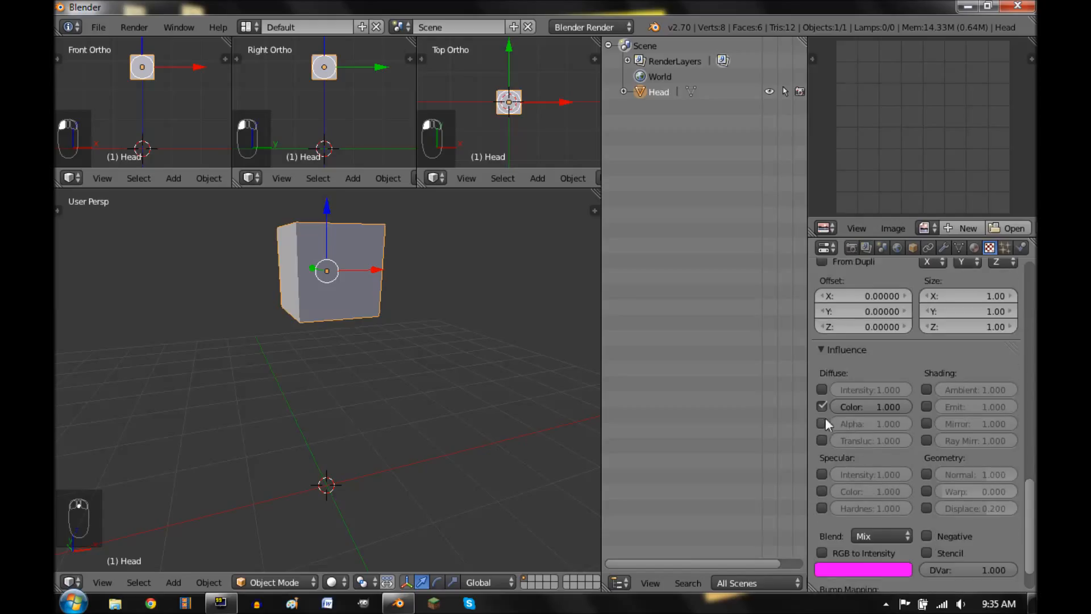
scroll(902, 462, "up", 10)
scroll(909, 448, "up", 3)
scroll(912, 438, "down", 4)
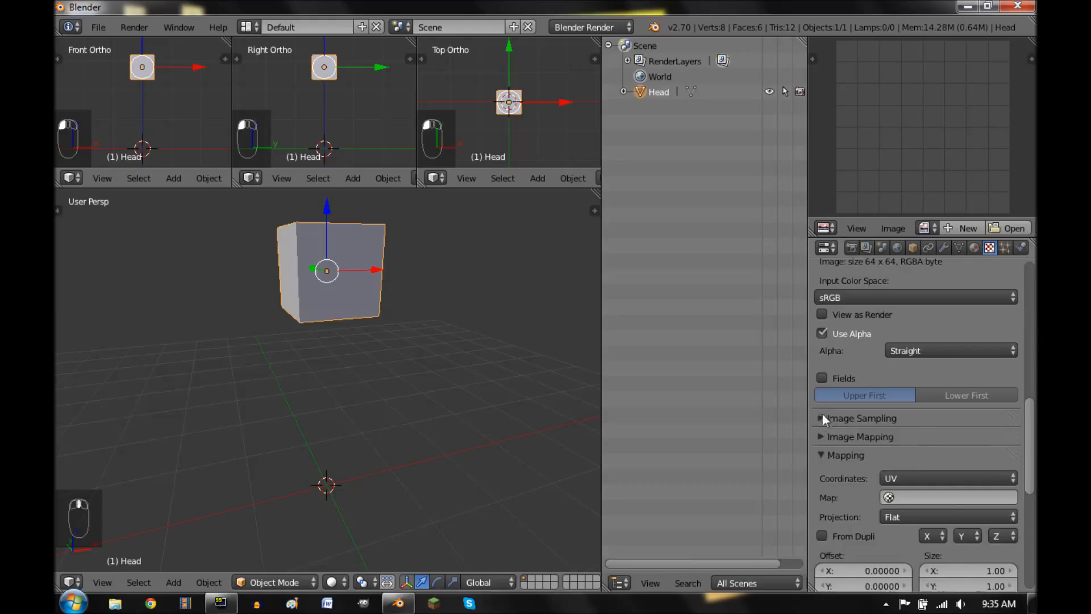
Step: Review the Character texture's Image Sampling, Mapping and Influence settings and its preview
left_click(823, 418)
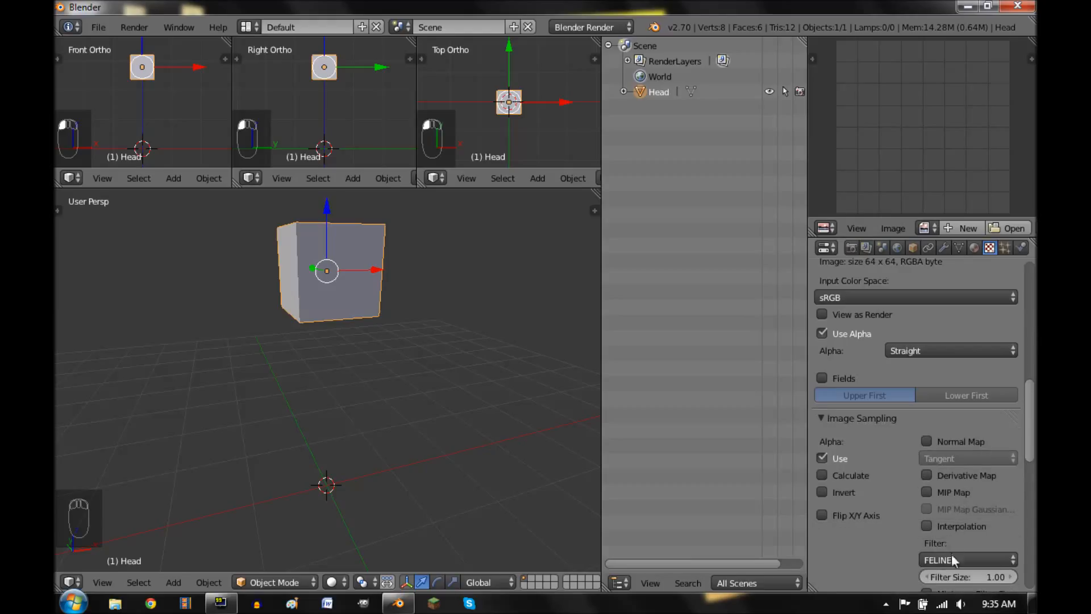
left_click(851, 419)
scroll(873, 448, "down", 5)
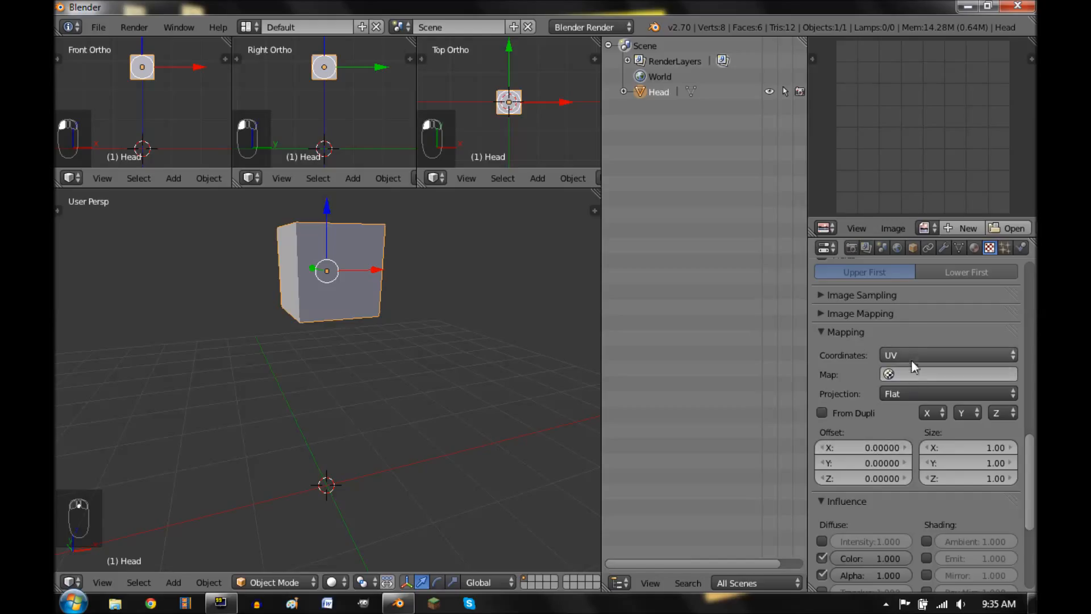
scroll(862, 481, "down", 3)
scroll(882, 490, "up", 15)
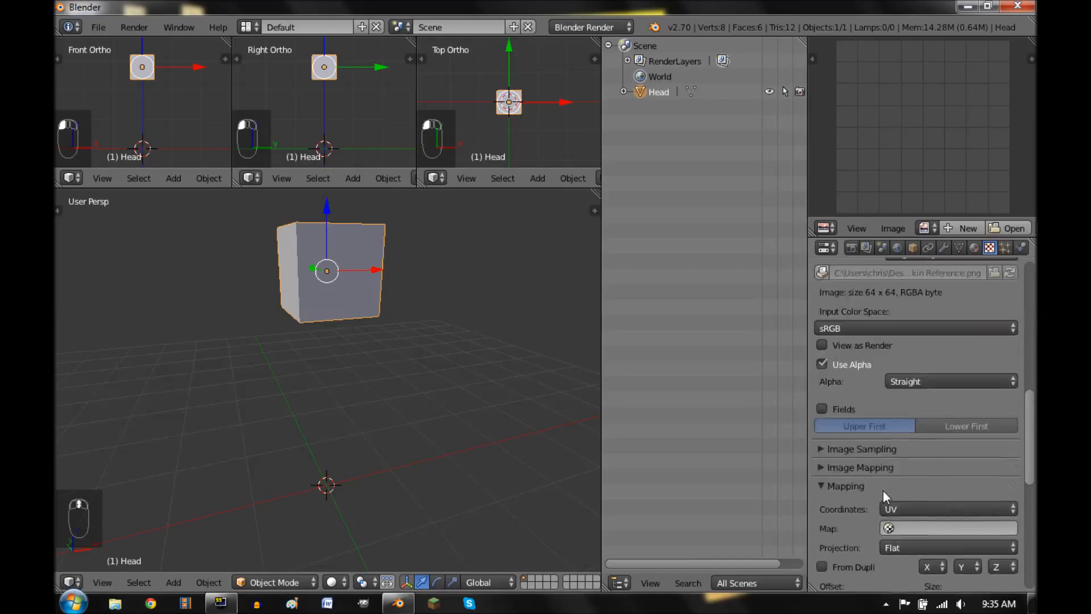
scroll(882, 490, "up", 10)
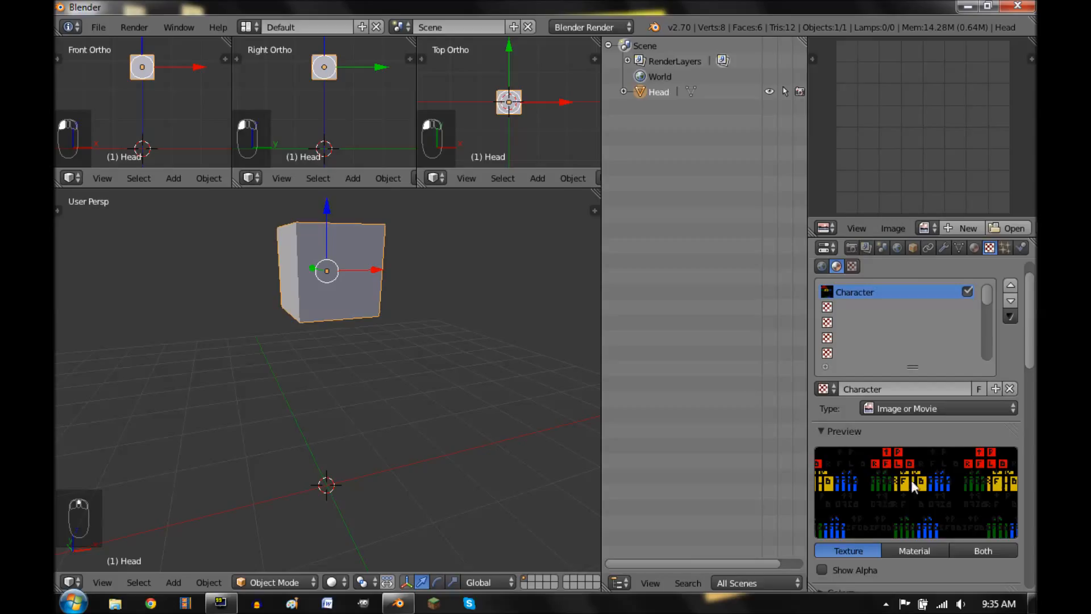
scroll(925, 477, "up", 2)
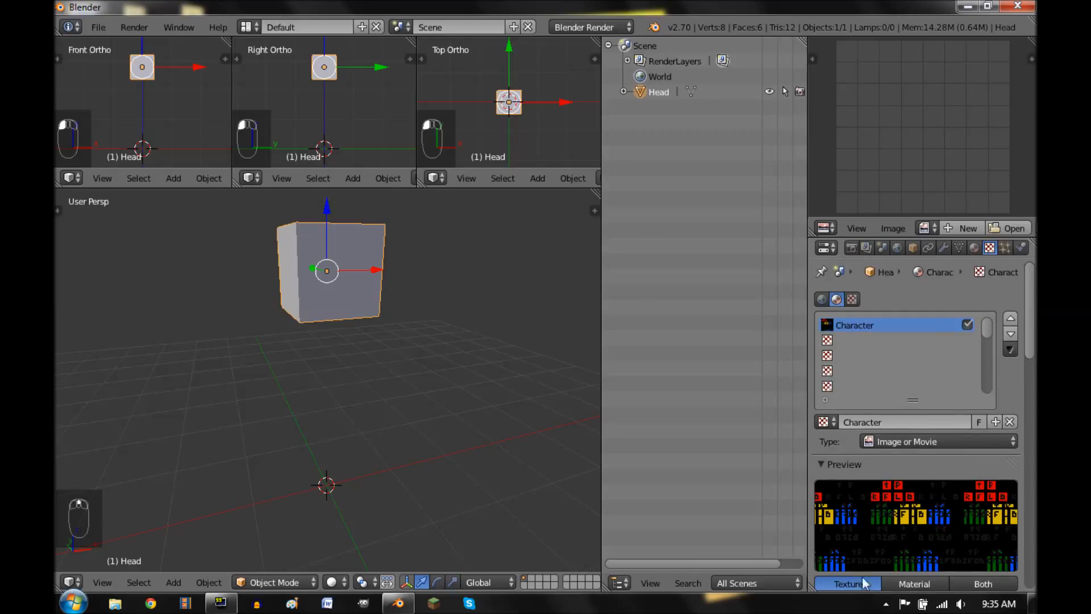
Step: Turn on Show Alpha for the Character texture's preview
scroll(863, 510, "down", 3)
left_click(838, 543)
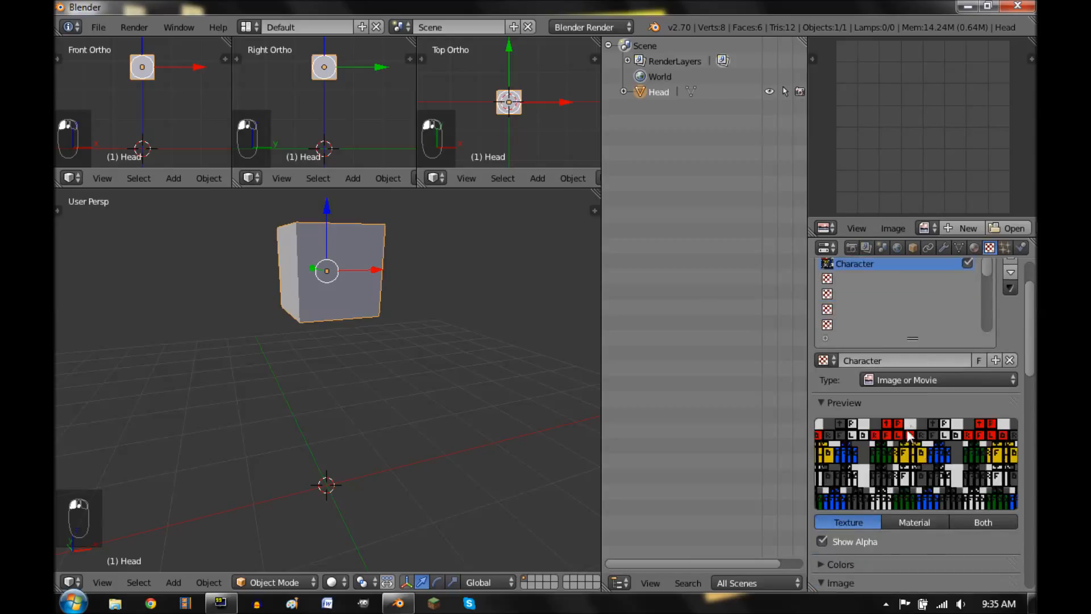
scroll(909, 426, "up", 3)
Step: Enable Transparency on the Character material using Z Transparency
left_click(974, 247)
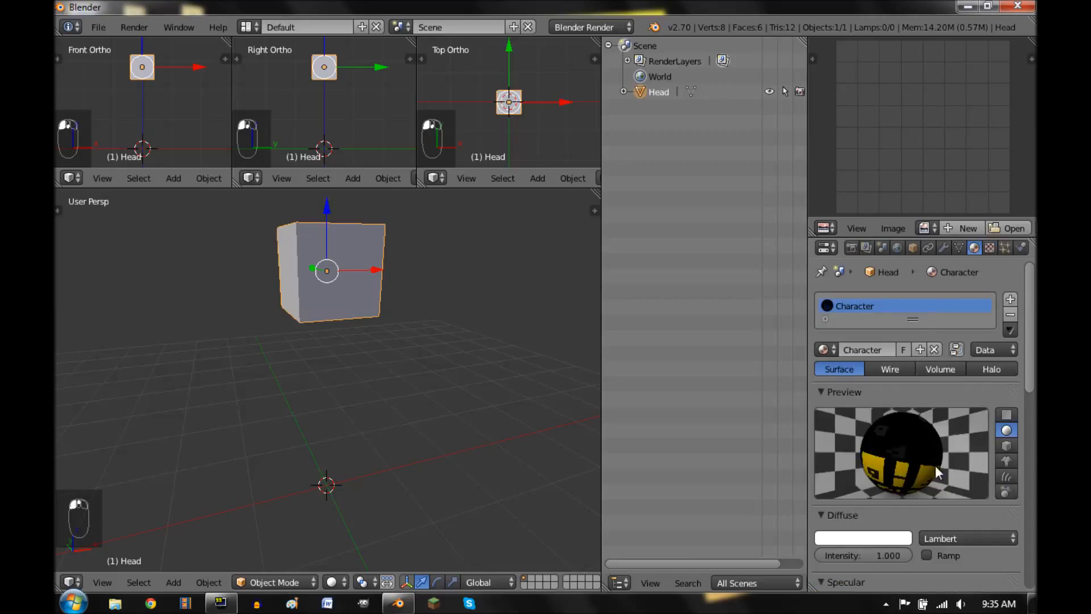
scroll(935, 465, "down", 10)
left_click(832, 528)
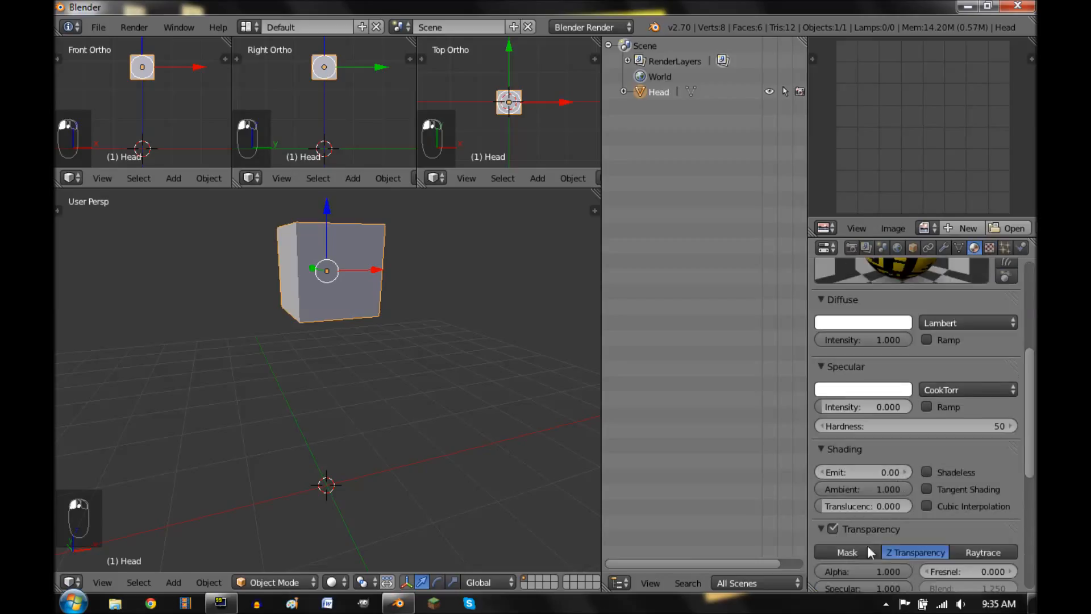
scroll(899, 355, "up", 6)
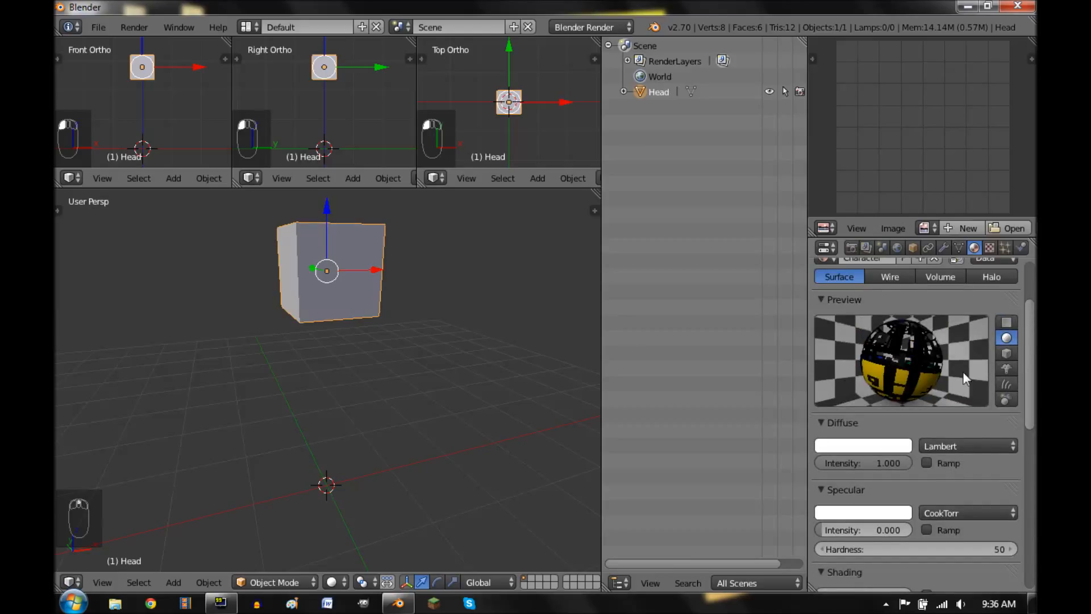
scroll(964, 379, "up", 4)
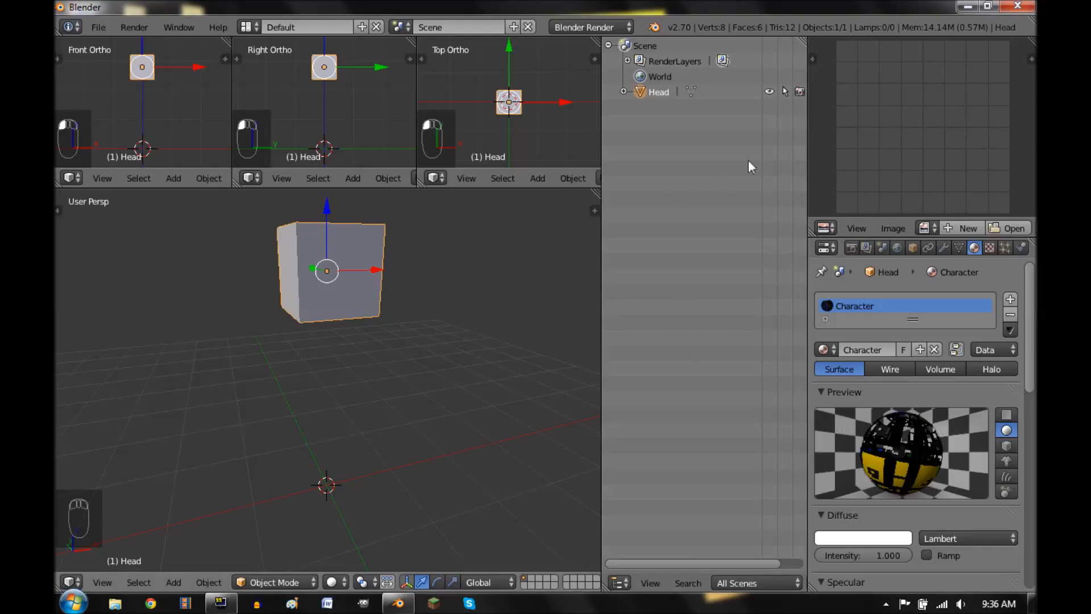
Step: Display Minecraft Skin Reference.png in the image editor and enlarge it to fill the view
left_click(925, 227)
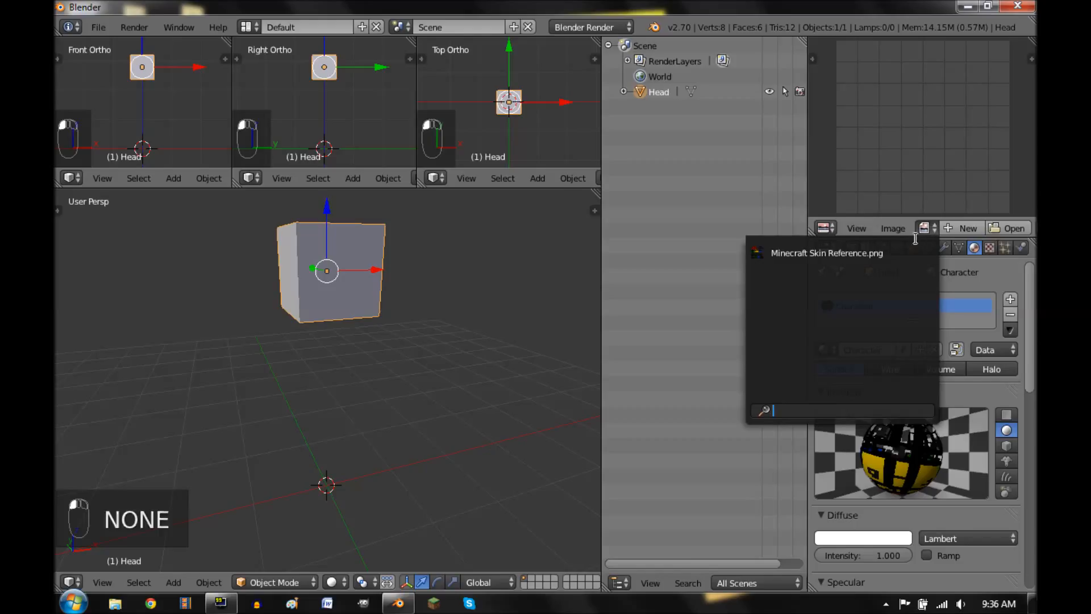
left_click(857, 253)
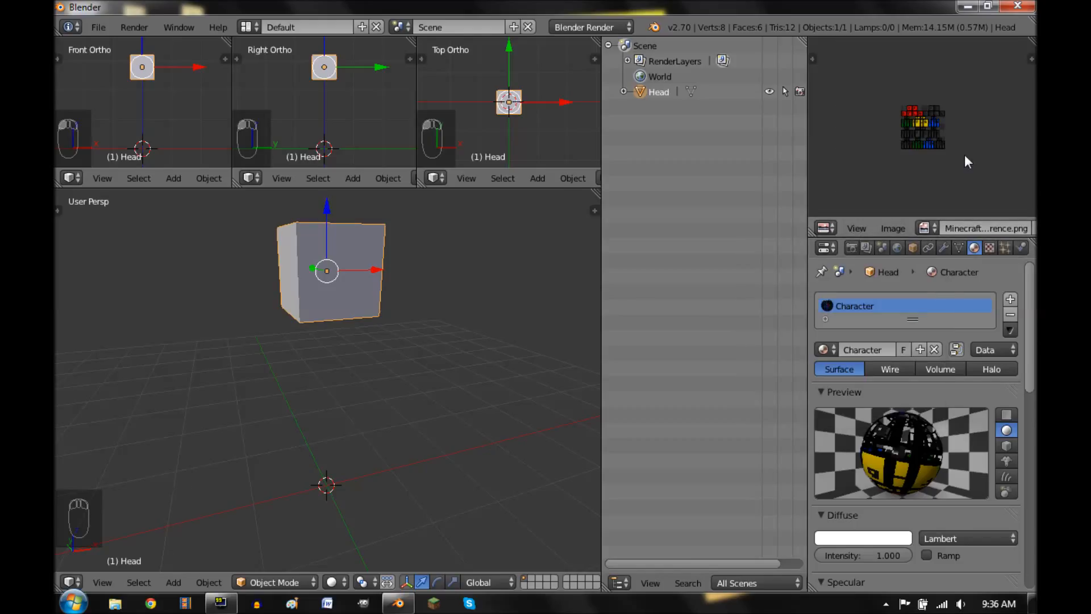
key("f")
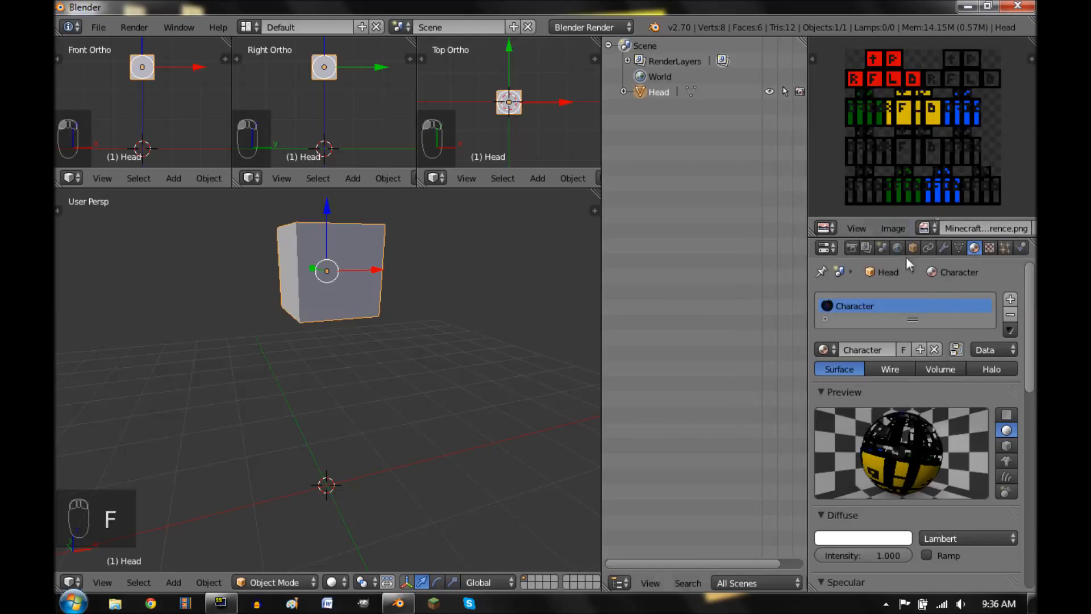
Step: View the Head from the front, enter Edit Mode and switch the mesh selection mode to Face
key("KP_1")
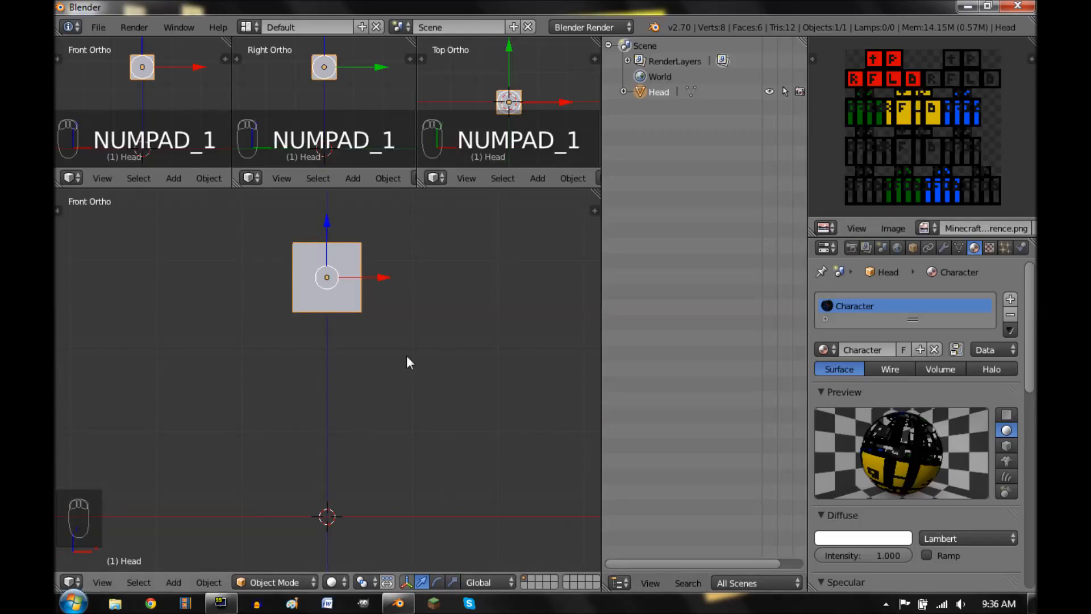
key("Tab")
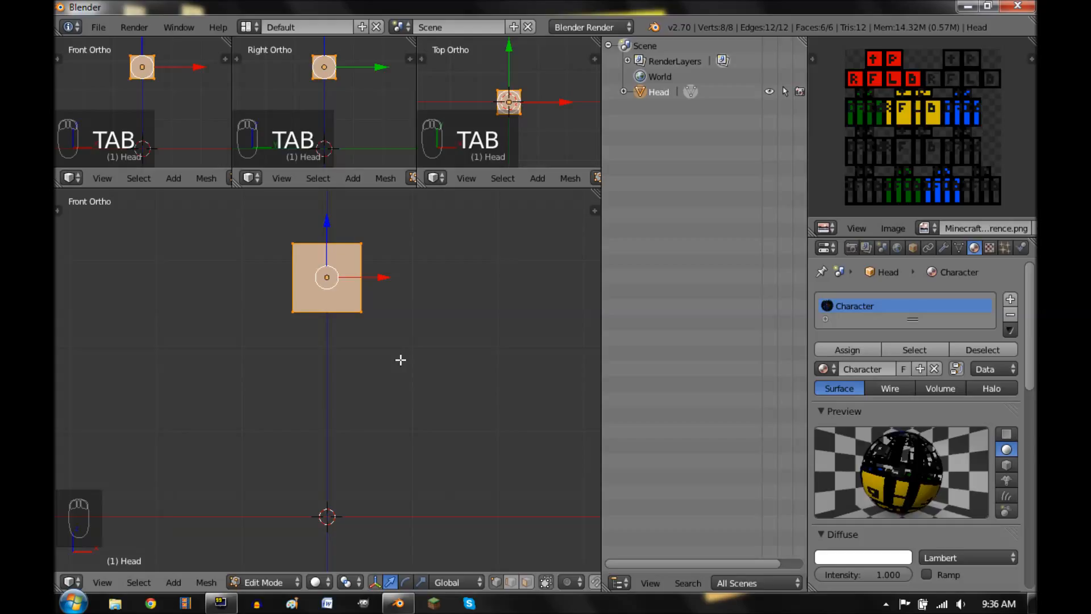
key("ctrl+Tab")
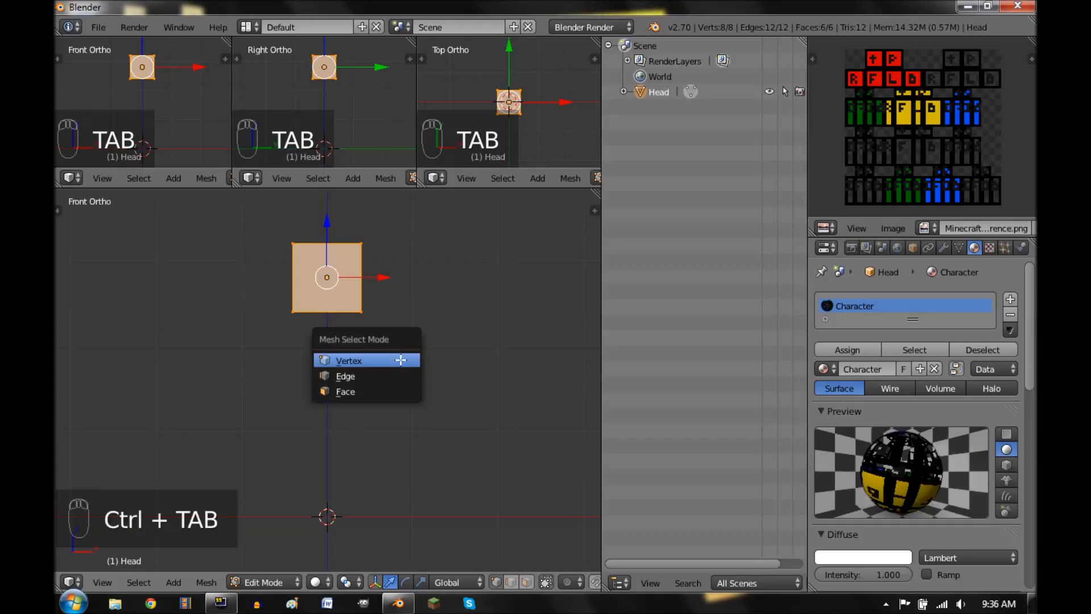
left_click(377, 391)
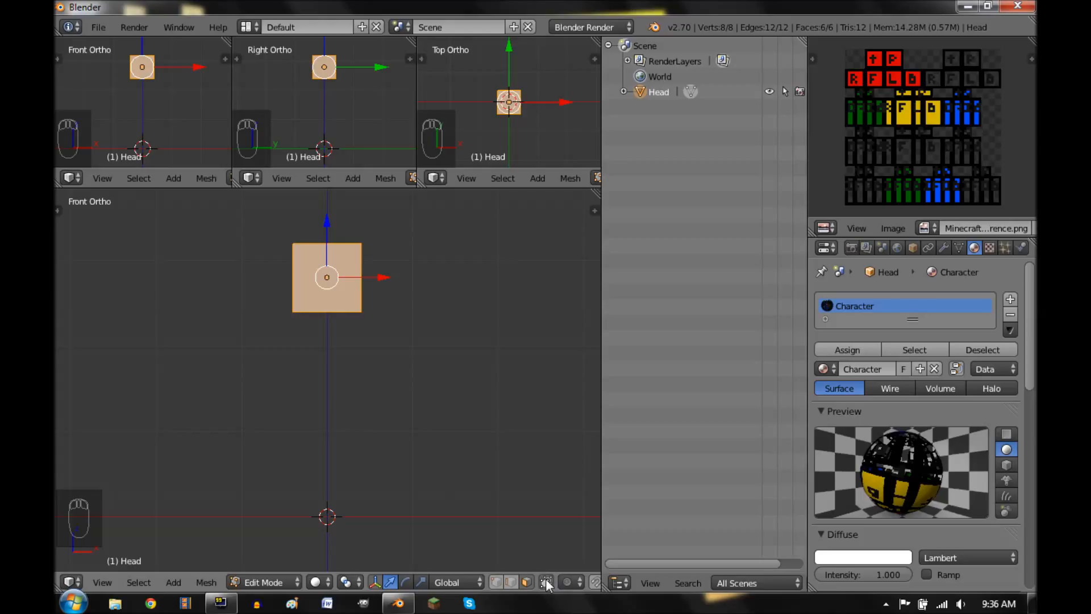
Step: Select all of the Head's faces and assign Minecraft Skin Reference.png to them in the UV editor
right_click(340, 268)
key("a")
key("a")
key("a")
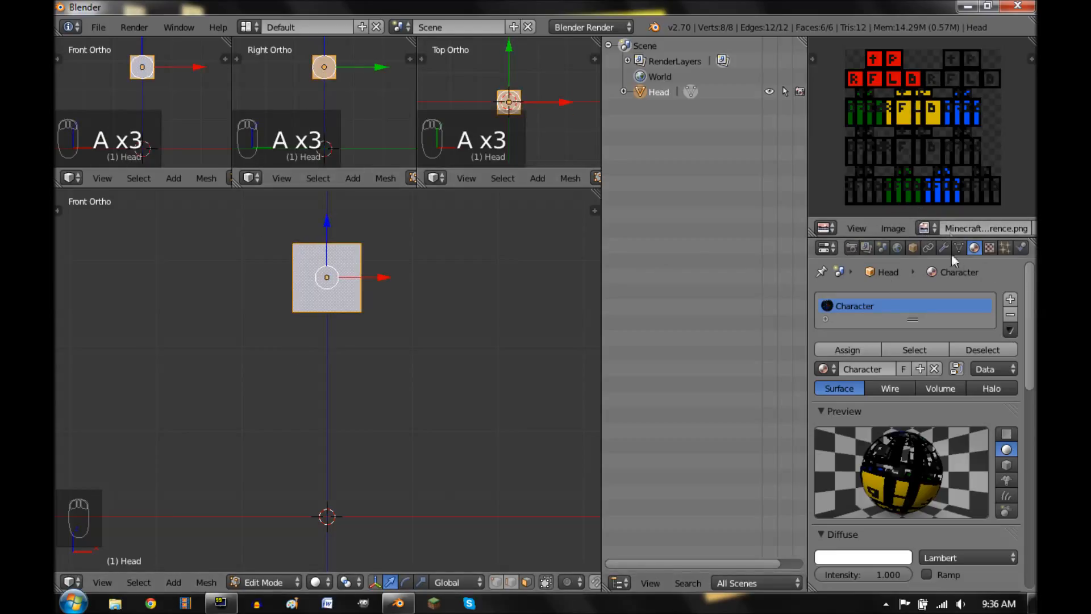
left_click(923, 228)
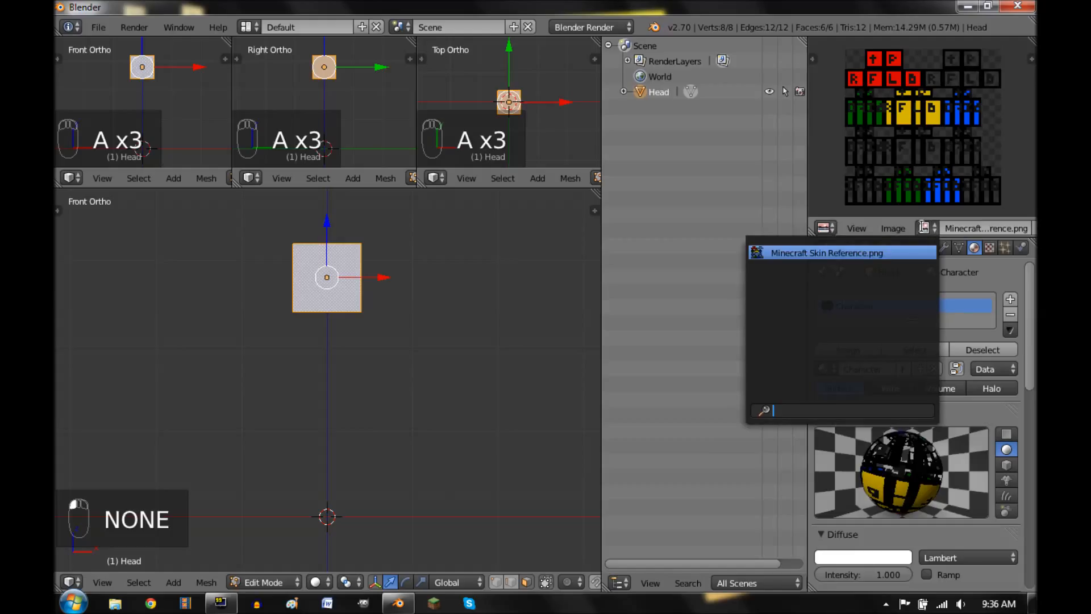
left_click(889, 253)
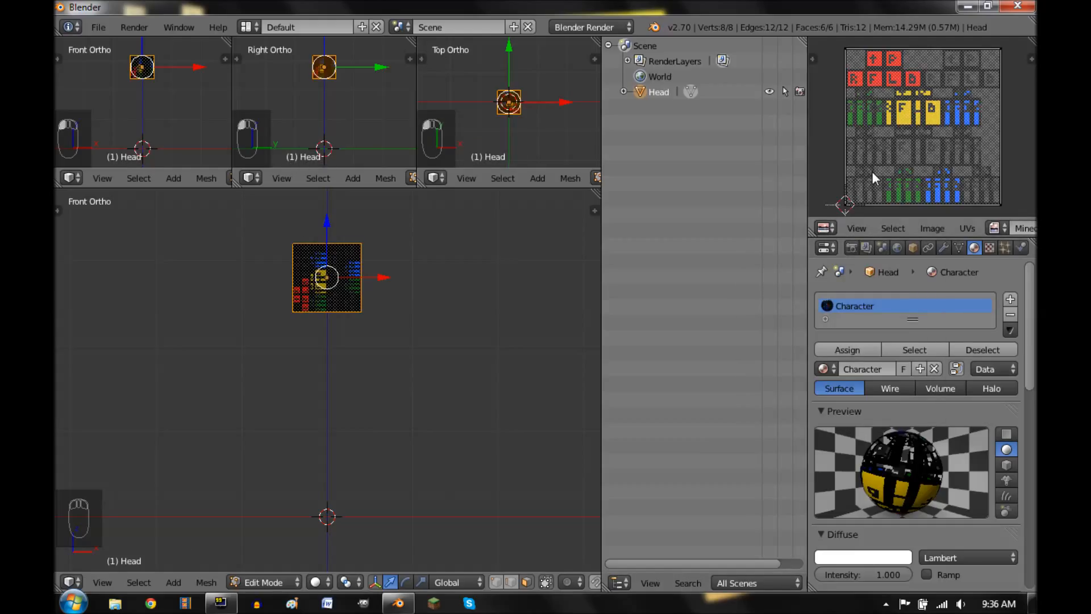
Step: Select all of the Head's UVs and rotate them by -90 degrees
key("a")
middle_click_drag(343, 343, 464, 399)
type("r-90")
key("Return")
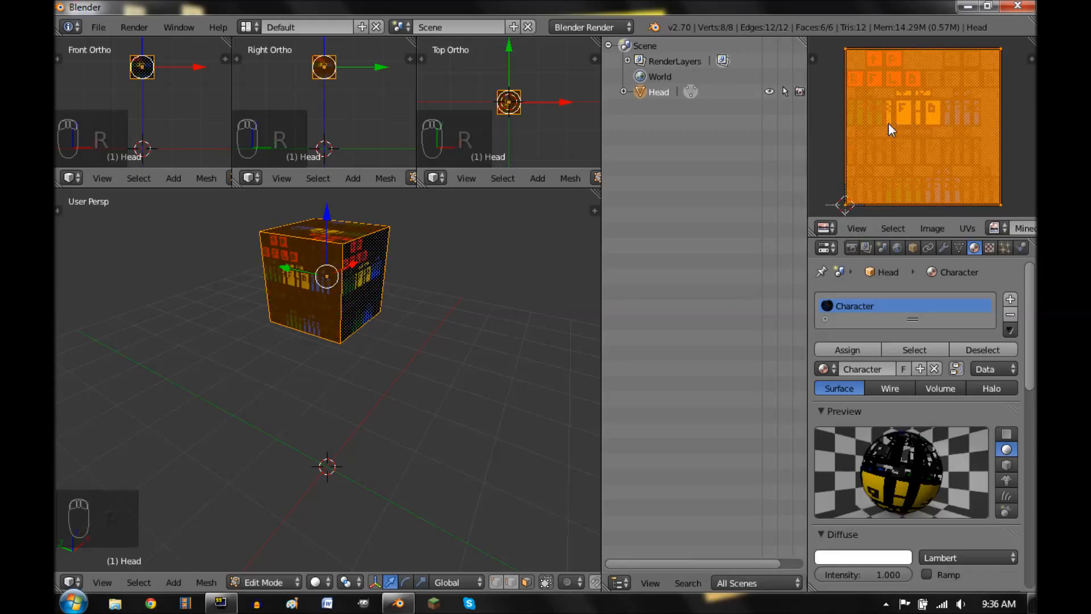
Step: Select the Head's top face and rotate its UVs by -90 degrees
middle_click_drag(363, 312, 245, 378)
right_click(322, 265)
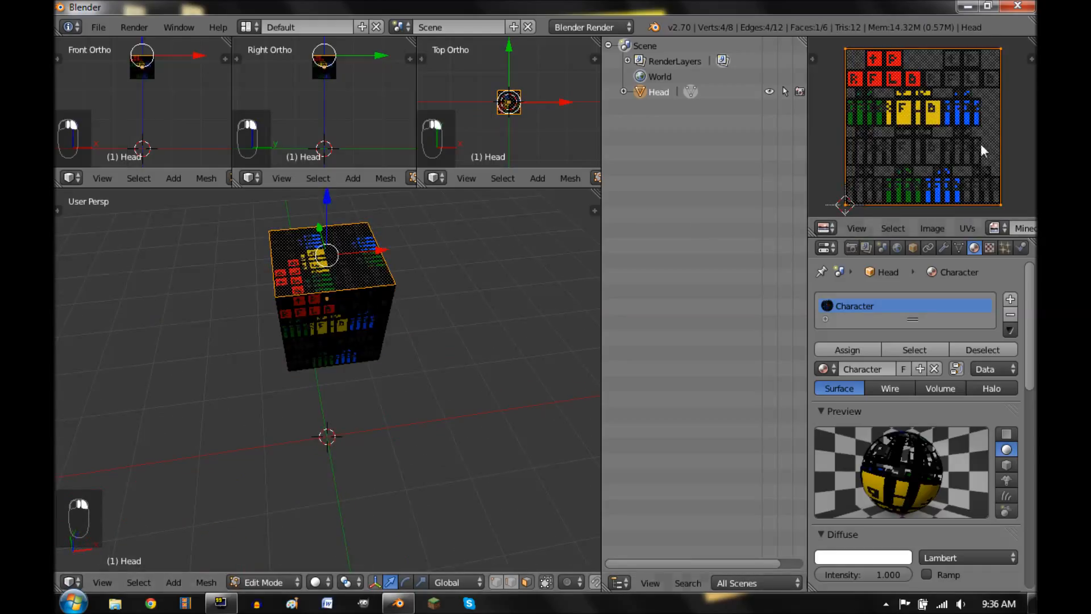
type("r-90")
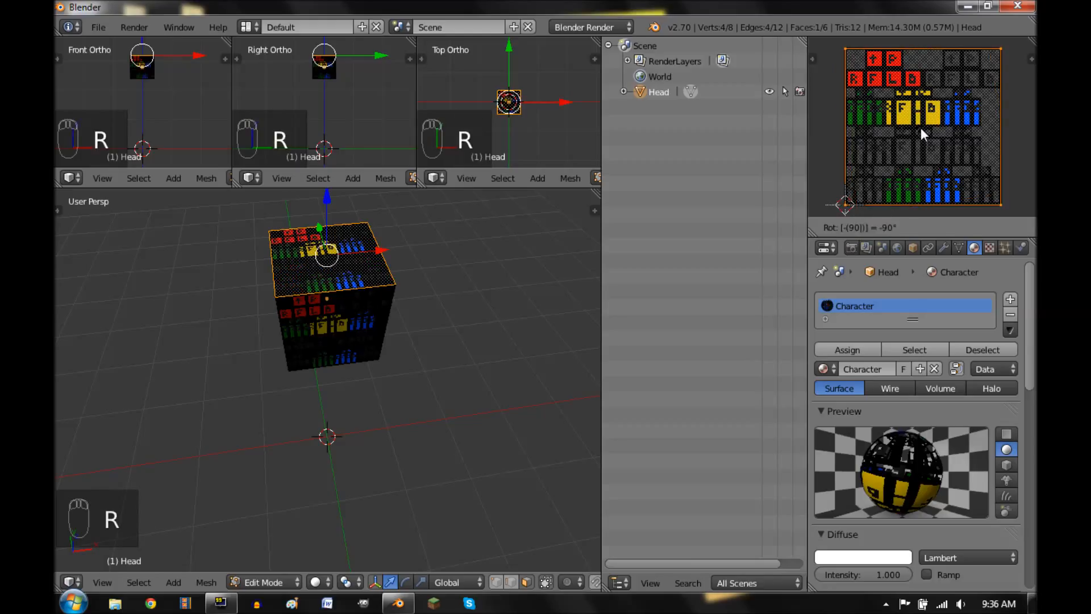
key("Return")
Step: Select the Head's back face and rotate its UVs by 180 degrees
middle_click_drag(288, 288, 169, 257)
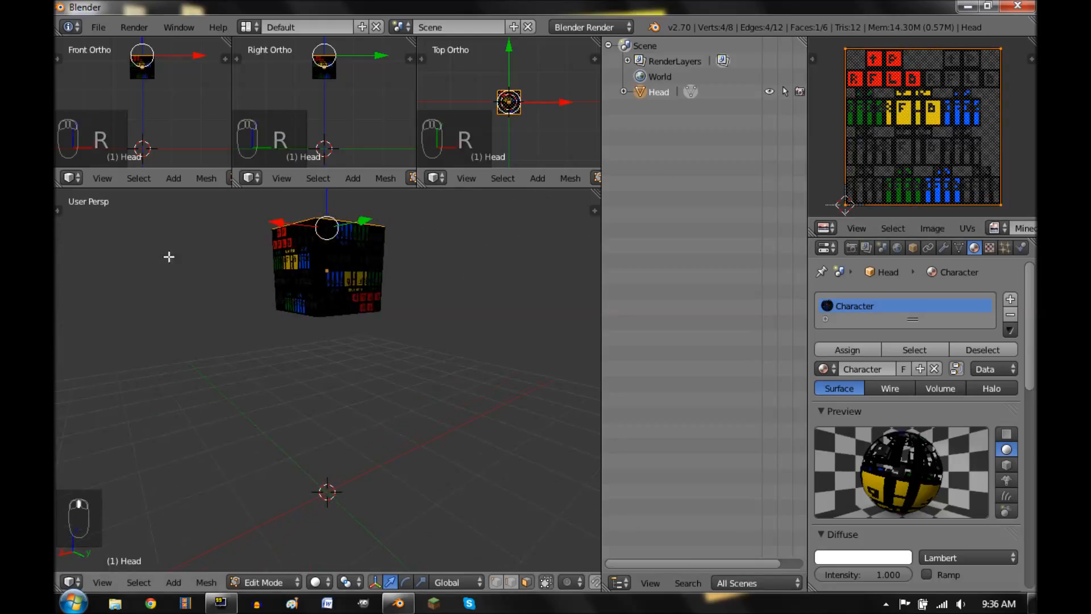
right_click(367, 258)
type("r")
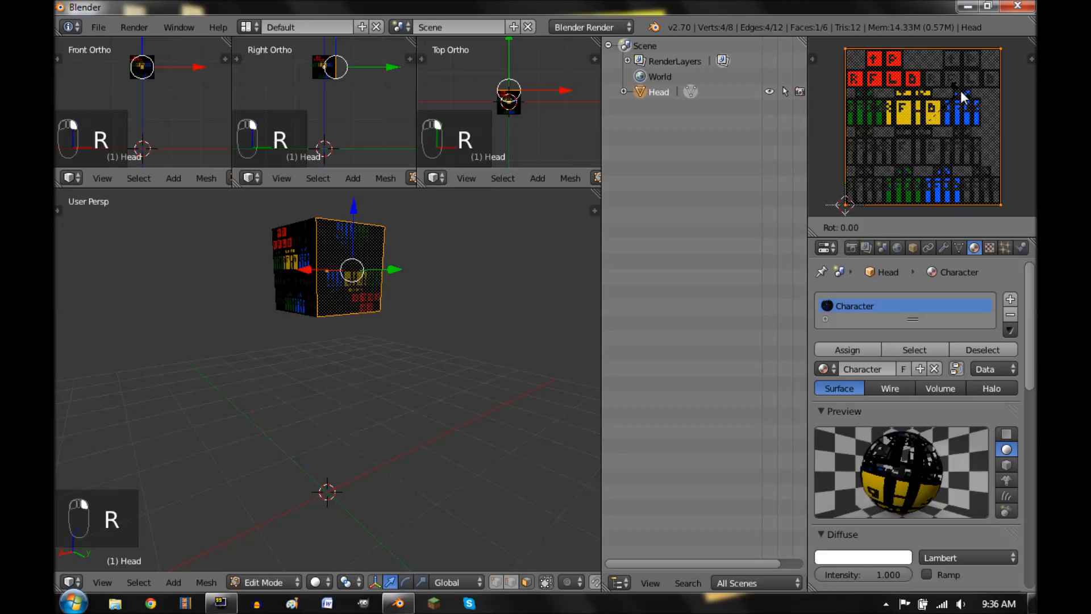
type("180")
key("Return")
Step: Select the Head's bottom face and flip its UVs vertically by scaling them -1 along Y
middle_click_drag(178, 368, 375, 313)
right_click(362, 312)
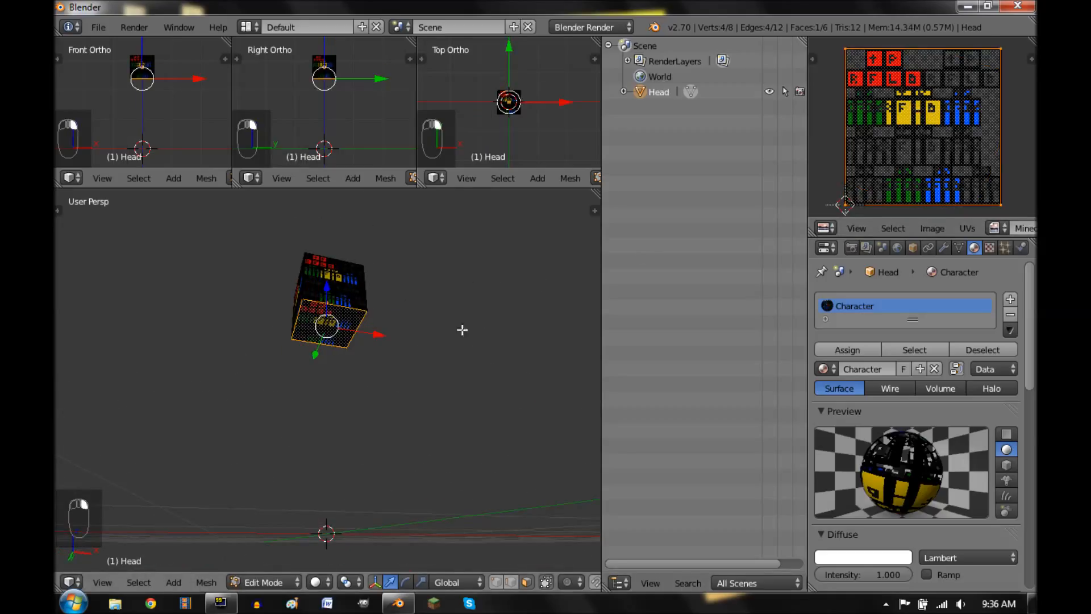
key("KP_1")
middle_click_drag(353, 348, 339, 280)
scroll(353, 310, "up", 5)
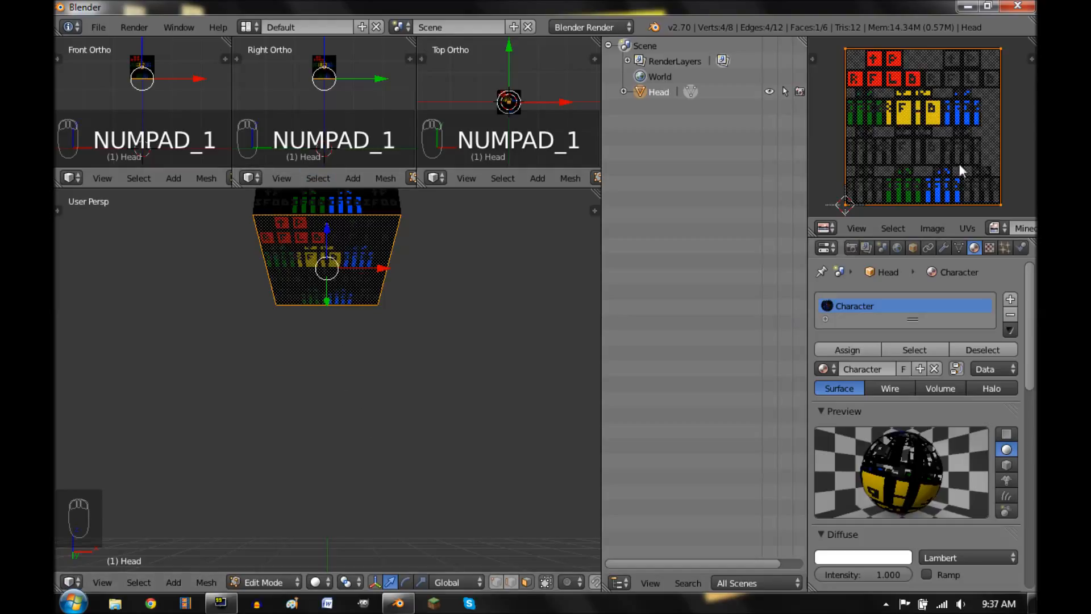
key("s")
type("y-1")
key("Return")
Step: Select all of the Head's faces from the front view and scale their UVs by 0.125
key("KP_1")
key("a")
key("a")
key("a")
key("a")
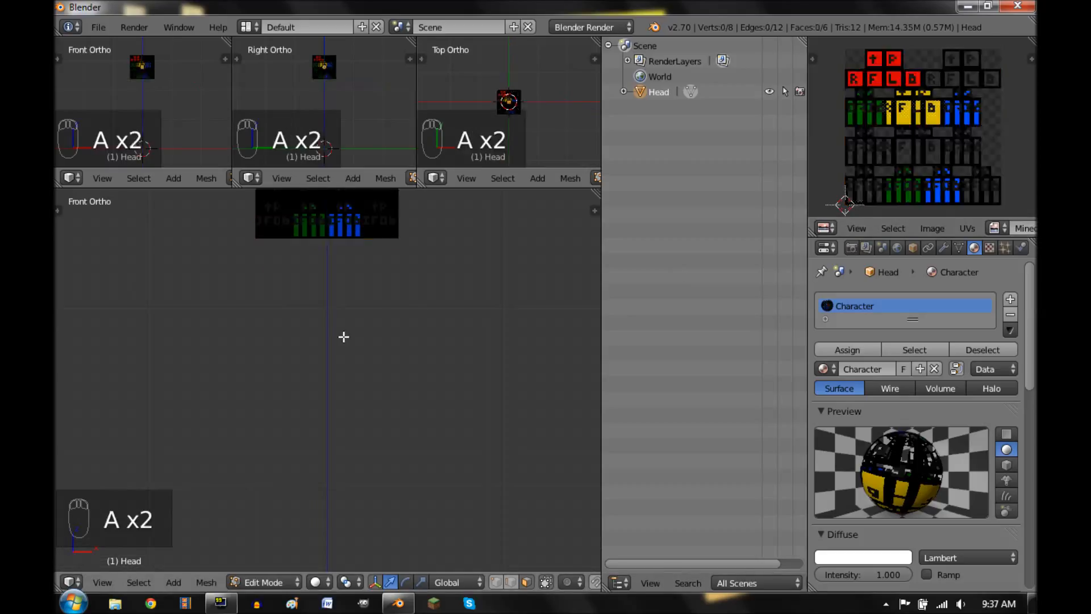
key("shift+c")
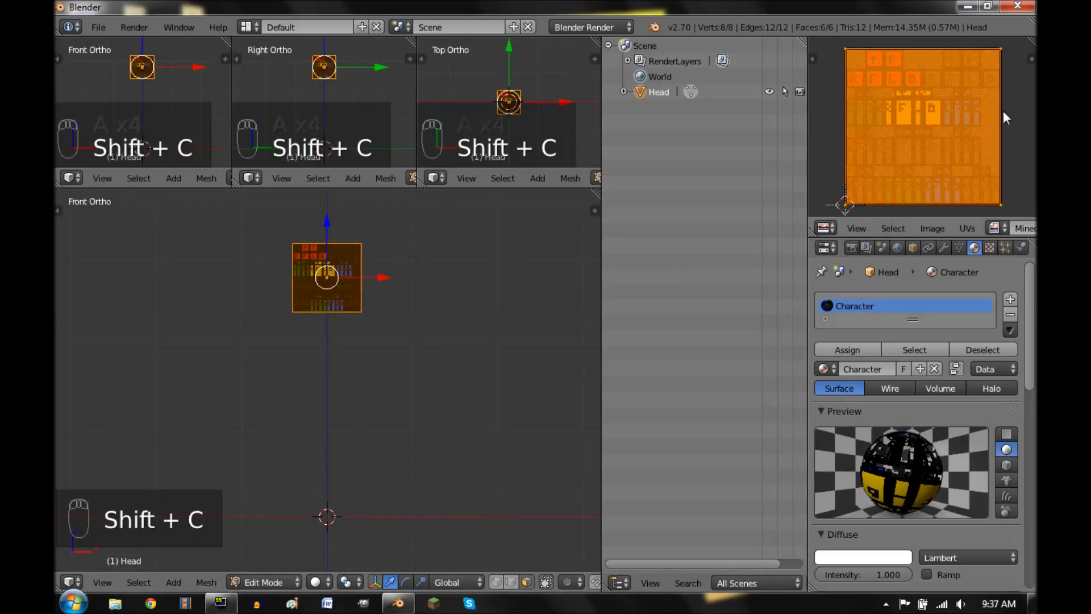
type("s")
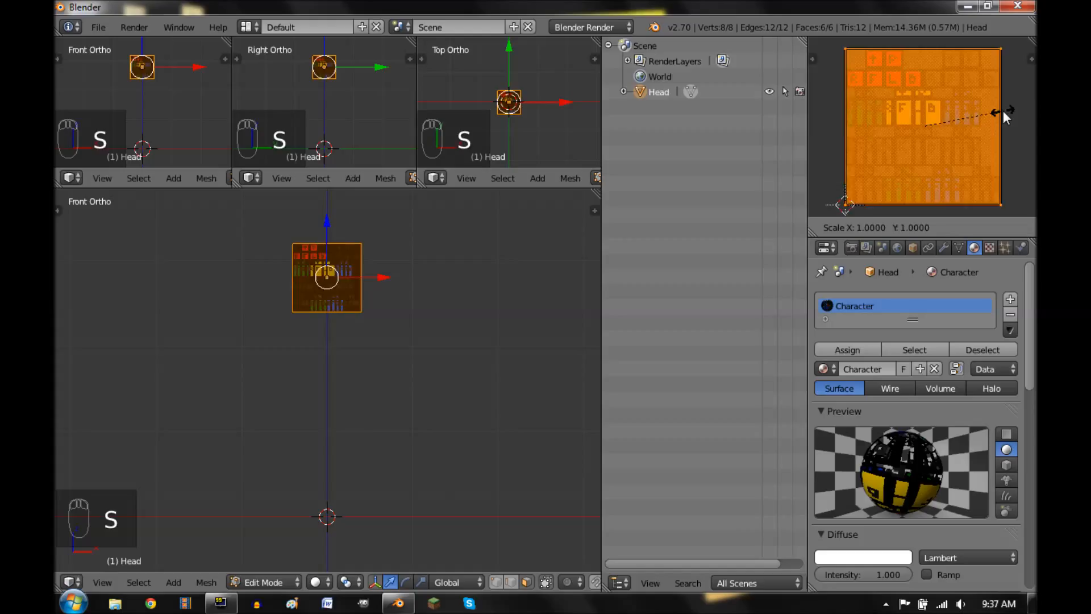
type(".125")
key("Return")
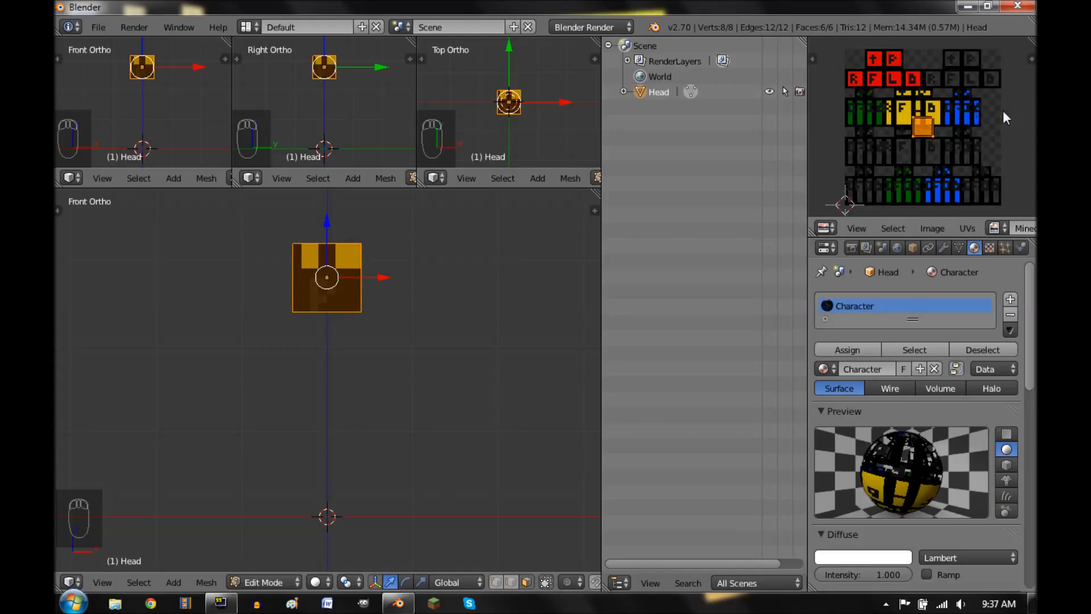
Step: Move all of the Head's UVs onto the red F square and snap them to pixels
scroll(1003, 111, "up", 4)
middle_click_drag(915, 99, 994, 194)
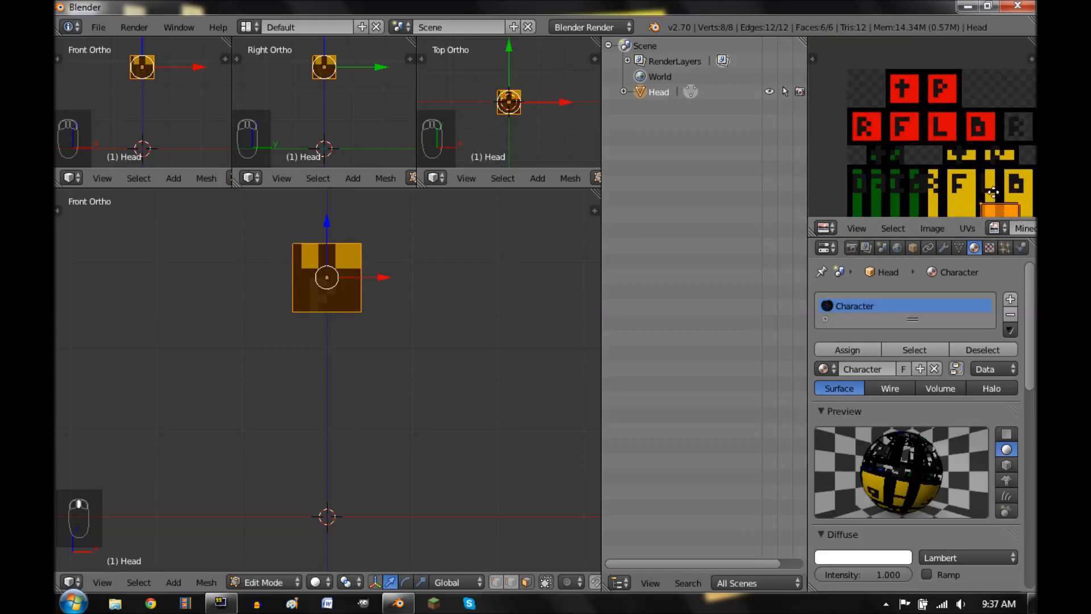
key("g")
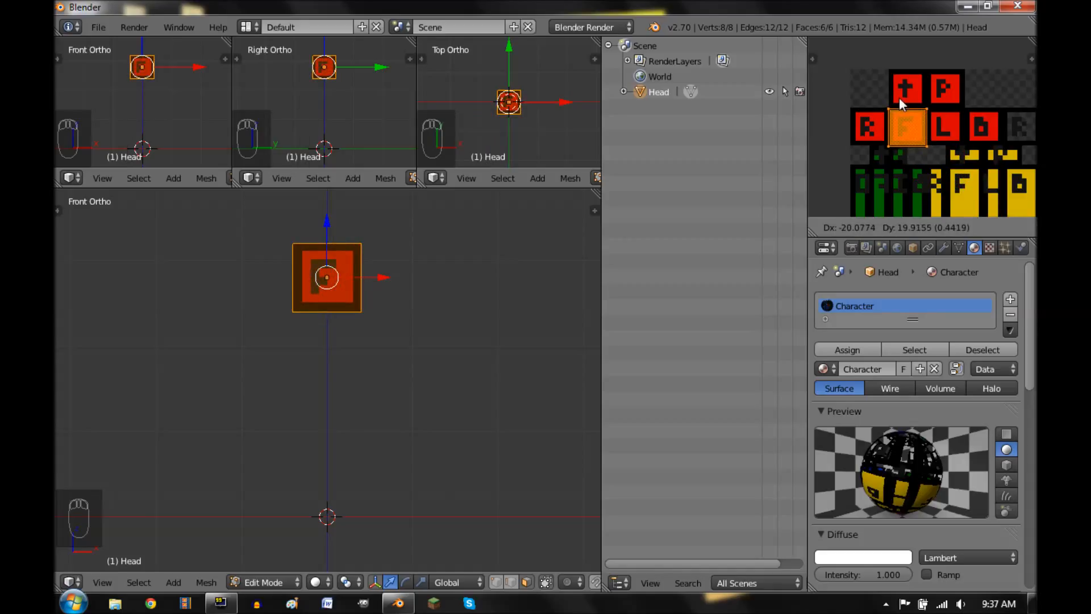
left_click(899, 97)
key("shift+s")
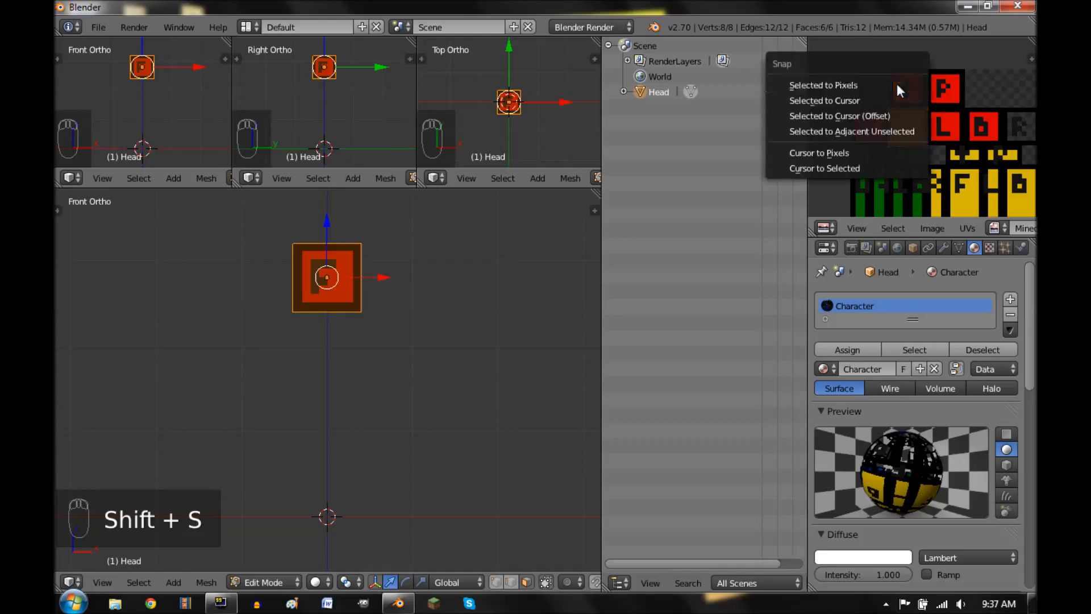
left_click(896, 84)
scroll(922, 112, "up", 3)
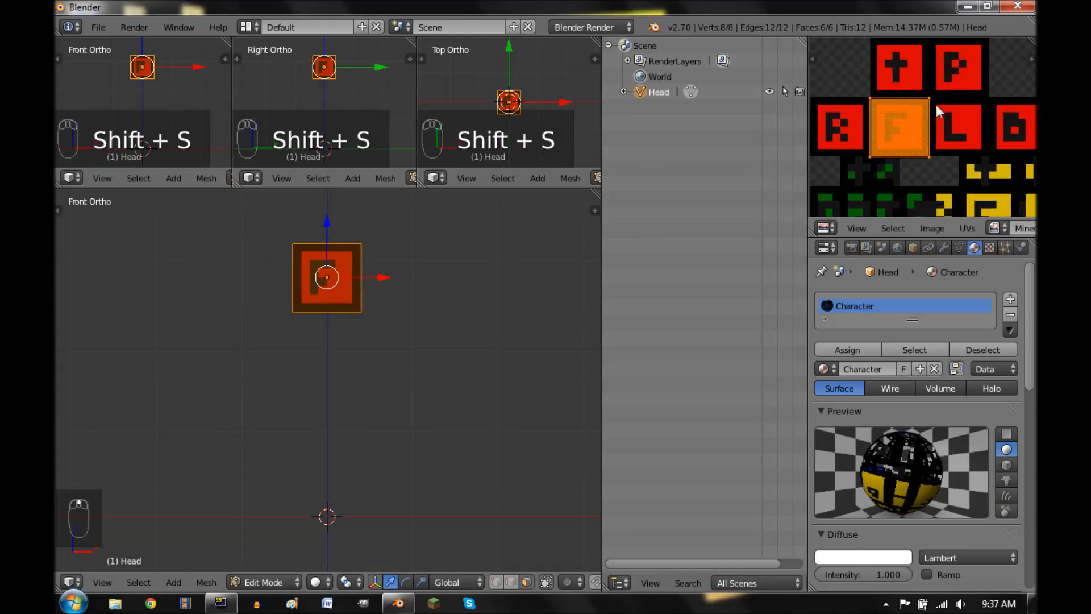
Step: Select the Head's positive-X side face, move its UVs along X onto the red L square and snap them to pixels
middle_click_drag(343, 372, 369, 330)
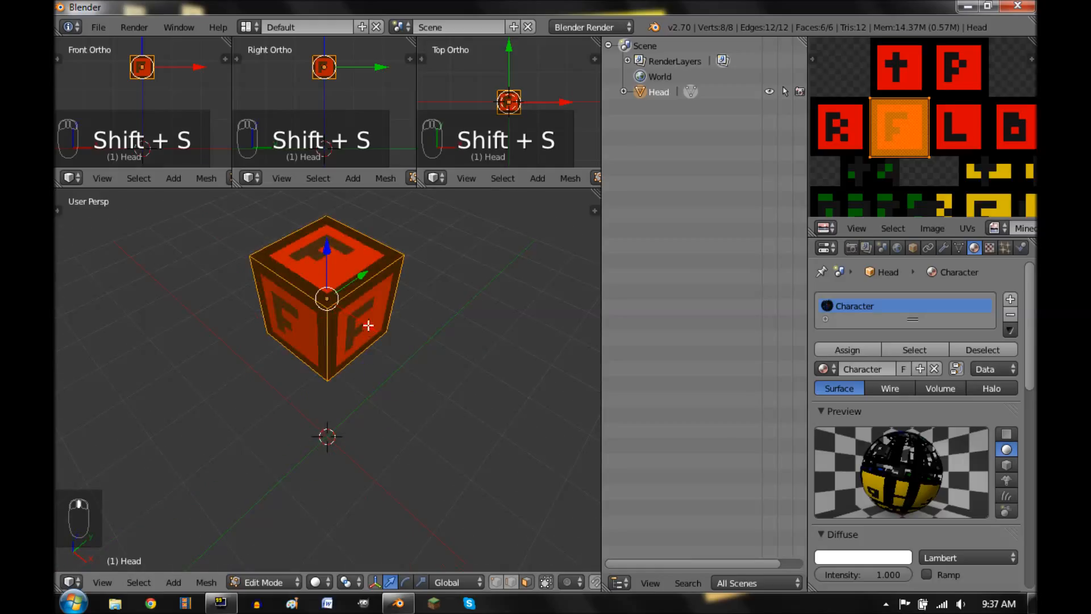
right_click(369, 311)
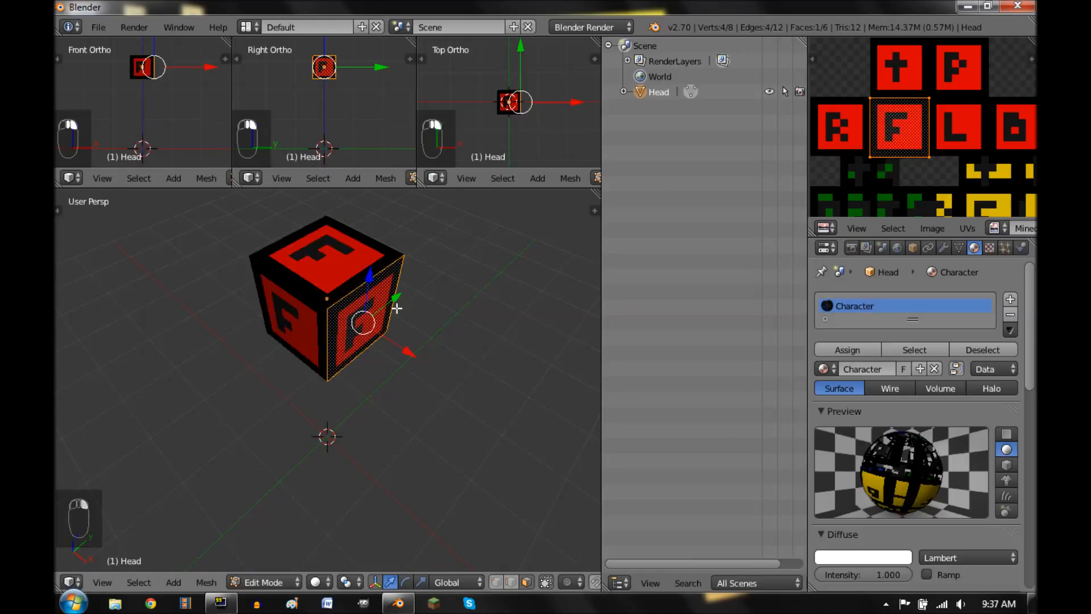
key("g")
key("x")
left_click(972, 152)
key("shift+s")
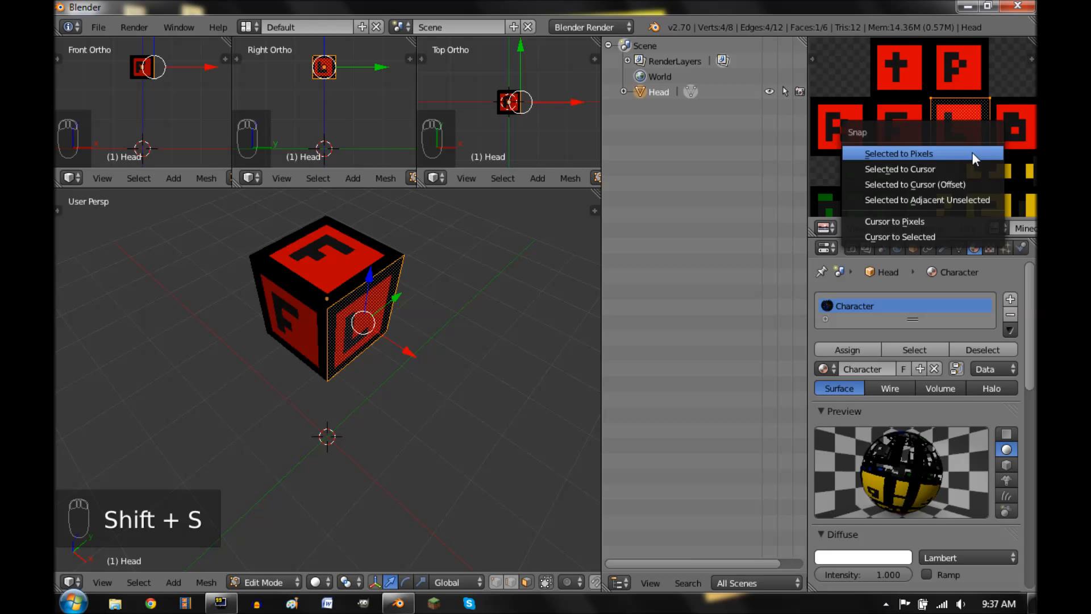
left_click(972, 152)
Step: Select the Head's negative-X side face, move its UVs along X onto the red R square and snap them to pixels
middle_click_drag(299, 383, 288, 280)
right_click(288, 280)
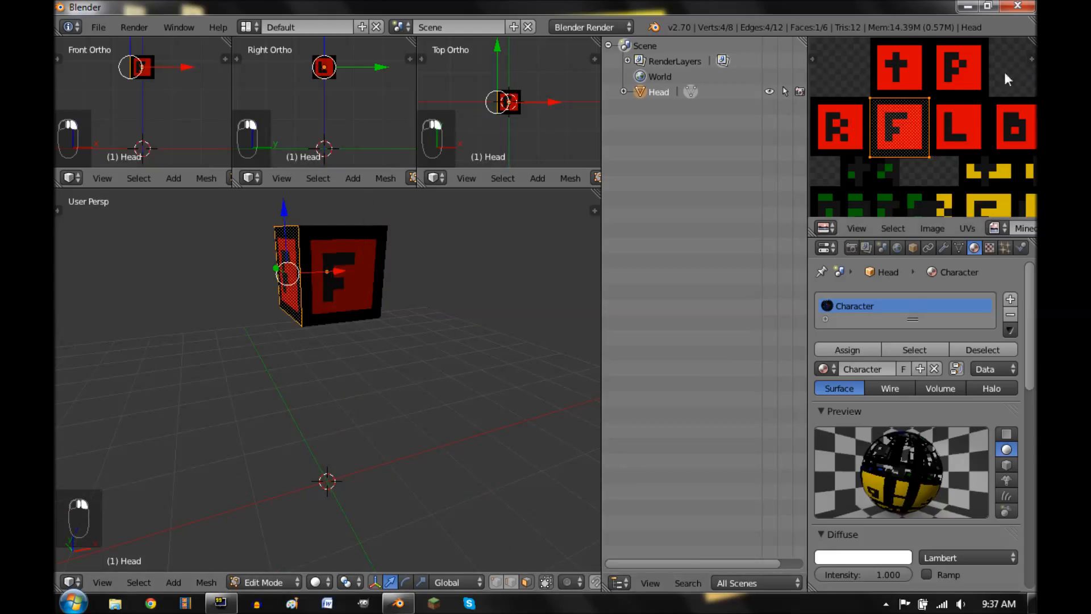
key("g")
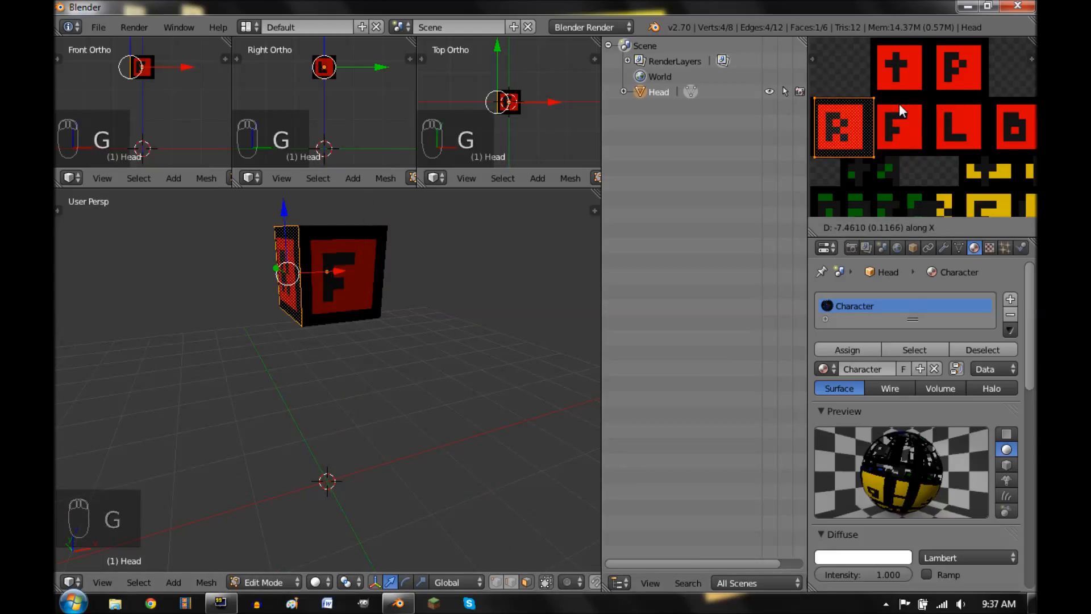
left_click(895, 104)
key("shift+s")
left_click(895, 105)
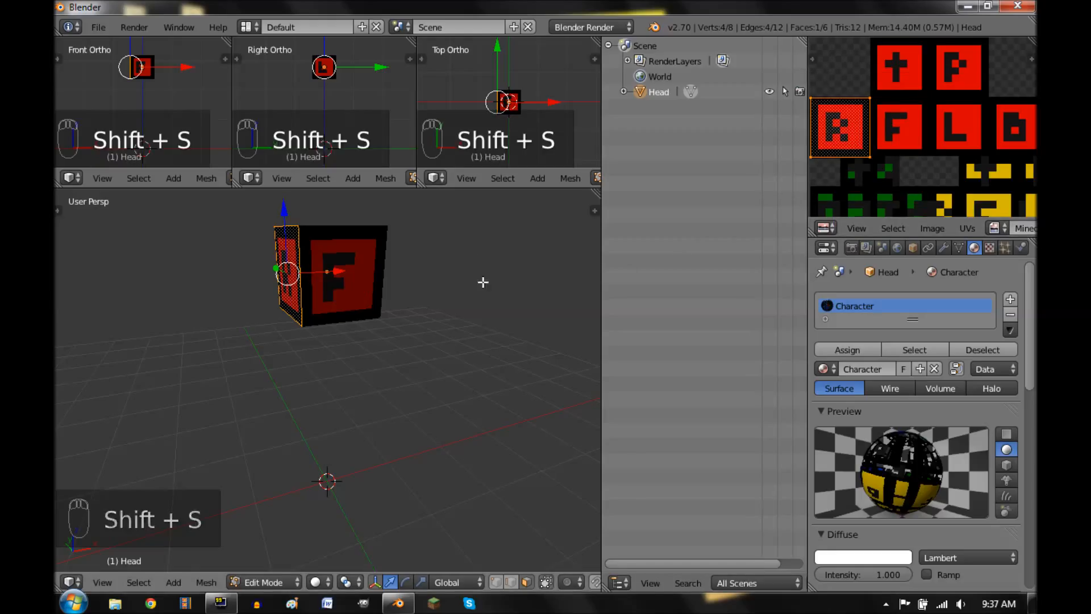
Step: Select the Head's top face, move its UVs along Y onto the red T square and snap them to pixels
middle_click_drag(379, 355, 348, 294)
right_click(347, 294)
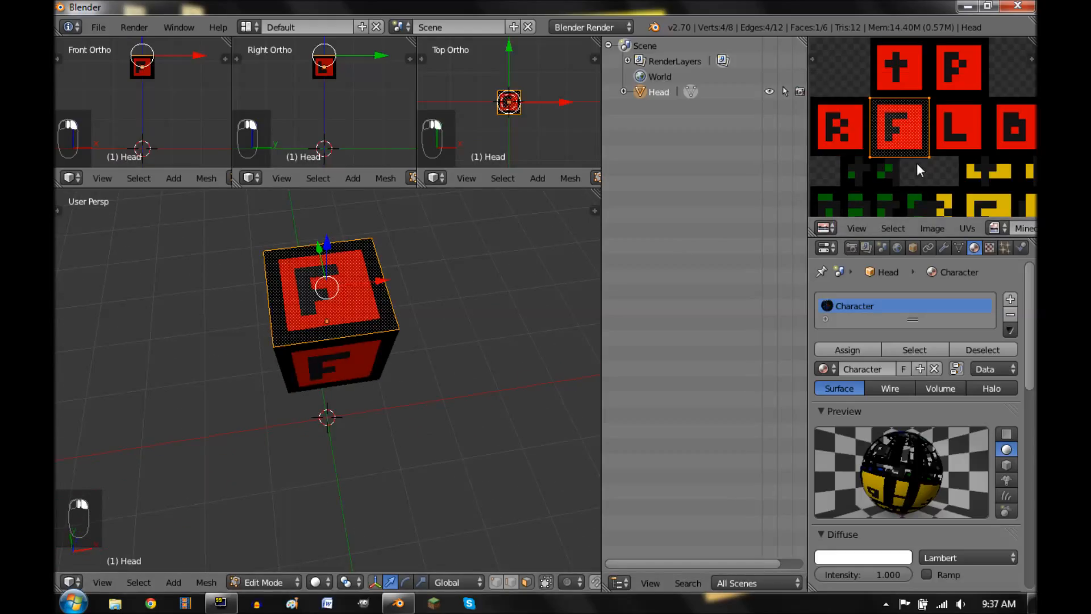
key("g")
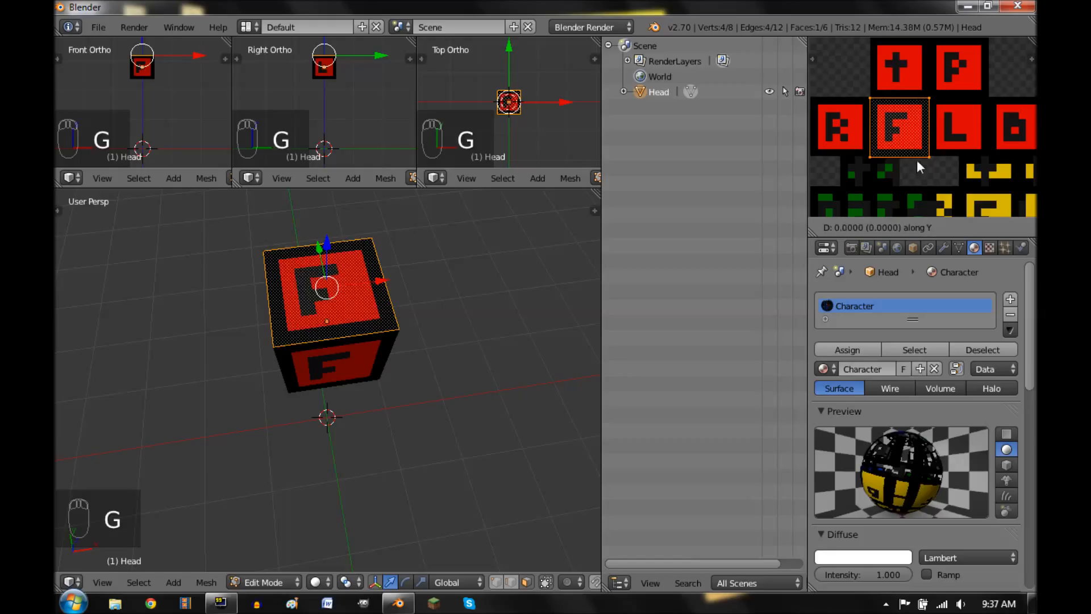
left_click(924, 100)
key("shift+s")
left_click(925, 101)
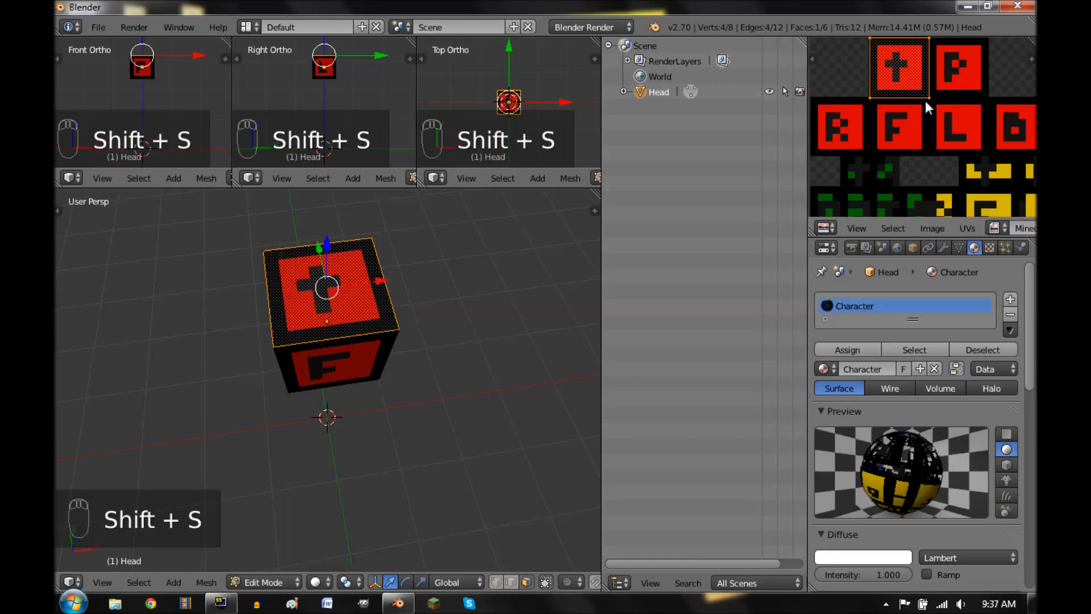
Step: Select the Head's bottom face, move its UVs onto the red P square beside the T and snap them to pixels
middle_click_drag(463, 358, 333, 532)
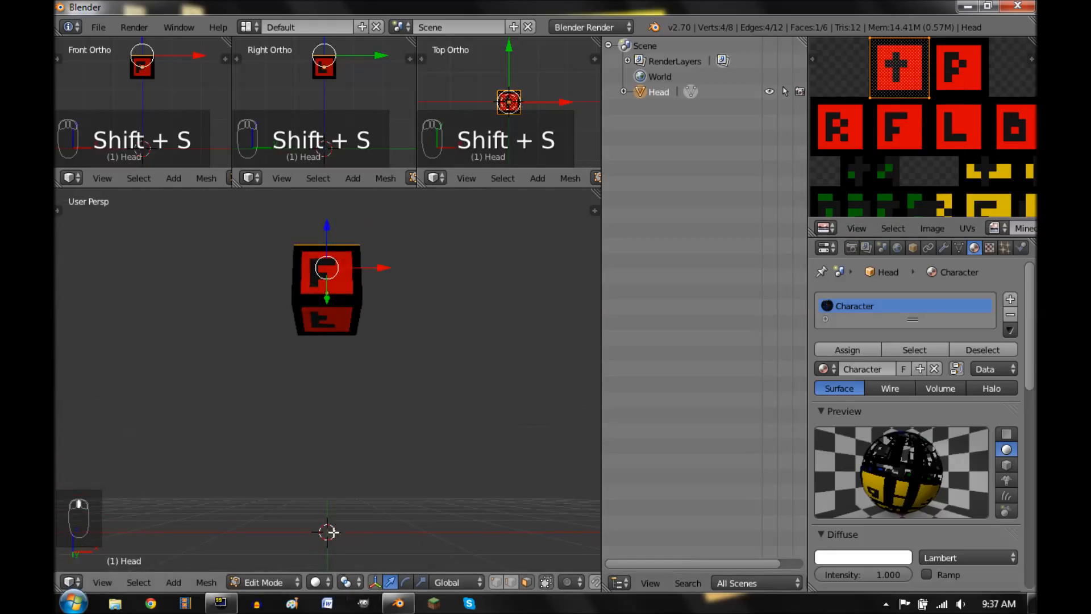
right_click(332, 332)
key("g")
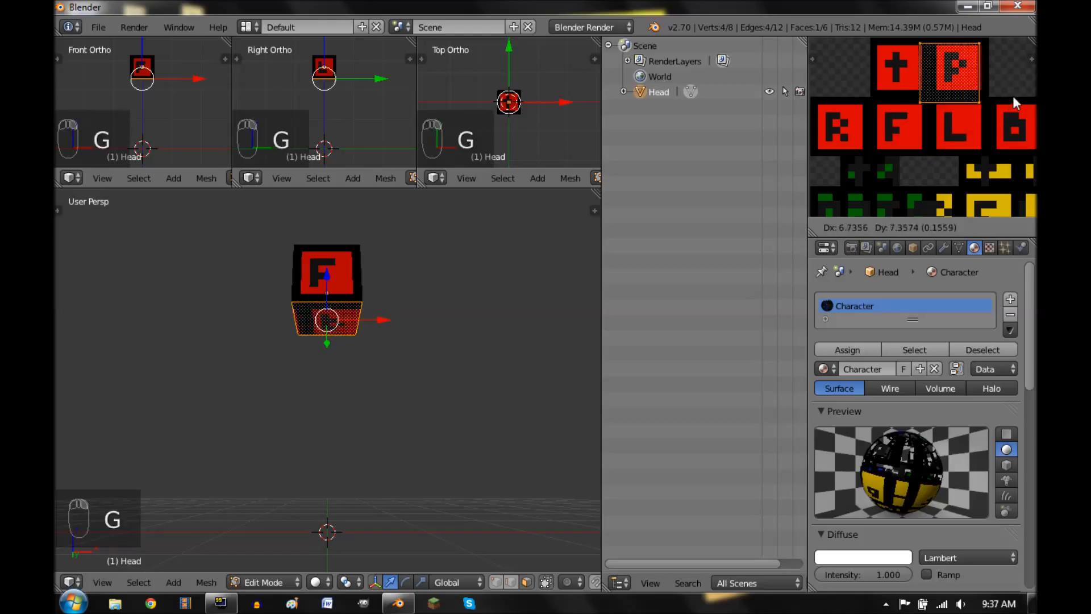
left_click(1013, 94)
key("shift+s")
left_click(1014, 91)
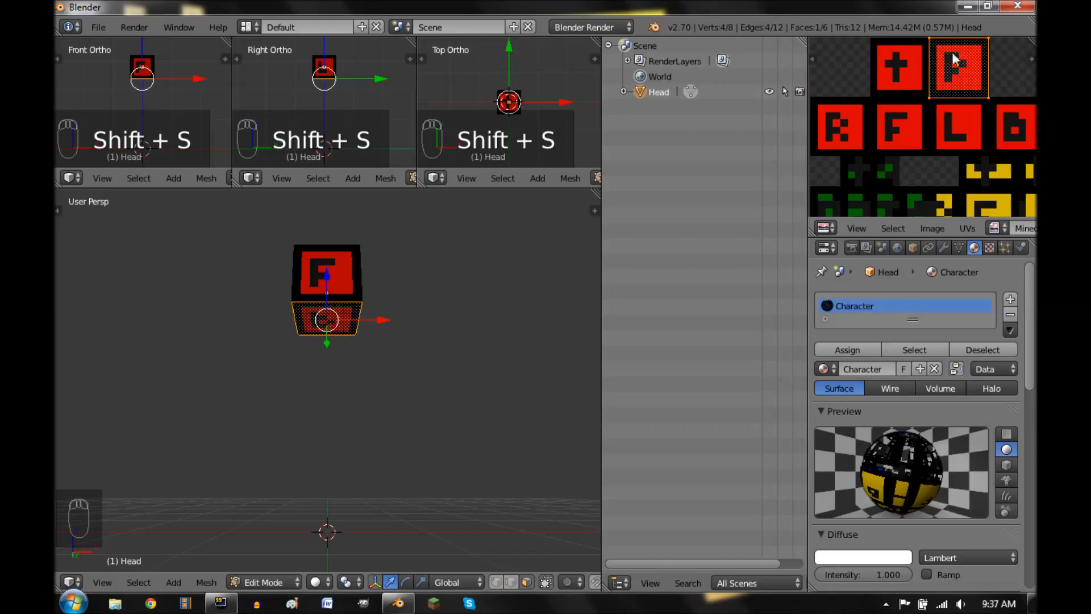
Step: Select the Head's back face, move its UVs along X onto the red B square and snap them to pixels
middle_click_drag(170, 433, 312, 503)
key("KP_7")
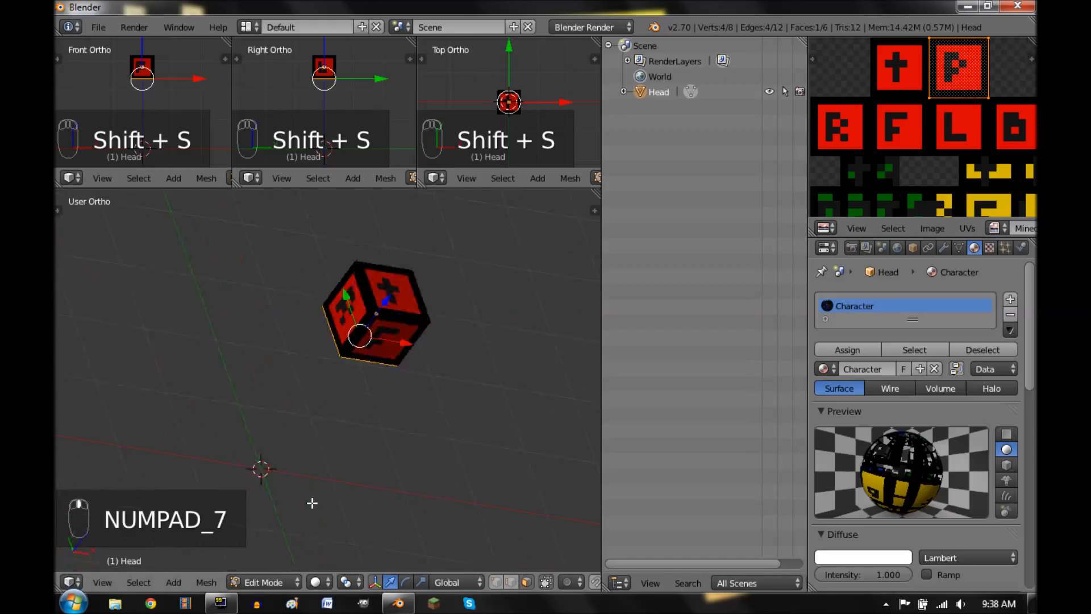
middle_click_drag(334, 431, 341, 262)
right_click(341, 262)
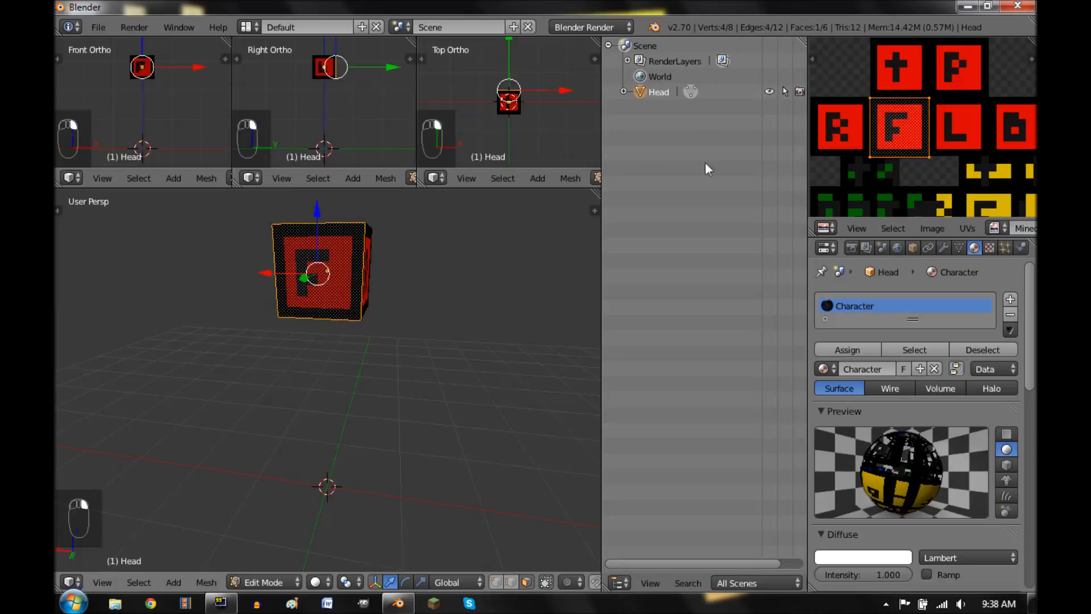
key("g")
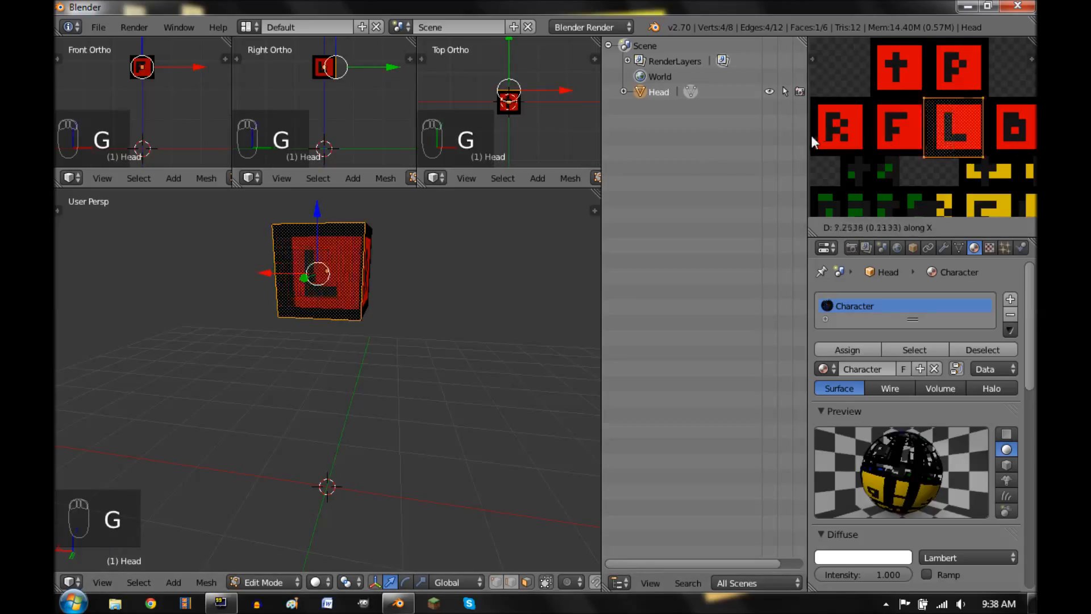
left_click(850, 136)
key("shift+s")
left_click(850, 136)
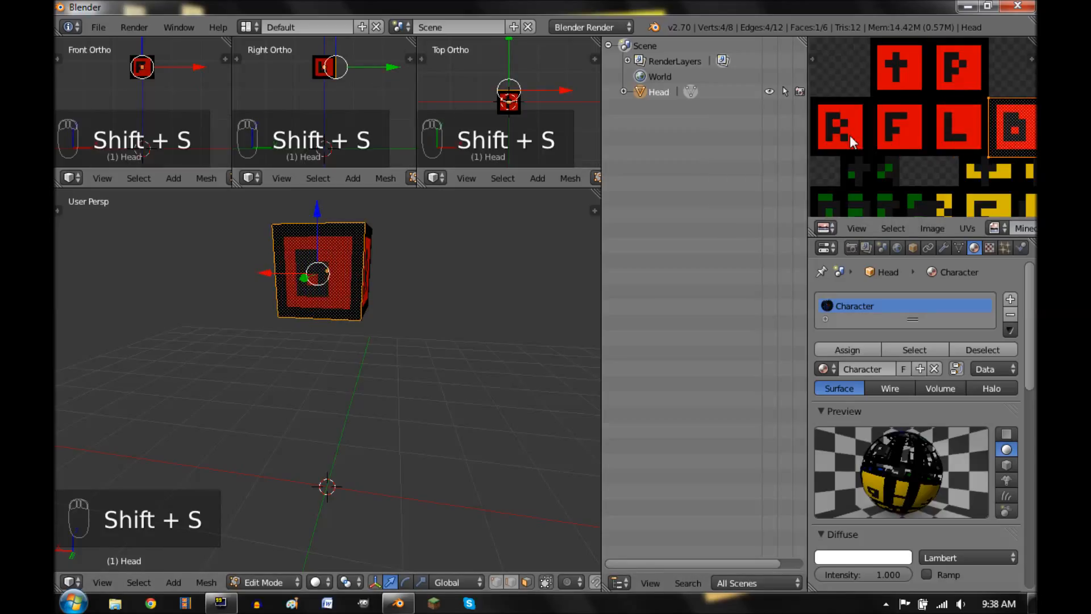
Step: View the Head from the front and return to Object Mode
middle_click_drag(397, 381, 433, 382)
key("KP_1")
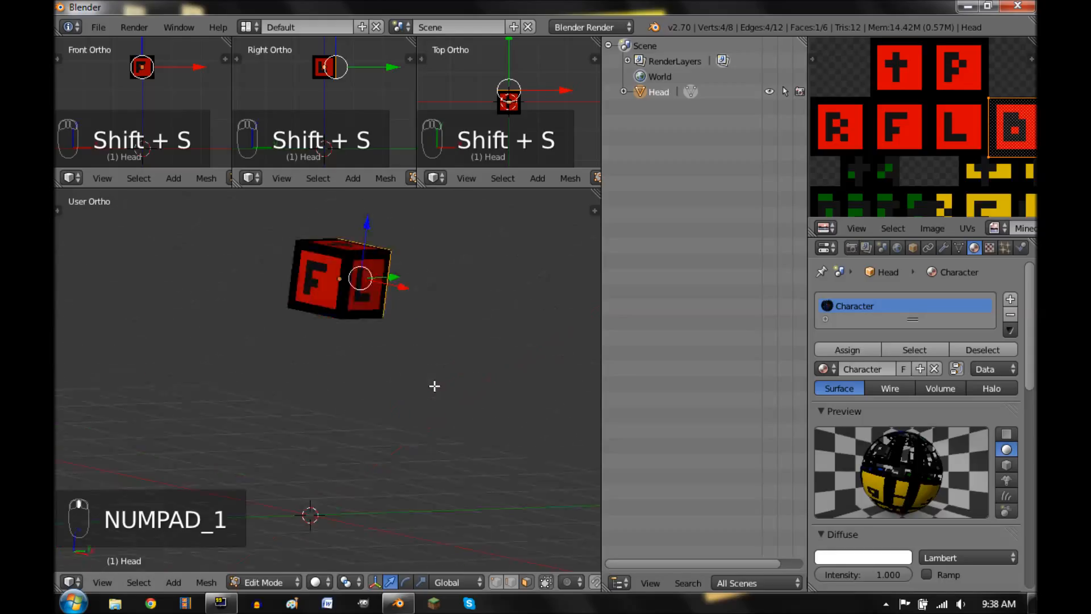
key("a")
key("a")
key("a")
key("a")
key("Tab")
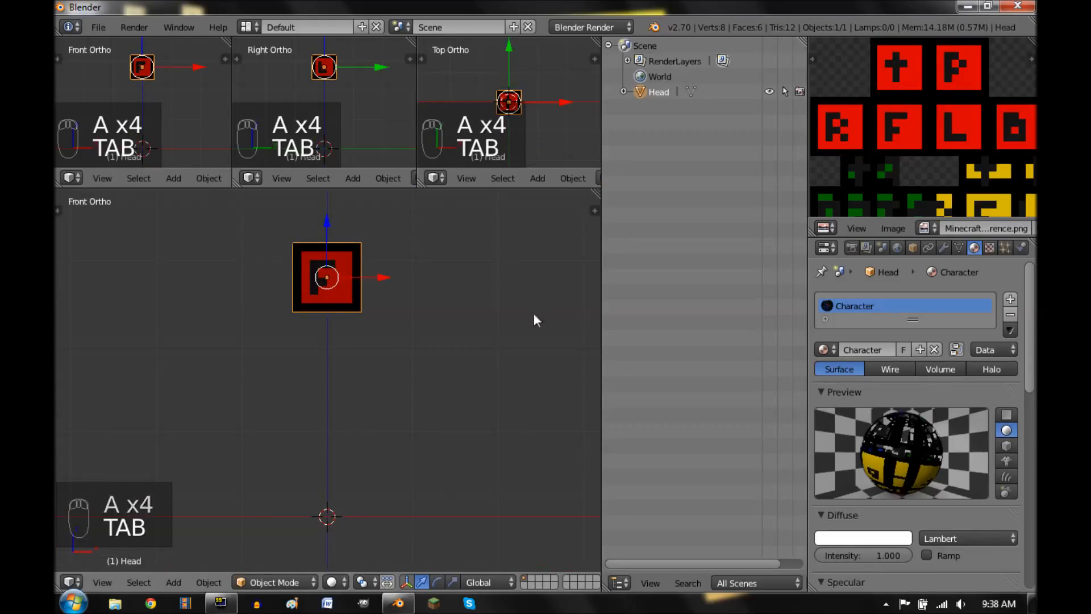
Step: Duplicate the Head and place the copy straight below it along the Z axis
scroll(1022, 108, "down", 4)
key("g")
key("f")
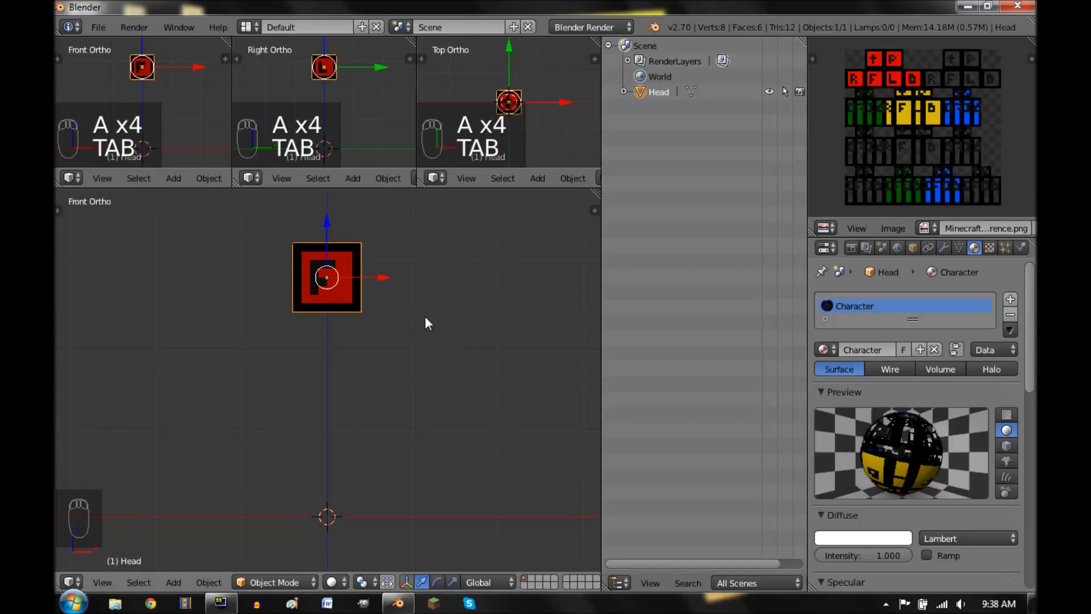
key("shift+d")
key("z")
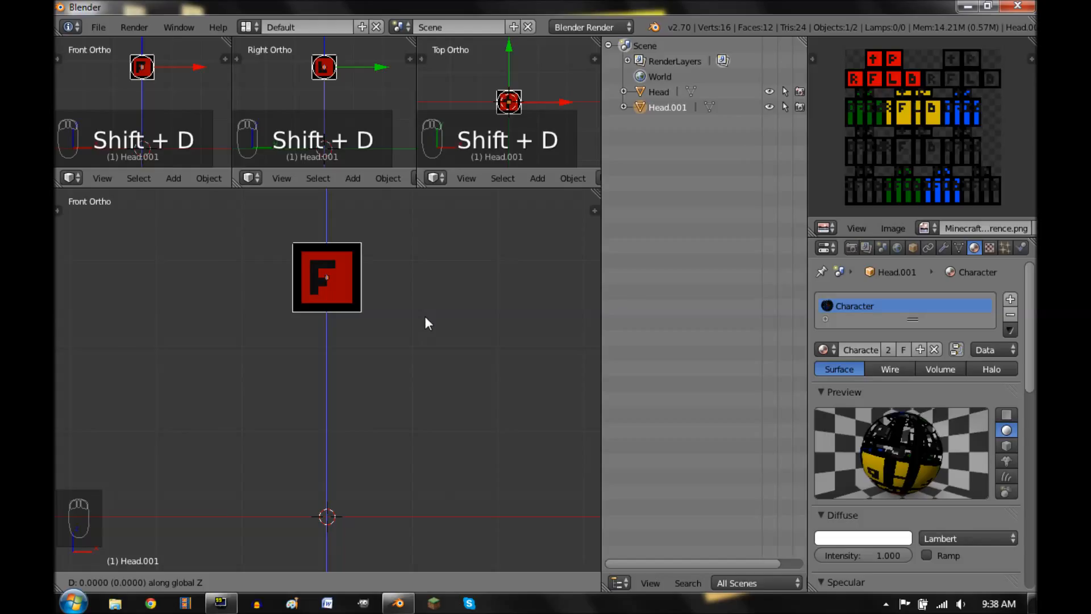
left_click(419, 399)
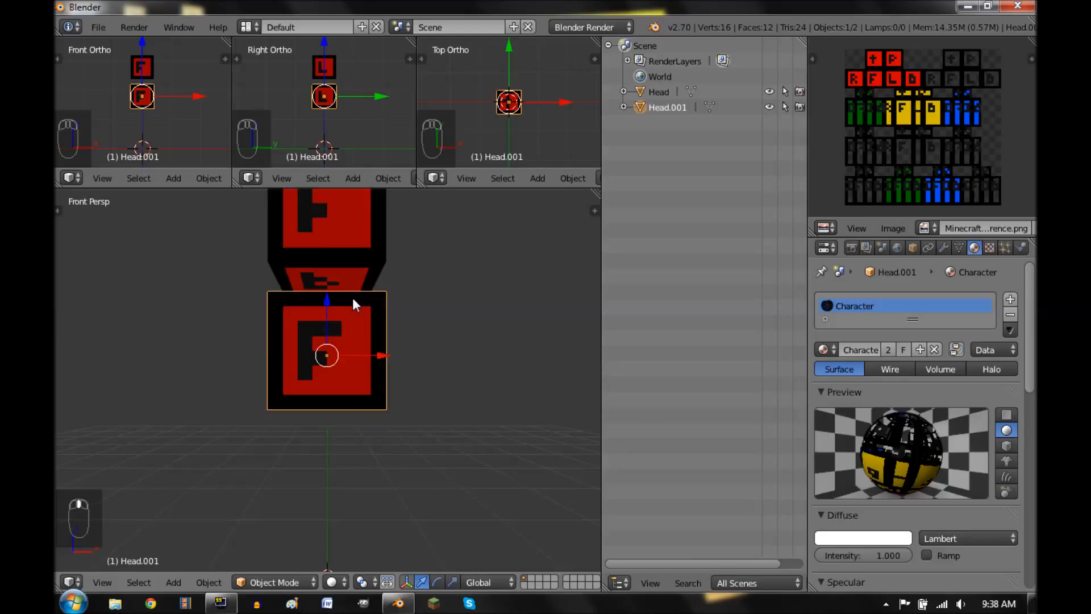
Step: View the scene from the front and rename the duplicated Head.001 object as Body
key("KP_1")
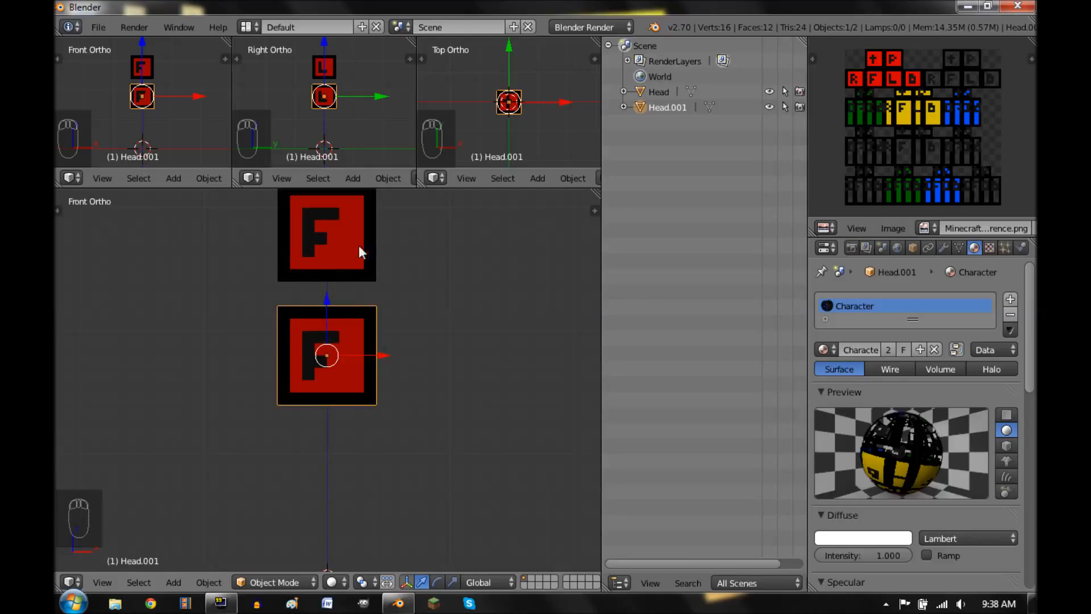
double_click(670, 108)
type("Body")
key("Return")
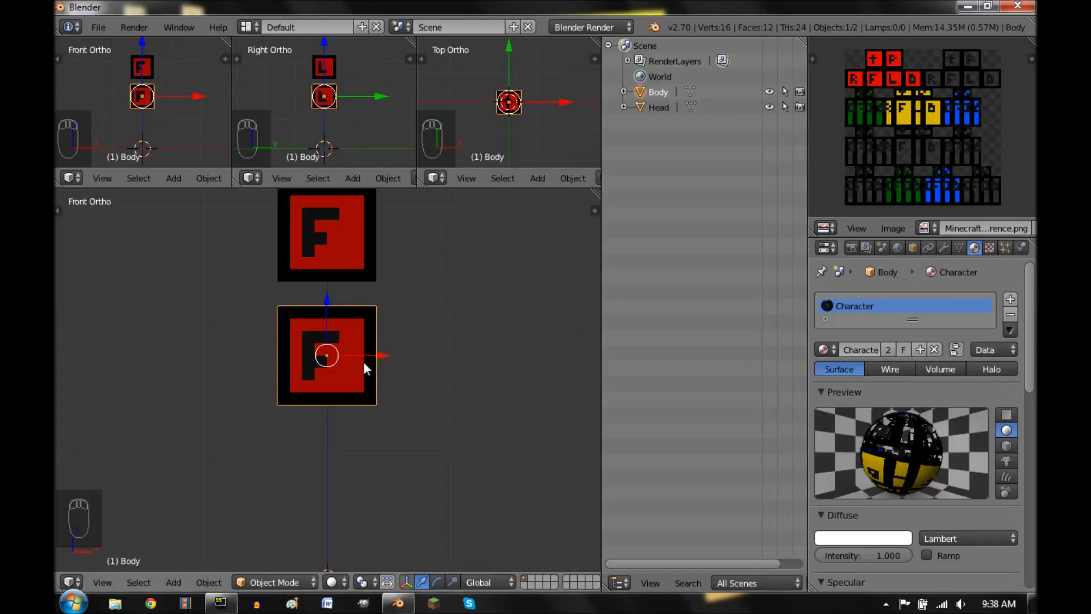
Step: Scale the whole Body mesh by 1.5 along Z and 0.5 along Y in Edit Mode
key("Tab")
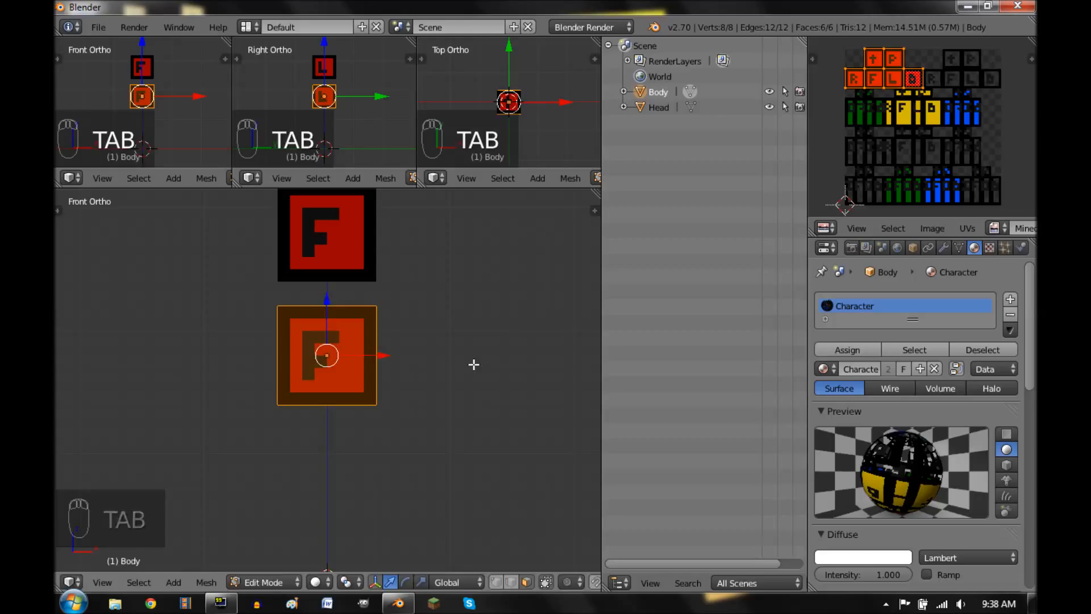
key("s")
type("z")
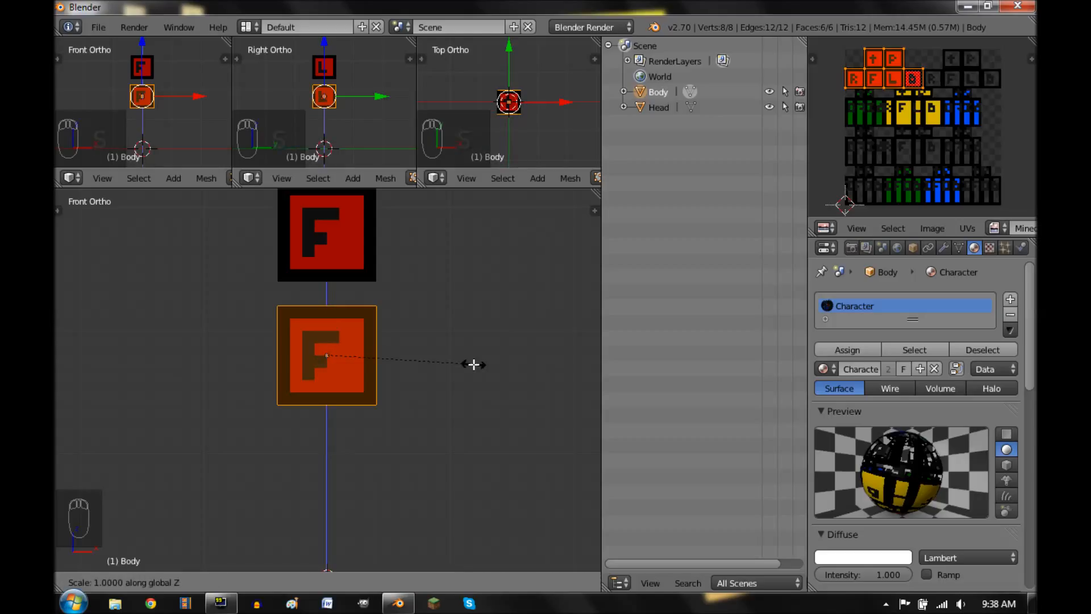
type("1.5")
key("Return")
middle_click_drag(433, 355, 427, 353)
type("s")
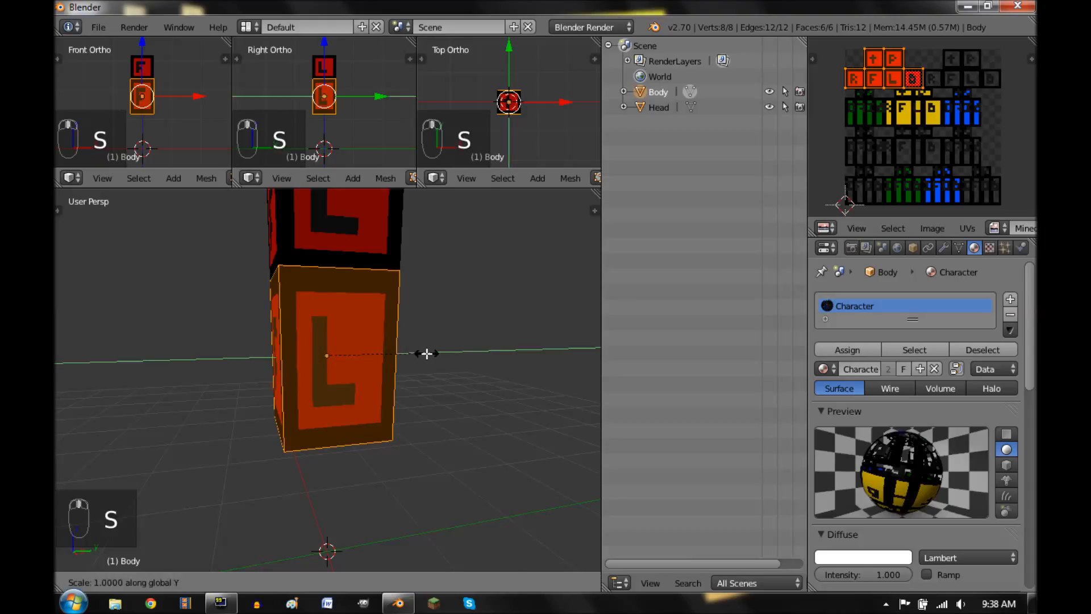
type("y0.5")
key("Return")
key("KP_1")
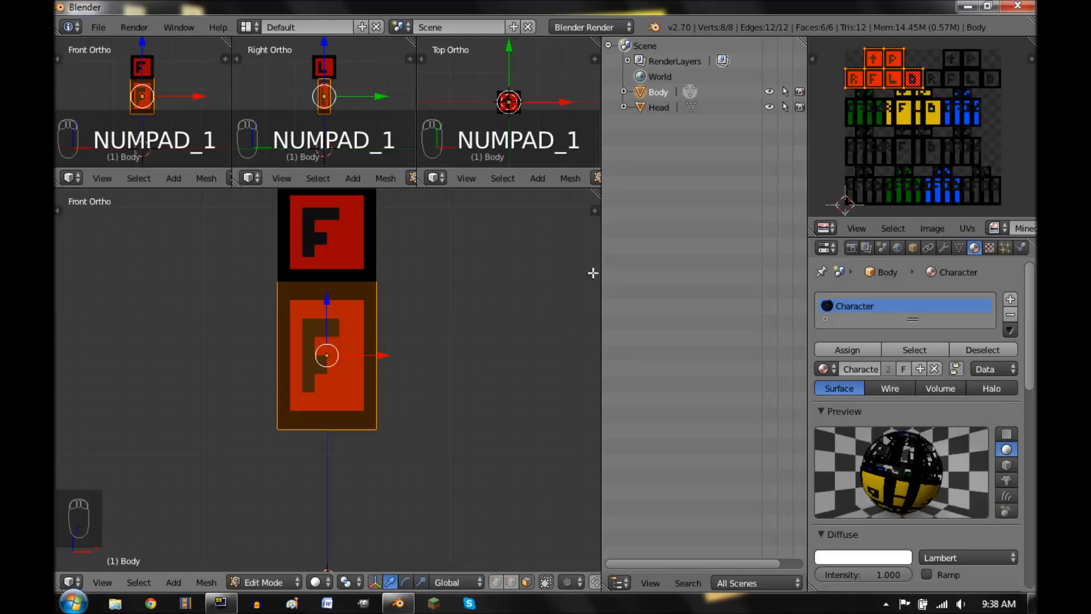
Step: Move all of the Body's UVs down onto the yellow body area of the skin image and snap them to pixels
scroll(905, 96, "up", 3)
scroll(887, 87, "down", 4)
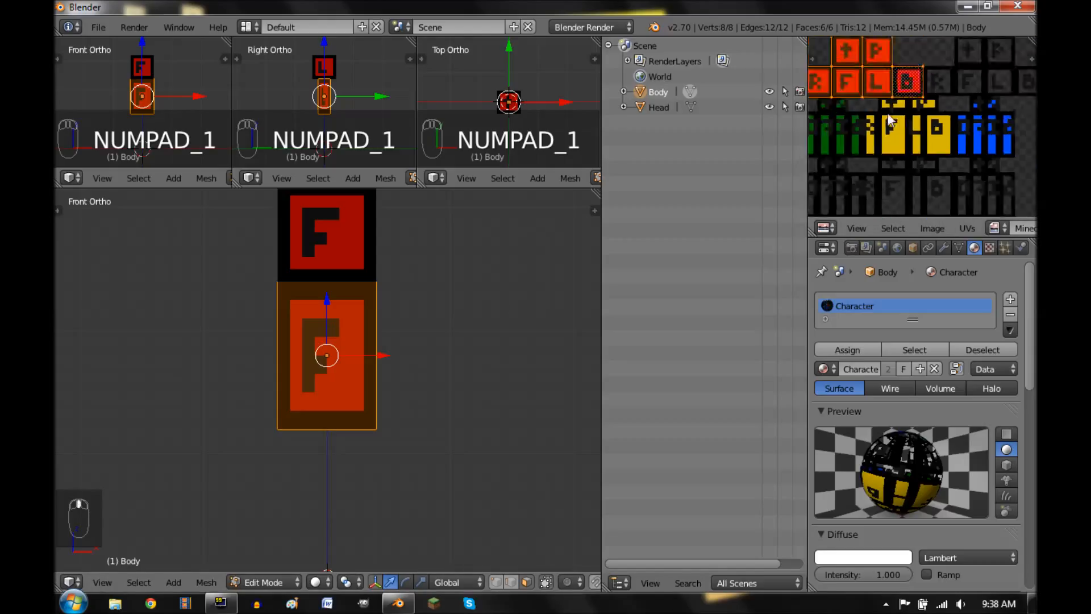
key("g")
left_click(921, 148)
key("shift+s")
left_click(920, 148)
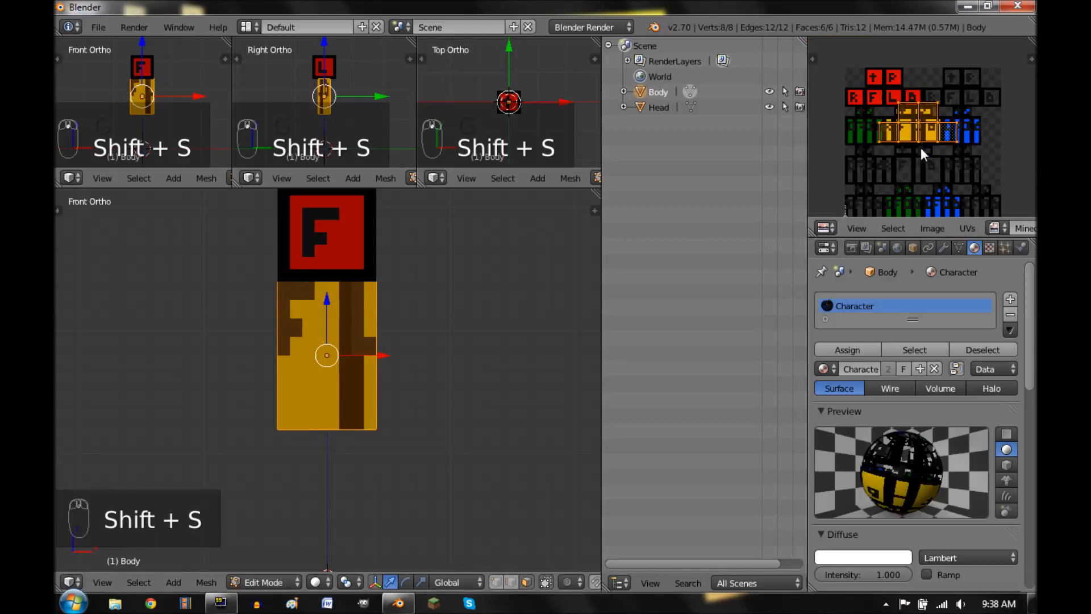
Step: Select the Body's front face, move its UVs over the yellow F panel and snap them to pixels
right_click(328, 395)
scroll(939, 121, "up", 5)
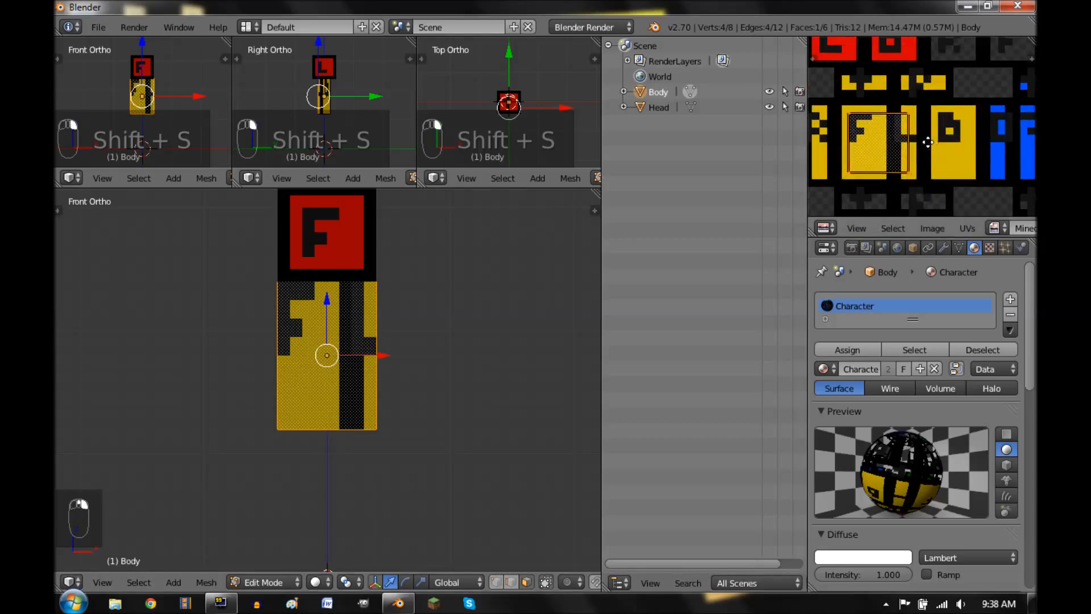
key("g")
left_click(932, 145)
key("shift+s")
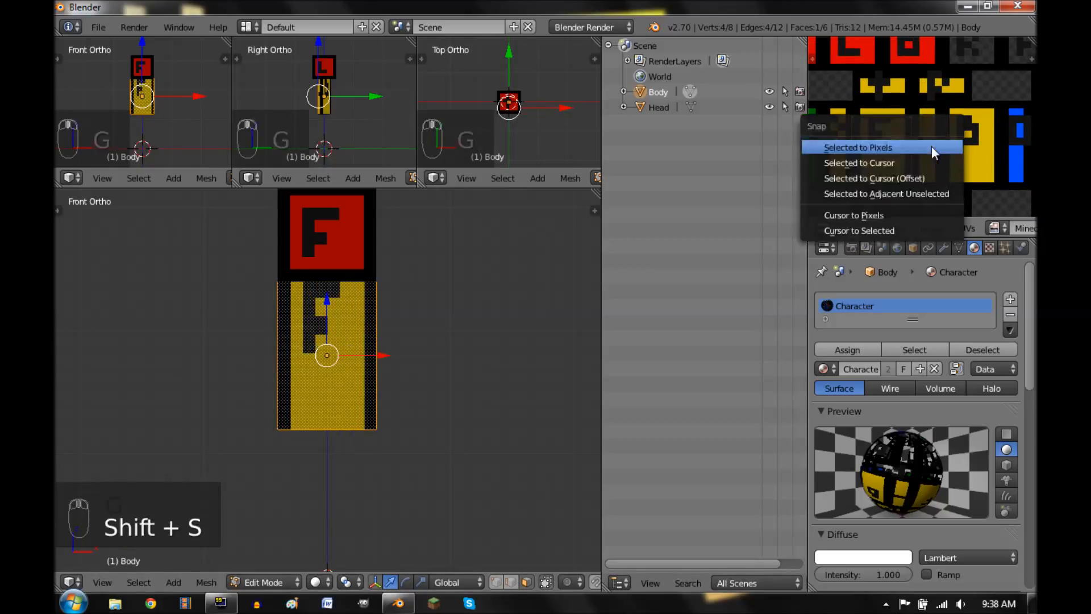
left_click(932, 147)
Step: Scale the front face's UVs along Y to the full height of the yellow F panel and snap them to pixels
key("s")
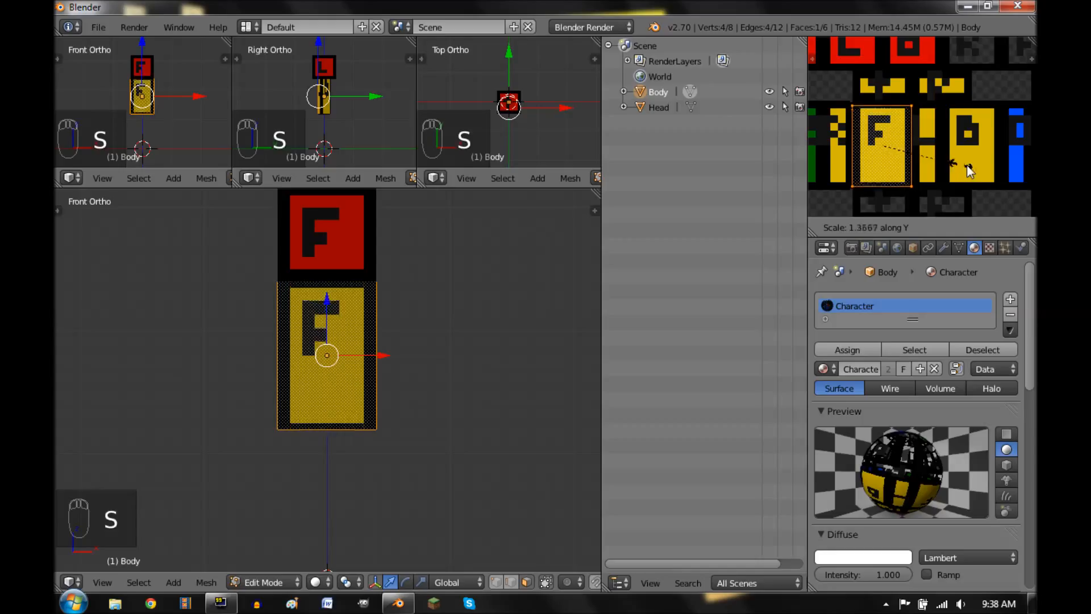
left_click(963, 163)
key("shift+s")
left_click(963, 164)
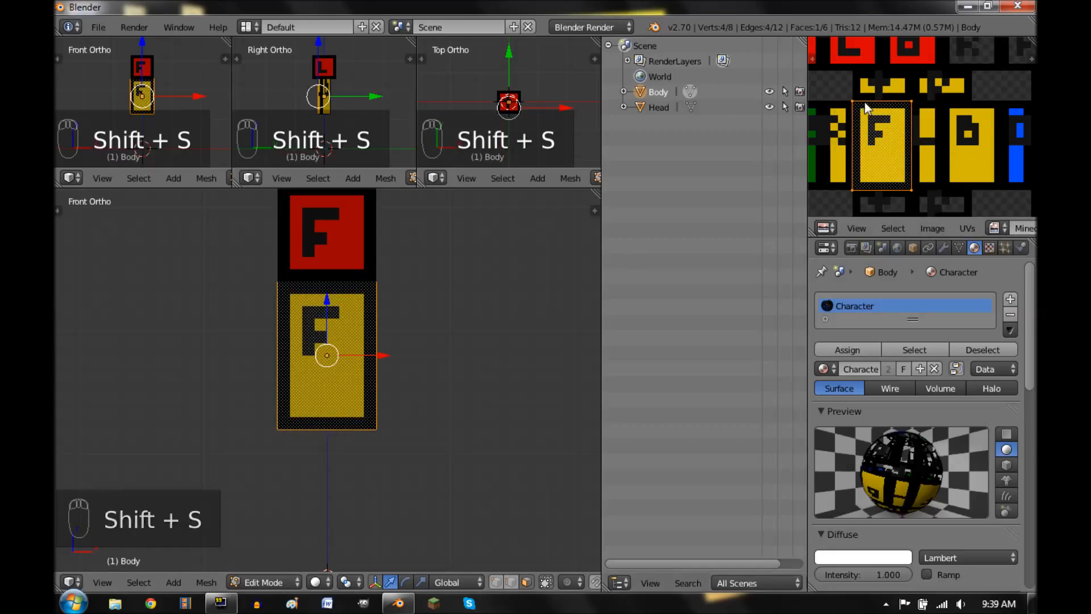
key("g")
right_click(886, 142)
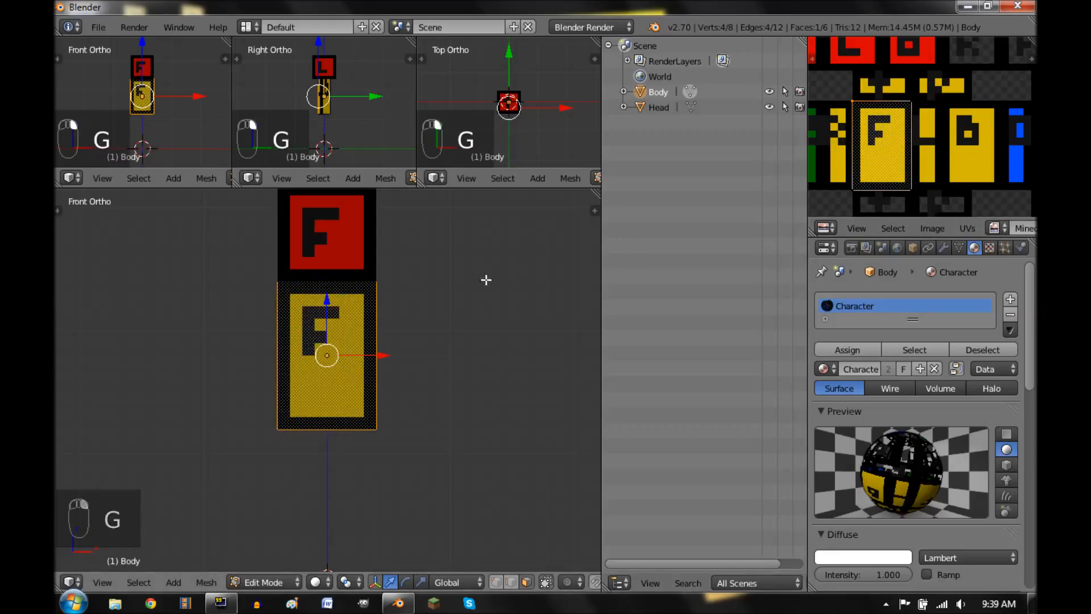
Step: Select the Body's left side face, move its UVs along X onto the narrow yellow L strip, shrink them and snap to pixels
middle_click_drag(449, 286, 399, 301)
right_click_drag(382, 315, 378, 316)
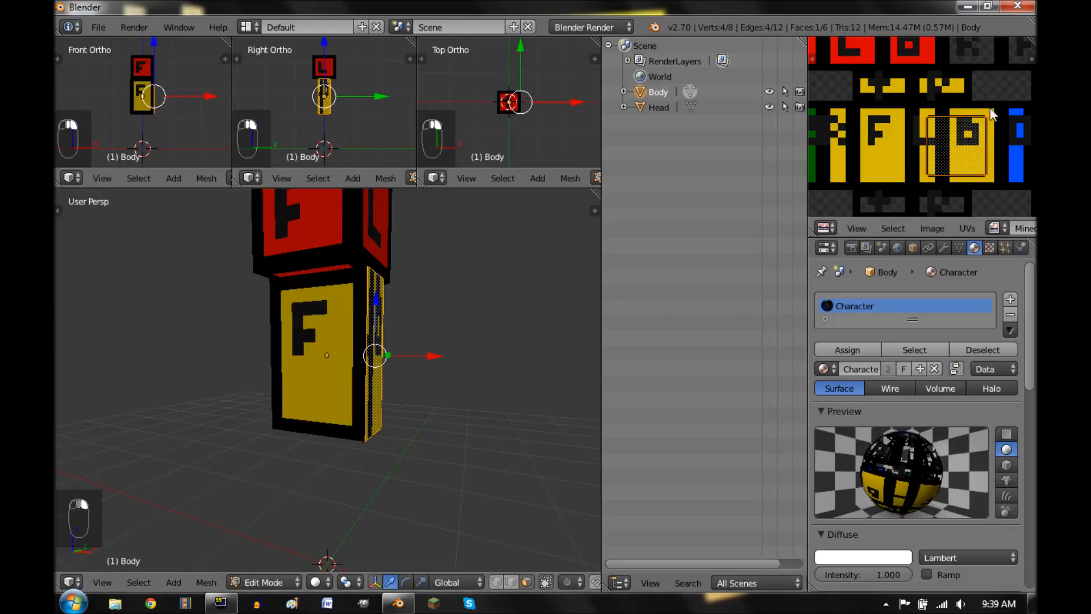
key("g")
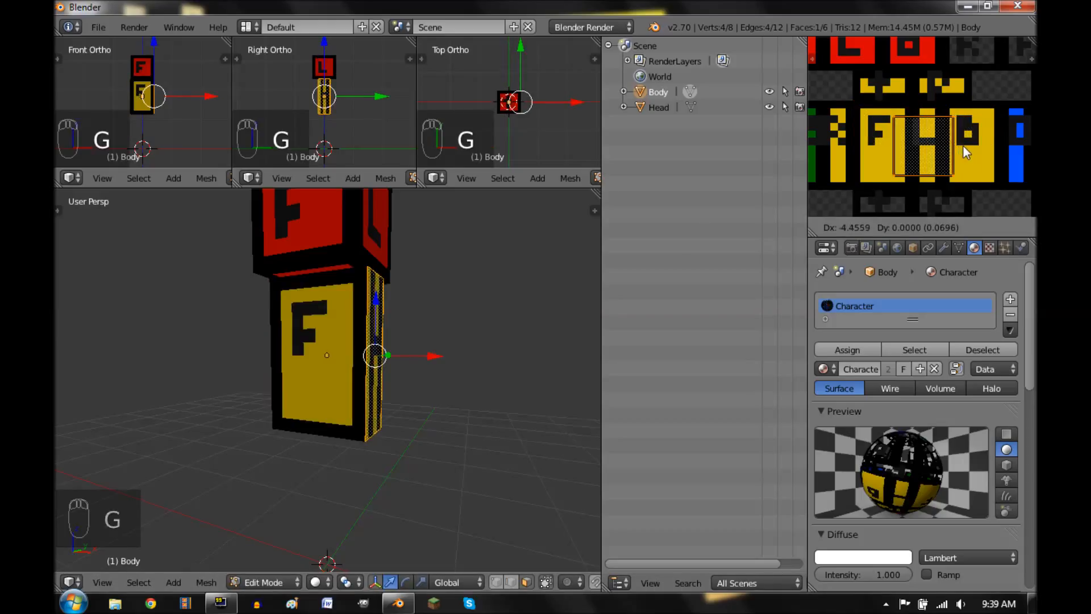
key("s")
left_click(984, 141)
key("shift+s")
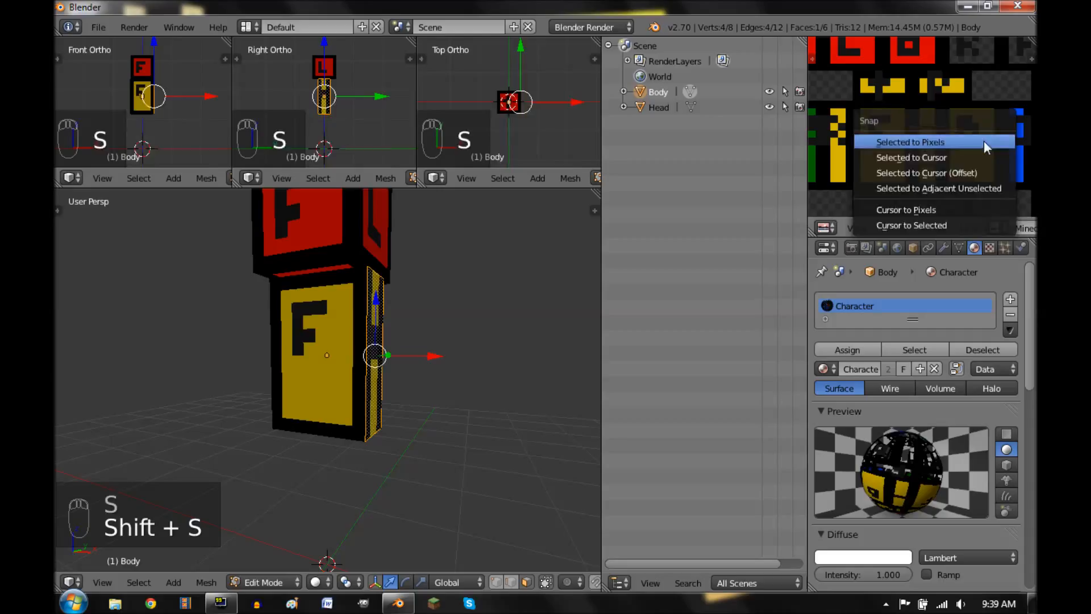
left_click(983, 141)
Step: Box-select the right-hand UV points of the L side face and move them -1 along X
key("a")
key("b")
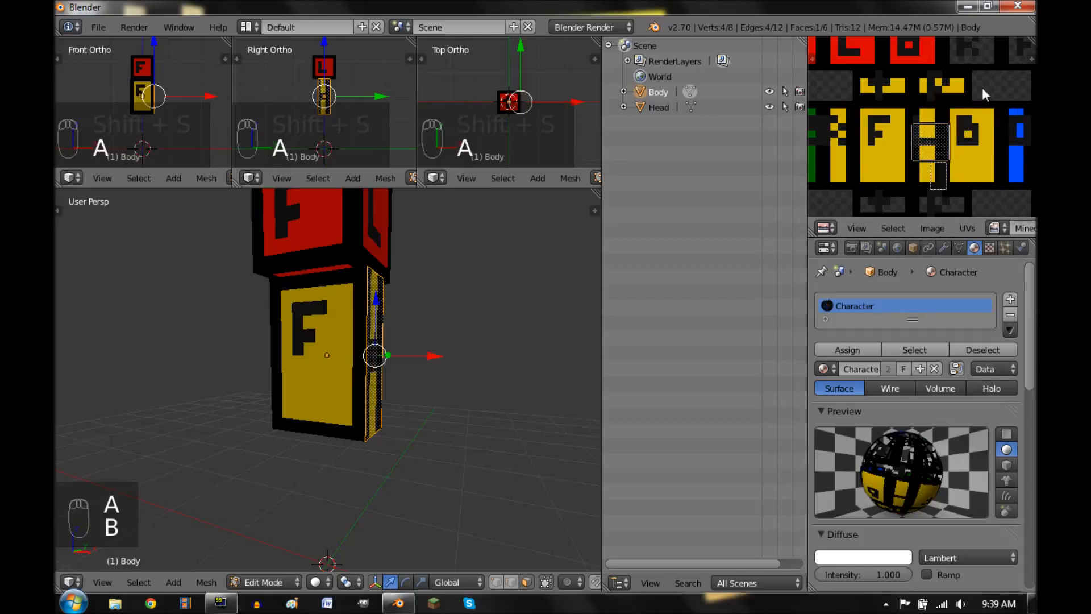
type("gx-1")
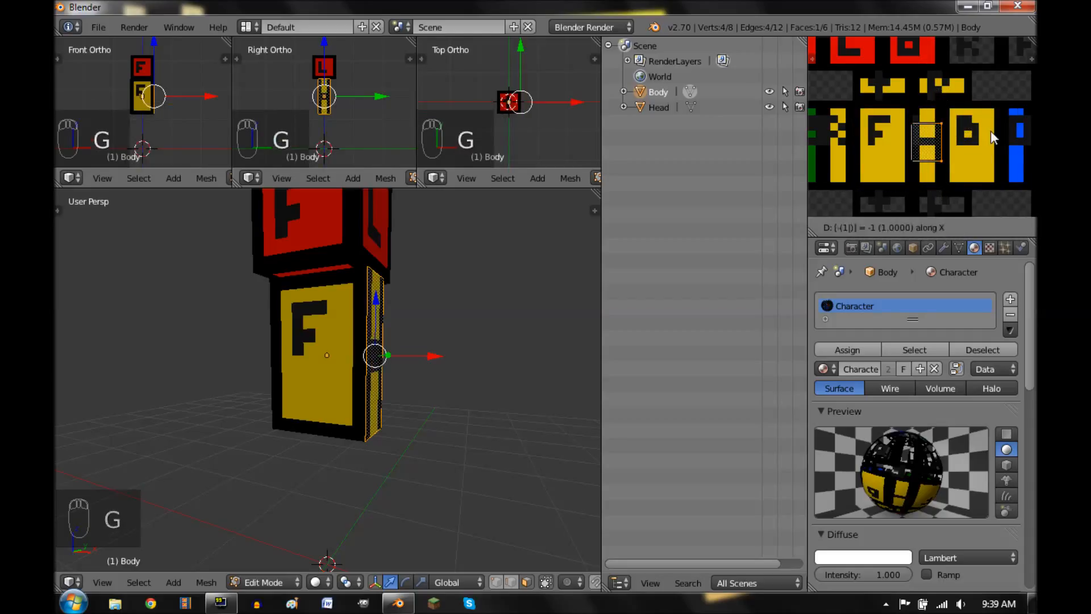
key("Return")
Step: Select all the L side face's UVs, scale them up along Y toward the strip's height and snap them to pixels
key("a")
key("a")
key("a")
key("s")
key("y")
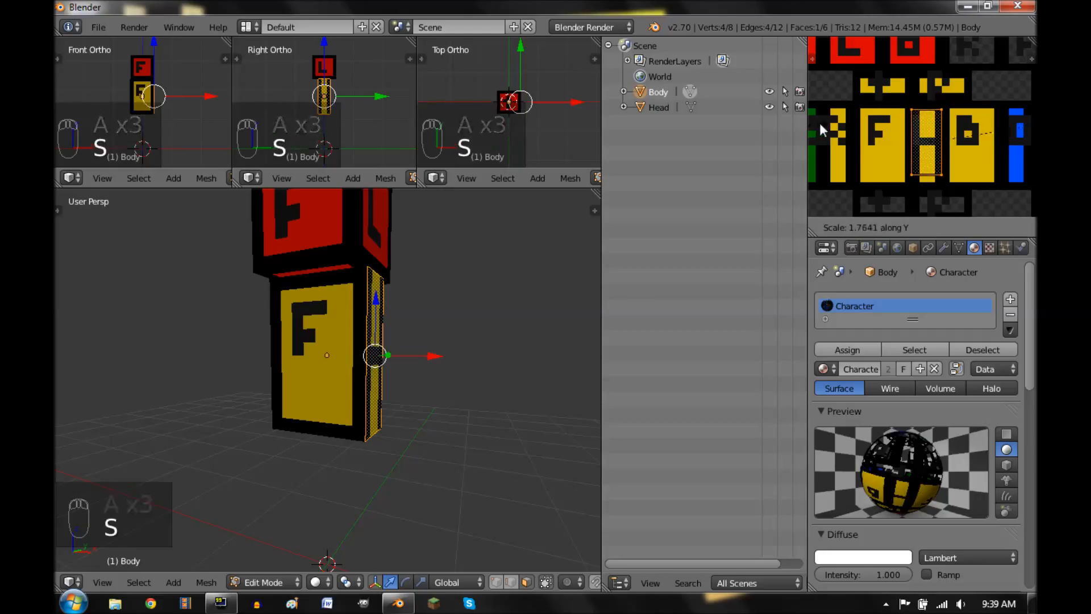
left_click(848, 128)
key("shift+s")
left_click(849, 129)
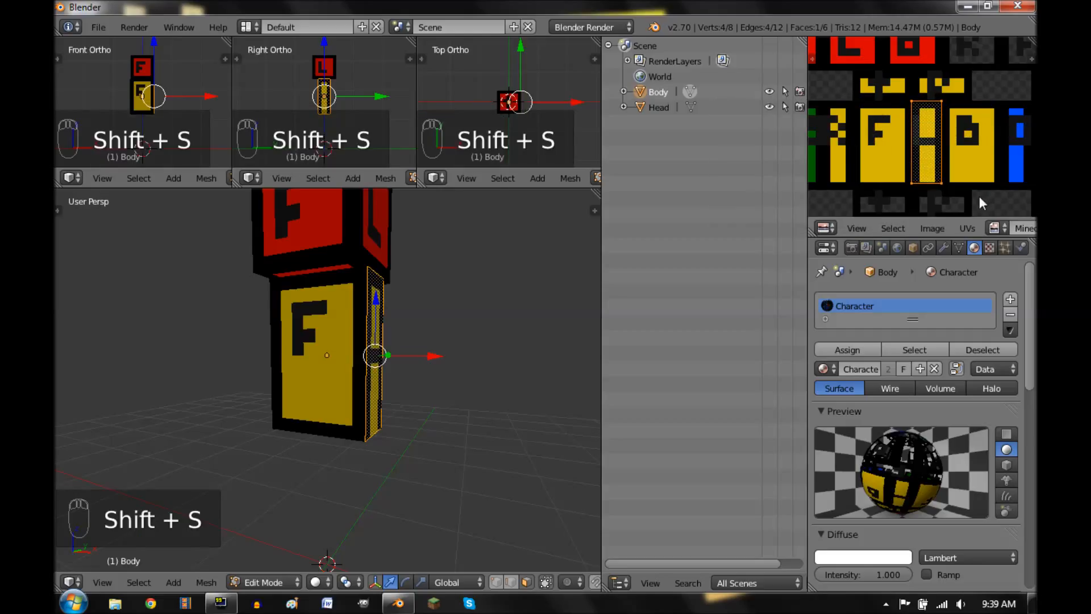
Step: Box-select the lower UV points of the L side face, move them down to the strip's bottom edge and snap to pixels
key("a")
key("b")
left_click_drag(977, 197, 904, 171)
key("g")
left_click(957, 160)
key("shift+s")
left_click(956, 159)
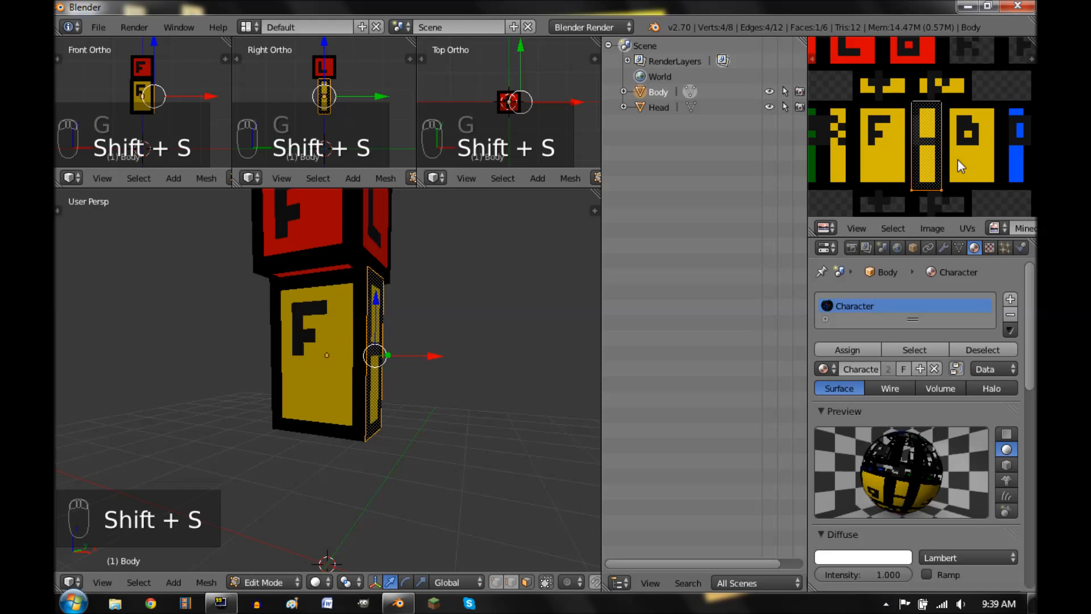
Step: Select the Body's right side face, scale its UVs along X to the width of the narrow yellow R strip and snap to pixels
key("a")
key("a")
key("a")
middle_click_drag(196, 323, 410, 341)
right_click(330, 347)
middle_click_drag(341, 346, 322, 390)
middle_click_drag(343, 338, 287, 331)
middle_click_drag(313, 412, 124, 391)
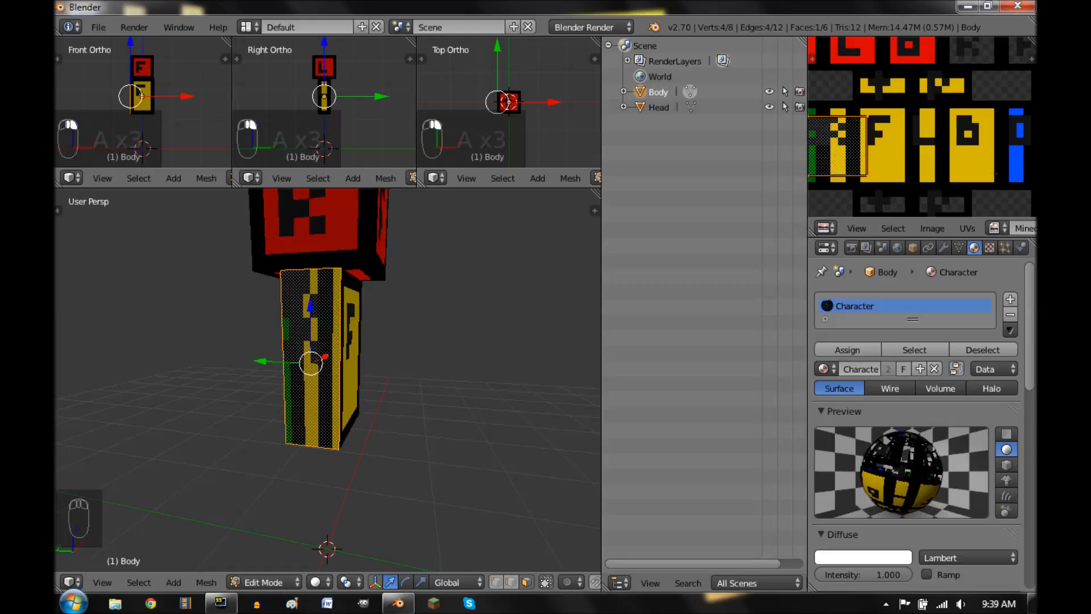
key("s")
key("x")
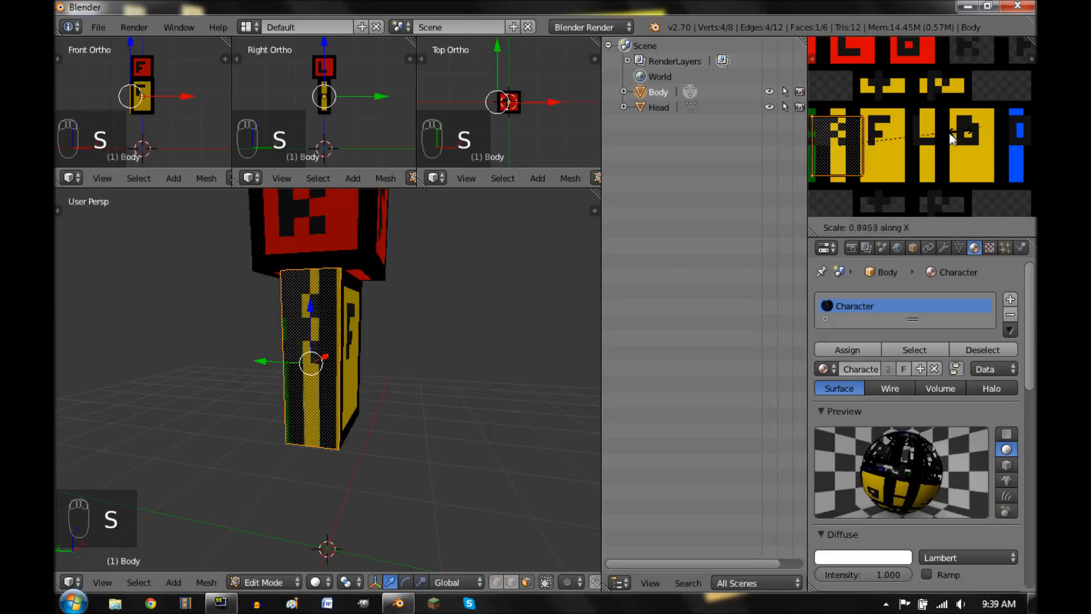
left_click(912, 134)
key("shift+s")
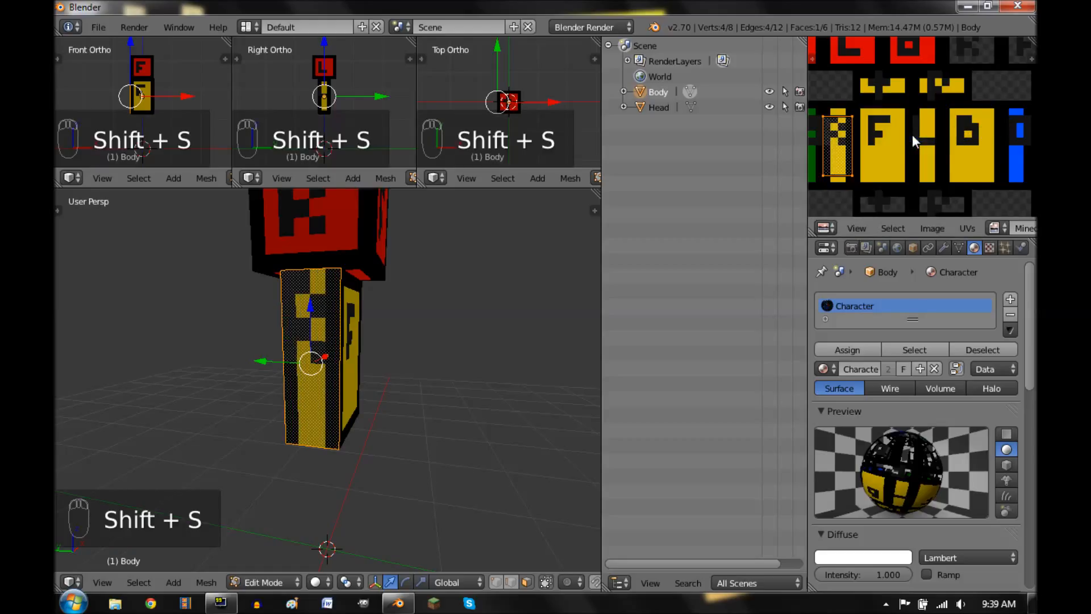
Step: Scale the R side face's UVs along Y to the full height of the yellow R strip and snap them to pixels
key("s")
key("y")
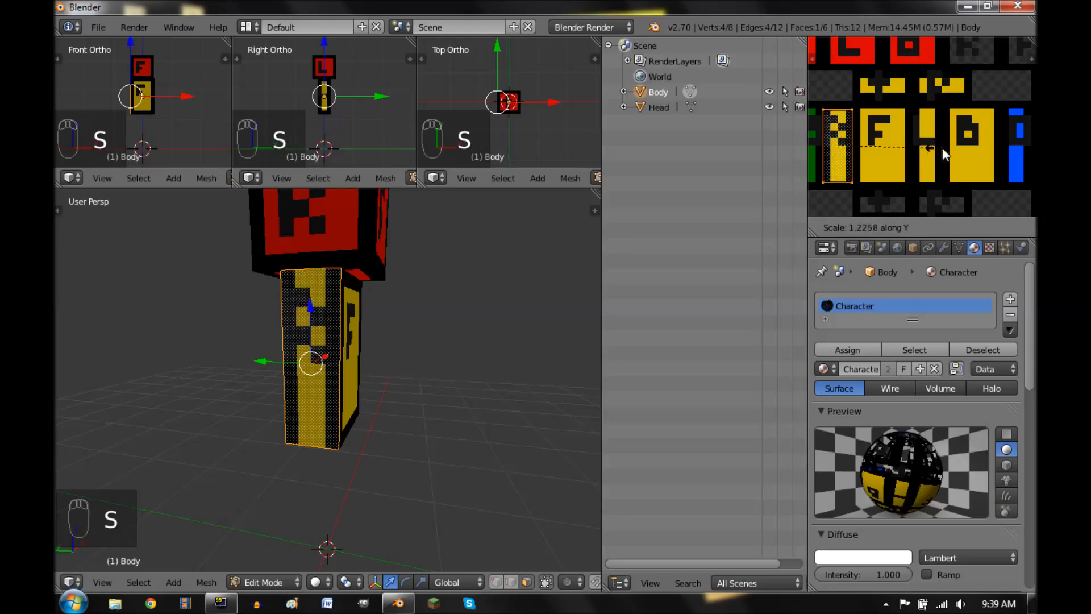
left_click(951, 148)
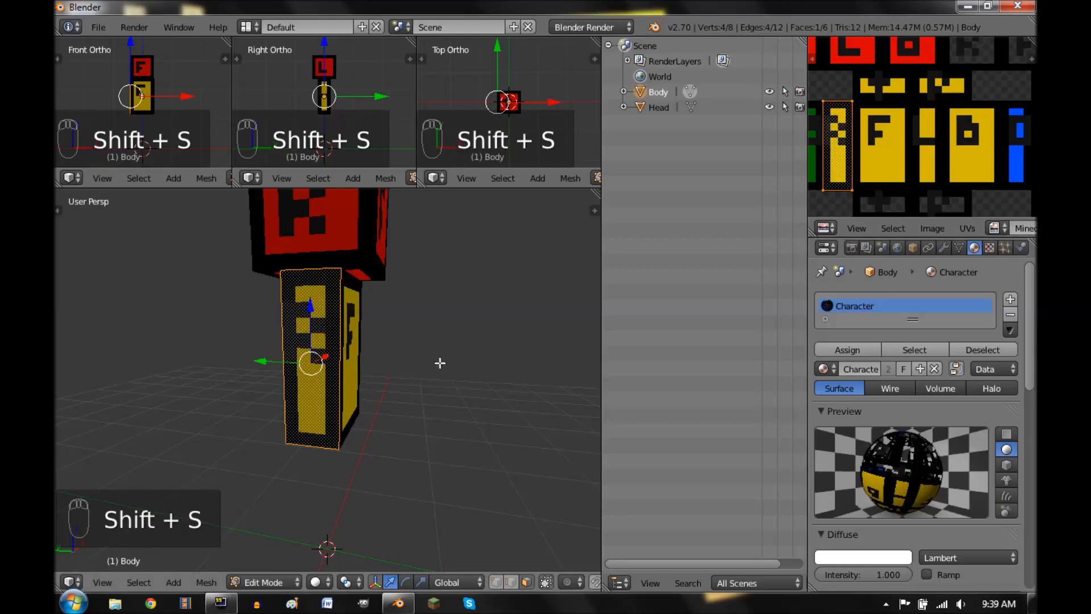
Step: Select the Body's top face and fit its UVs to the yellow panel above the F by moving, scaling along Y and snapping to pixels
middle_click_drag(443, 343, 419, 341)
right_click(335, 304)
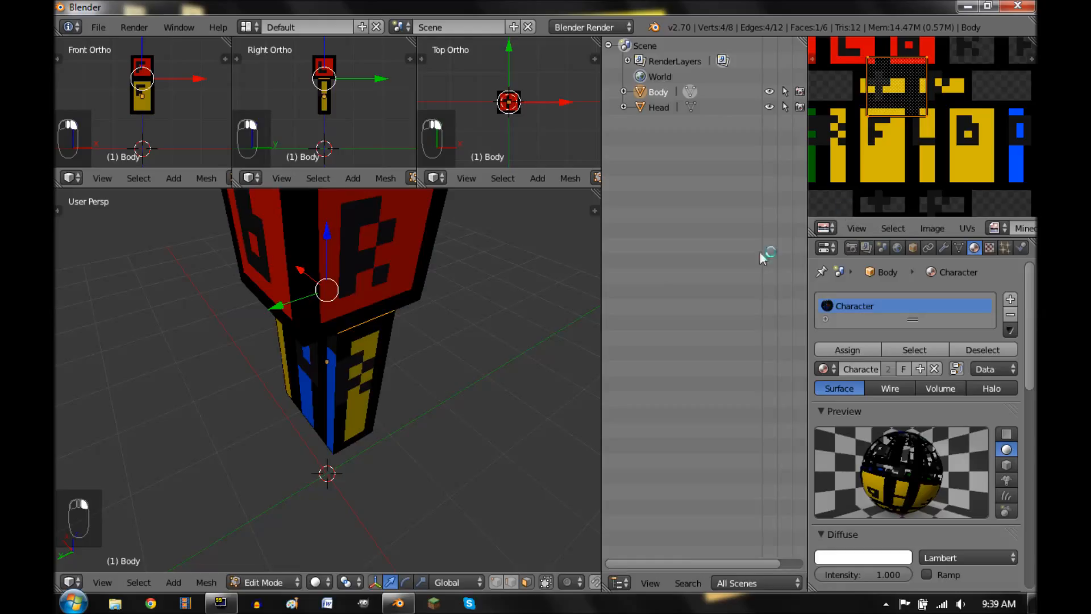
middle_click_drag(433, 338, 471, 452)
key("KP_1")
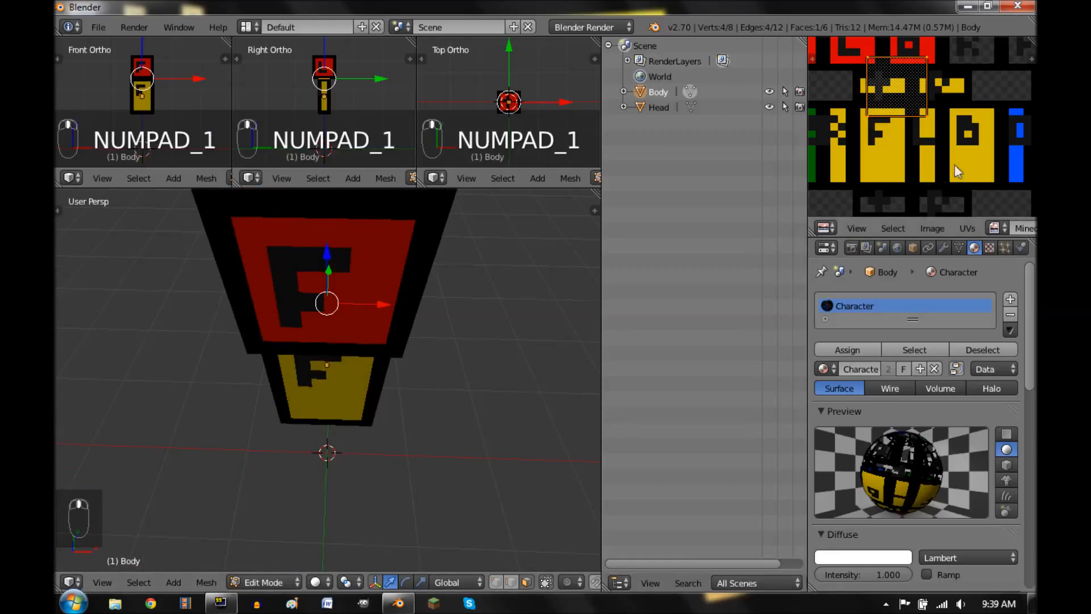
key("g")
left_click(984, 148)
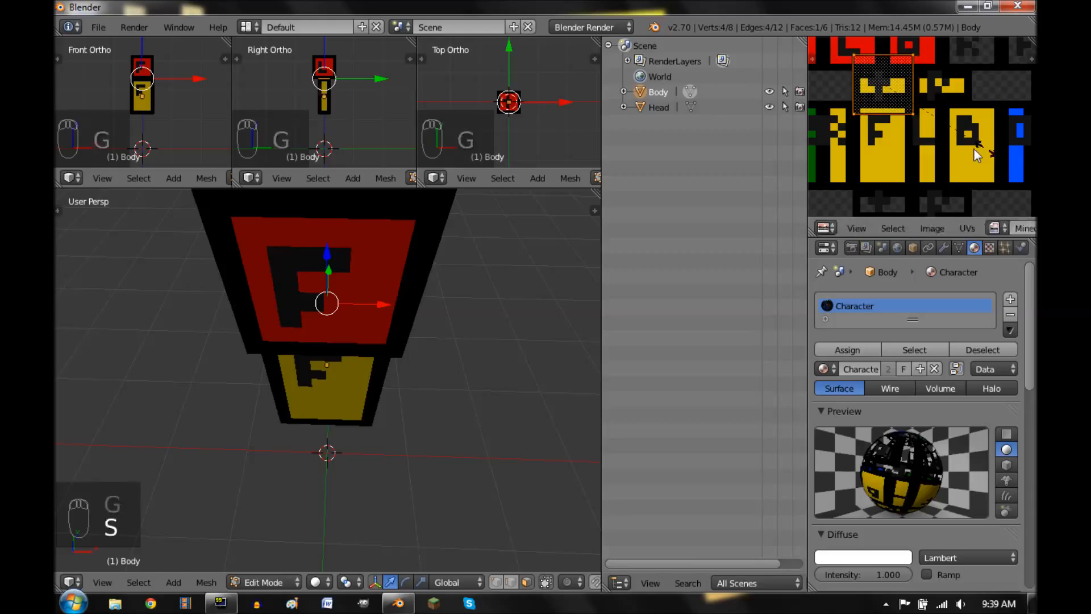
key("s")
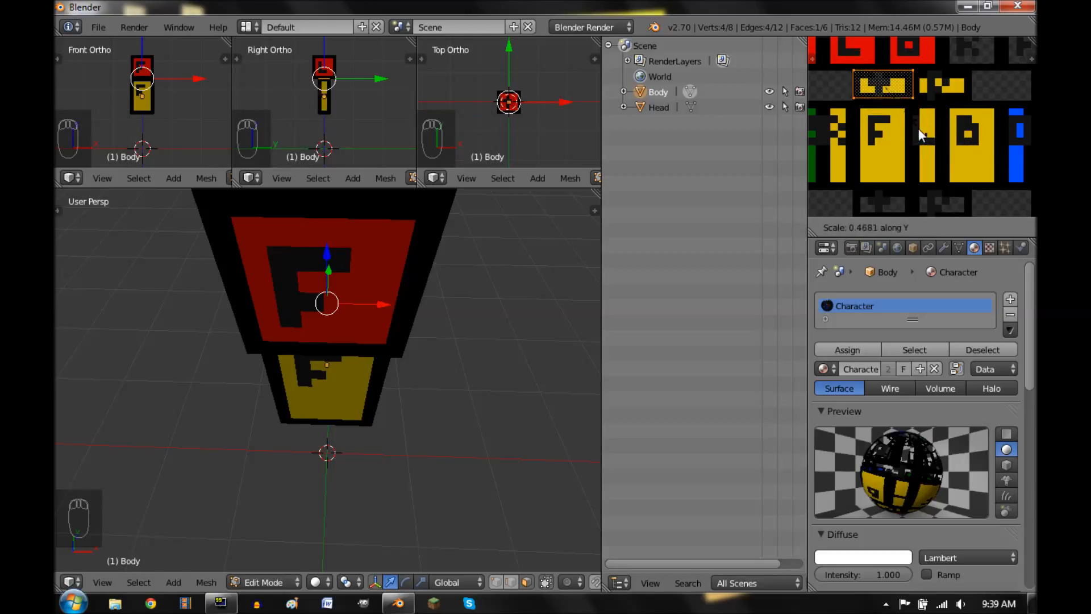
left_click(921, 135)
key("shift+s")
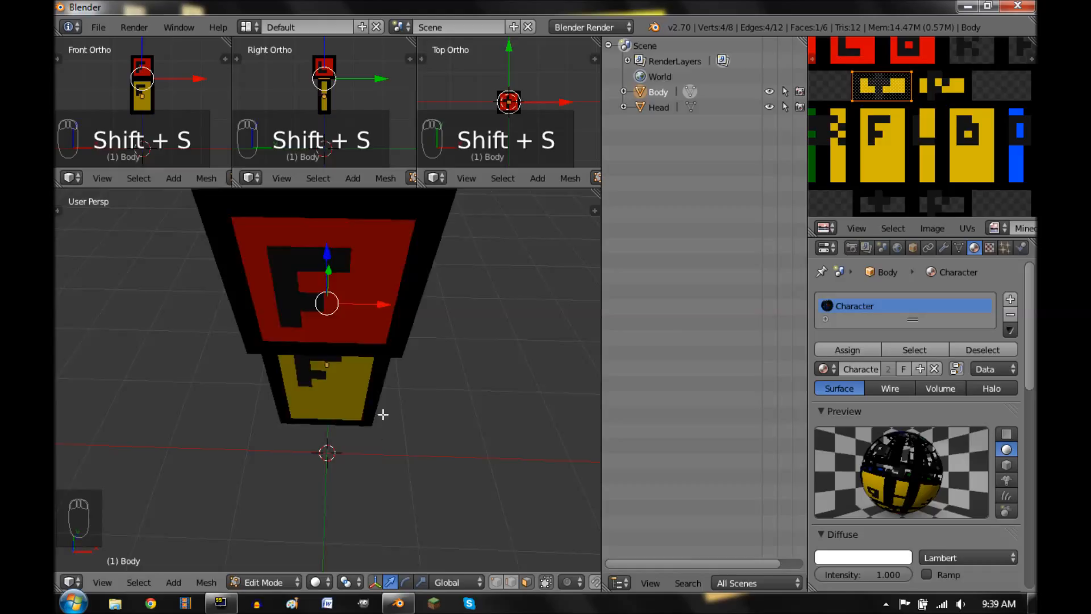
Step: Select the Body's bottom face, move its UVs over the small yellow P panel and snap them to pixels
middle_click_drag(382, 433, 379, 360)
right_click(348, 431)
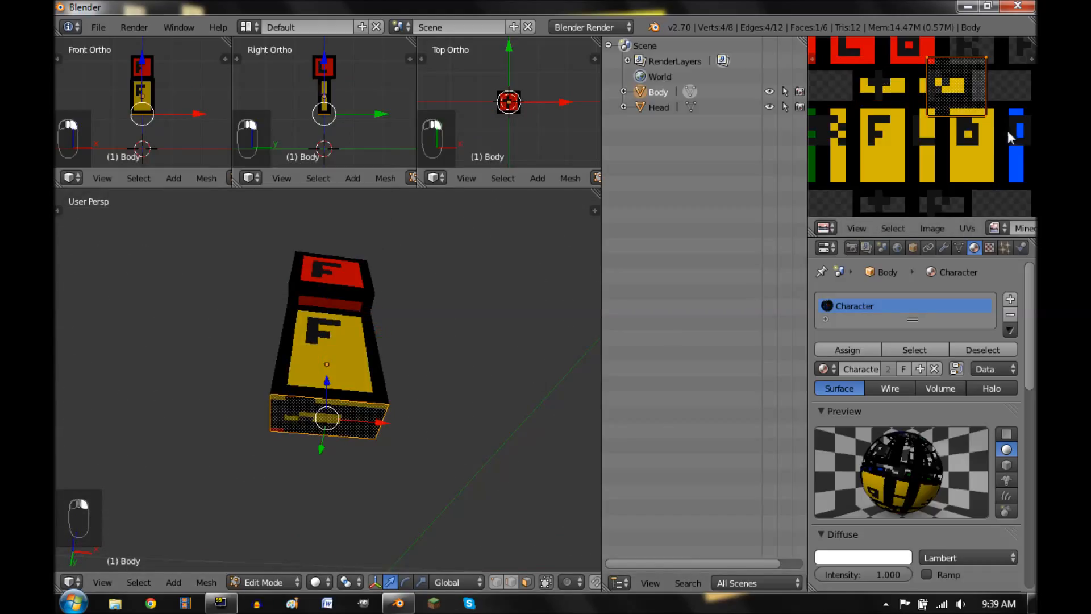
key("g")
left_click(994, 132)
key("shift+s")
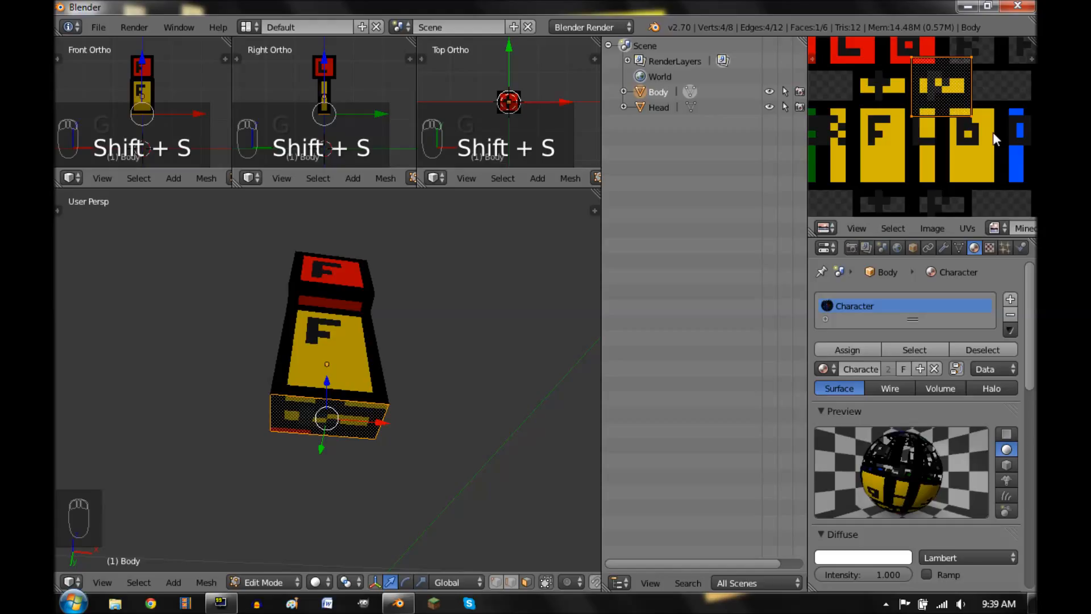
Step: Scale the bottom face's UVs along Y to the height of the yellow P panel and snap them to pixels
key("s")
key("y")
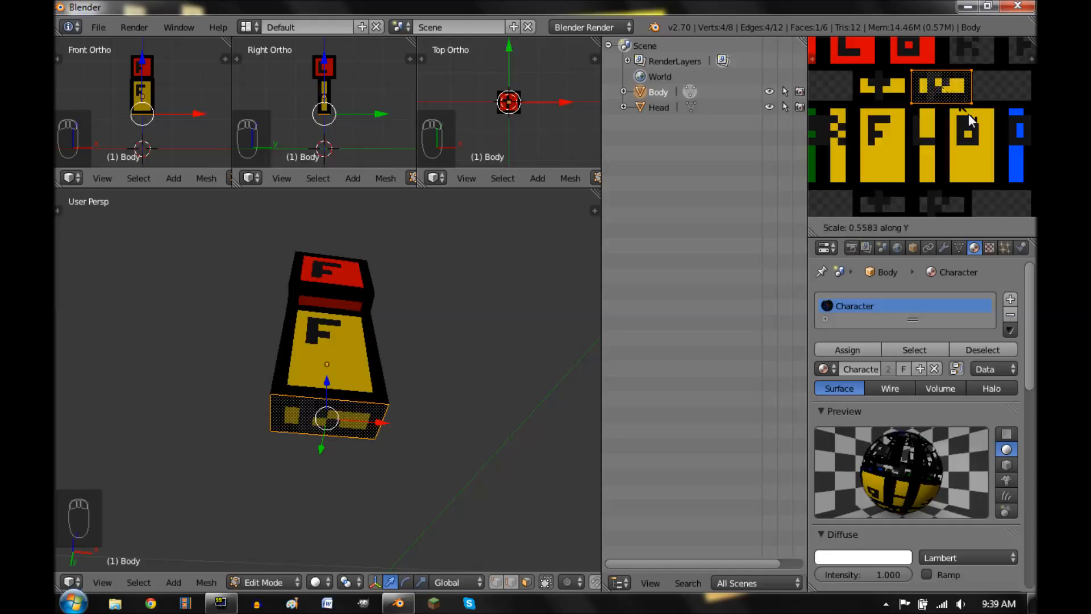
left_click(968, 114)
key("shift+s")
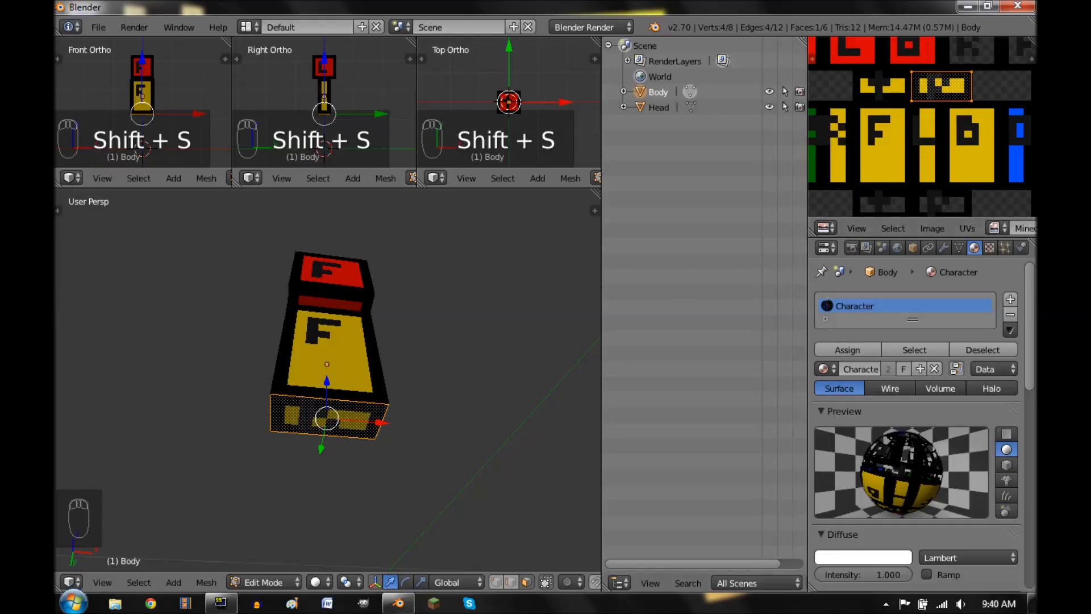
Step: Select the Body's back face, move its UVs over the yellow B panel and snap them to pixels
middle_click_drag(277, 387, 574, 554)
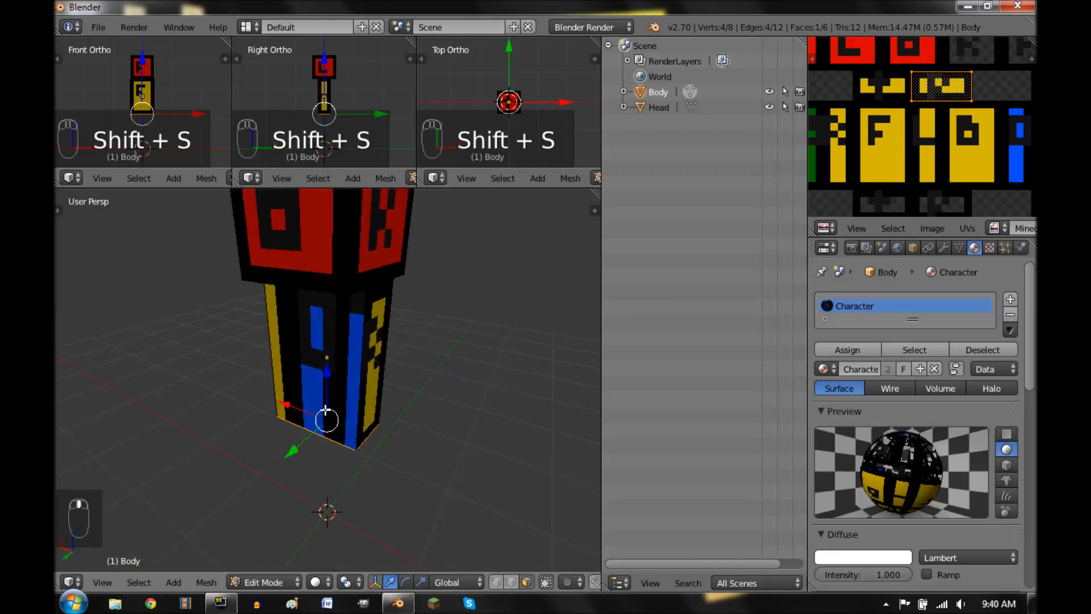
right_click(327, 409)
middle_click_drag(940, 149, 831, 142)
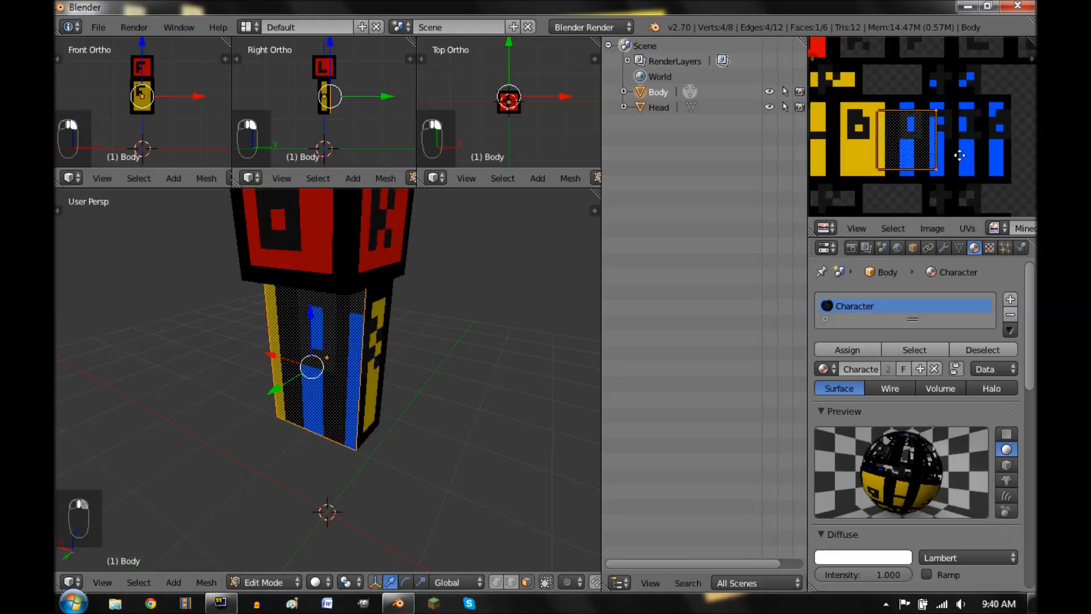
middle_click_drag(959, 155, 1029, 156)
key("g")
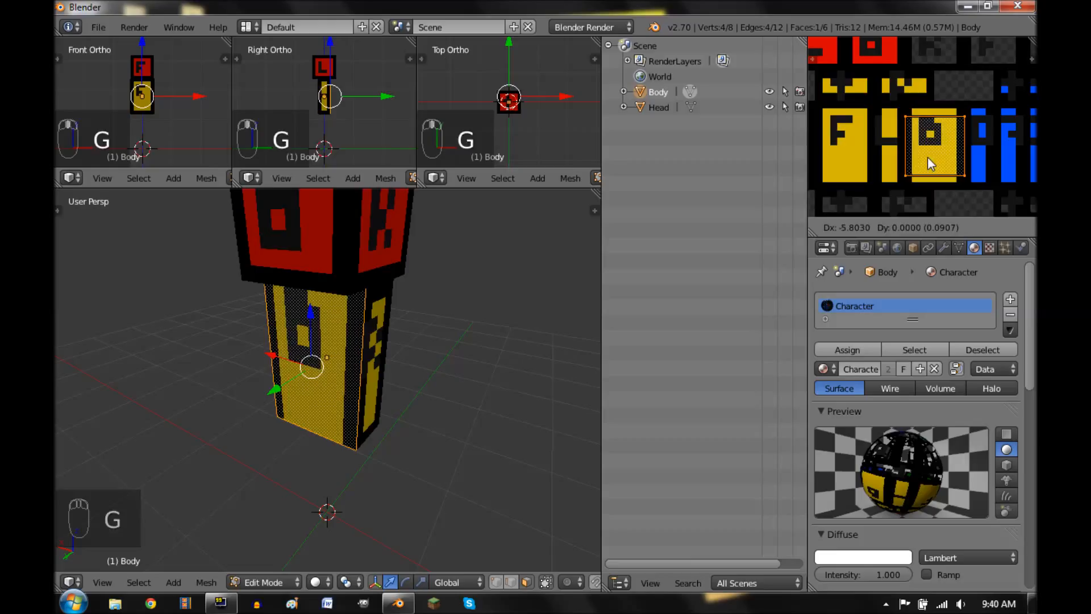
left_click(928, 155)
key("shift+s")
Step: Scale the back face's UVs along Y to the full height of the yellow B panel and snap them to pixels
key("s")
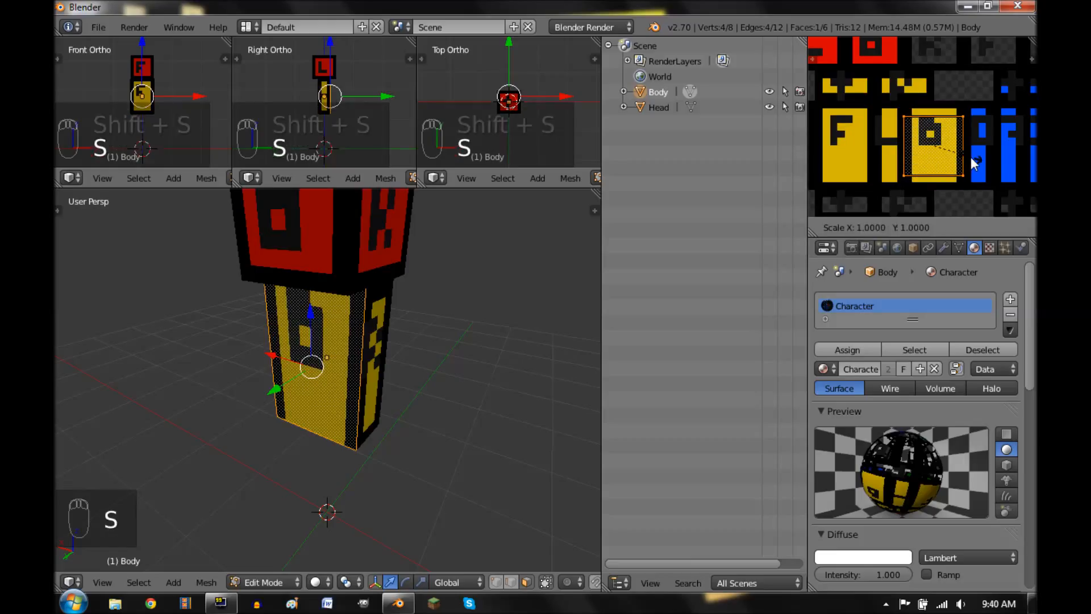
key("y")
left_click(990, 156)
key("shift+s")
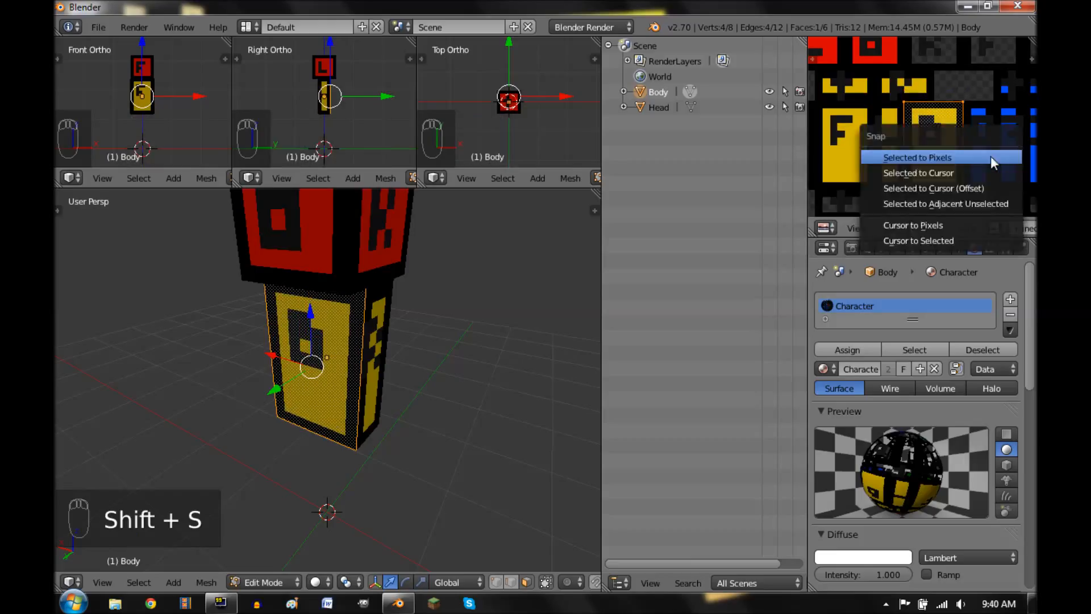
Step: Select all of the Body's faces to review the complete UV layout and return to Object Mode
key("a")
key("a")
key("a")
key("a")
key("a")
key("a")
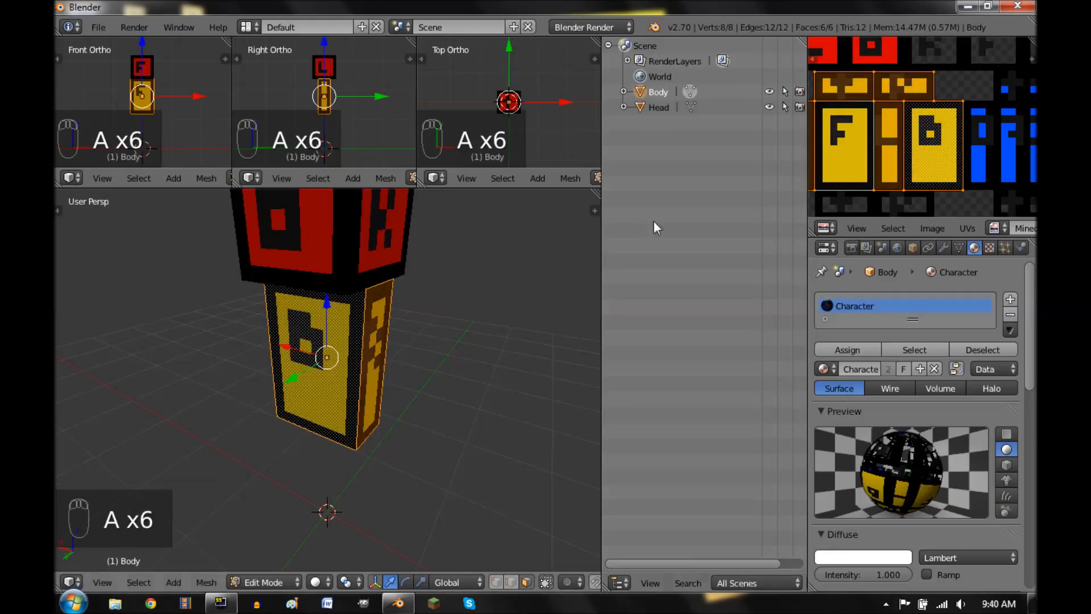
key("a")
key("a")
key("a")
key("Tab")
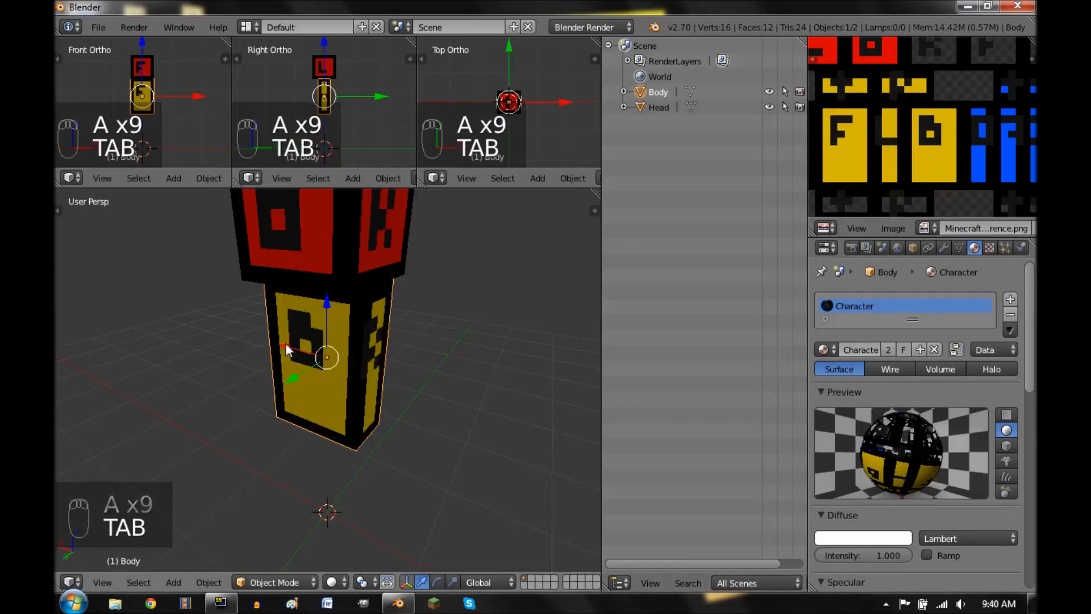
Step: In the wireframe front view, duplicate the Body and move the copy along X, leaving a quarter of its width overlapping the Body
middle_click_drag(317, 348, 411, 389)
key("KP_1")
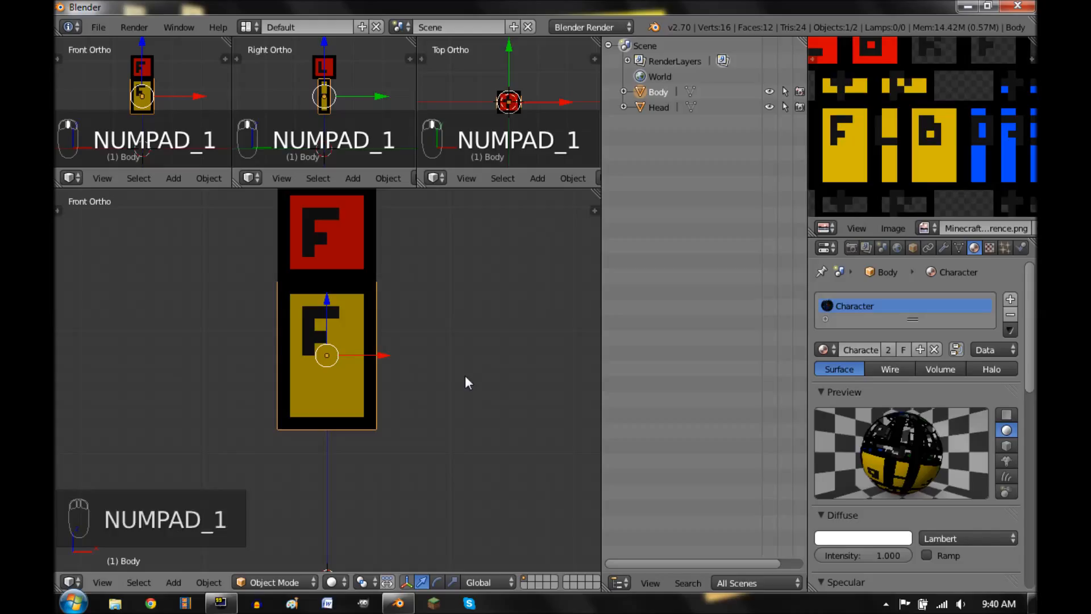
middle_click_drag(441, 330, 419, 353)
key("KP_1")
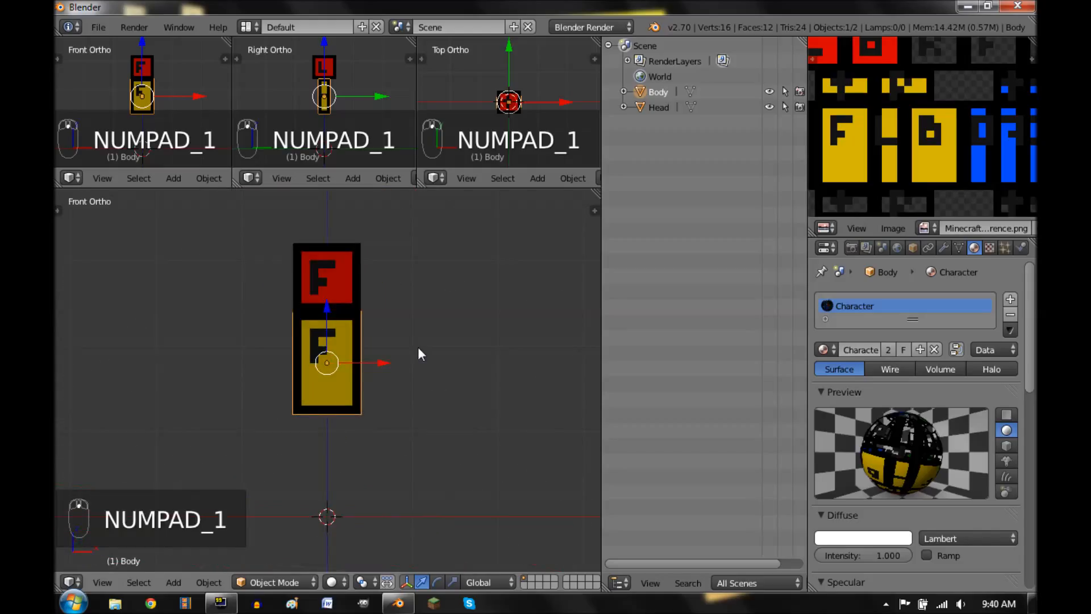
key("shift+c")
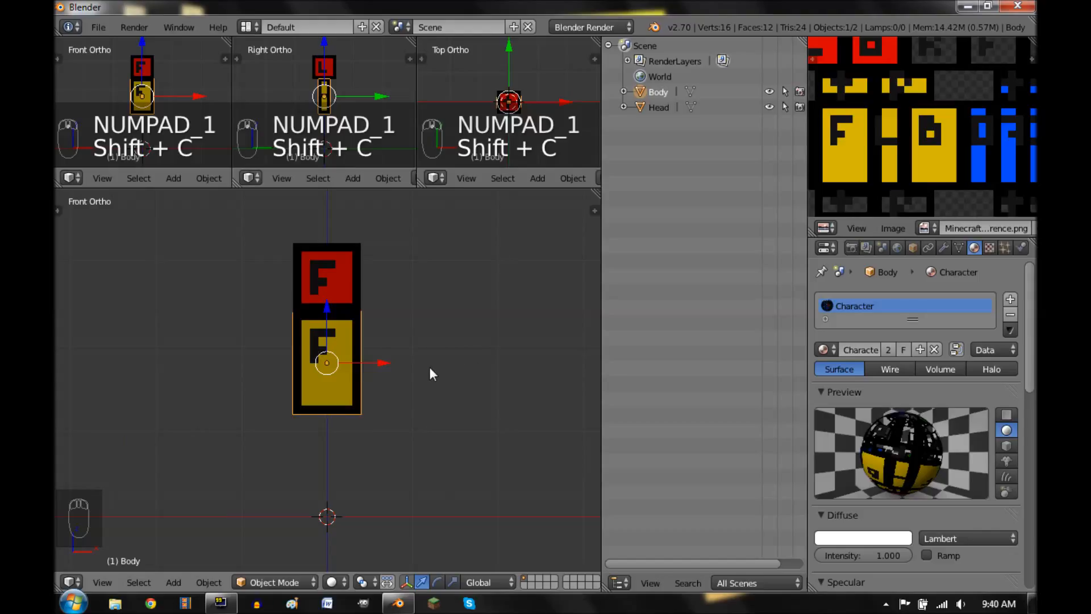
key("z")
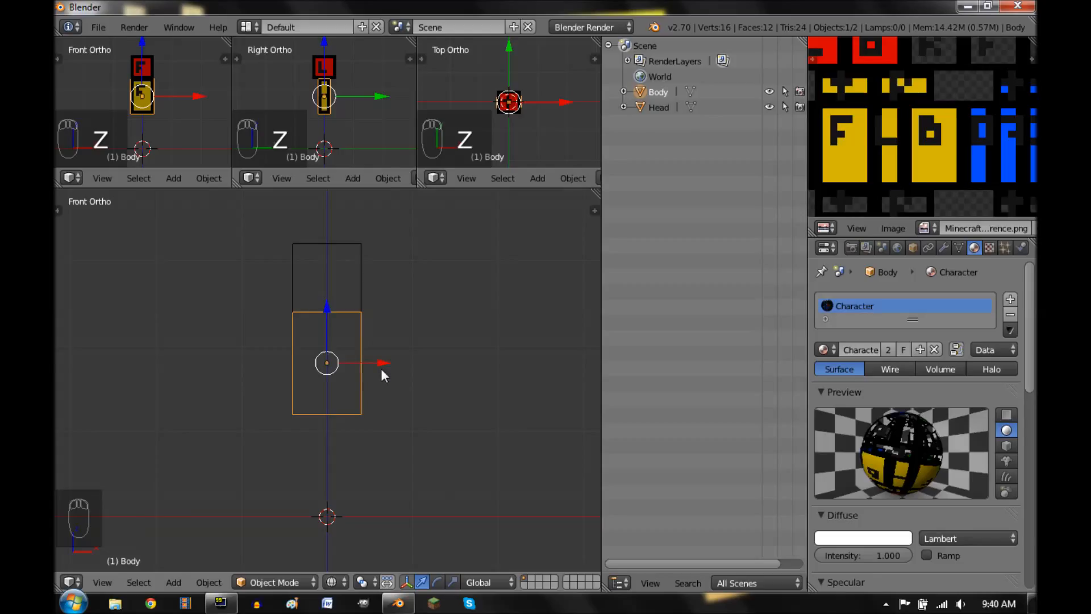
key("shift+d")
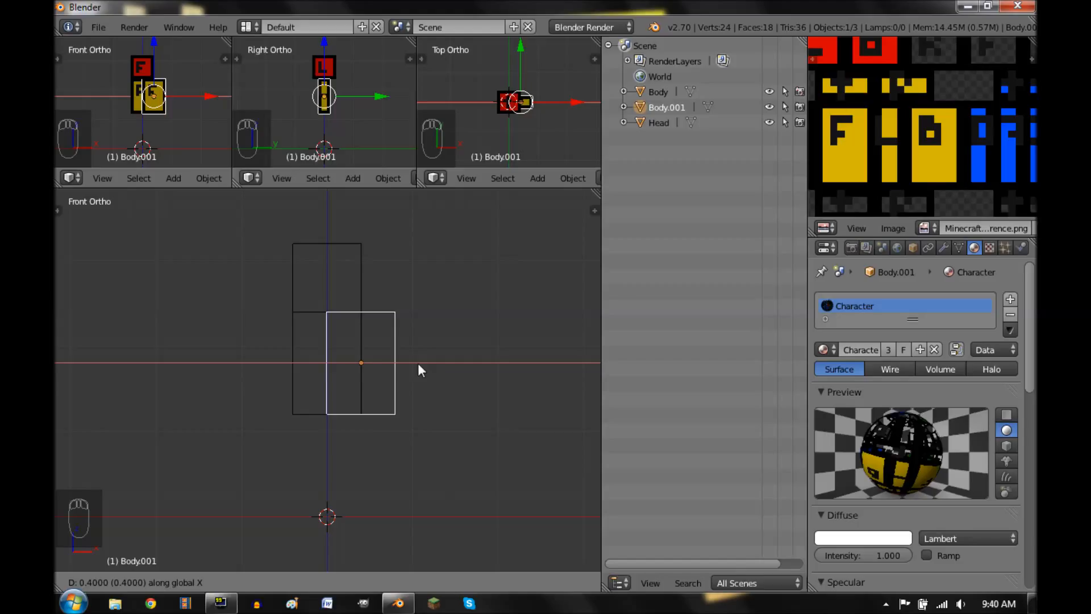
left_click(430, 361)
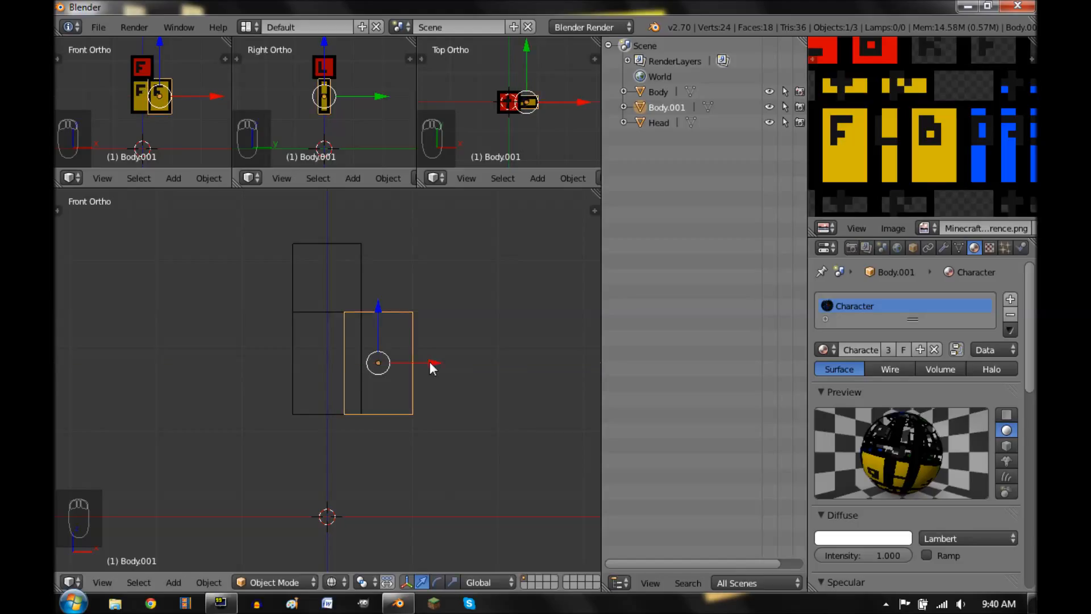
Step: In Edit Mode, scale the copy's mesh by 0.5 along X to form an arm and restore the textured shading
key("Tab")
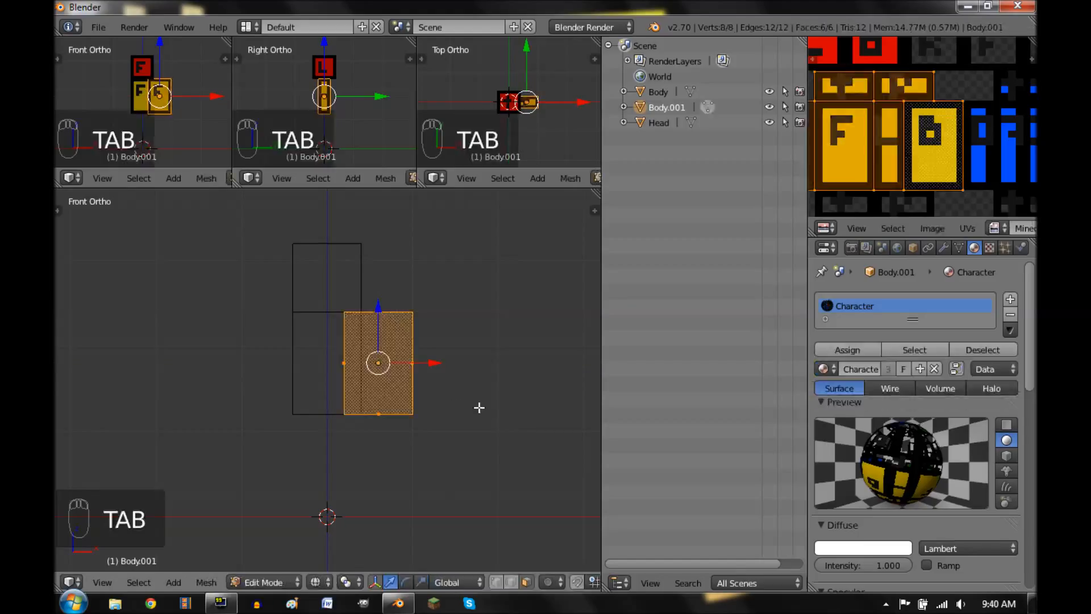
type("s.5")
key("Return")
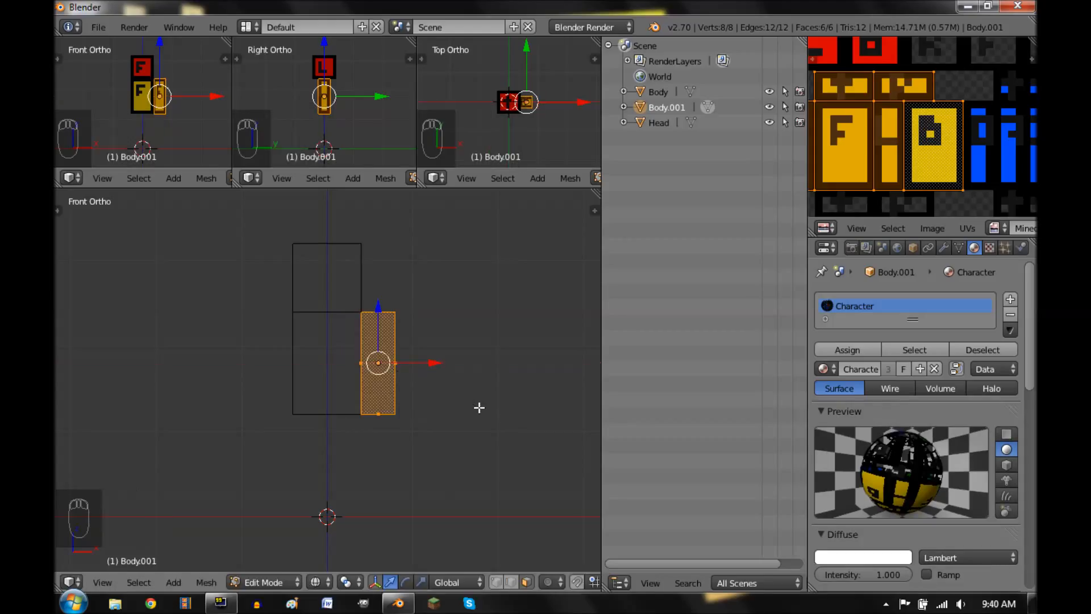
key("z")
Step: Move all the arm's UVs down onto the blue strips in the lowest row of the skin image and snap them to pixels
scroll(1017, 149, "down", 5)
middle_click_drag(923, 126, 910, 100)
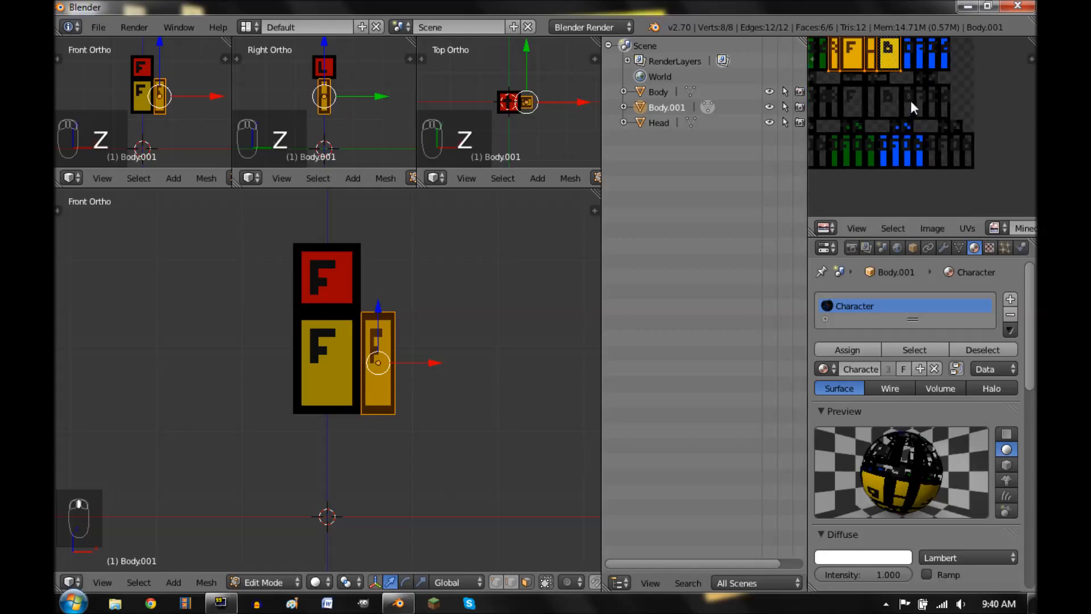
key("g")
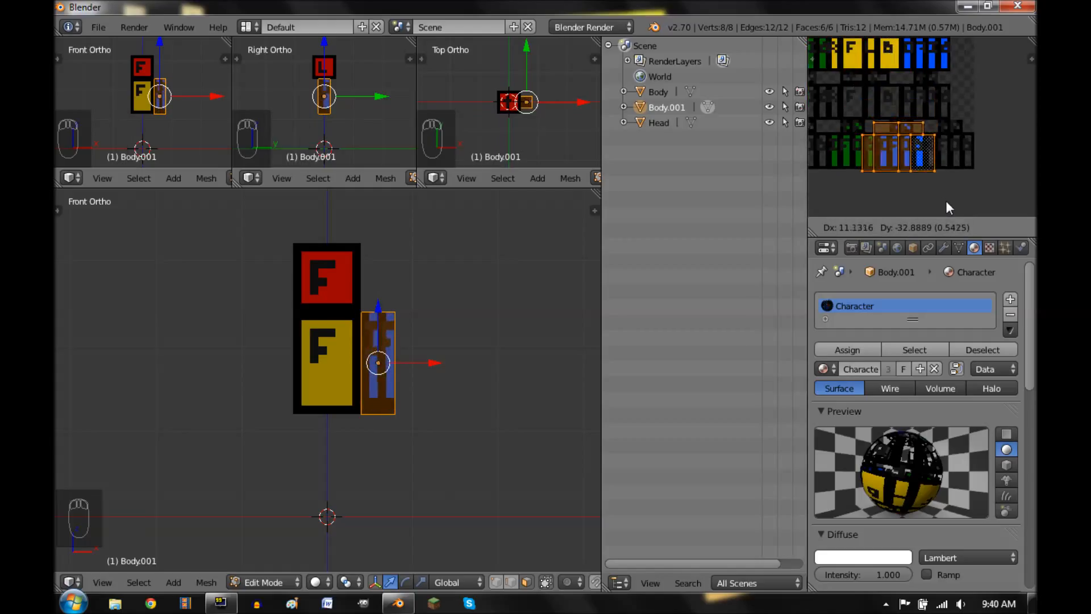
left_click(945, 200)
key("shift+s")
left_click(946, 199)
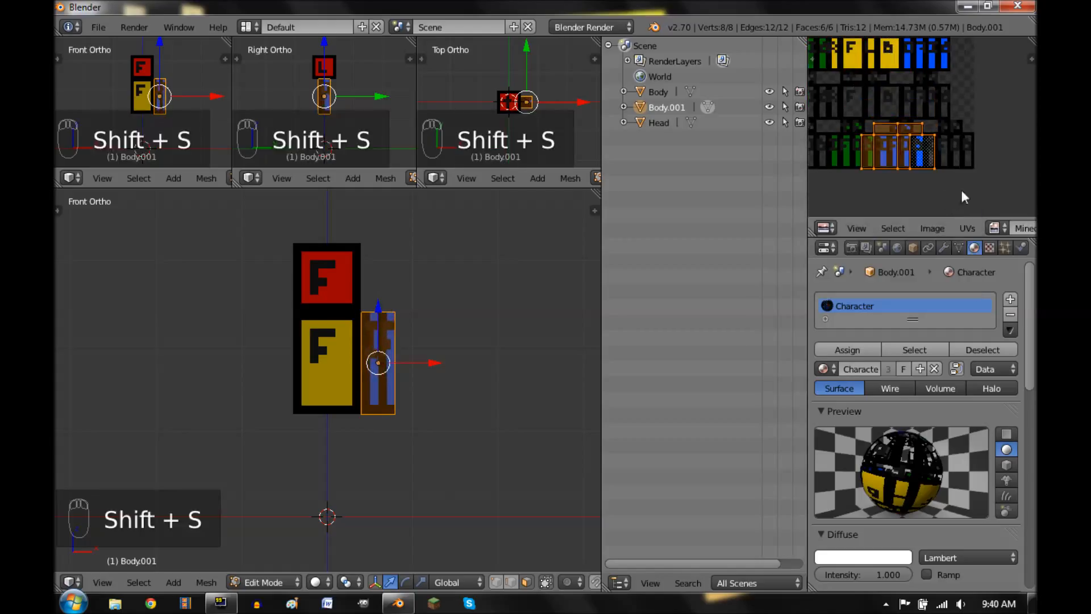
Step: Box-select the UVs along the layout's left end, move them along X to narrow the front face's area and snap to pixels
scroll(944, 195, "up", 1)
scroll(873, 171, "up", 1)
key("a")
key("b")
left_click_drag(830, 188, 870, 81)
key("g")
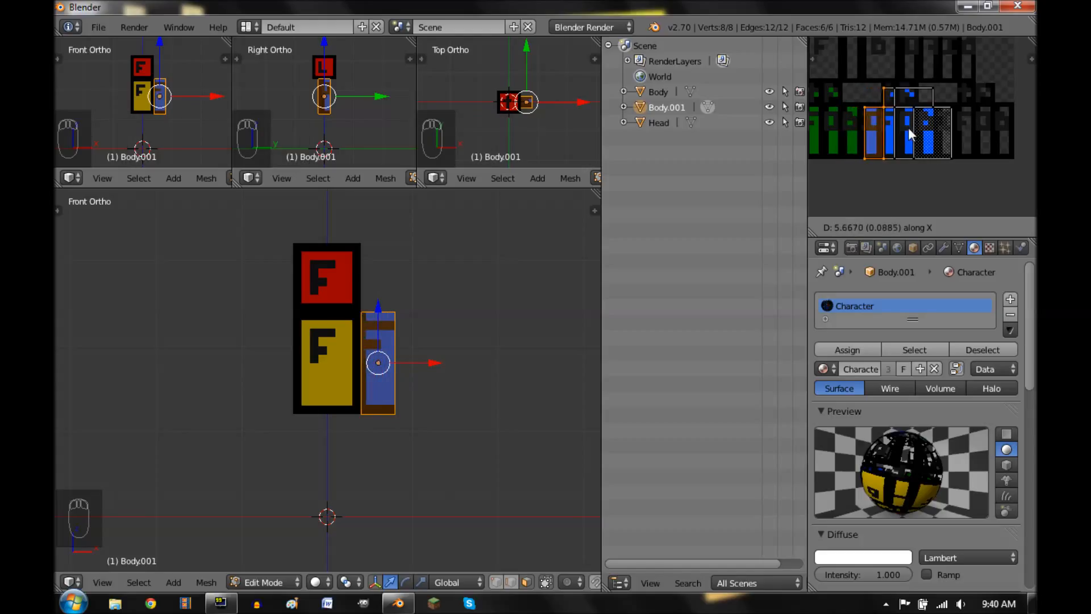
left_click(904, 128)
key("shift+s")
left_click(904, 129)
key("a")
key("a")
key("a")
key("g")
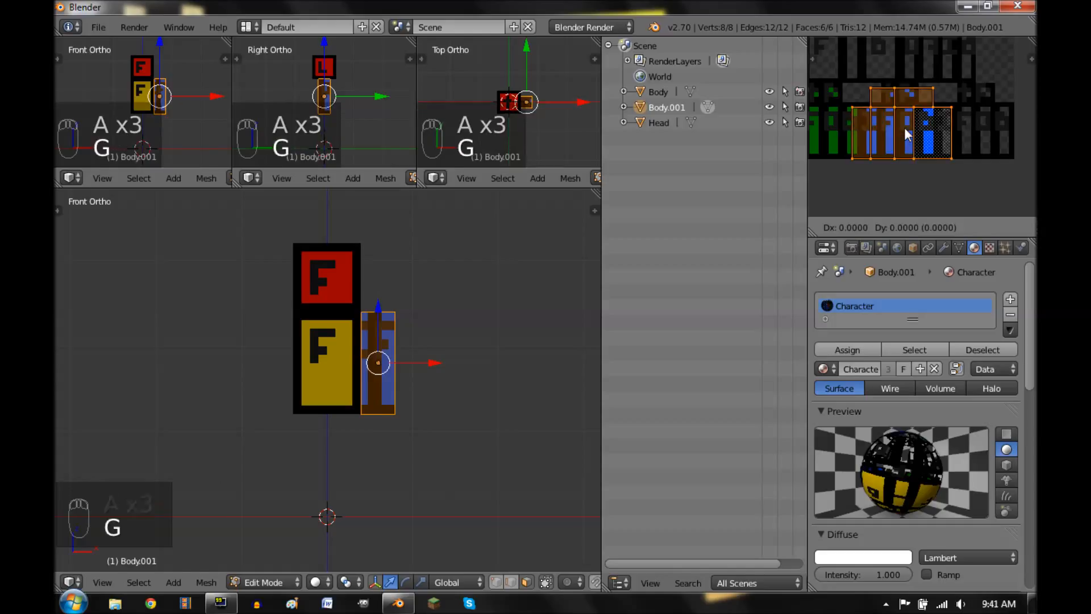
left_click(905, 129)
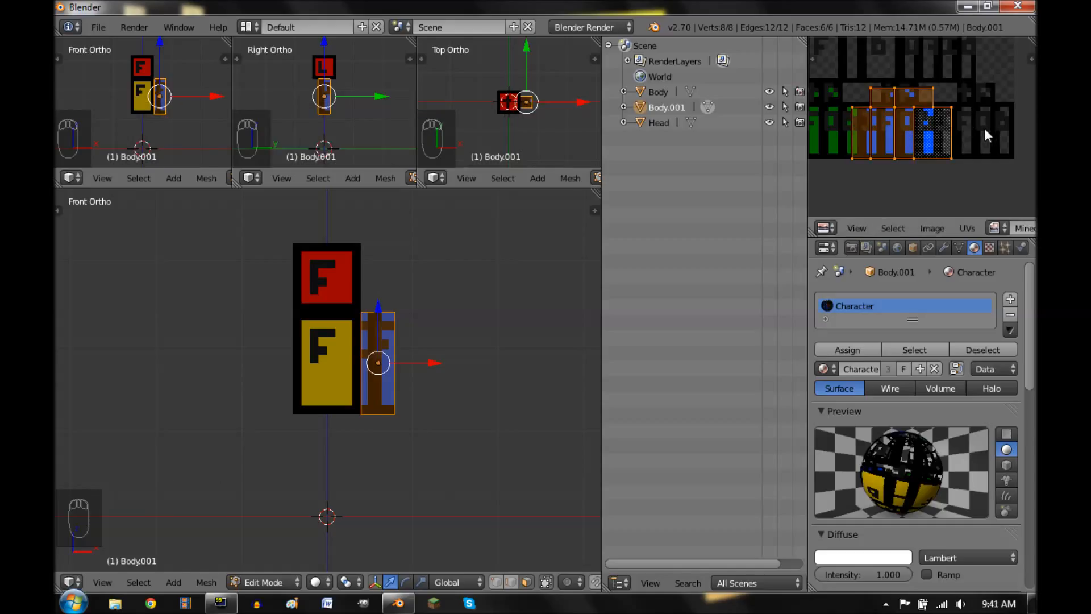
Step: Box-select the arm's upper UV vertices and move them up to the upper border of the blue strips
key("a")
key("b")
left_click_drag(984, 127, 851, 70)
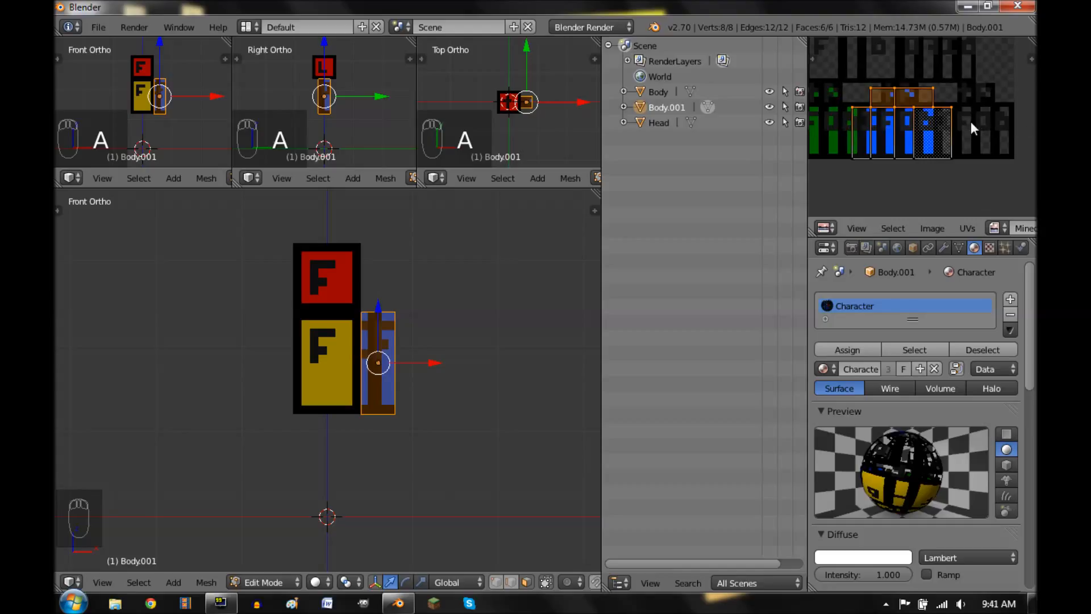
key("g")
left_click(970, 128)
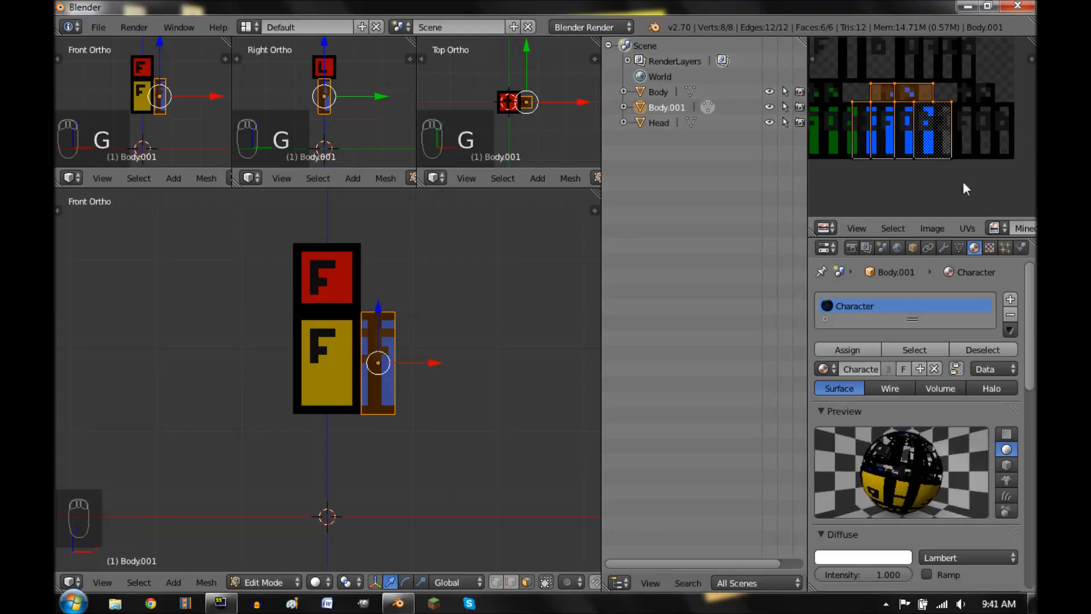
Step: Box-select the UVs at the back face's outer edge and move them -4 along X
key("a")
key("b")
left_click_drag(938, 185, 986, 87)
type("gx-4")
key("Return")
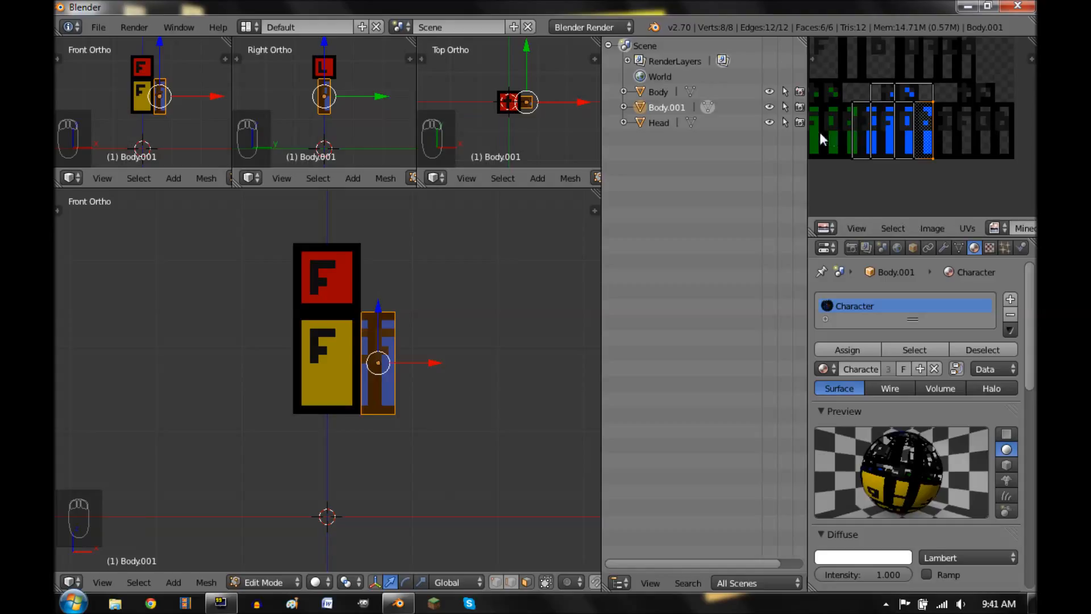
right_click(869, 158)
right_click(853, 157, "shift")
type("gx4")
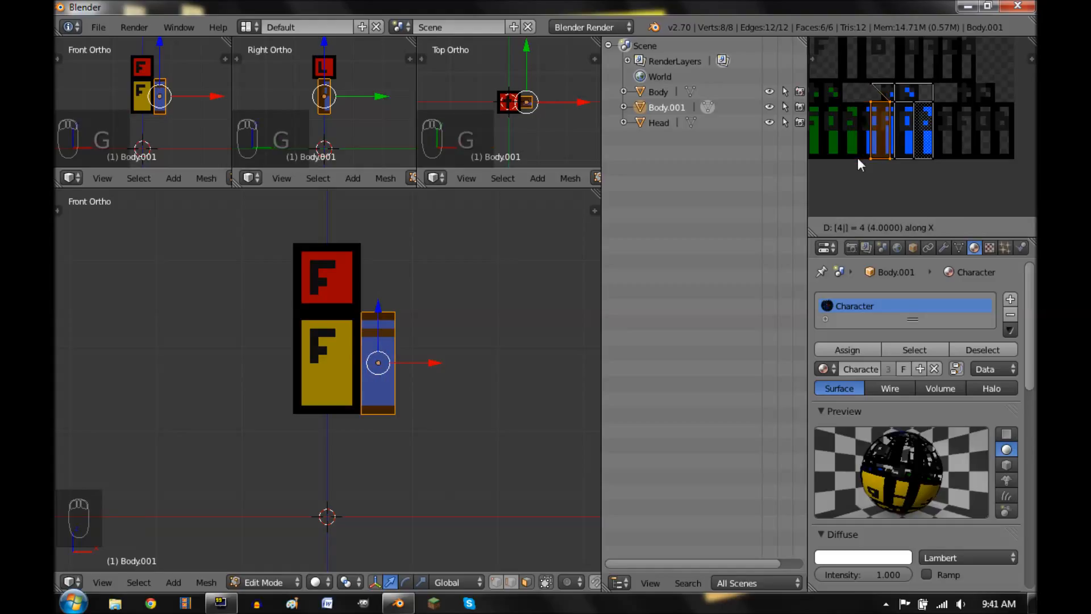
key("Escape")
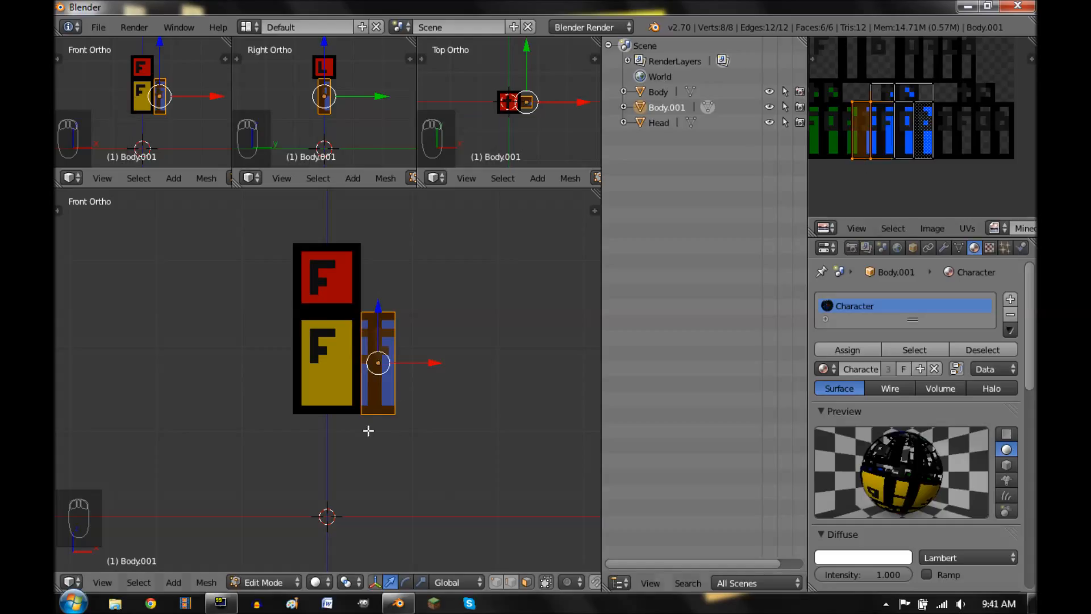
Step: Select the arm's front face, move its UVs over the blue F strip and snap them to pixels
right_click(378, 363)
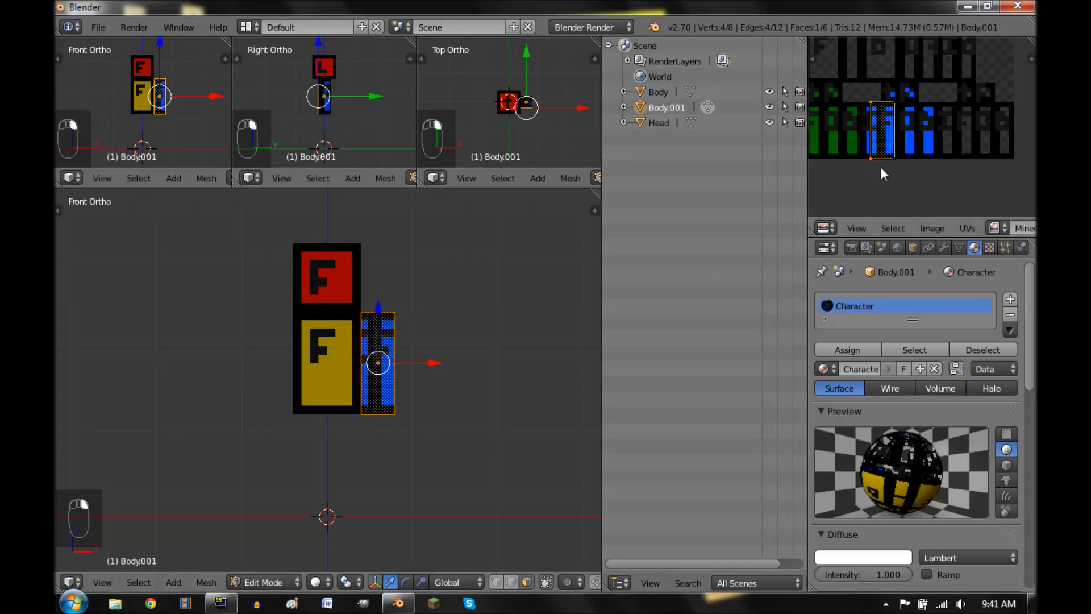
key("a")
key("a")
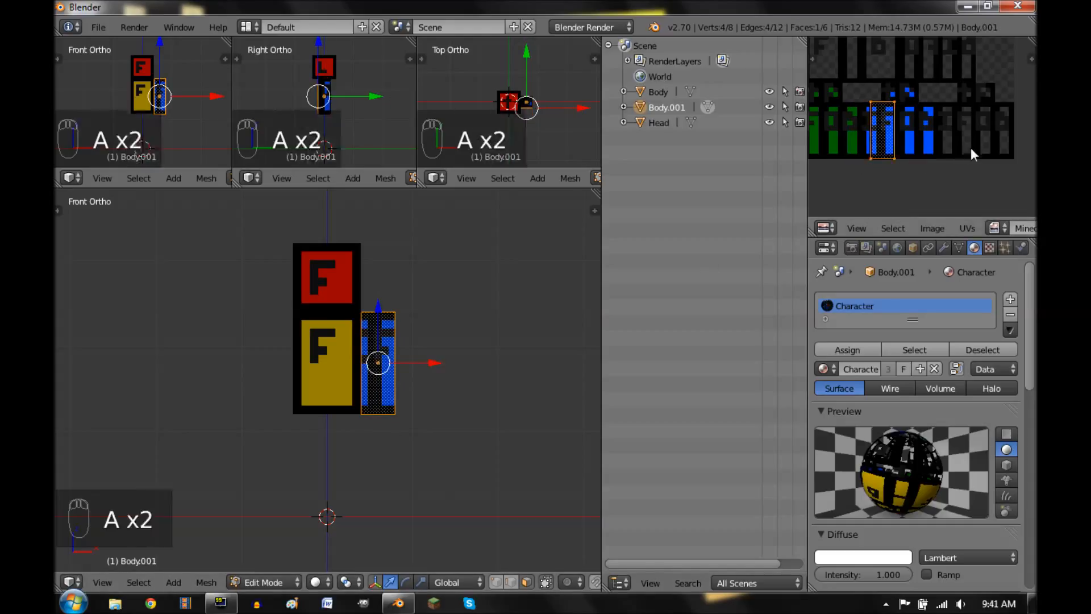
key("g")
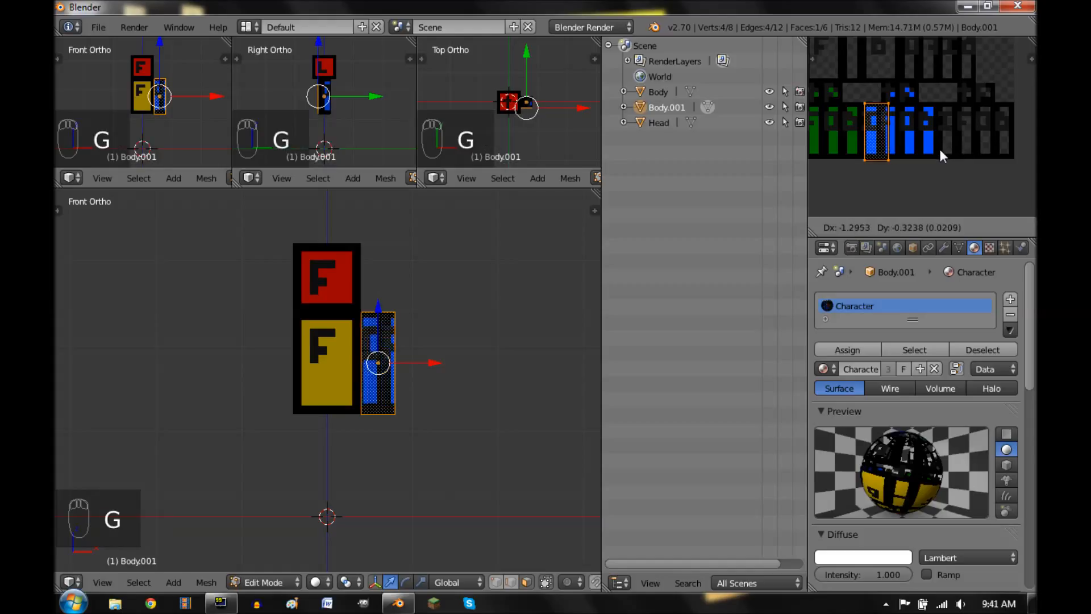
left_click(952, 149)
key("shift+s")
left_click(952, 149)
Step: Move the front face's left UV edge along X to the blue F strip's border, snap it to pixels and return to Object Mode
scroll(952, 149, "up", 3)
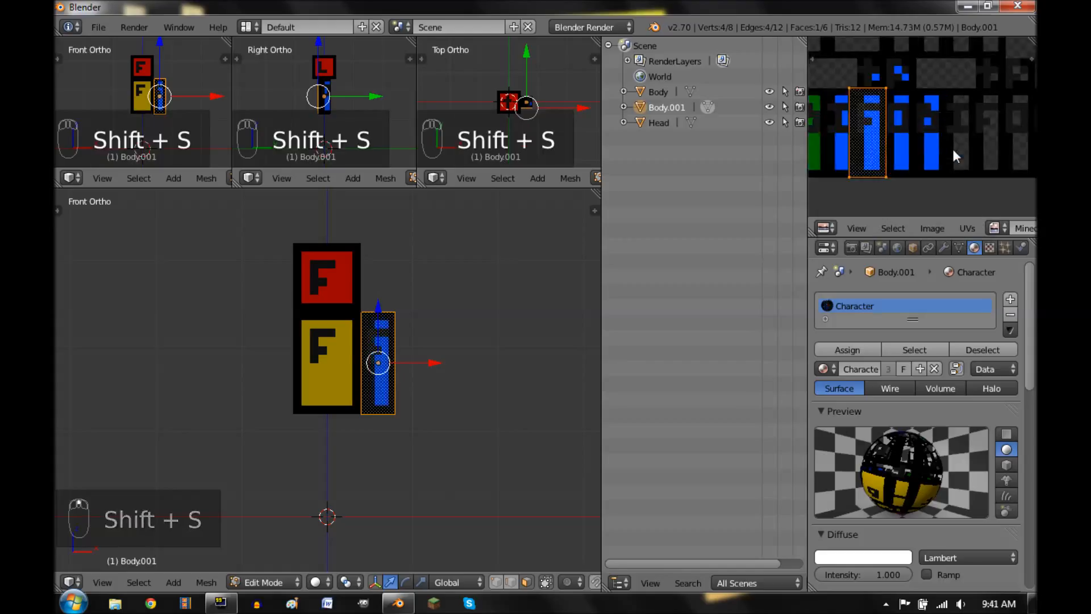
scroll(854, 196, "up", 2)
key("a")
key("b")
left_click_drag(833, 203, 926, 144)
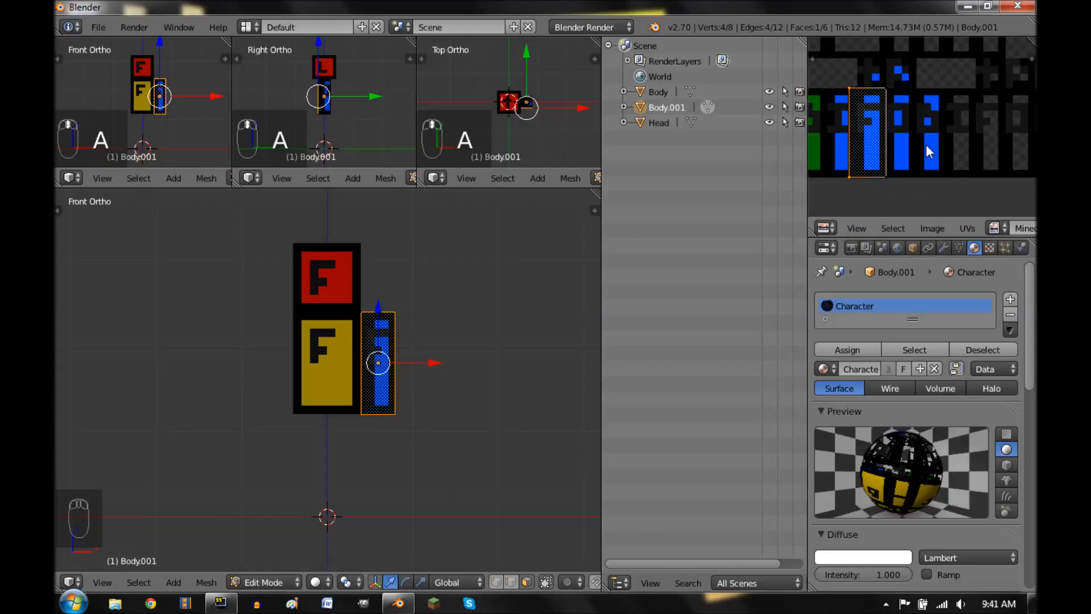
key("g")
key("x")
left_click(936, 150)
key("shift+s")
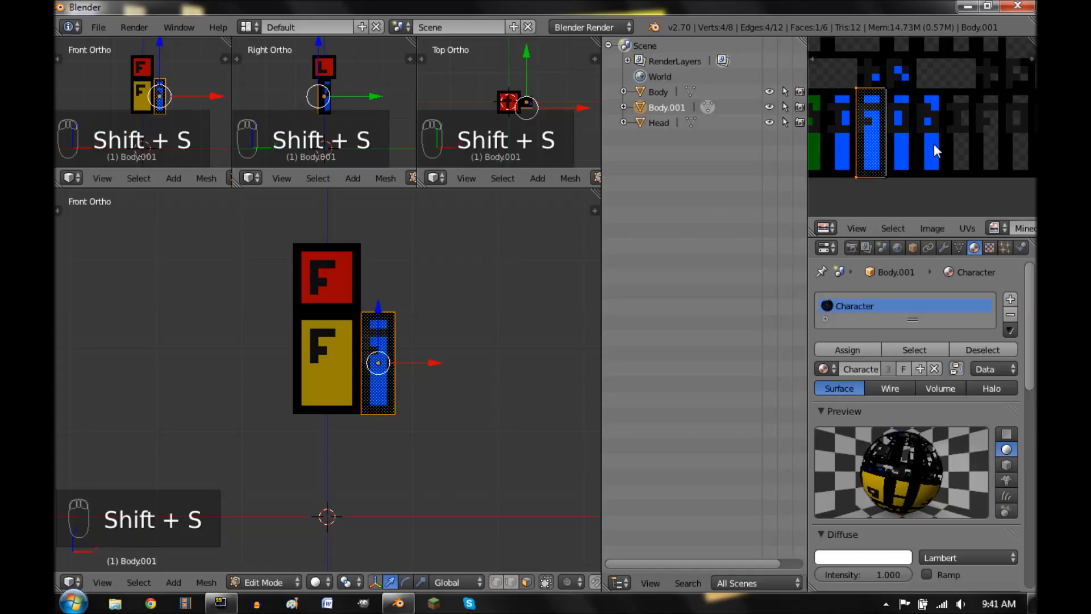
key("a")
key("a")
key("a")
key("Tab")
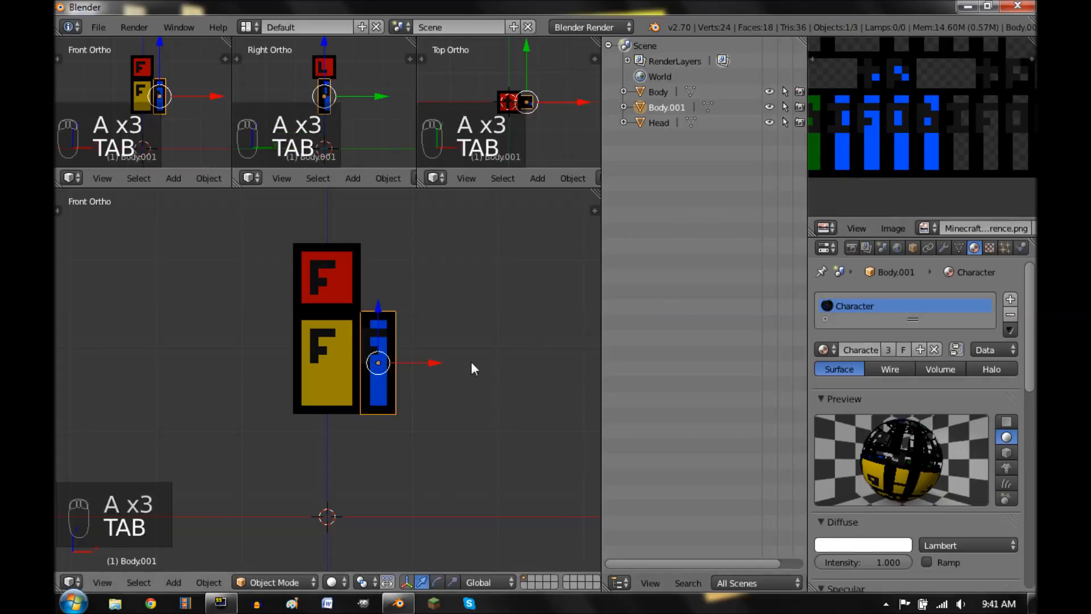
Step: Isolate the arm, move its inner side face's UVs along X onto the first blue strip and snap them to pixels
key("shift+h")
middle_click_drag(474, 397, 347, 371)
key("Tab")
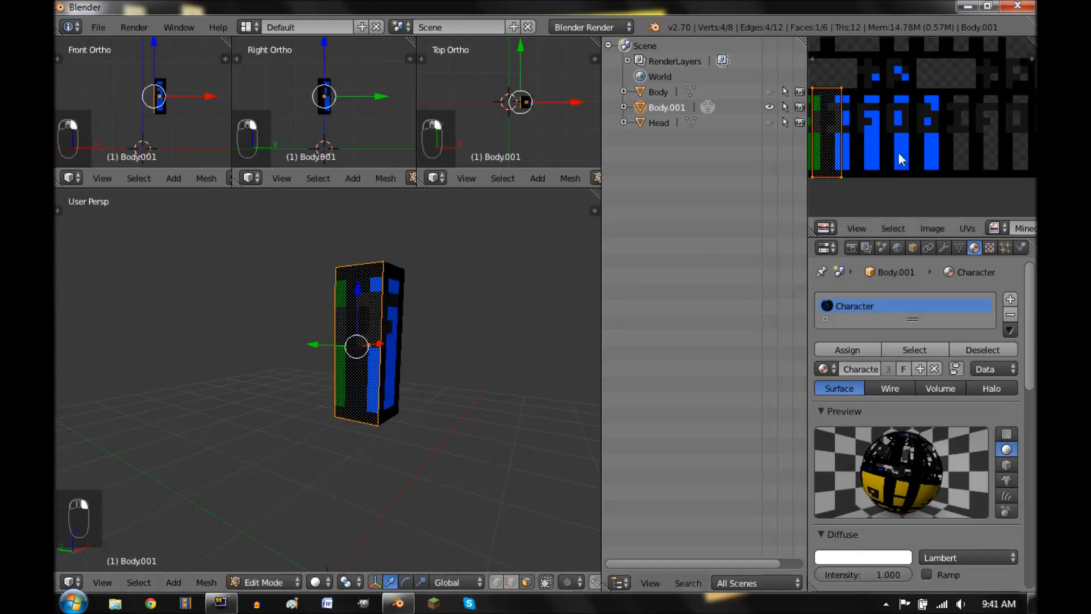
key("g")
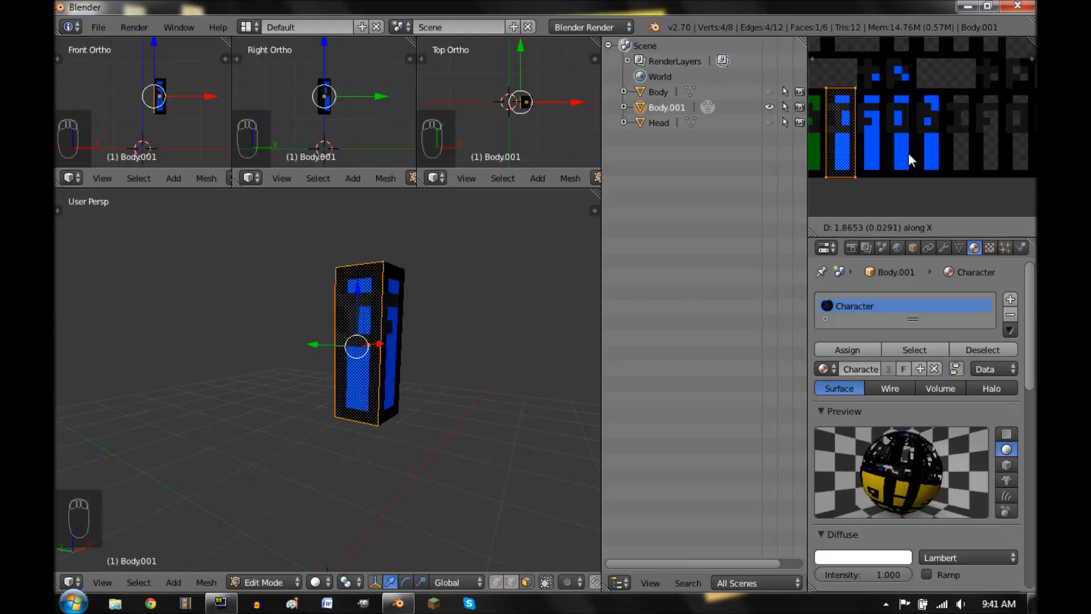
left_click(908, 152)
key("shift+s")
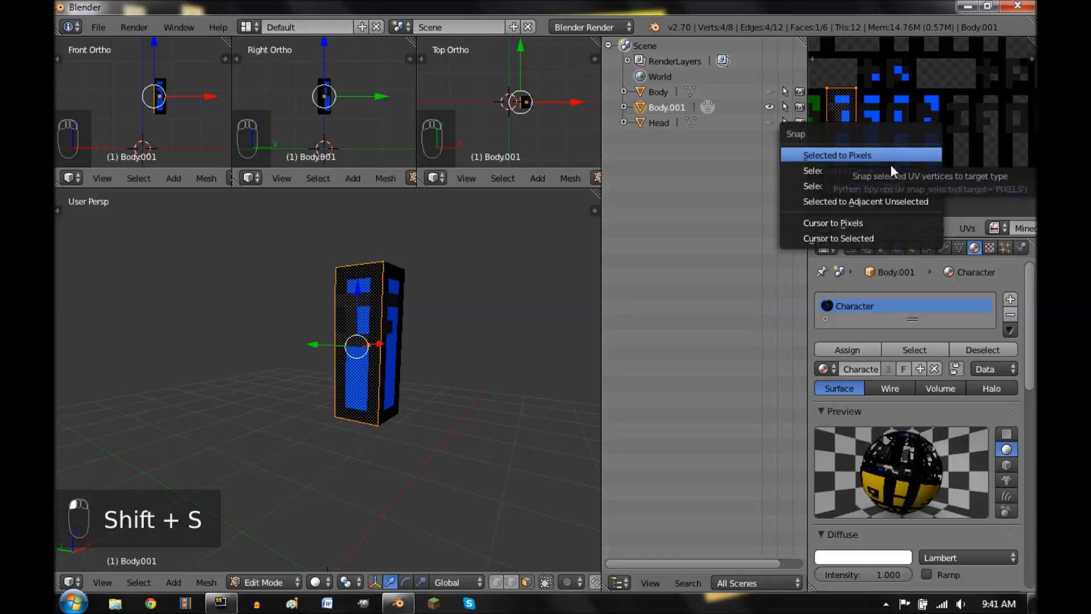
left_click(895, 156)
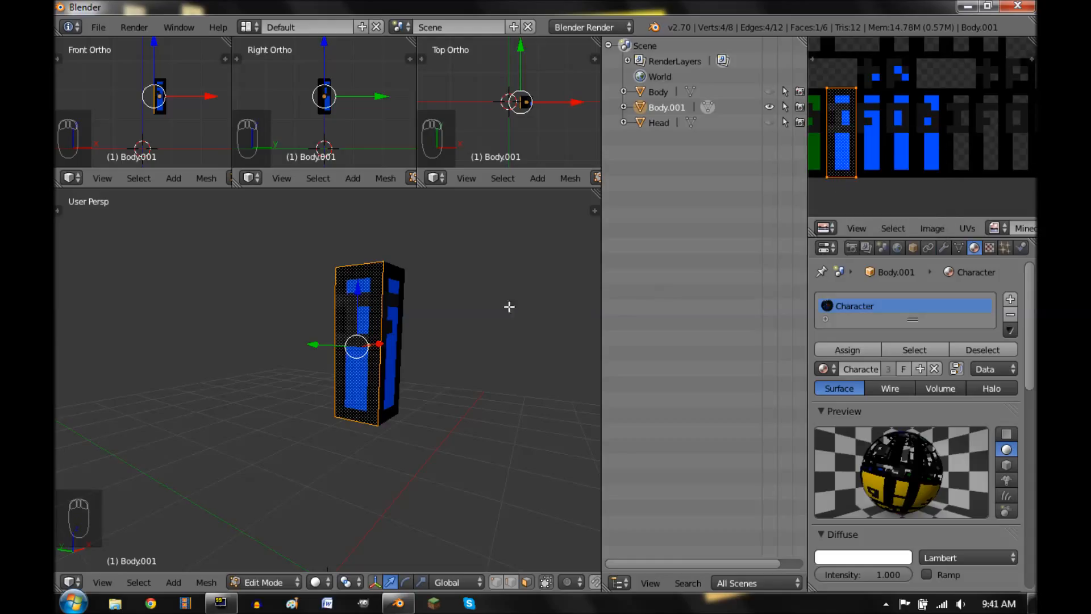
Step: Select the arm's back face and move its UVs along X so they frame the last blue strip
middle_click_drag(382, 317, 407, 333)
scroll(299, 331, "up", 3)
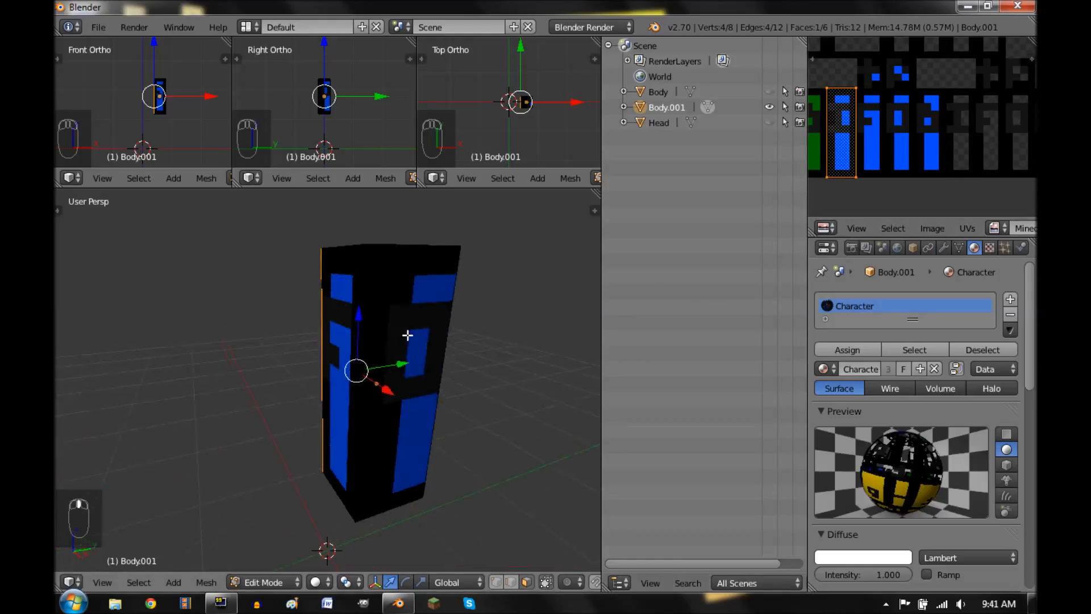
right_click(420, 331)
key("a")
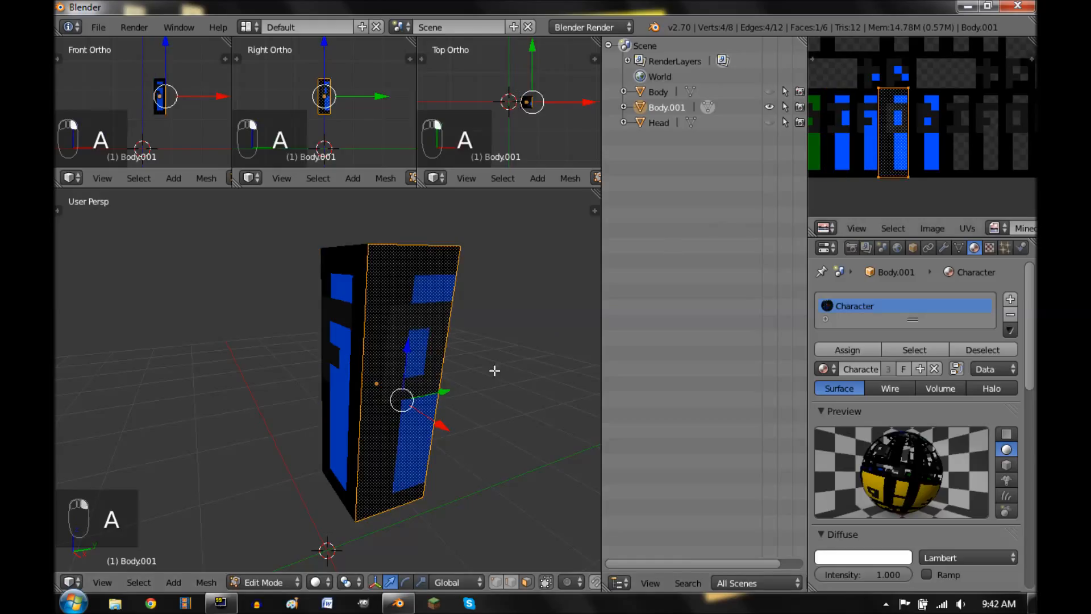
middle_click_drag(353, 377, 230, 353)
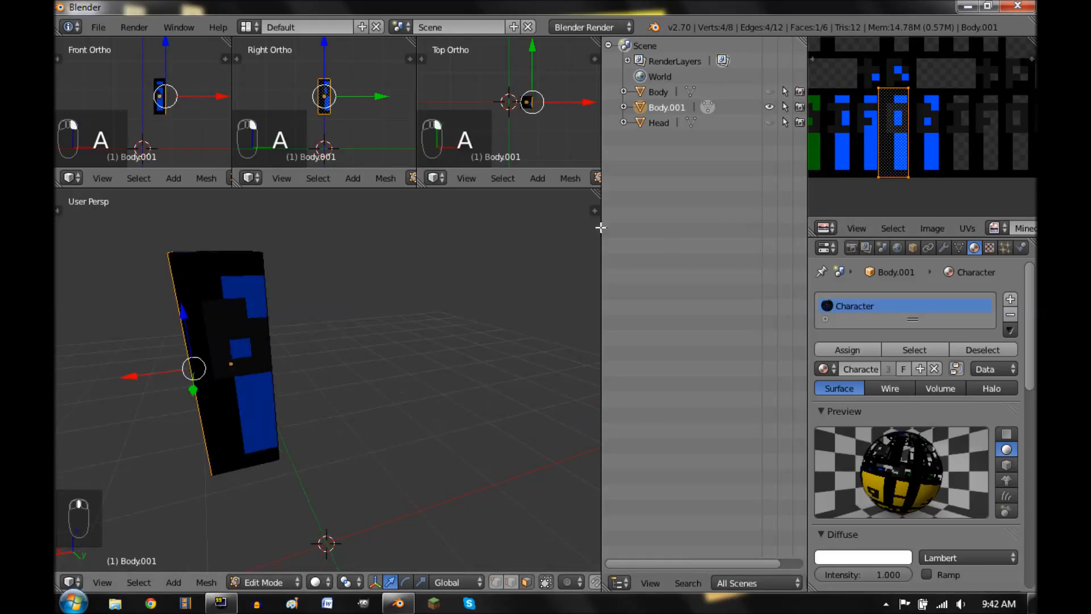
right_click(232, 352)
key("a")
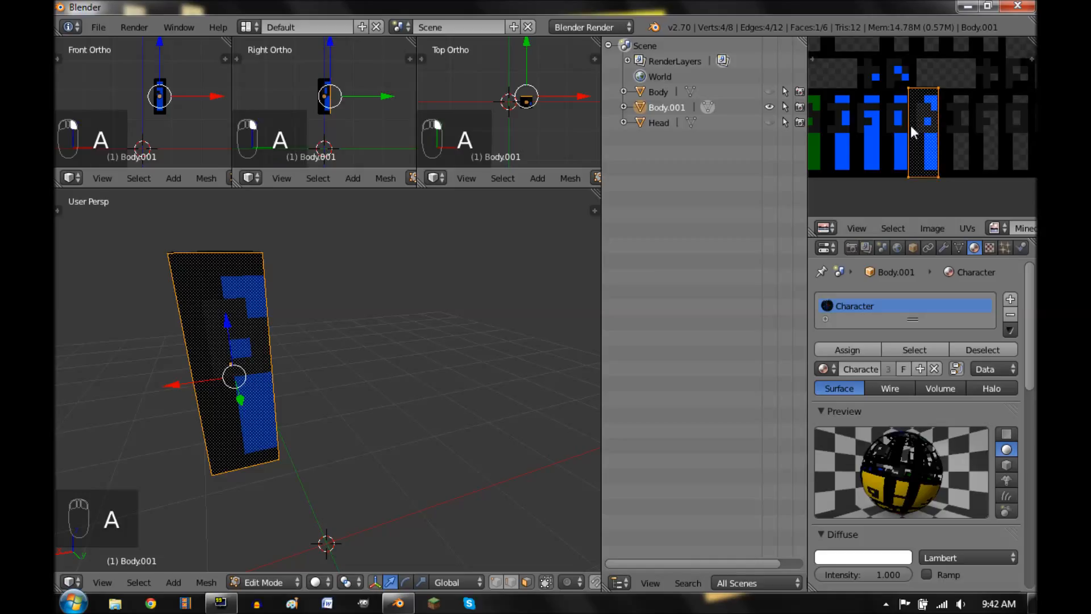
key("g")
left_click(921, 133)
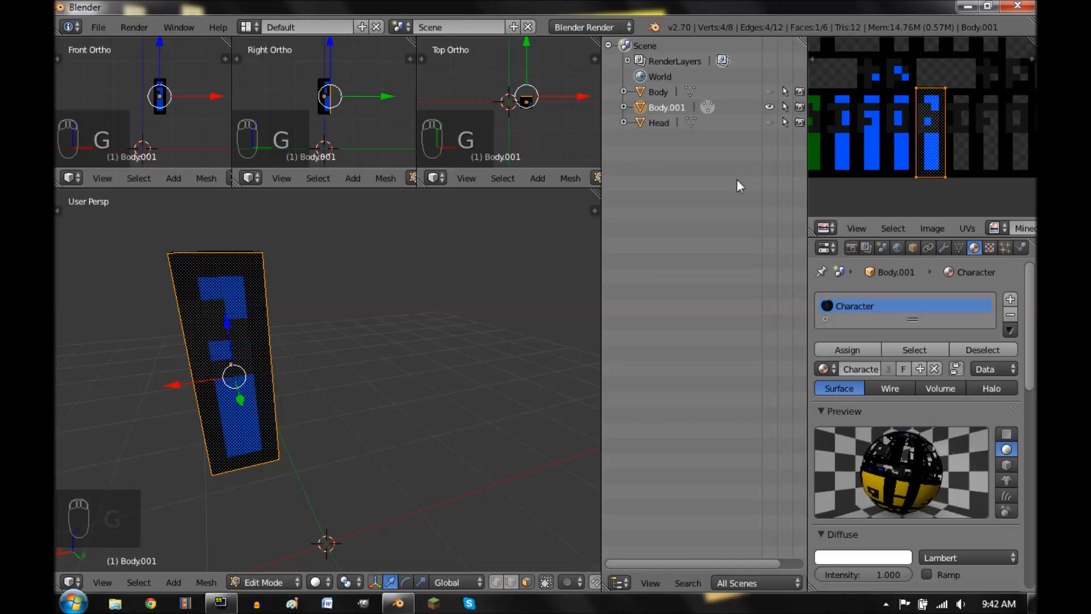
Step: Select the arm's top face and move its UVs 1 along X, followed by a further pixel onto its blue-marked square
middle_click_drag(334, 437, 467, 408)
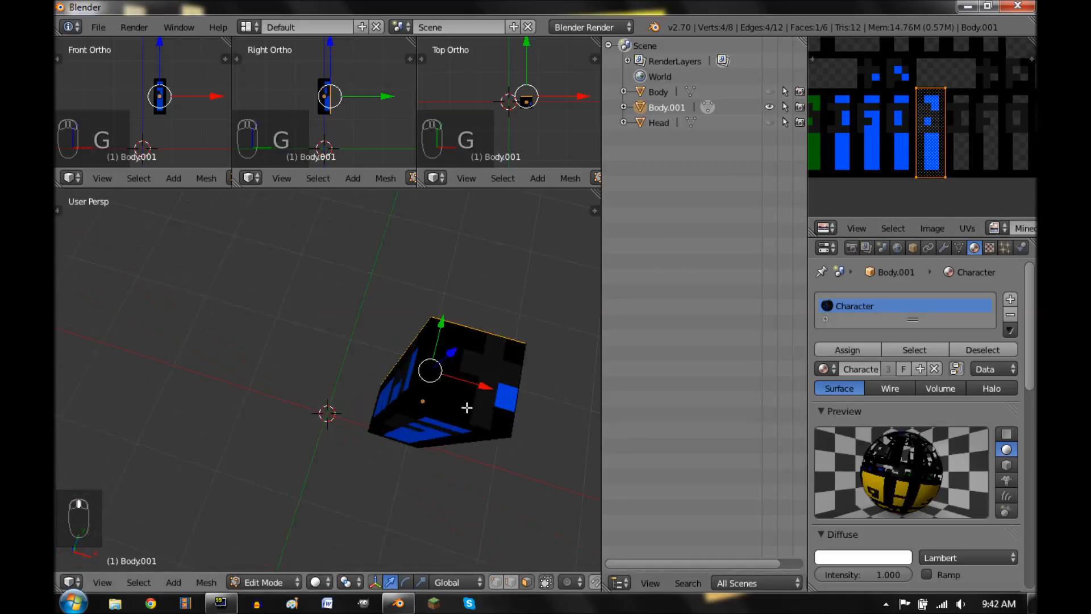
right_click(473, 380)
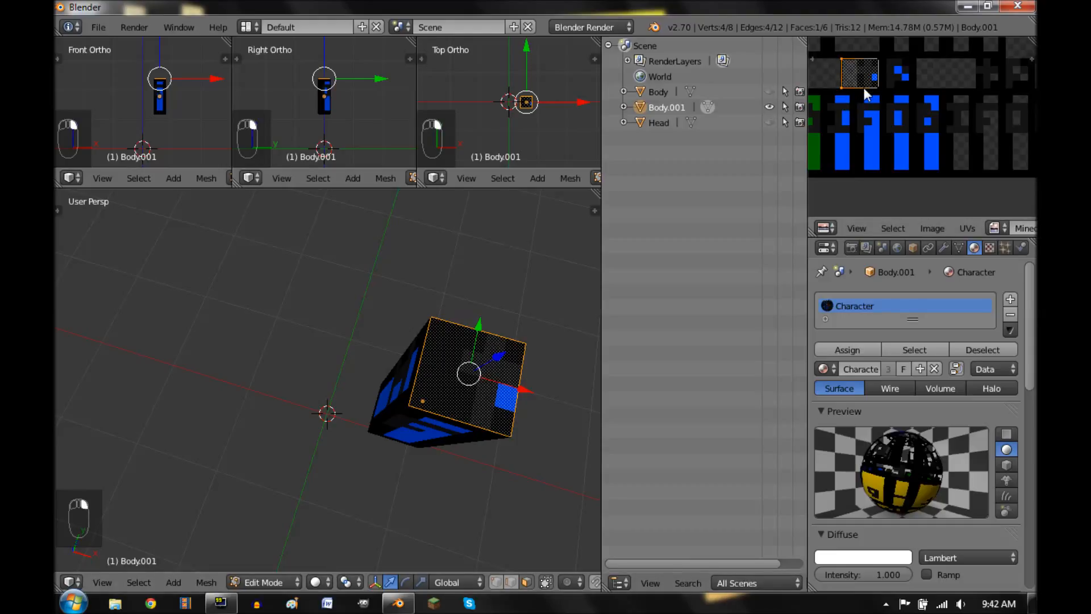
key("g")
key("x")
key("1")
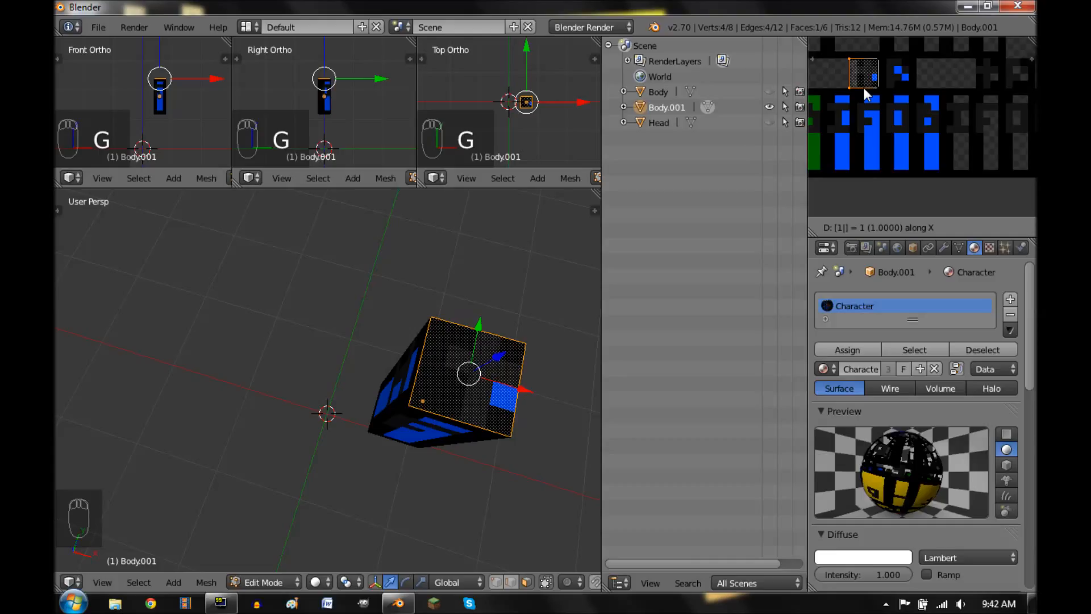
key("a")
key("a")
key("a")
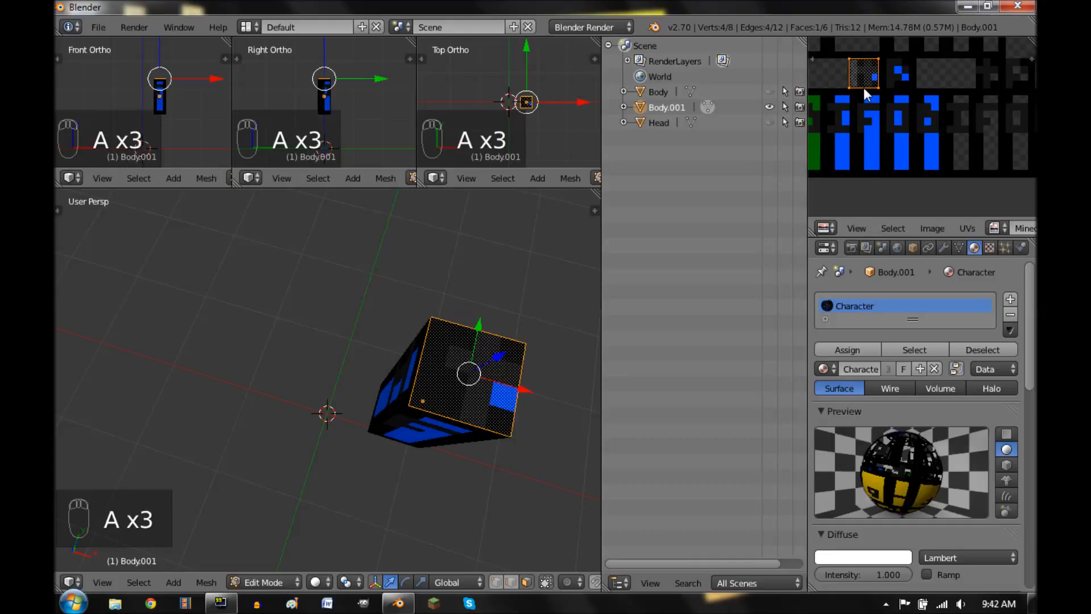
key("g")
left_click(864, 88)
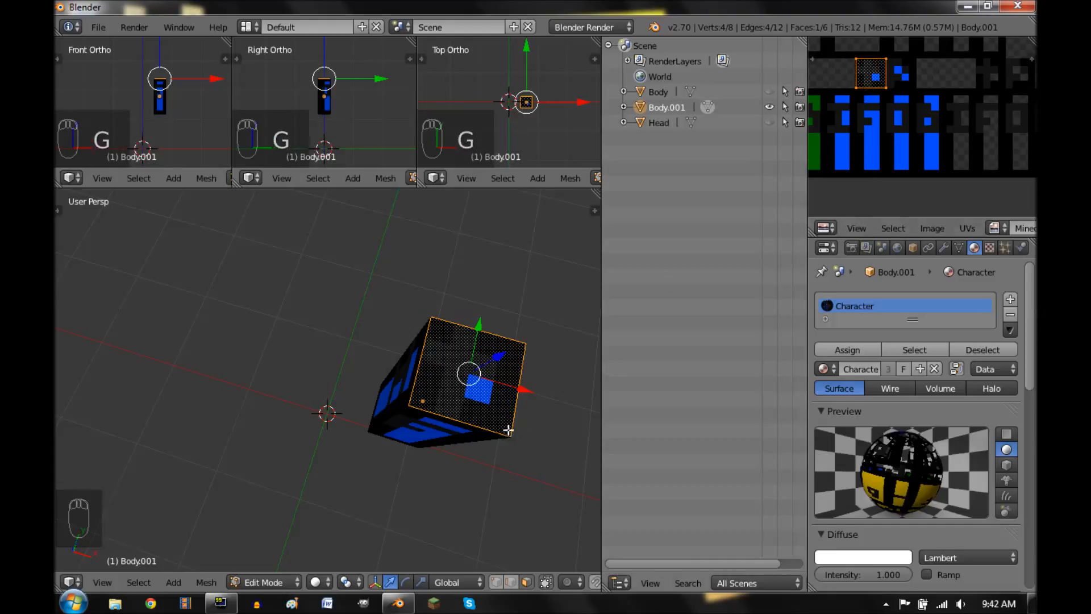
Step: Select the arm's bottom face and move its UVs 1 along X
middle_click_drag(534, 278, 507, 345)
middle_click_drag(499, 228, 445, 377)
right_click(445, 377)
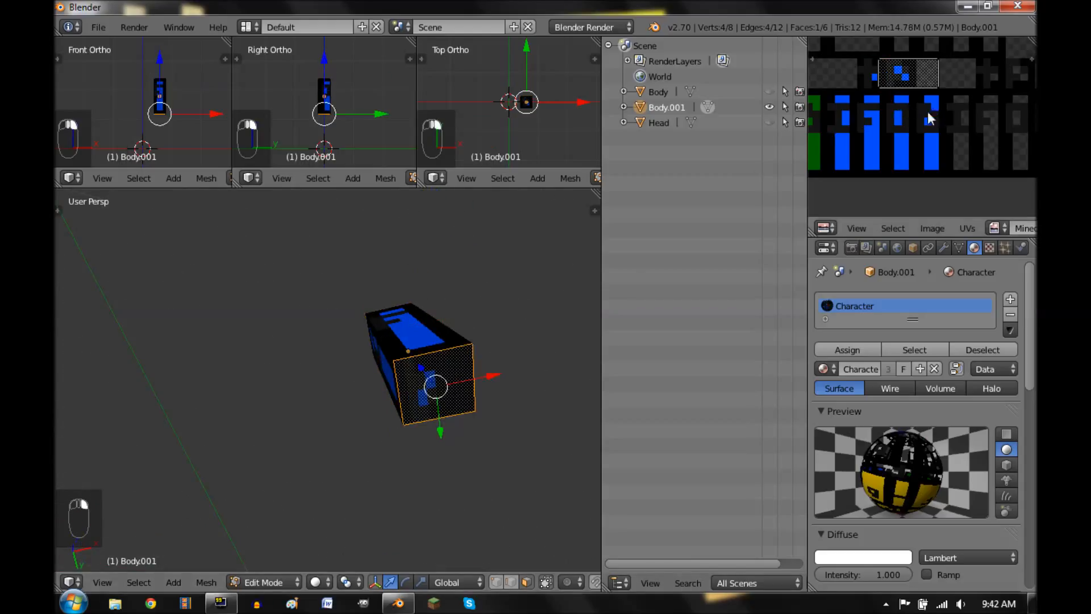
key("a")
key("g")
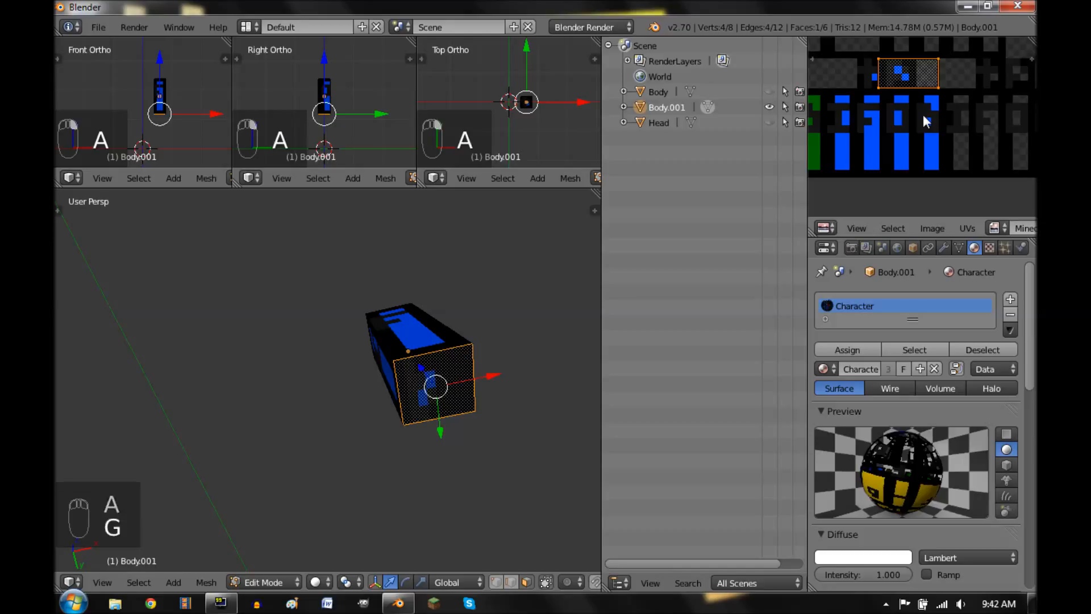
key("x")
key("1")
left_click(922, 114)
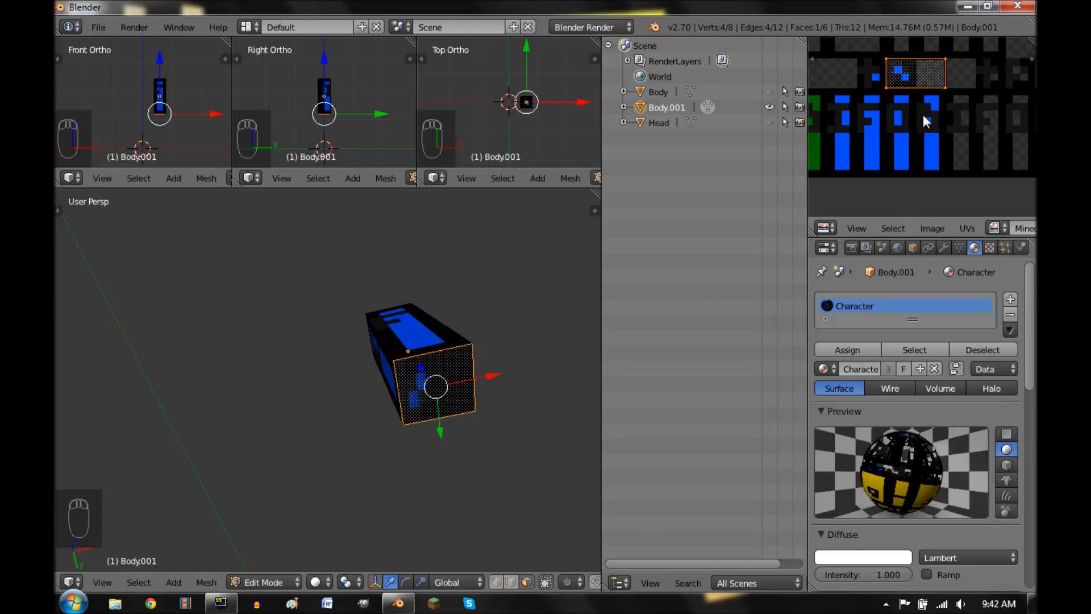
Step: Box-select the bottom face's outer UV edge and move it -4 along X
key("a")
key("b")
left_click_drag(922, 118, 964, 77)
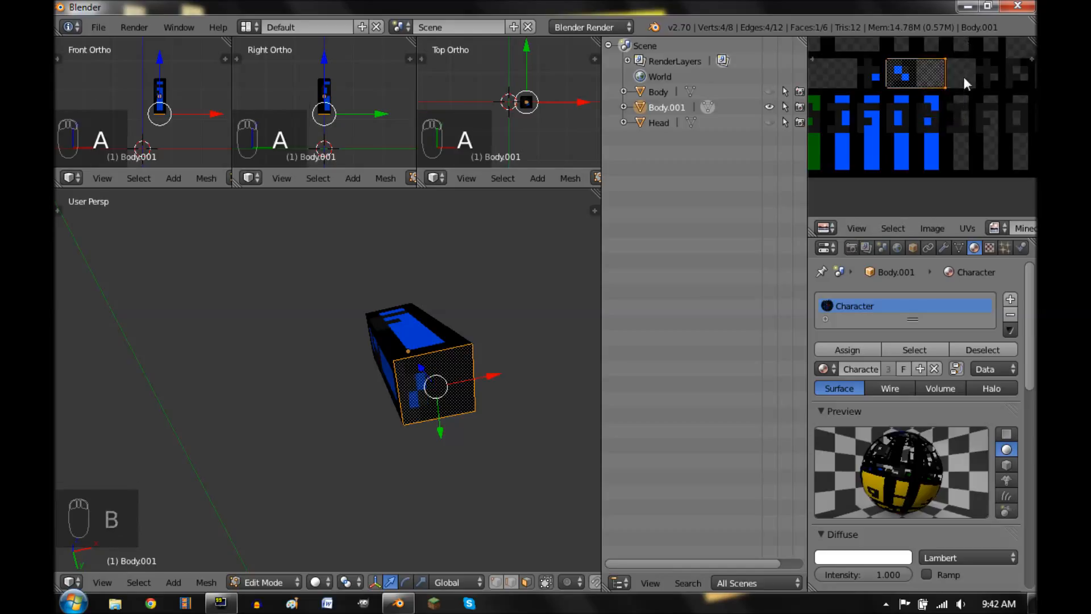
key("g")
type("x")
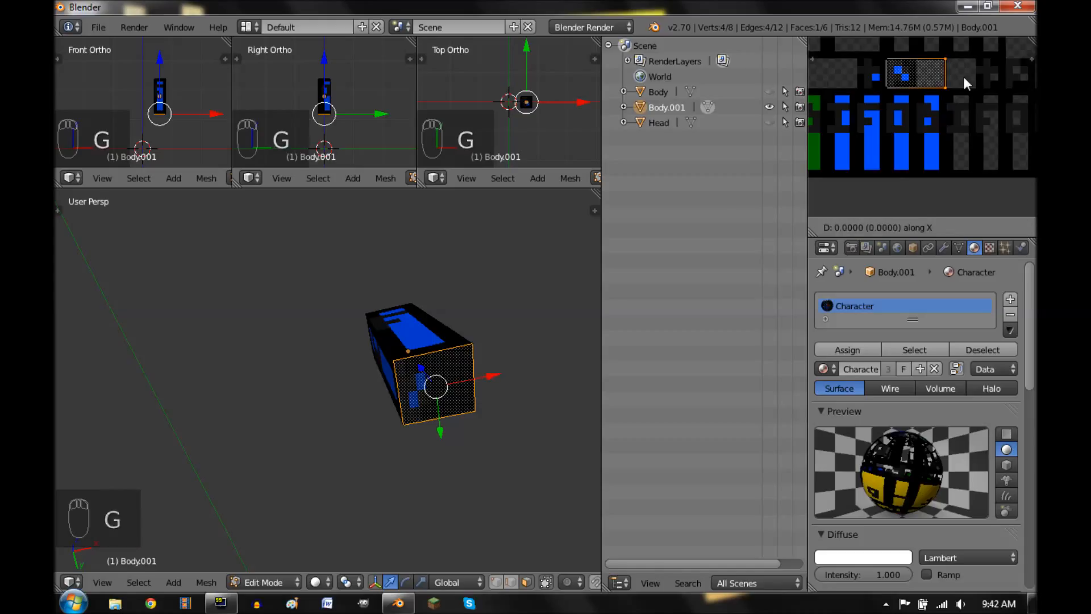
type("-4")
left_click(964, 77)
Step: Show all of the arm's UVs together and move the outer side face's UVs 1 along X onto the third blue strip
key("a")
key("a")
key("a")
key("a")
key("a")
key("a")
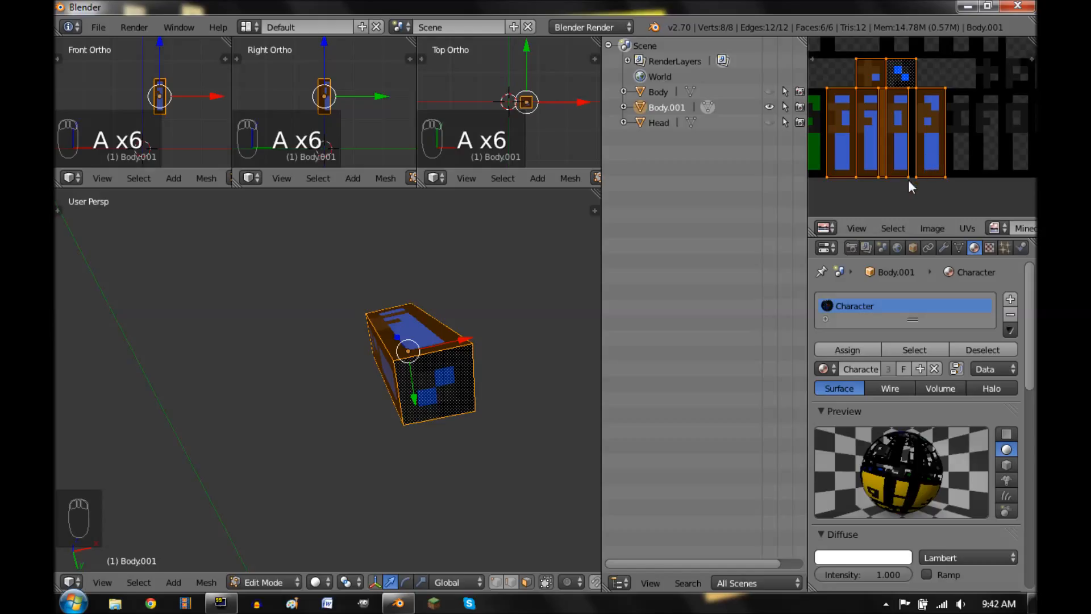
middle_click_drag(408, 467, 423, 405)
right_click(423, 406)
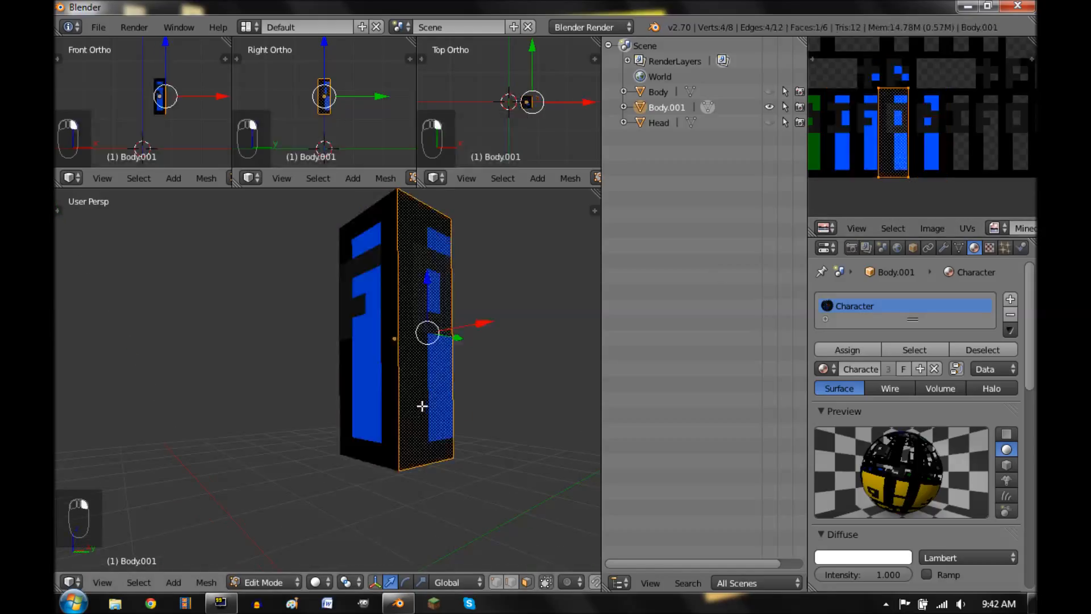
key("g")
key("x")
key("1")
left_click(893, 194)
Step: Examine the UV placement of the arm's inner side and back faces and of the whole layout
middle_click_drag(343, 357, 282, 317)
right_click(343, 324)
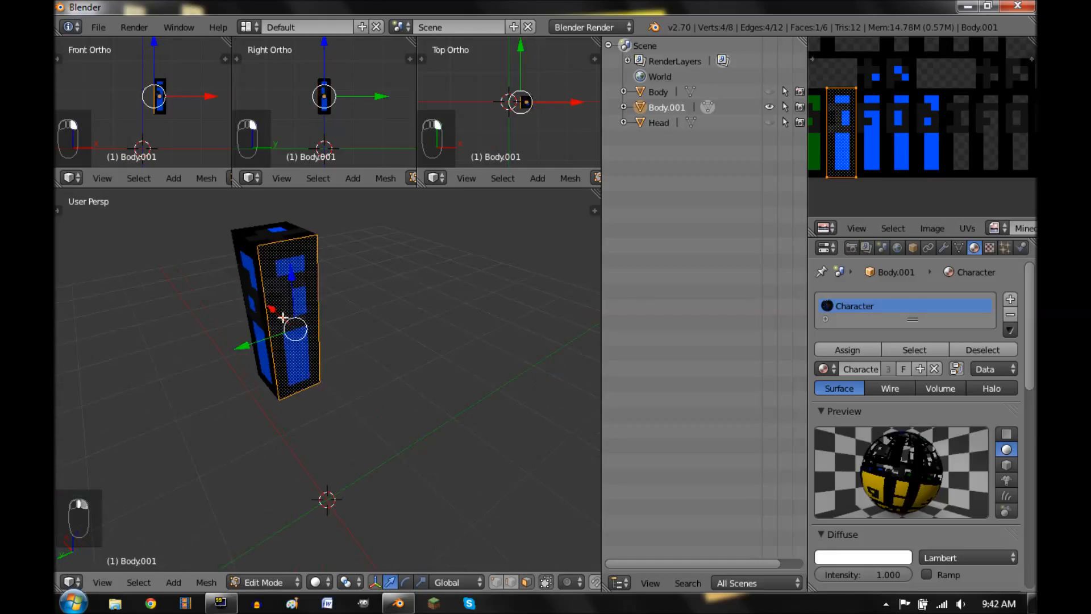
middle_click_drag(360, 312, 389, 309)
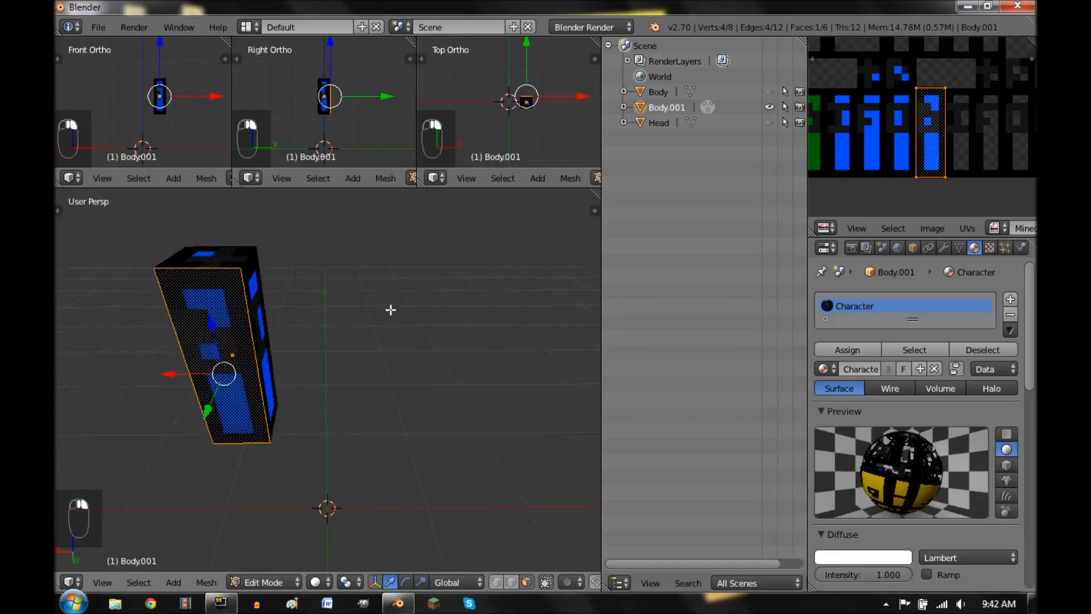
key("a")
key("a")
key("a")
middle_click_drag(268, 301, 347, 334)
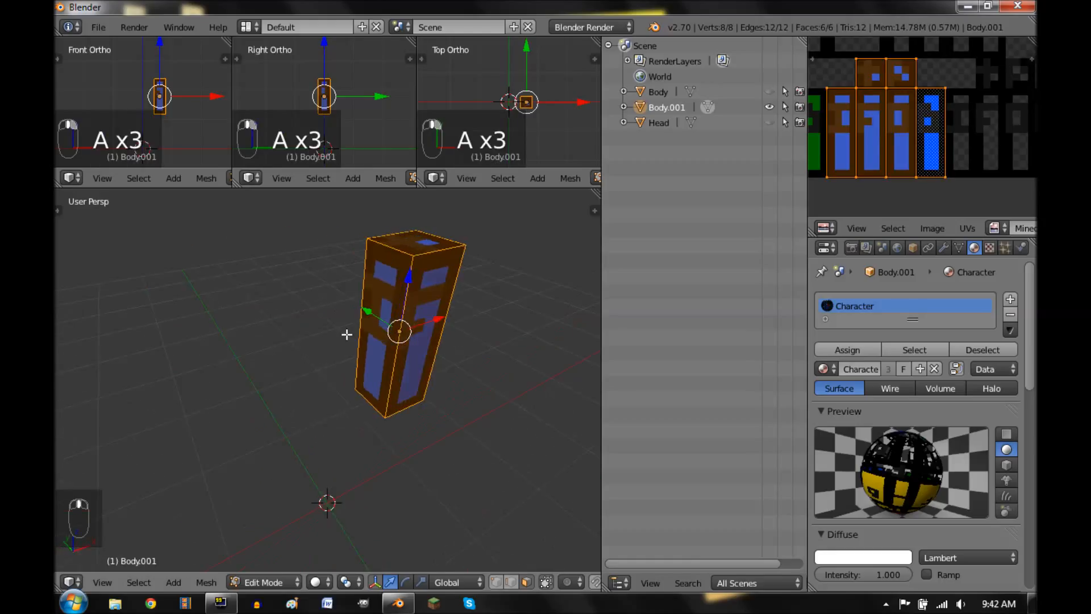
Step: Return to Object Mode in front view and unhide the Body and Head
key("KP_1")
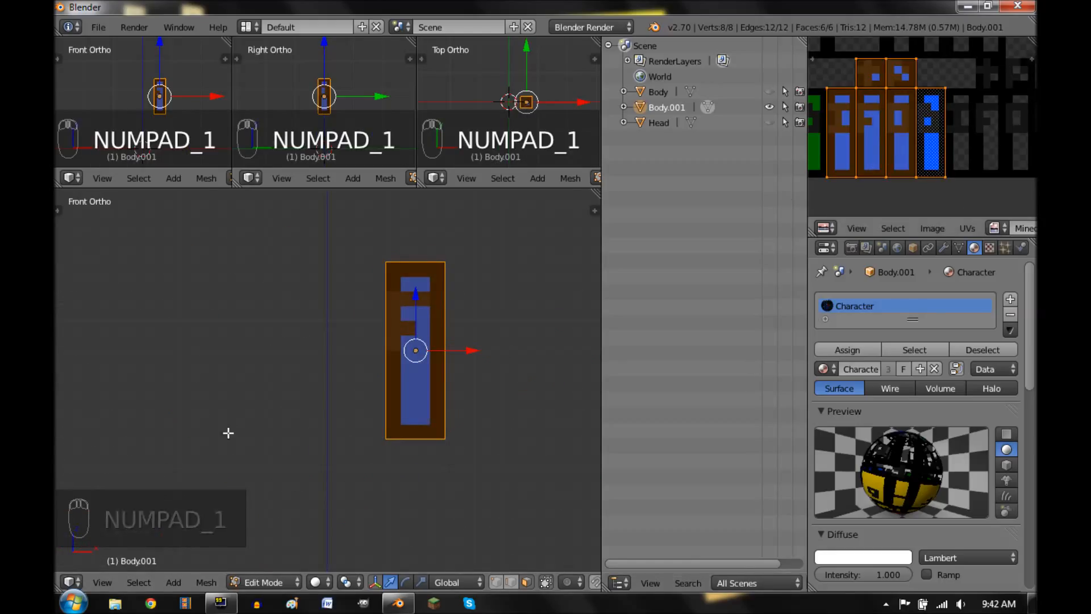
key("Tab")
key("shift+c")
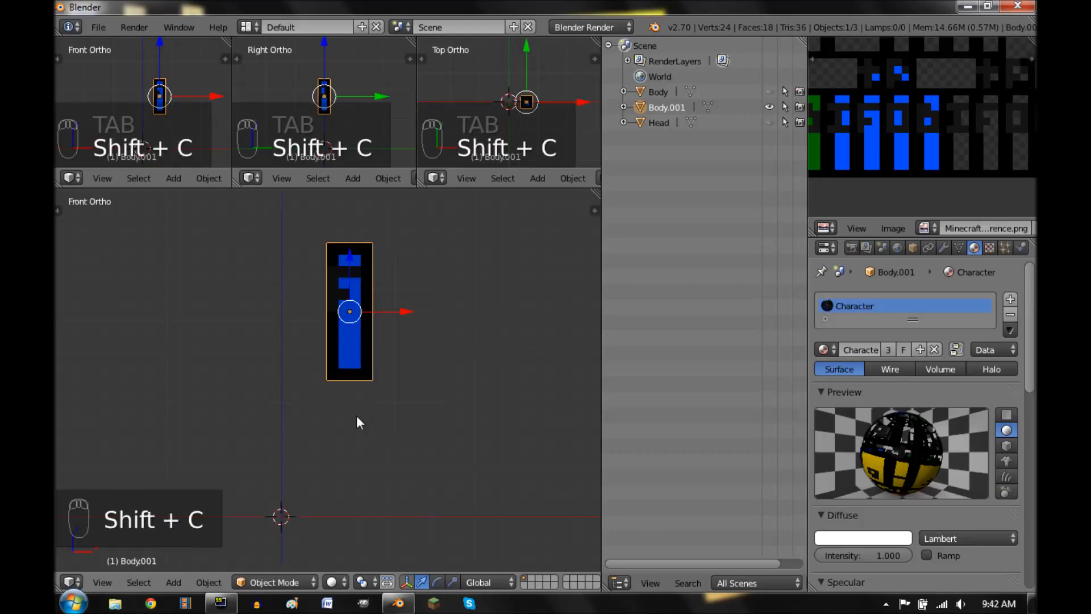
key("1")
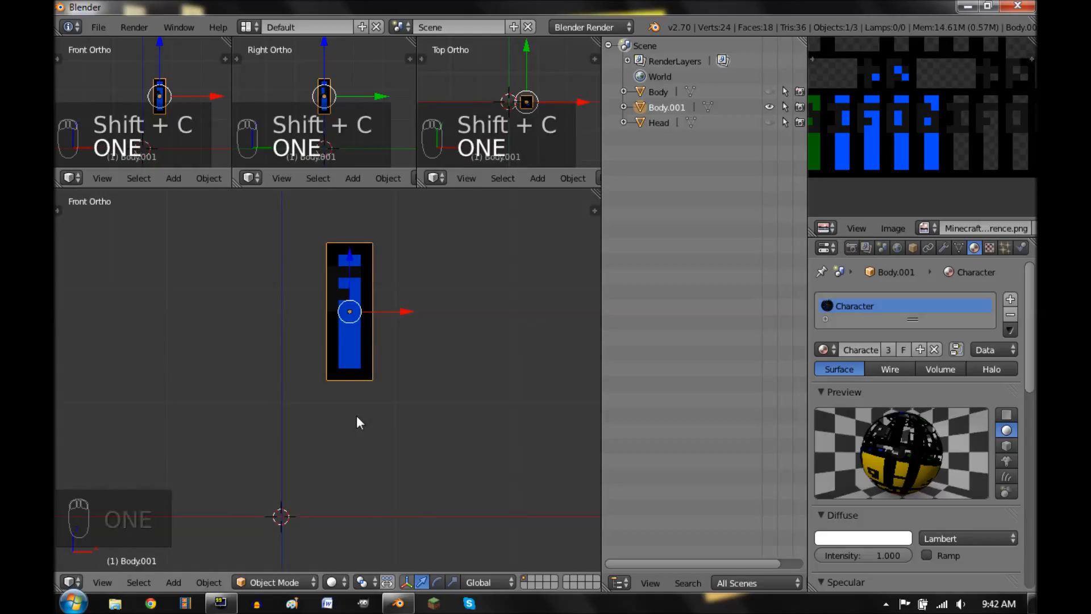
key("alt+h")
right_click(356, 354)
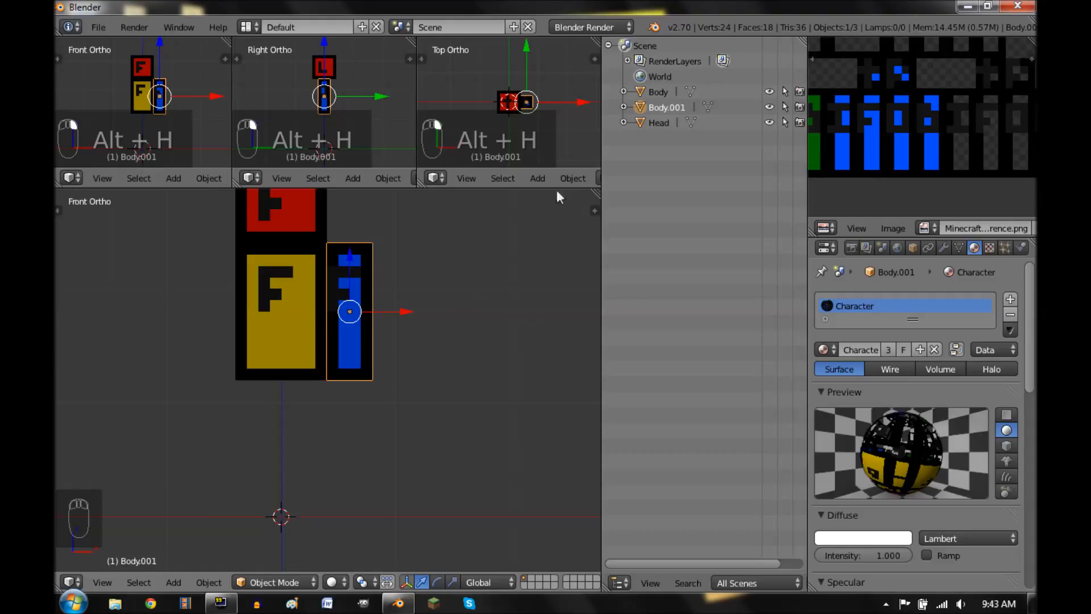
Step: Rename the Body.001 object as Arm.L
double_click(665, 107)
type("A")
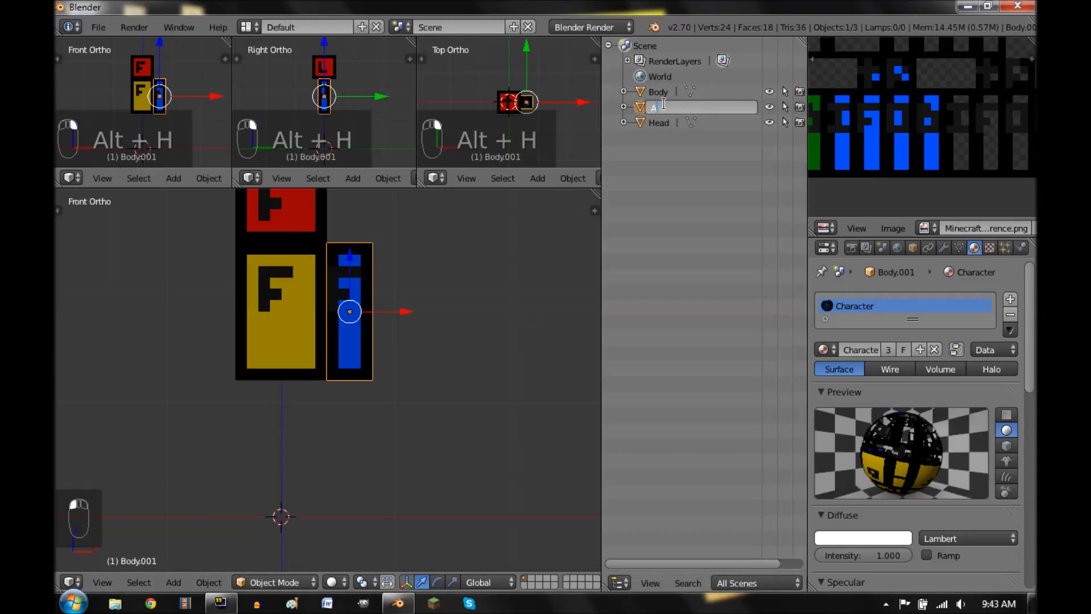
type("rm.L")
key("Return")
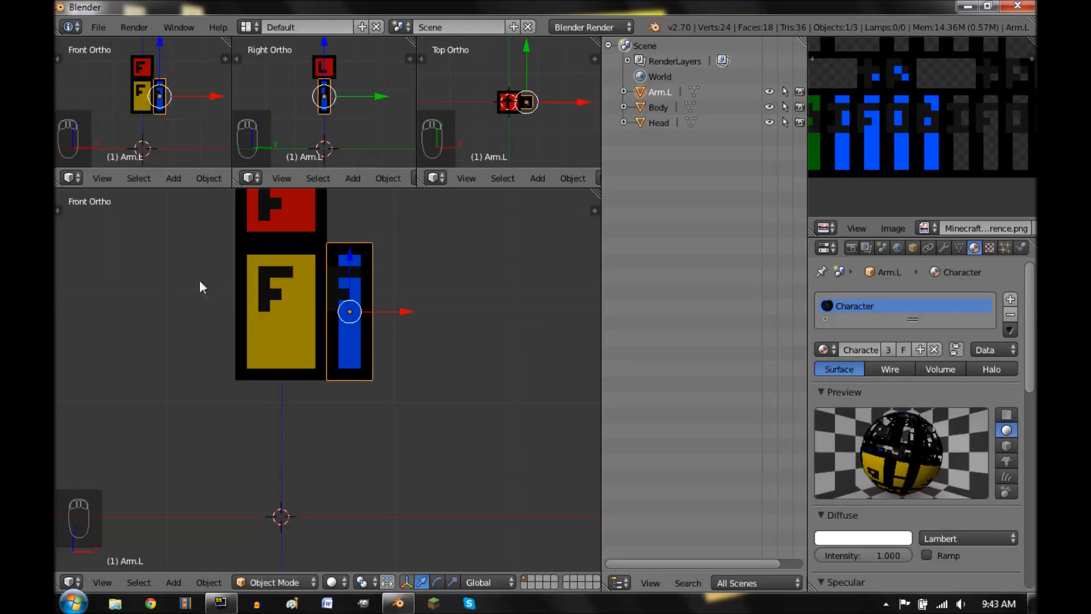
Step: Duplicate Arm.L along X against the body's opposite side and rename the copy as Arm.R
key("shift+d")
key("x")
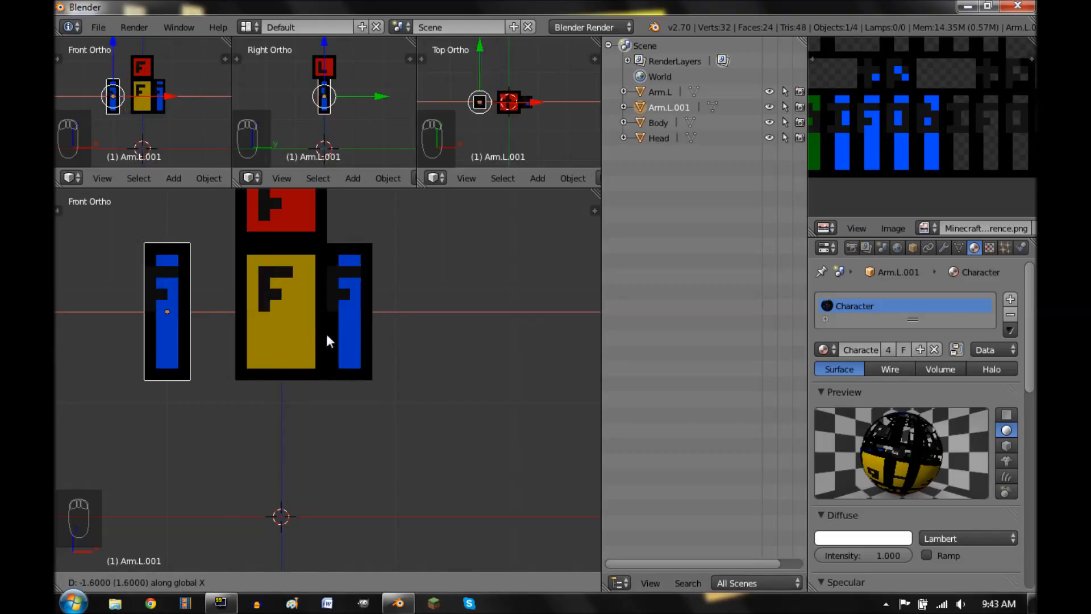
left_click(357, 334)
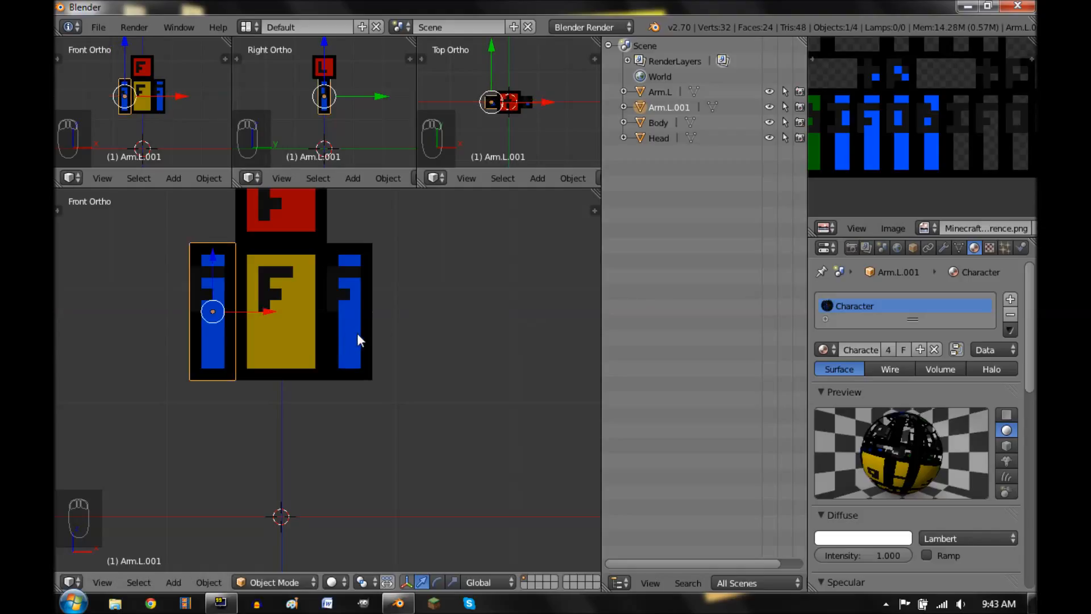
double_click(680, 108)
type("Arm.R")
key("Return")
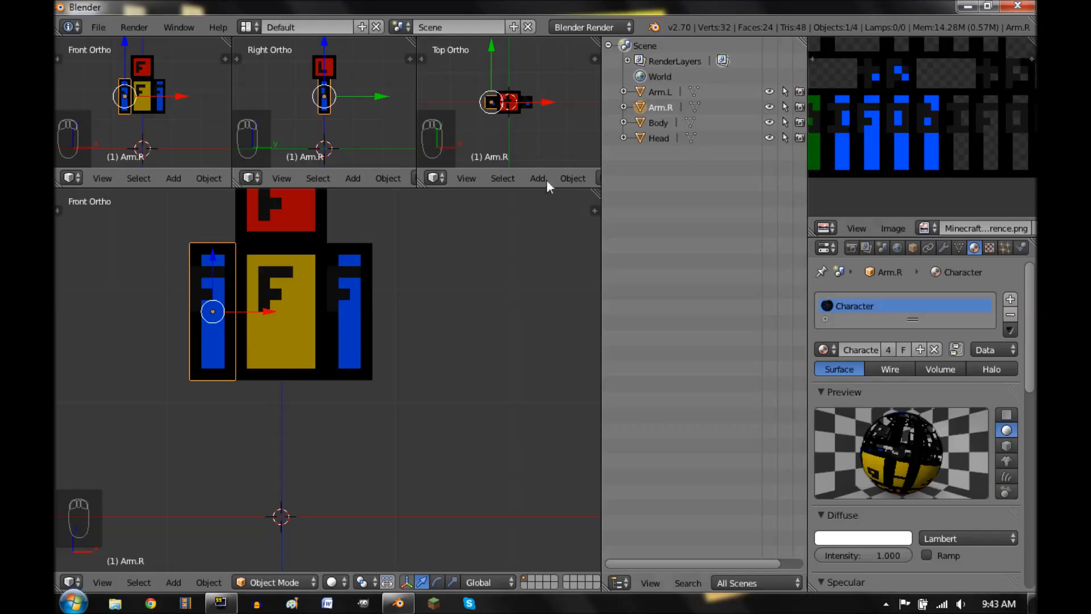
Step: Move Arm.R's whole UV island in Edit Mode onto the upper blue strips beside the yellow body area
key("Tab")
scroll(915, 125, "down", 3)
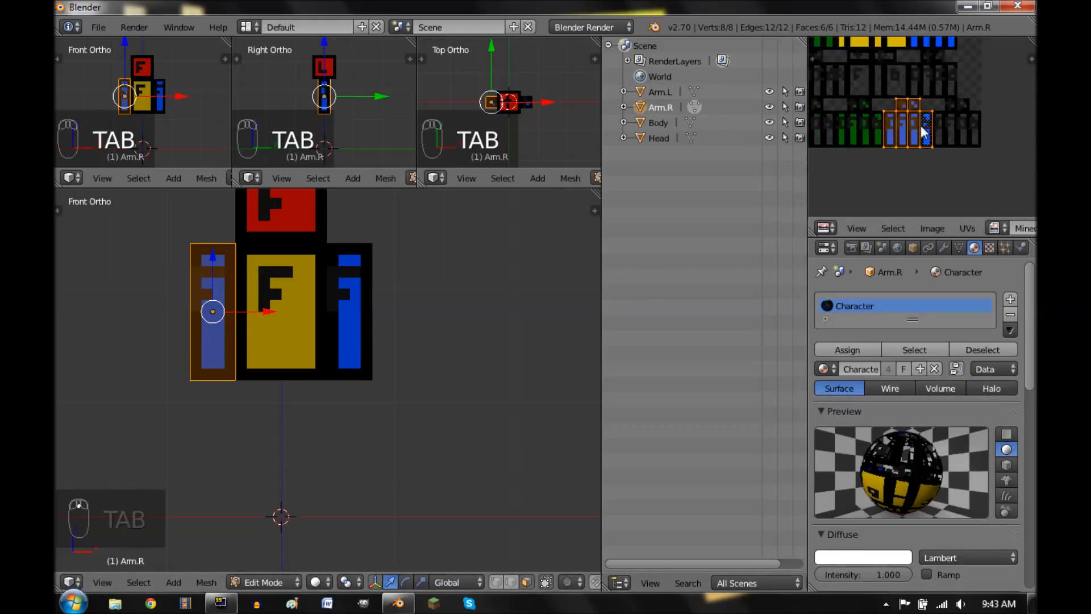
middle_click_drag(900, 159, 903, 166)
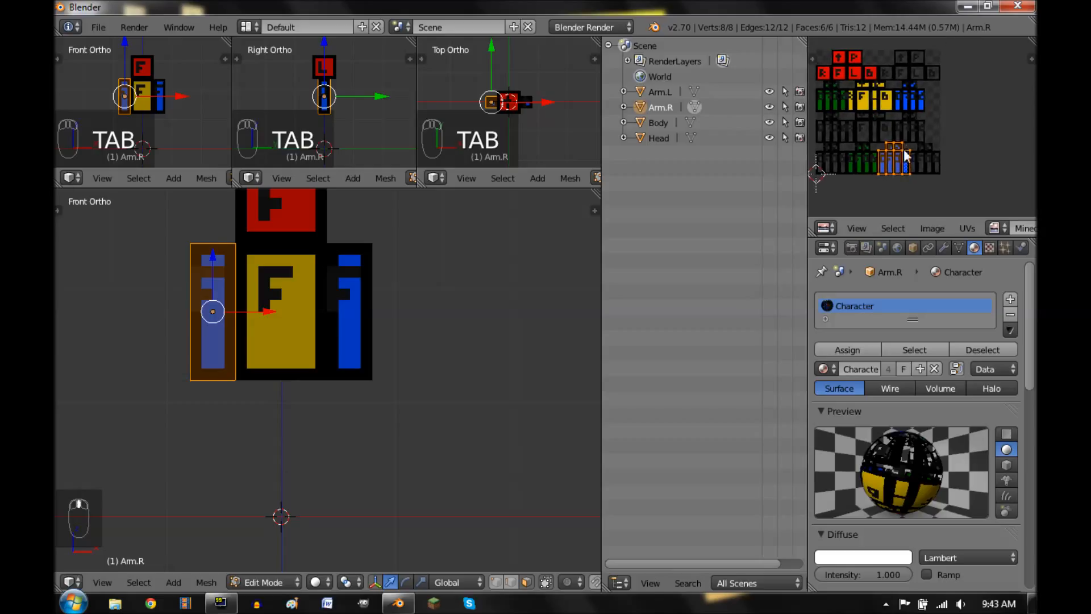
key("g")
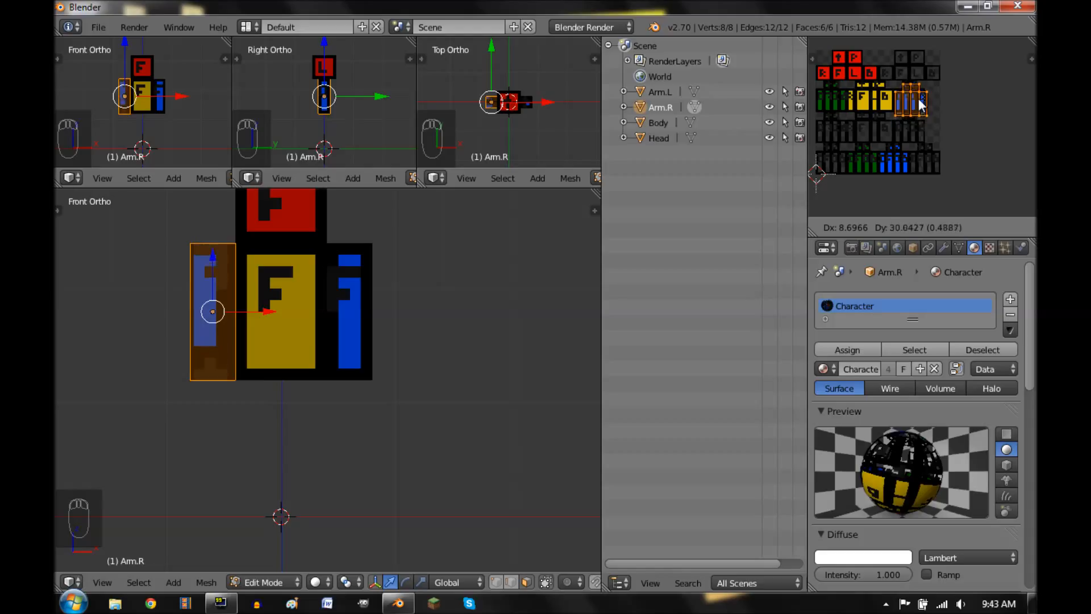
left_click(921, 106)
Step: Fine-align Arm.R's UV island with the upper blue strips, snap it to pixels and return to Object Mode
scroll(919, 99, "up", 4)
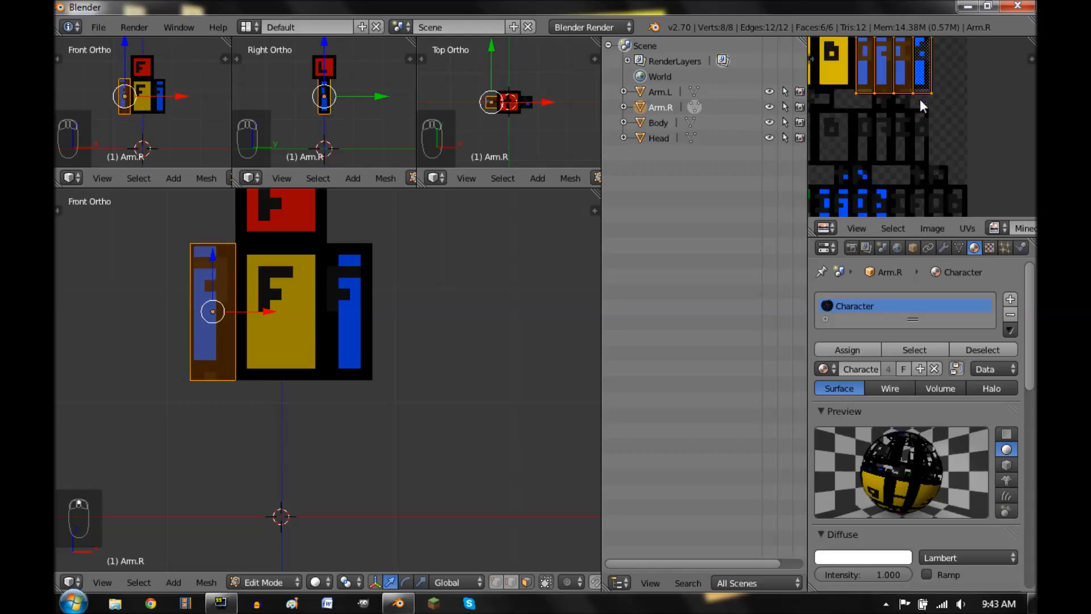
scroll(945, 160, "up", 1)
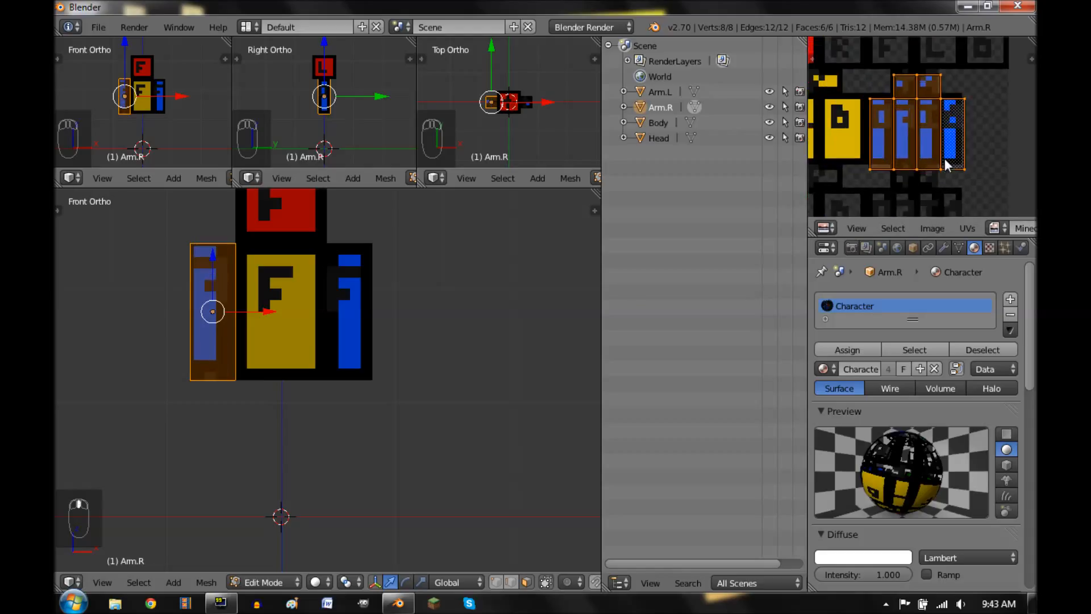
key("g")
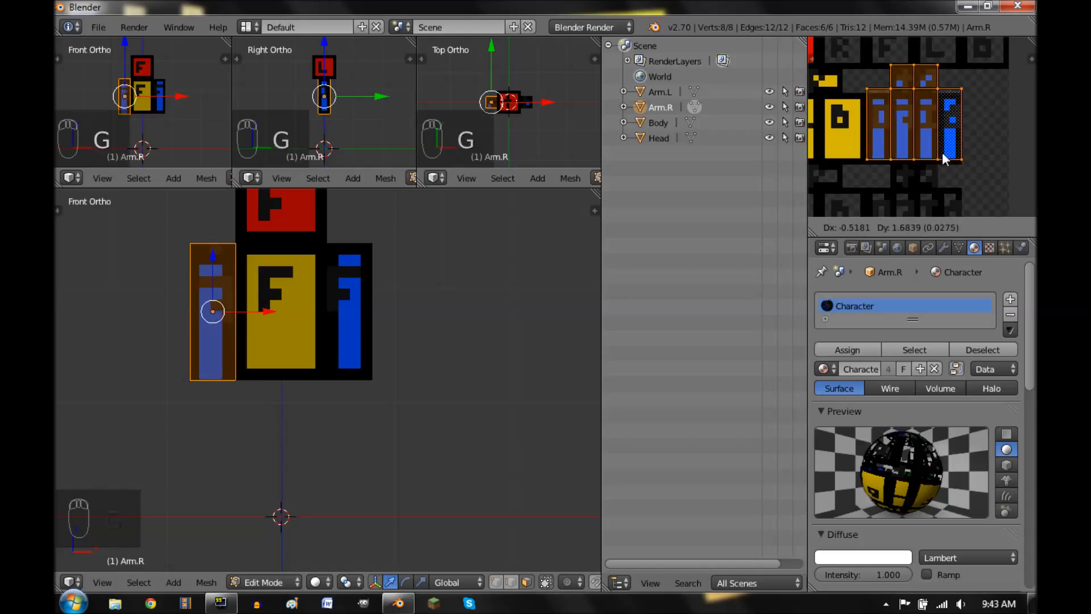
left_click(944, 160)
key("shift+s")
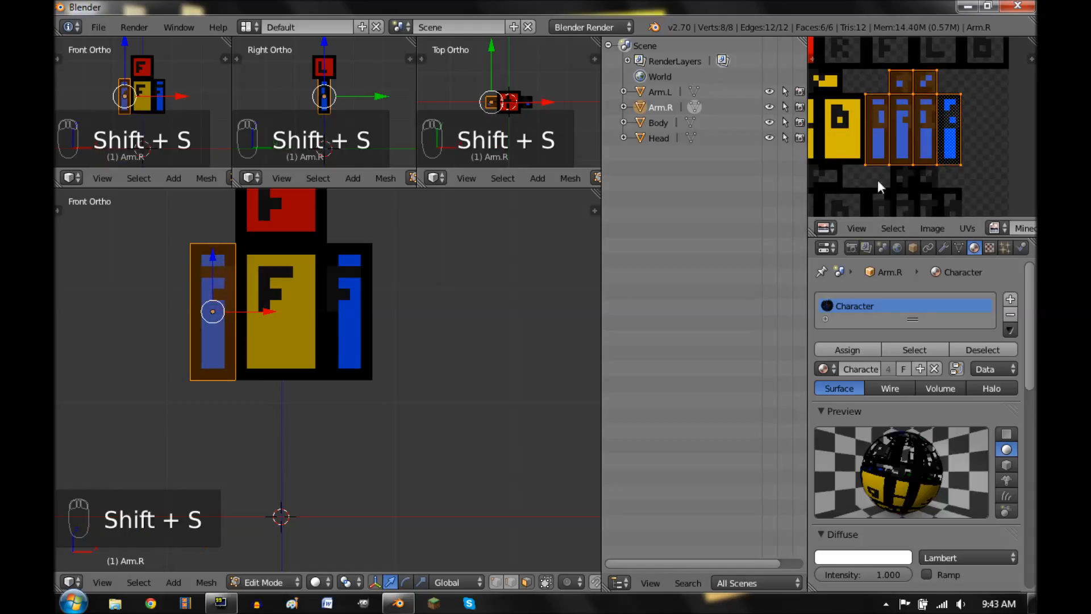
key("Tab")
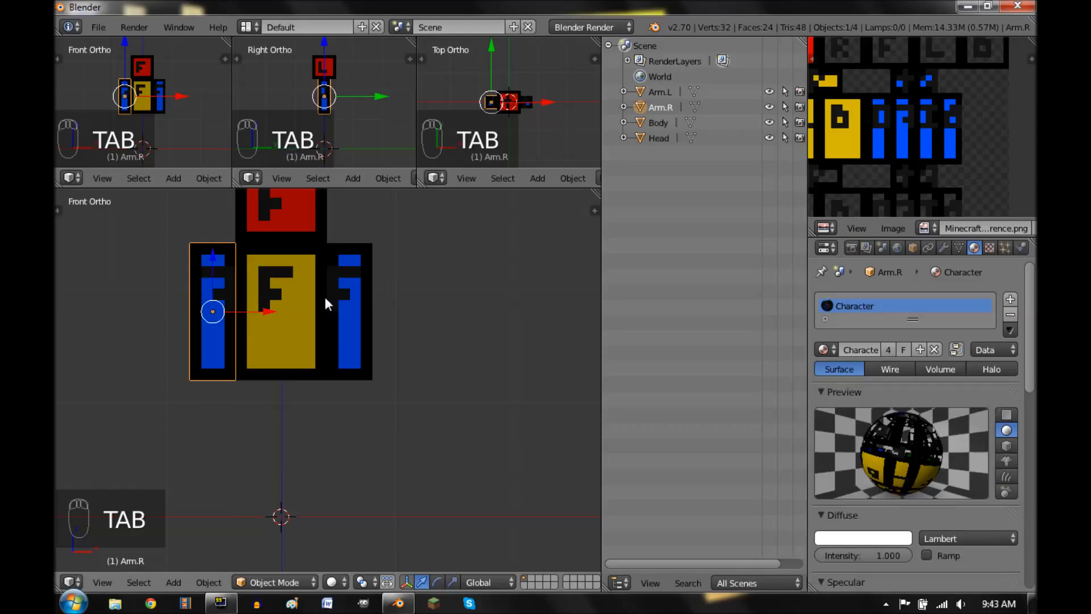
Step: Duplicate Arm.R beneath the body as the right leg and map its UVs, snapped to pixels, onto the green strips beside the yellow area
key("shift+d")
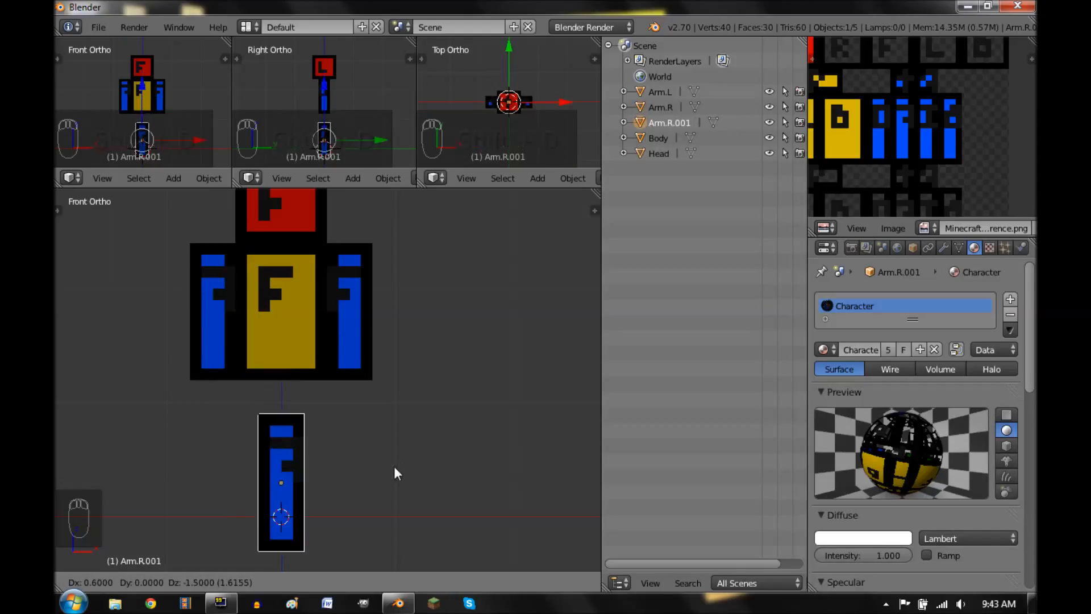
left_click(367, 428)
key("Tab")
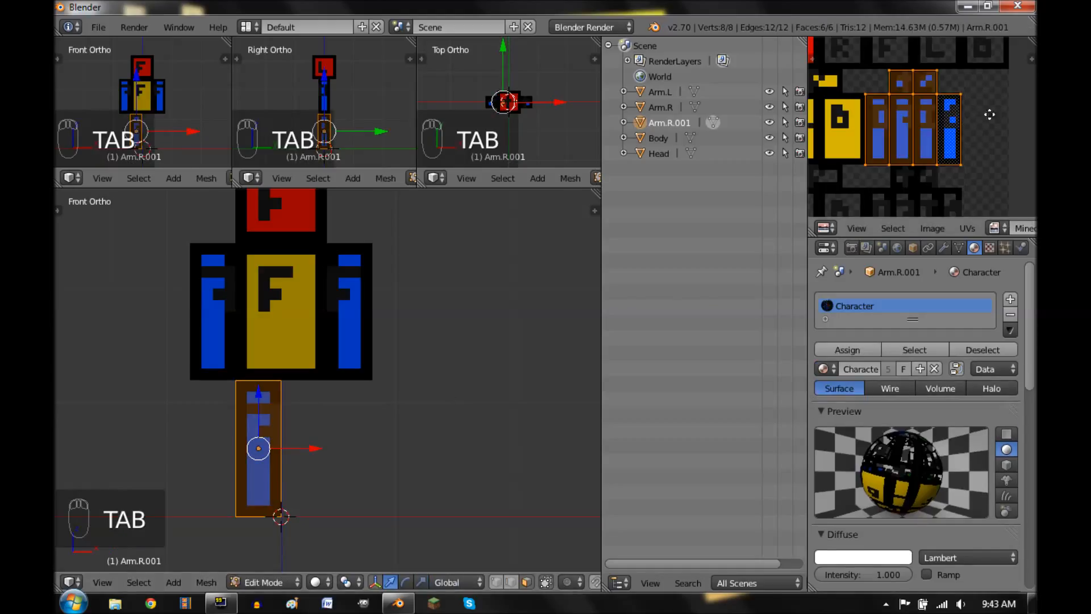
middle_click_drag(980, 118, 1032, 106)
middle_click_drag(872, 126, 991, 126)
middle_click_drag(910, 134, 932, 130)
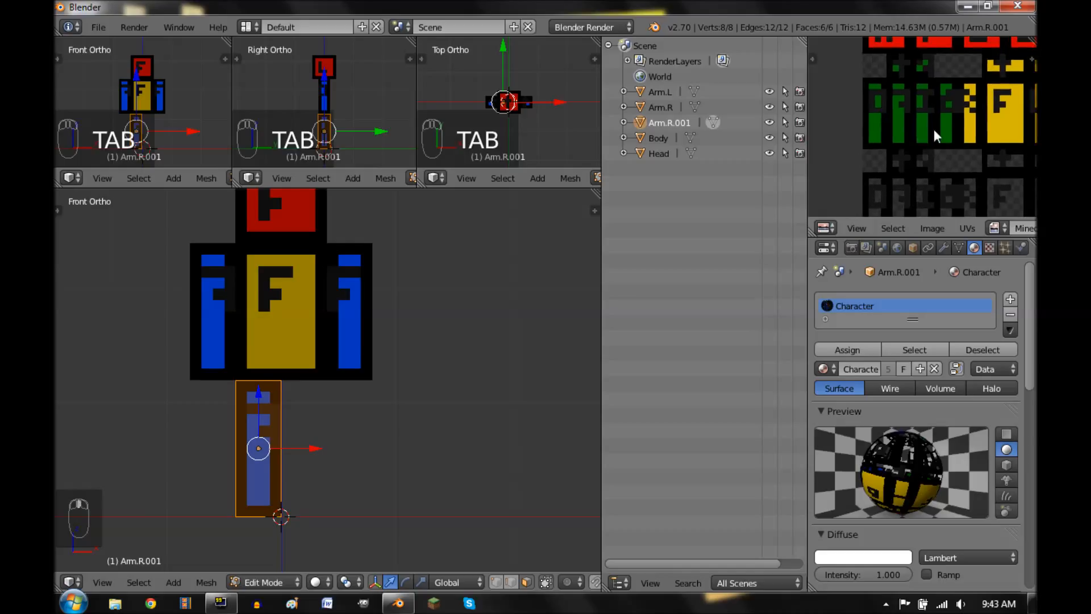
key("g")
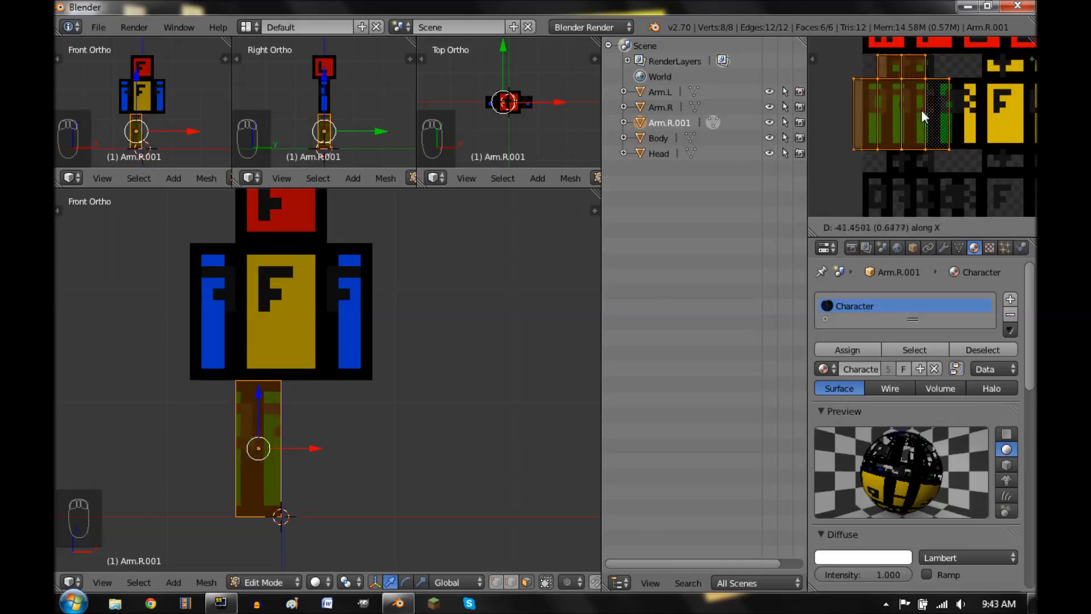
left_click(921, 110)
key("shift+s")
left_click(922, 110)
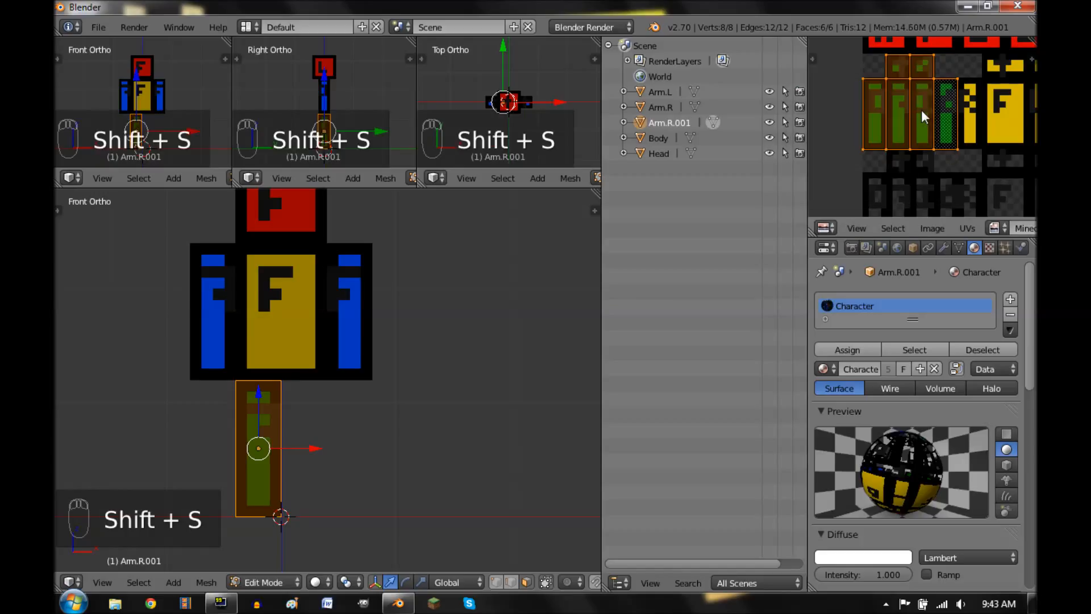
key("Tab")
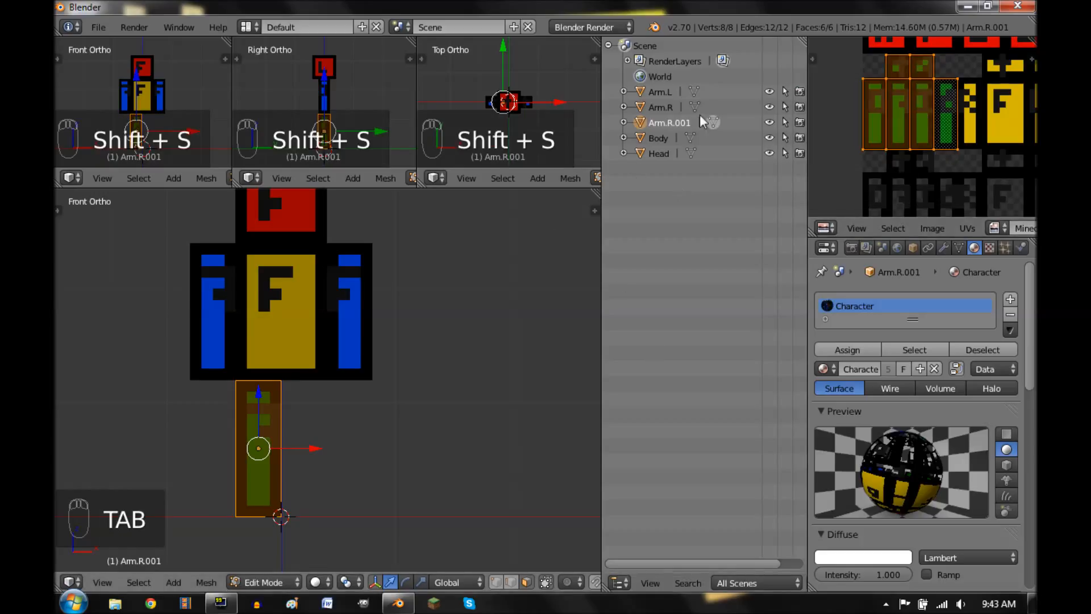
key("Tab")
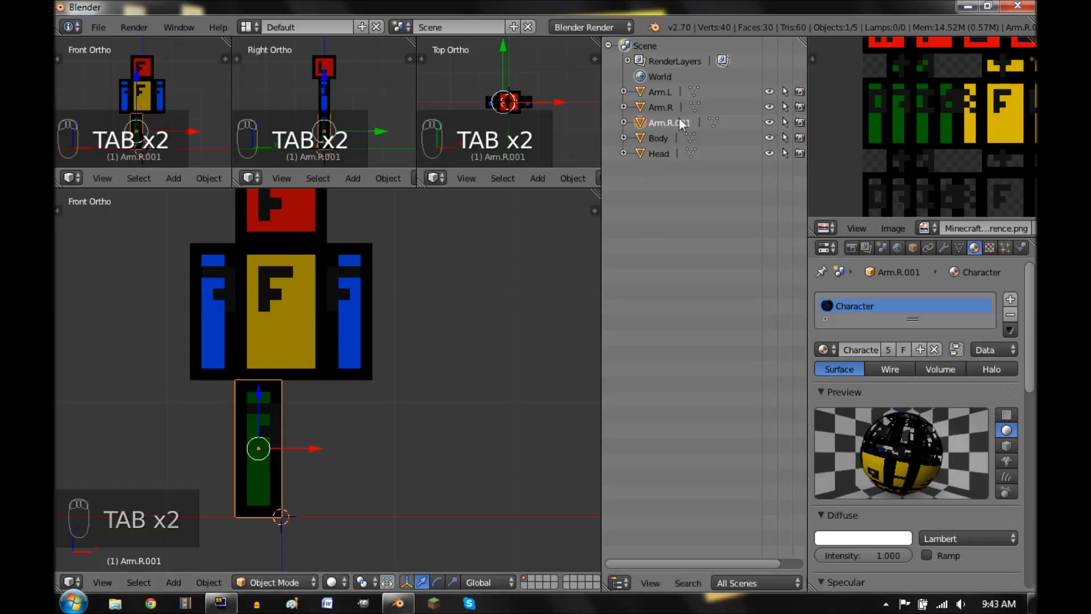
Step: Rename the right leg object as Leg.R
double_click(679, 123)
type("A")
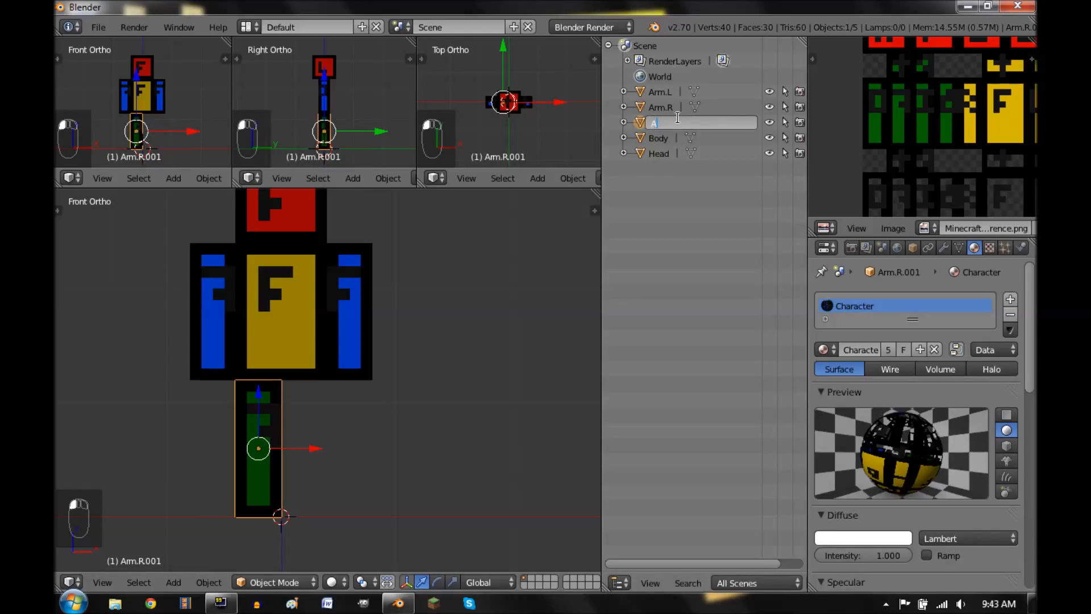
type("eg.R")
key("Return")
Step: Duplicate Leg.R by 0.4 along X to form the left leg beside it
key("shift+d")
key("x")
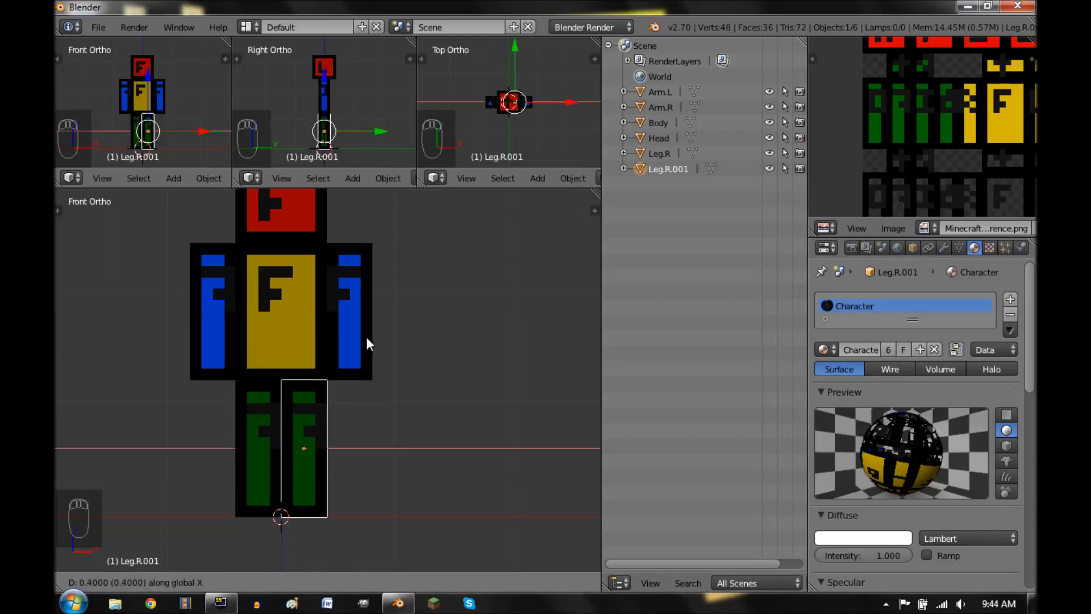
left_click(366, 336)
Step: Move the left leg's UV island onto the lower green strips beside the blue ones and snap it to pixels
key("Tab")
mouse_move(920, 208)
middle_mouse_down()
mouse_move(904, 173)
mouse_move(902, 43)
middle_mouse_up()
middle_click_drag(884, 128, 850, 91)
key("g")
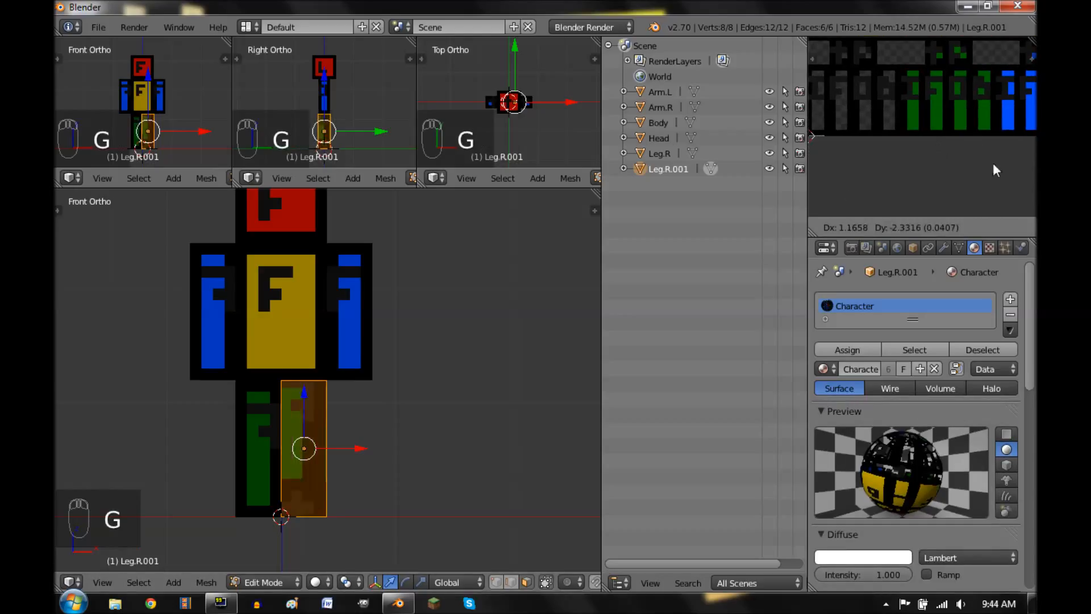
right_click(989, 95)
key("shift+s")
left_click(988, 94)
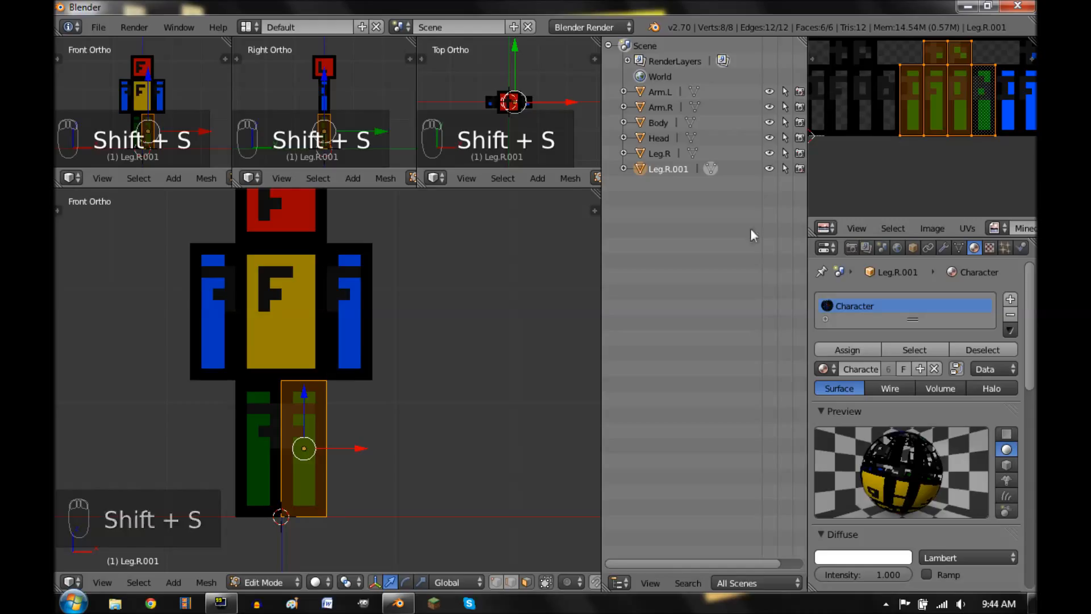
key("Tab")
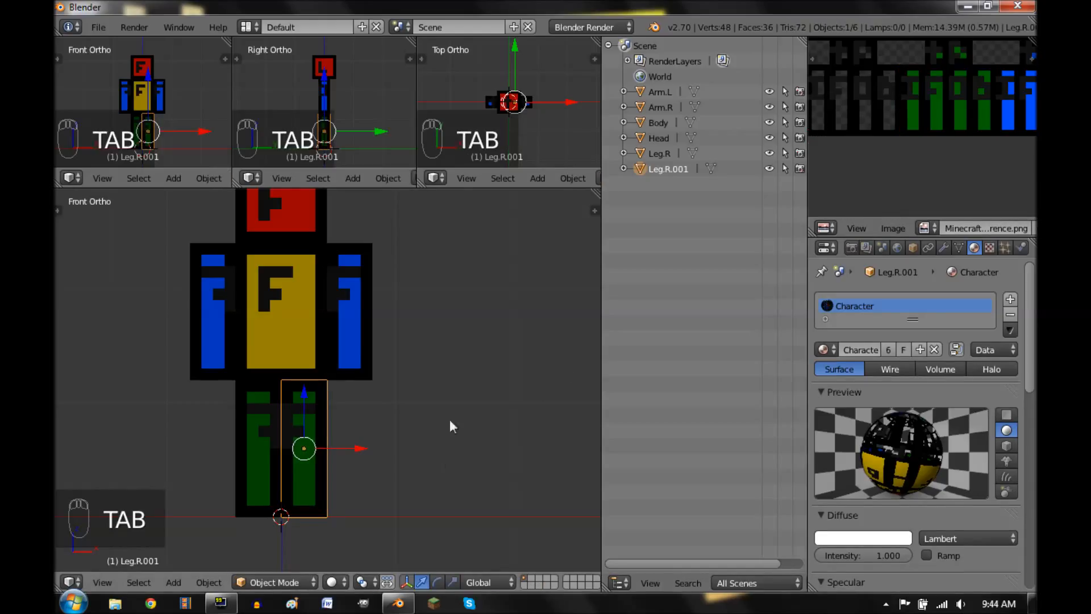
Step: Rename the left leg object as Leg.L
double_click(662, 167)
type("Le")
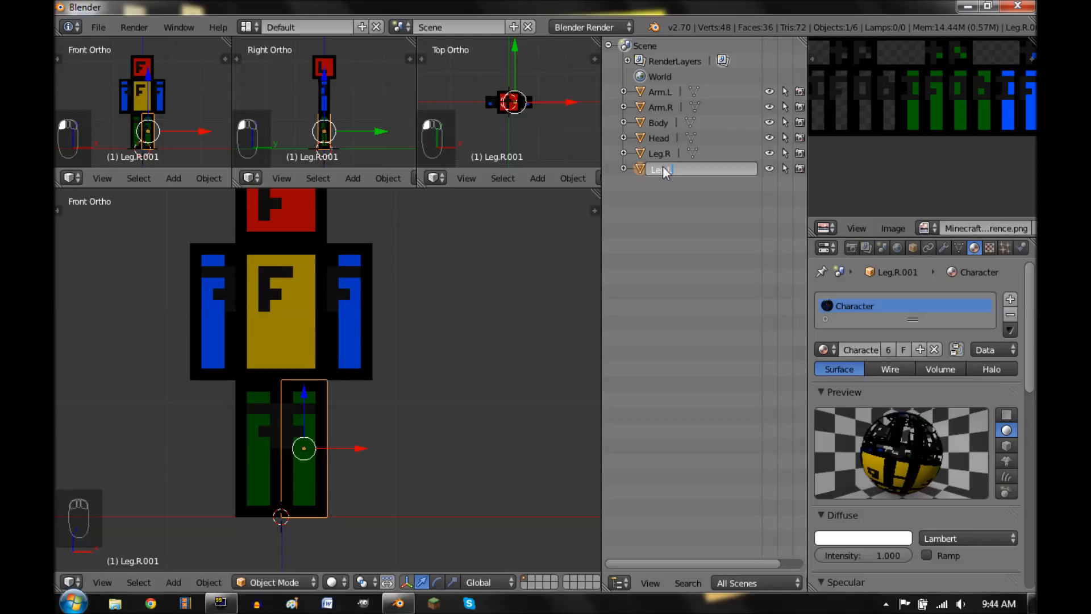
type("g.L")
key("Return")
Step: Examine the complete character in perspective from several angles and check it briefly in rendered shading
middle_click_drag(316, 319, 254, 346)
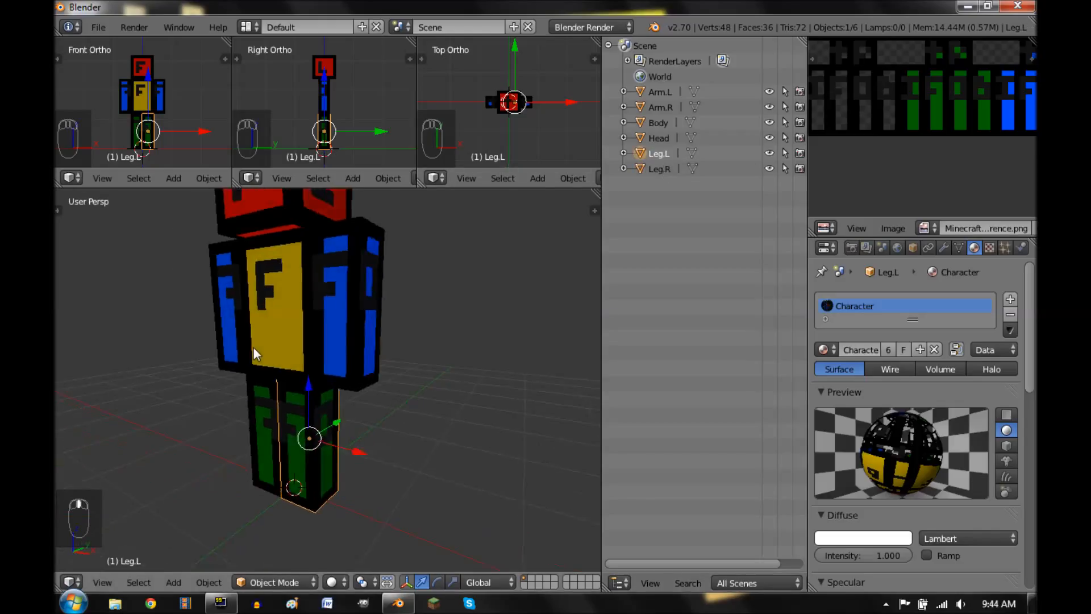
scroll(254, 347, "down", 2)
key("shift+c")
mouse_move(348, 321)
middle_mouse_down()
mouse_move(390, 302)
mouse_move(364, 316)
middle_mouse_up()
middle_click_drag(343, 432, 355, 428)
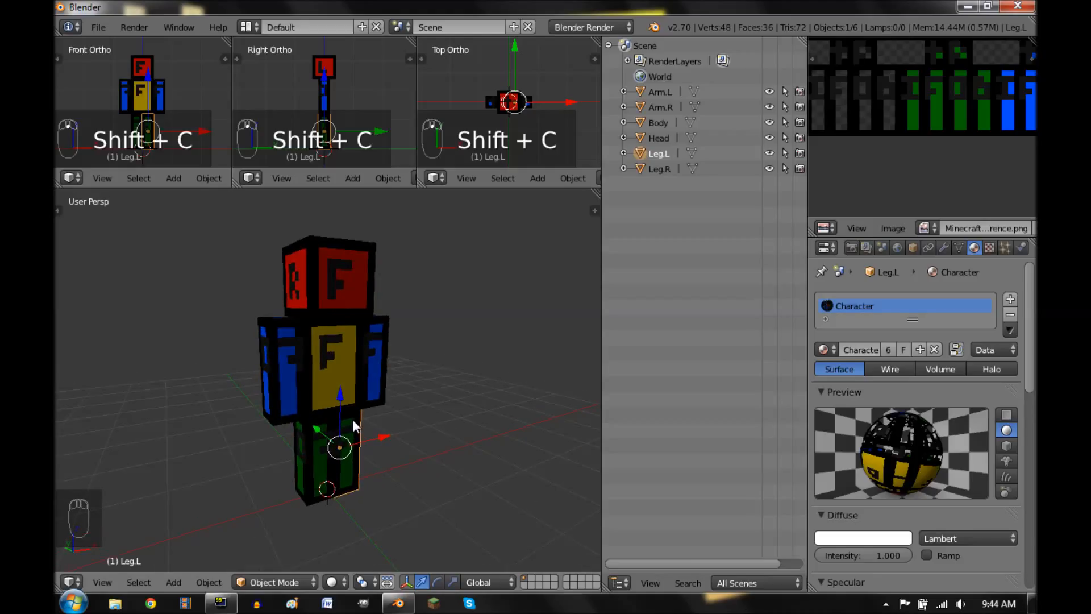
key("shift+z")
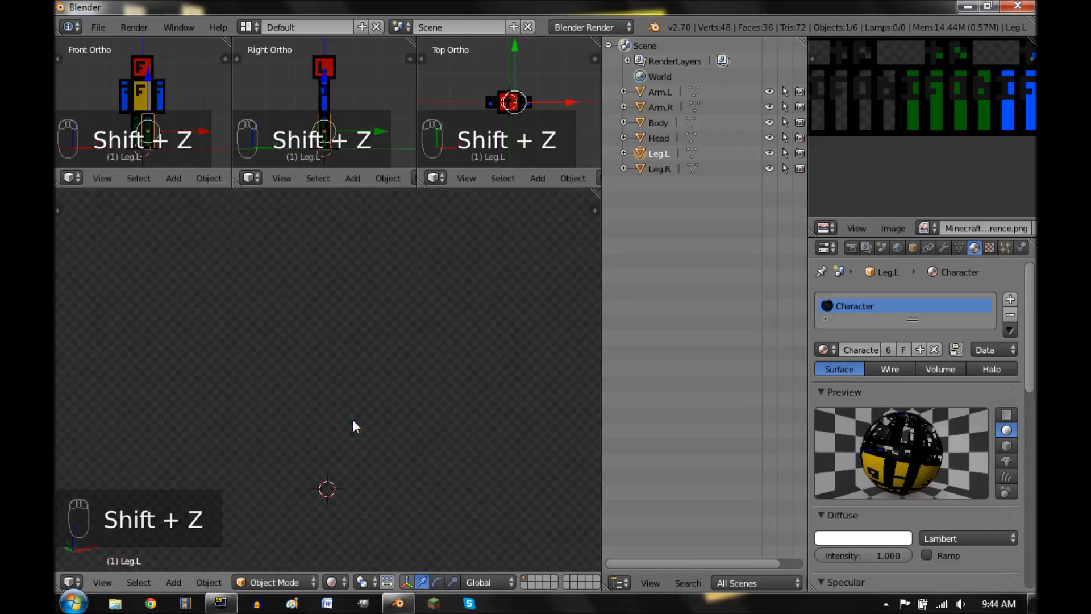
key("shift+z")
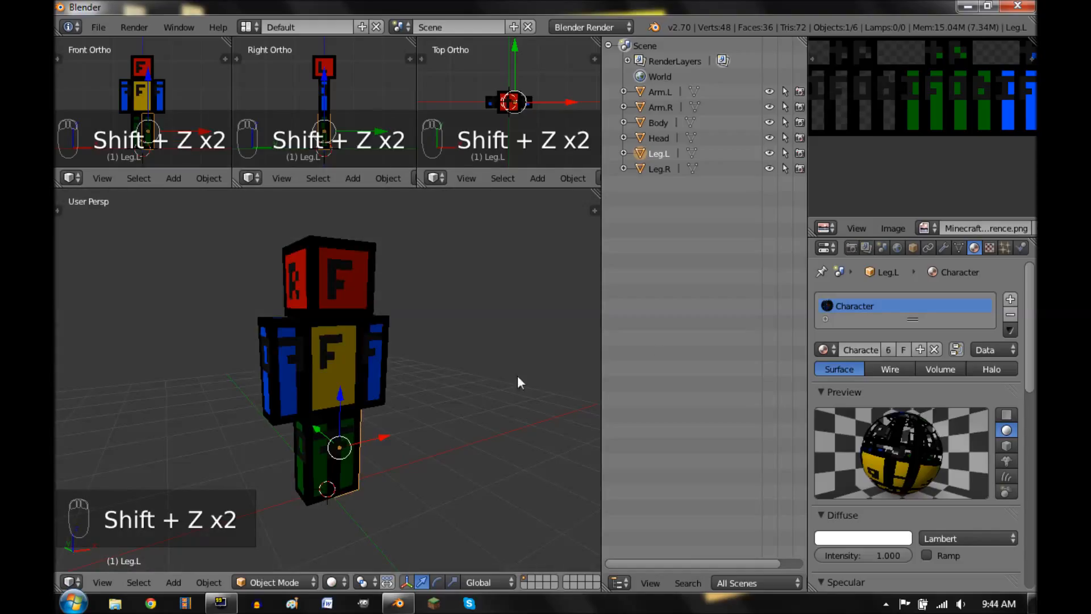
Step: Enable Environment Lighting in the World settings
left_click(897, 249)
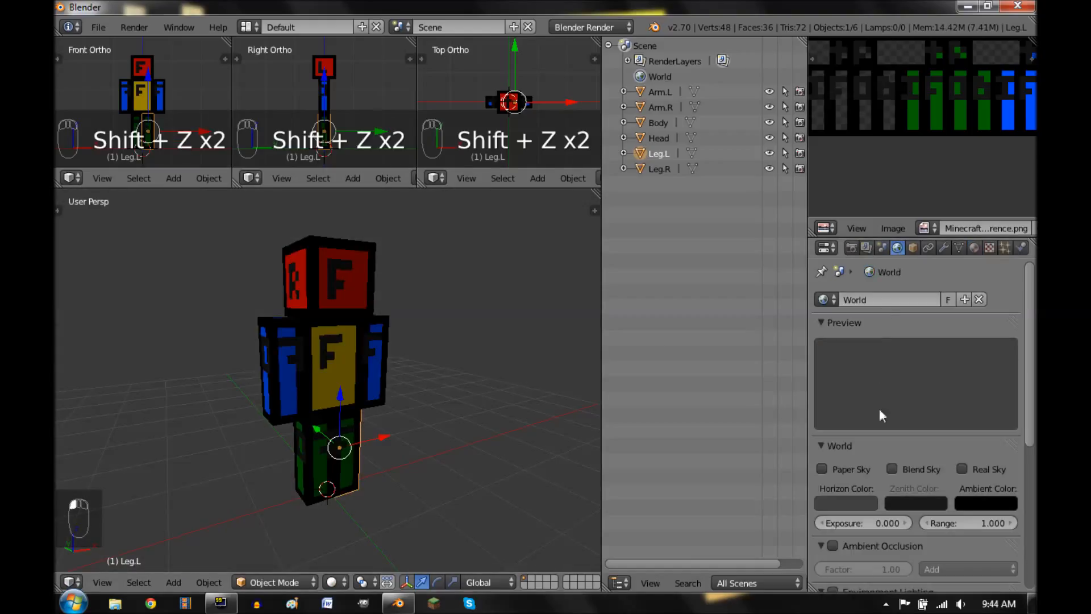
left_click(341, 582)
scroll(995, 508, "down", 3)
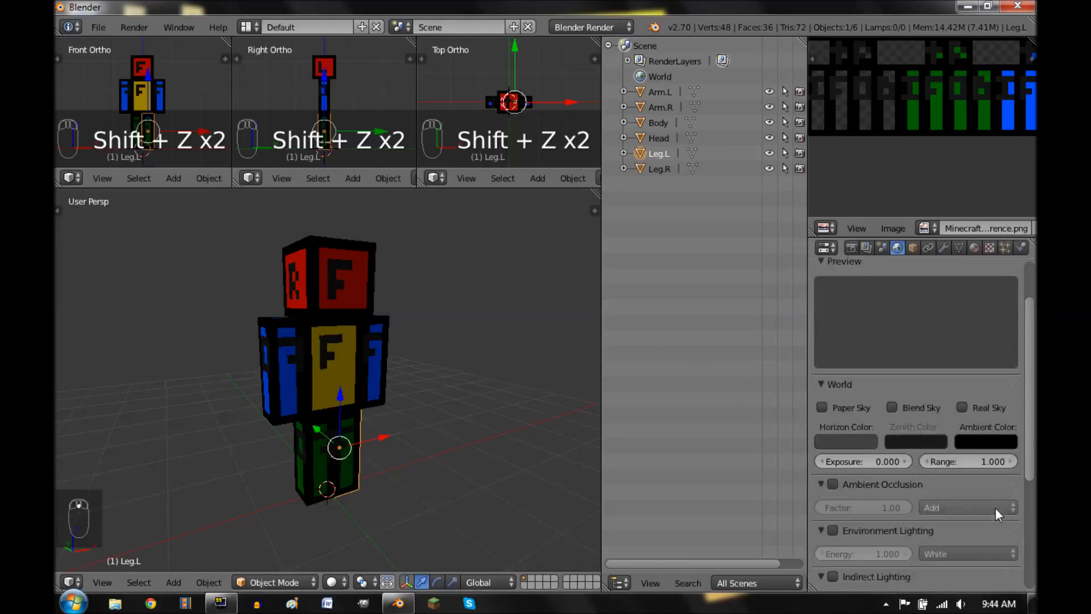
left_click(892, 529)
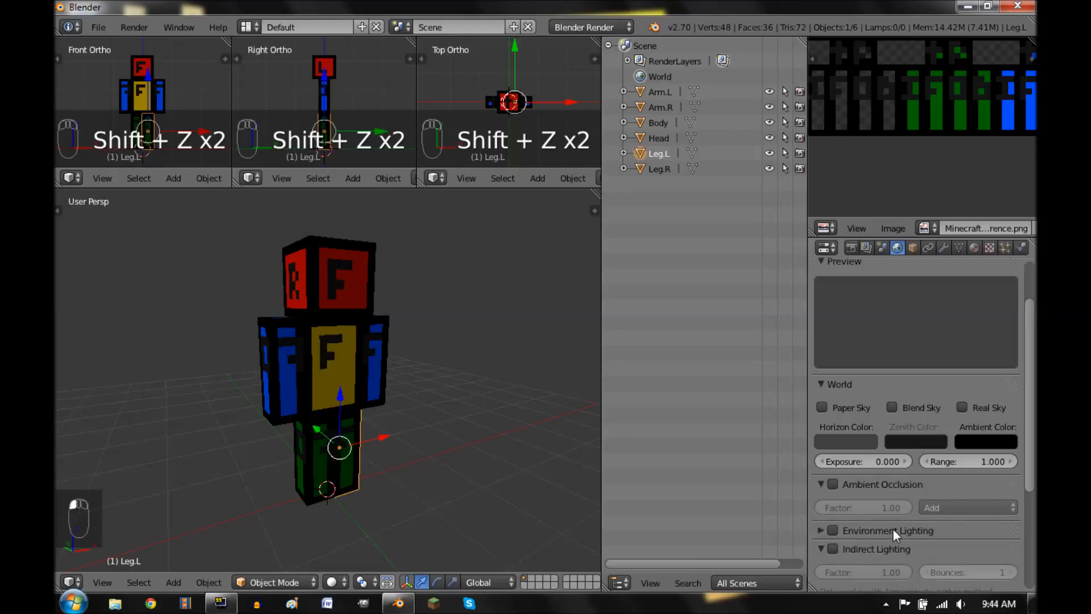
left_click(833, 531)
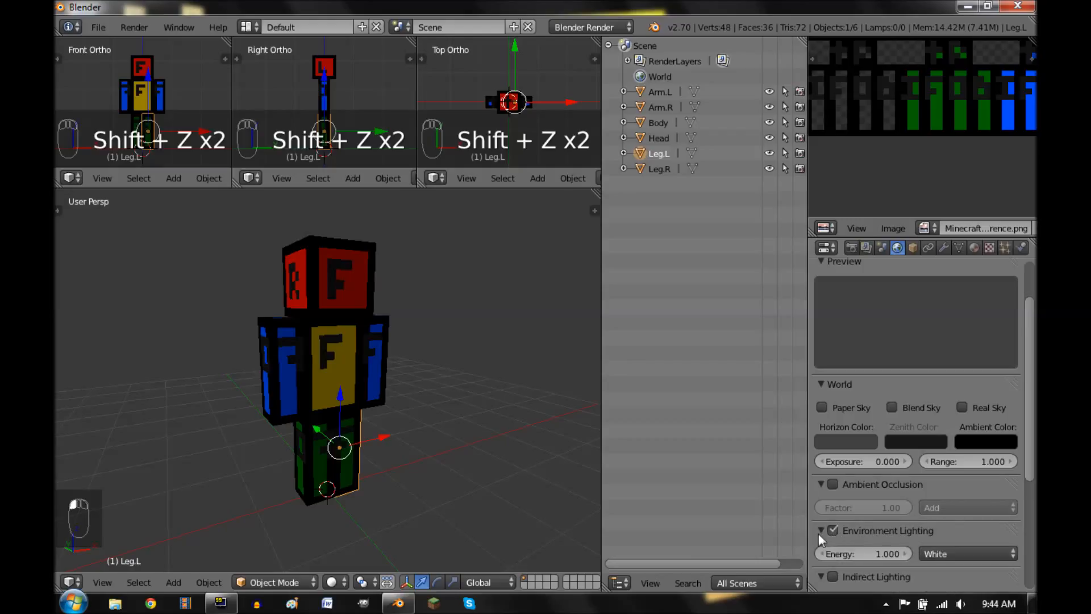
Step: Preview the lit character in rendered shading, then examine it from above in textured shading
key("shift+z")
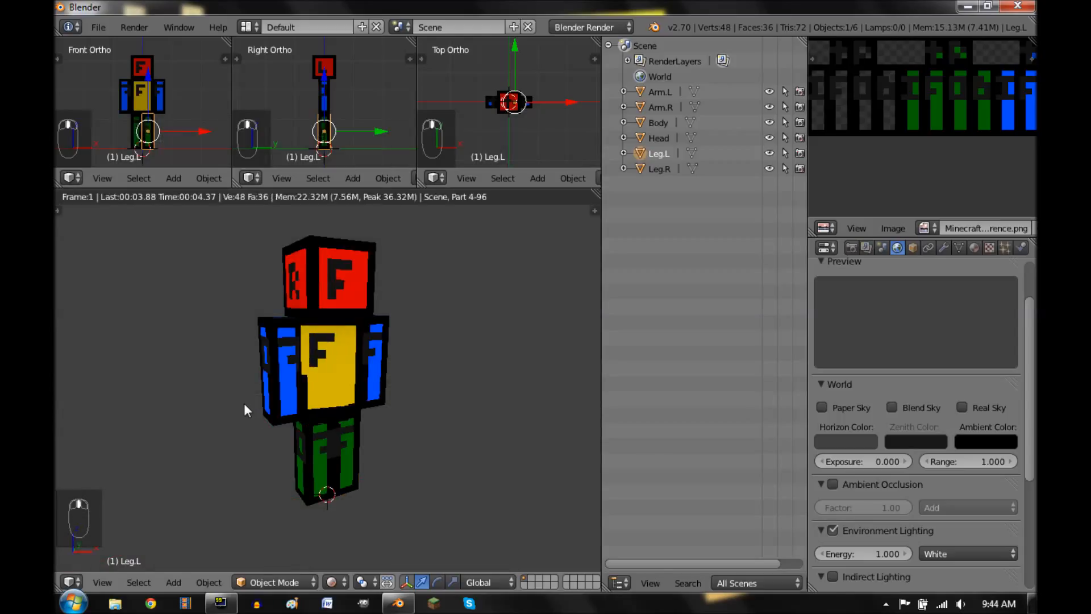
key("shift+z")
middle_click_drag(280, 404, 276, 465)
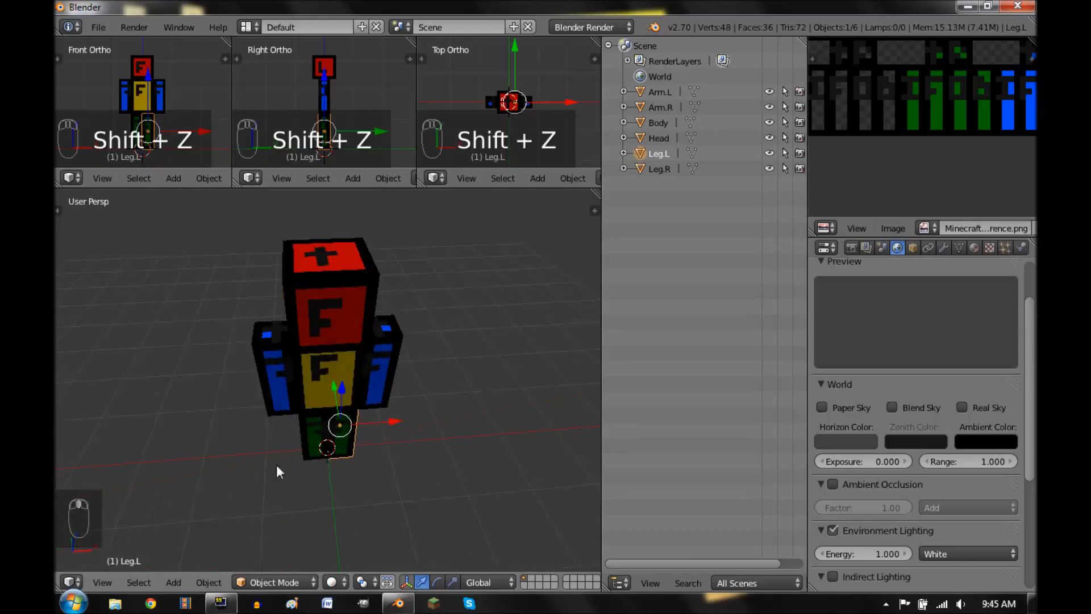
Step: Duplicate the head in place, working in front wireframe view
key("KP_1")
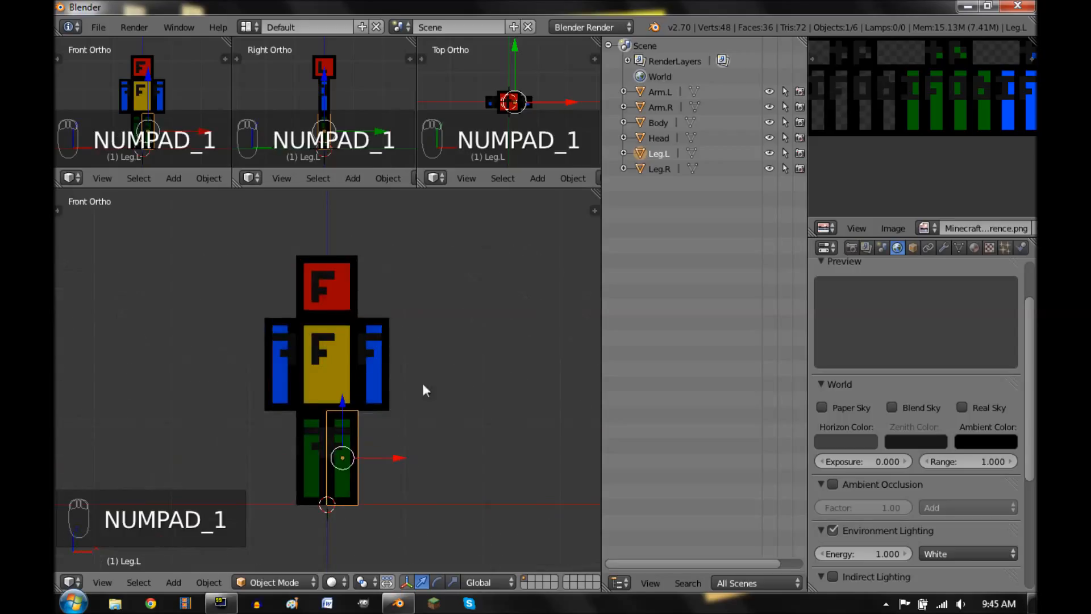
right_click(359, 284)
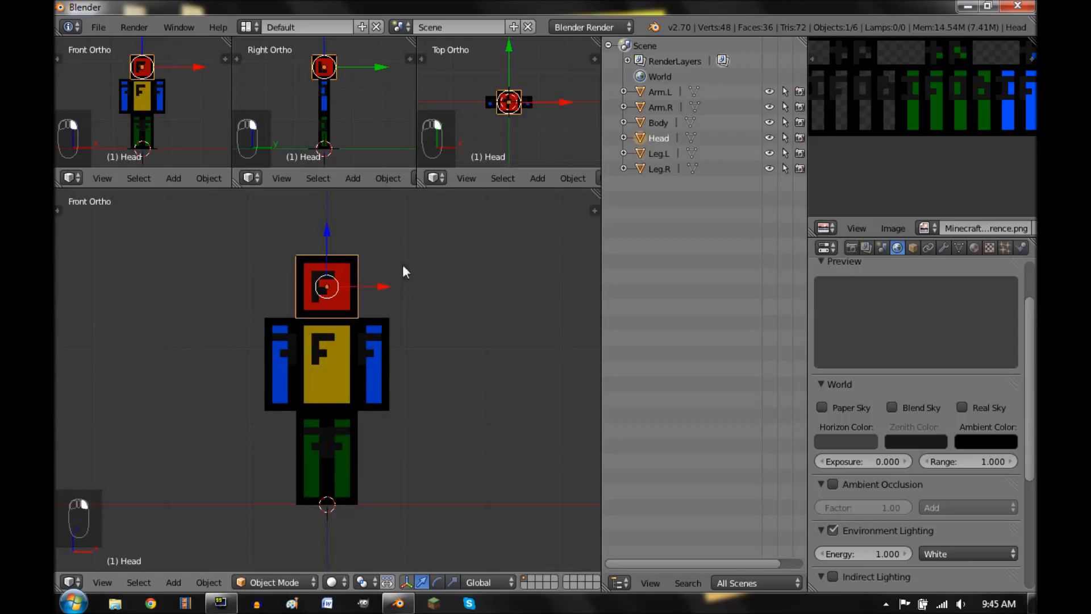
scroll(407, 305, "up", 4)
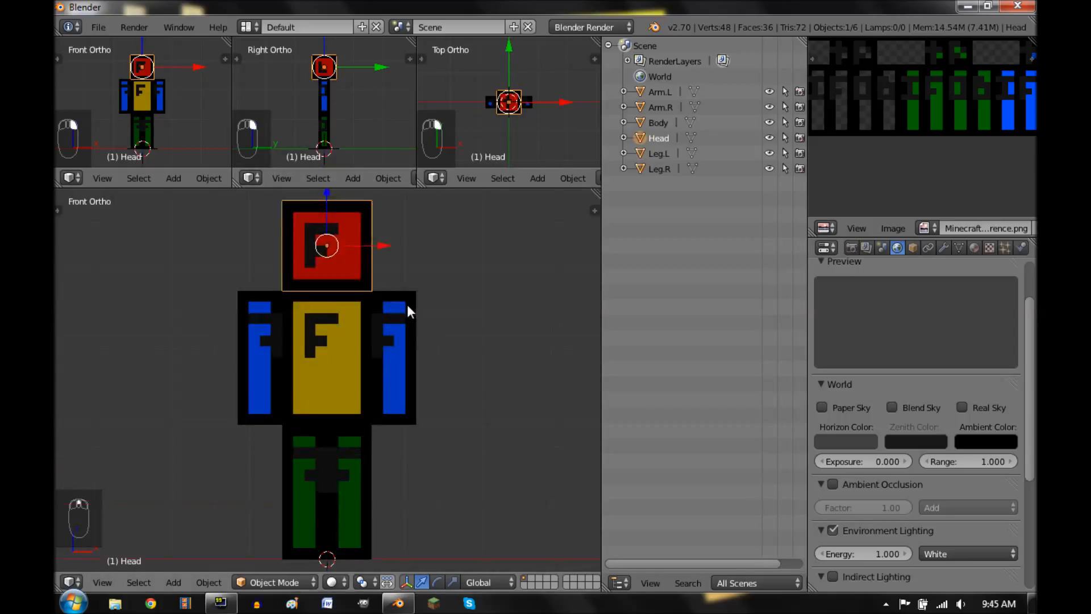
key("z")
scroll(410, 353, "up", 3)
scroll(353, 437, "up", 4)
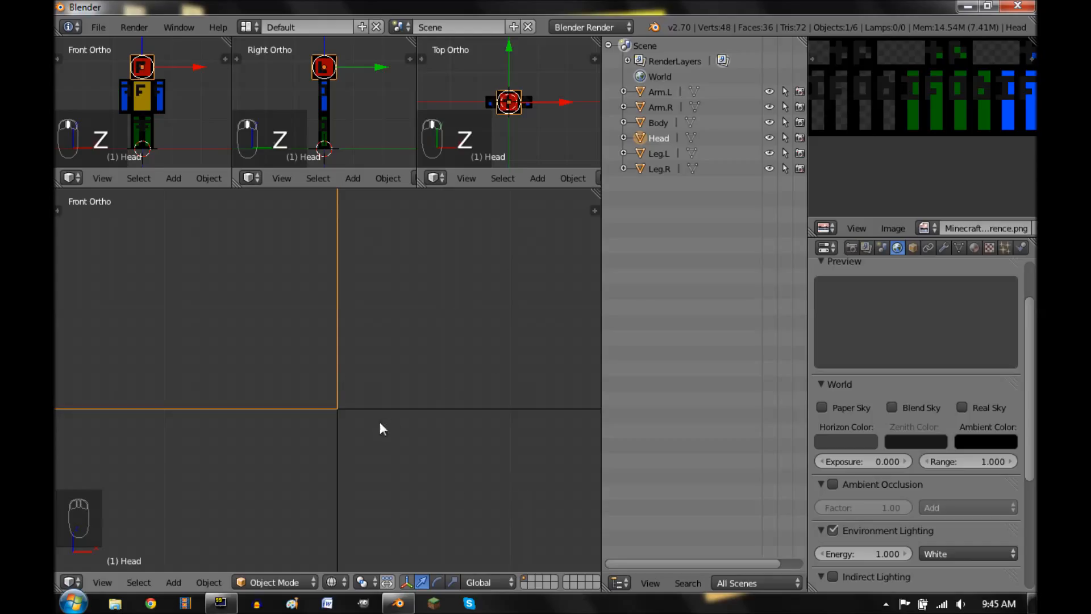
key("Tab")
key("Tab")
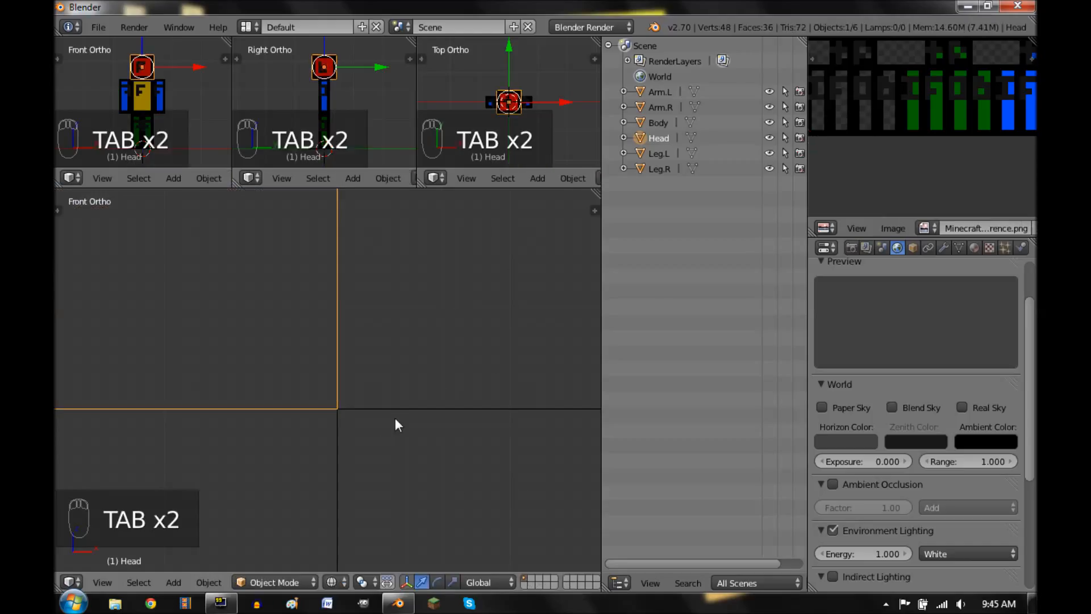
key("shift+d")
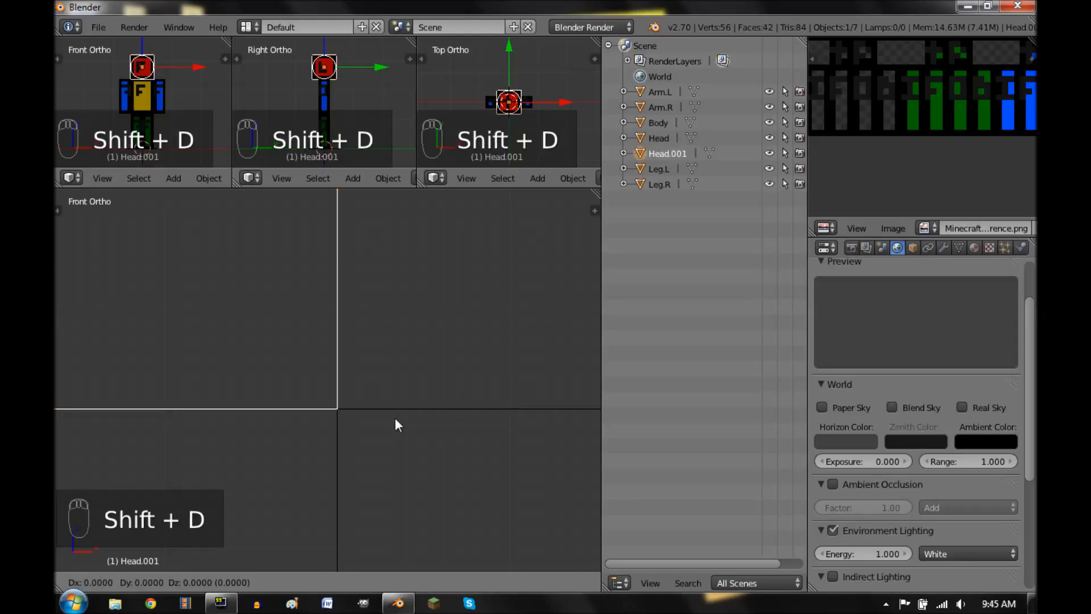
left_click(396, 423)
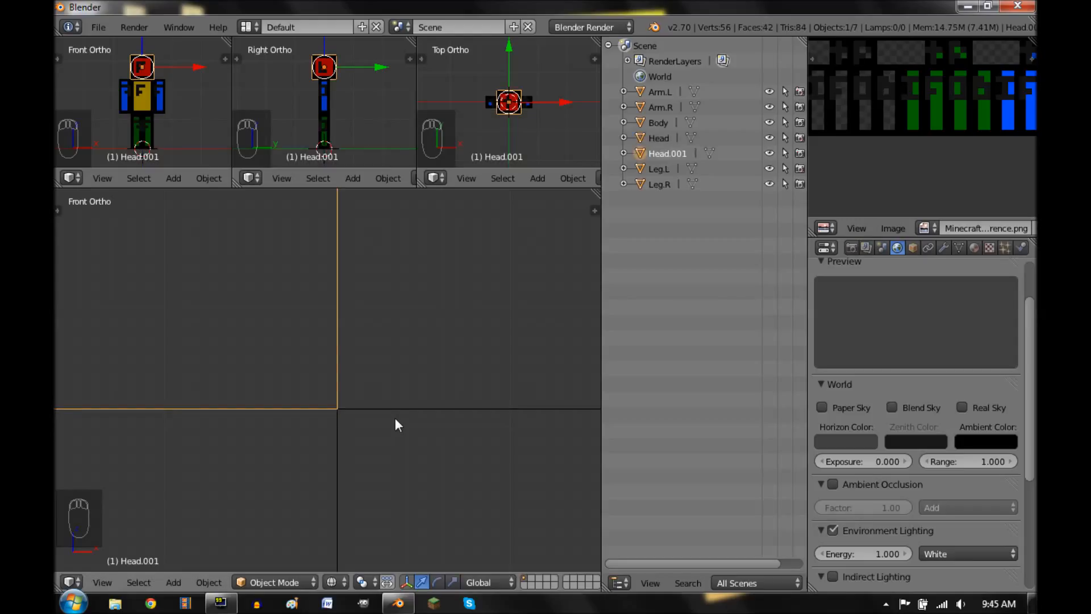
Step: Scale the duplicated head's mesh up so it is slightly larger than the original head
key("Tab")
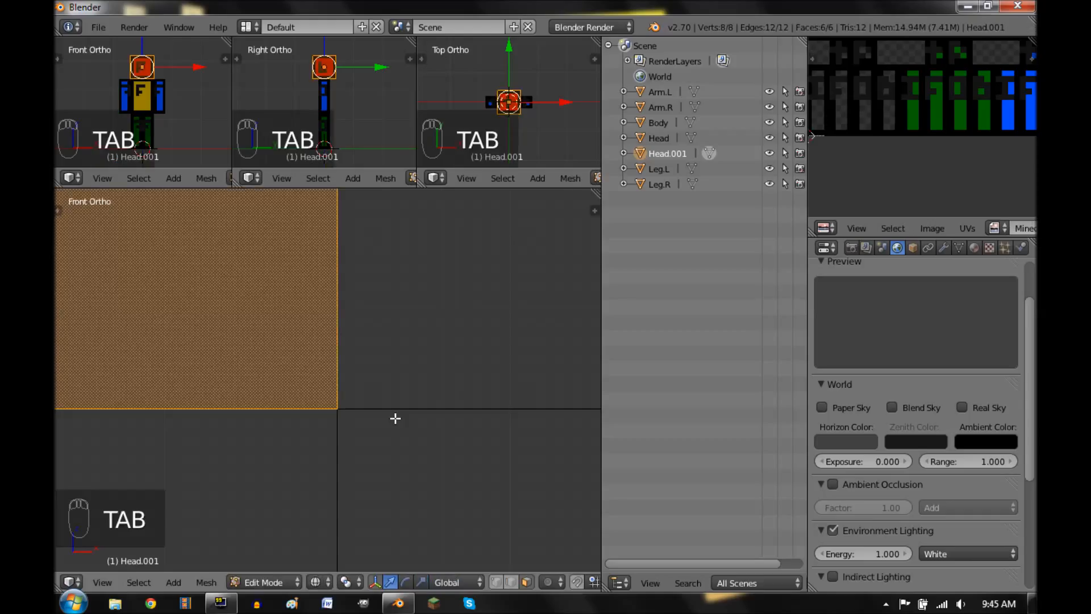
key("s")
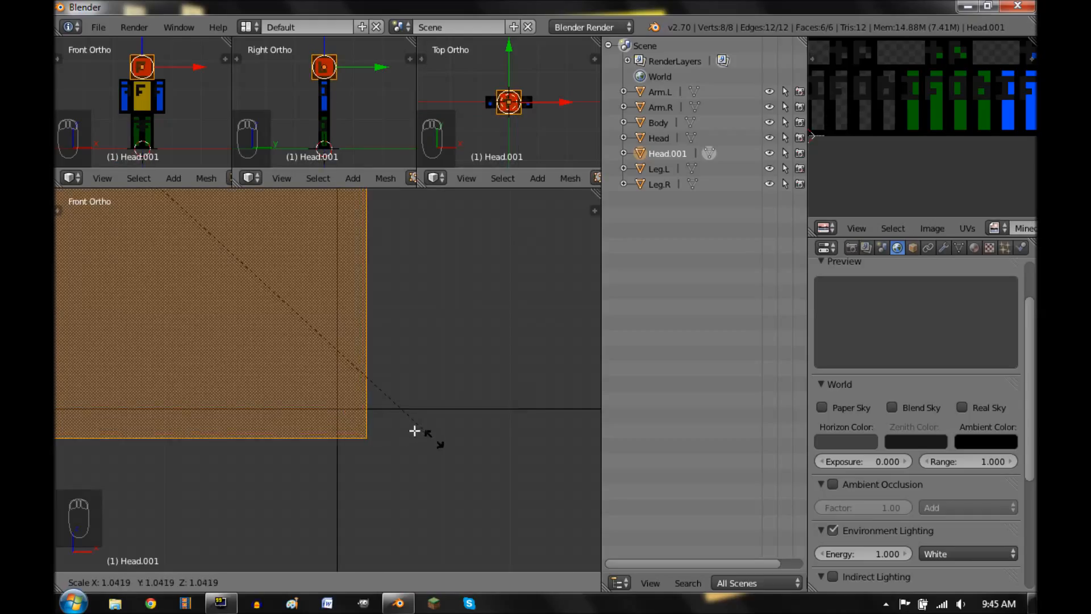
left_click(417, 431)
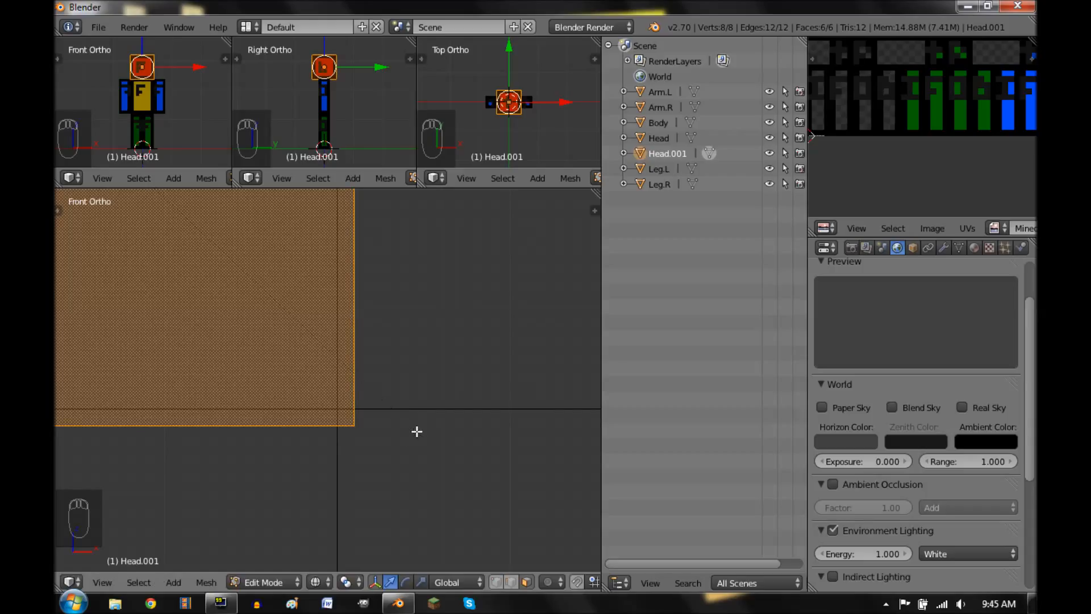
key("shift+s")
left_click(417, 431)
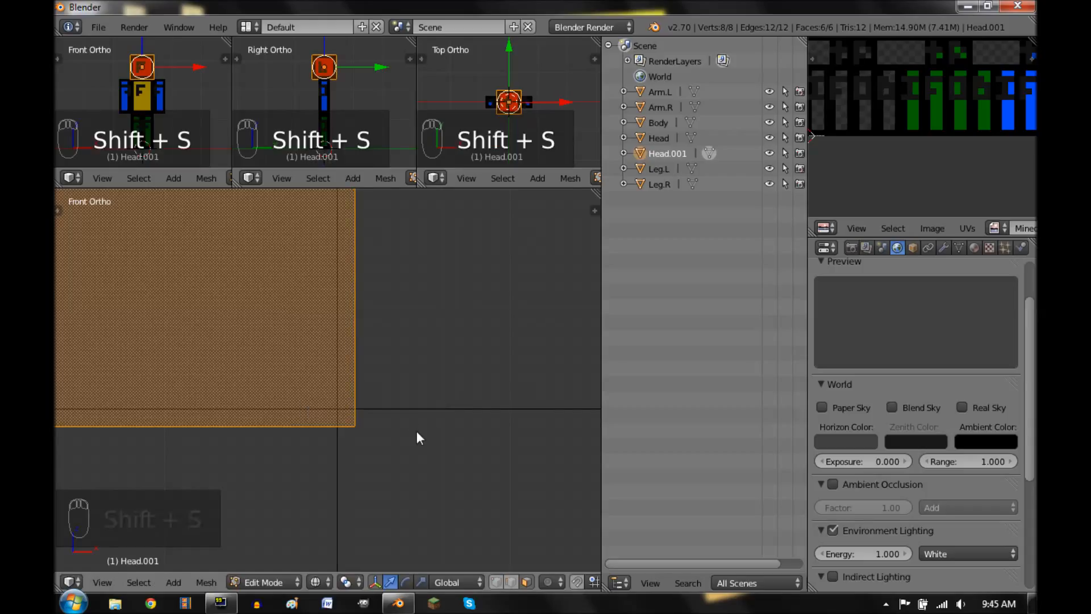
key("Tab")
key("Tab")
scroll(417, 431, "down", 3)
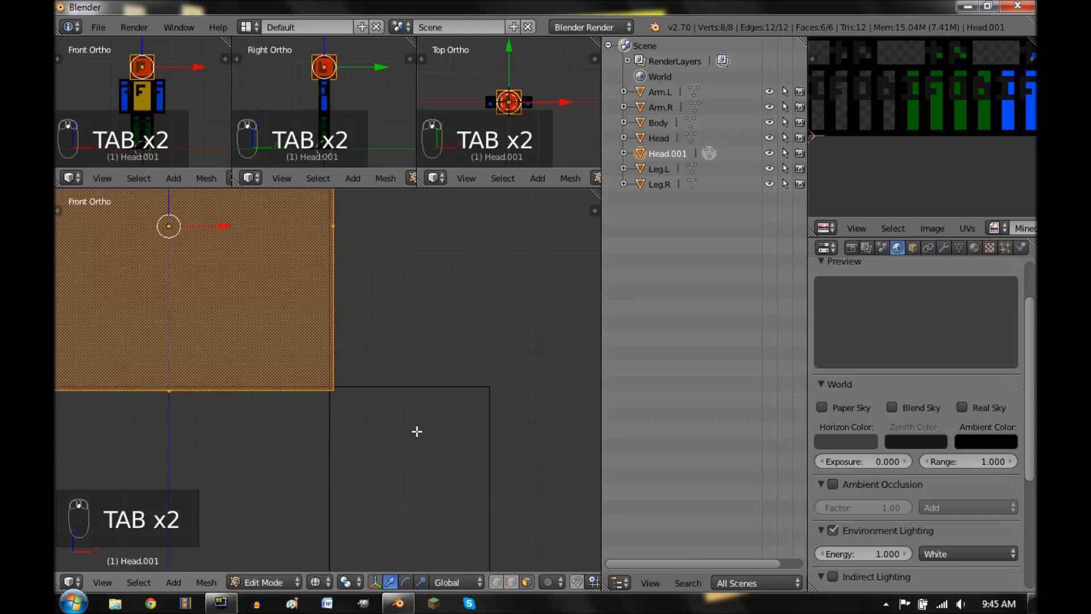
scroll(418, 431, "down", 2)
Step: Move the duplicated head's UVs onto the dark second head layout in the skin reference and snap them to pixels
key("z")
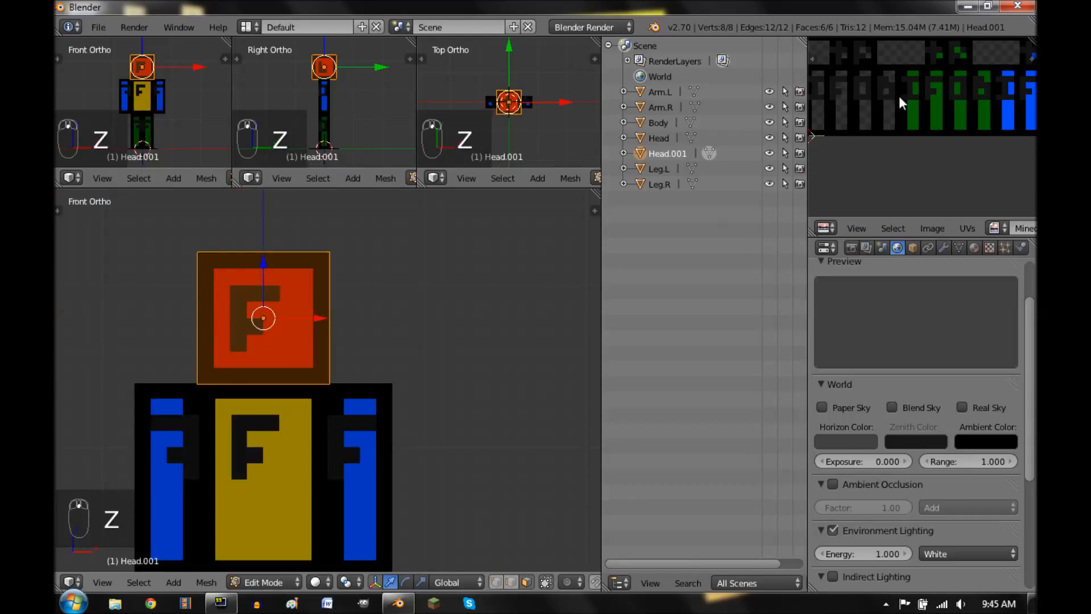
scroll(920, 107, "down", 1)
scroll(921, 108, "down", 1)
middle_click_drag(931, 118, 888, 122)
key("g")
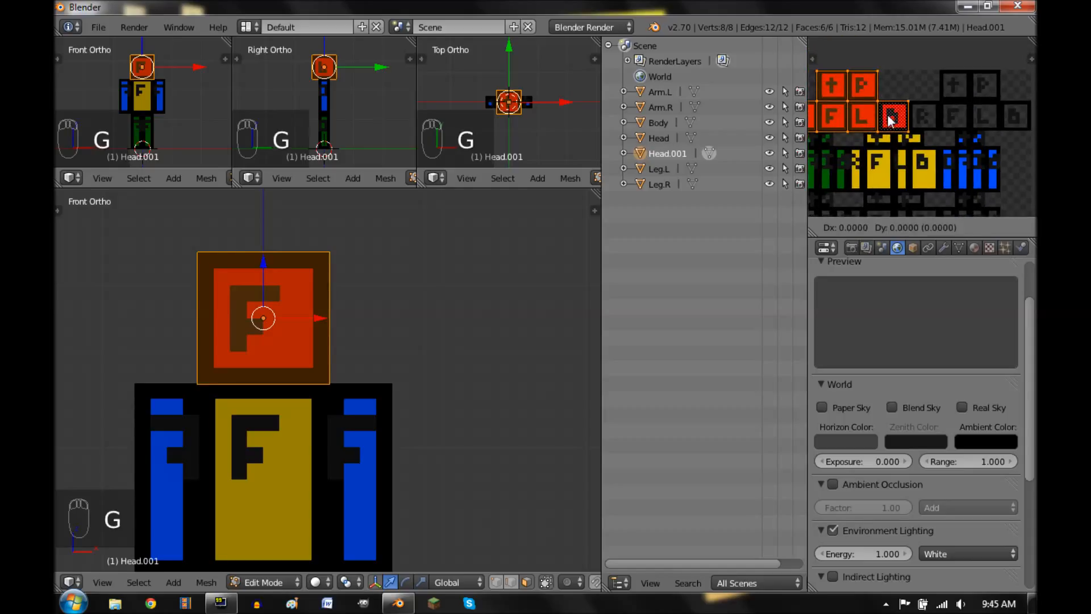
left_click(1010, 126)
key("shift+s")
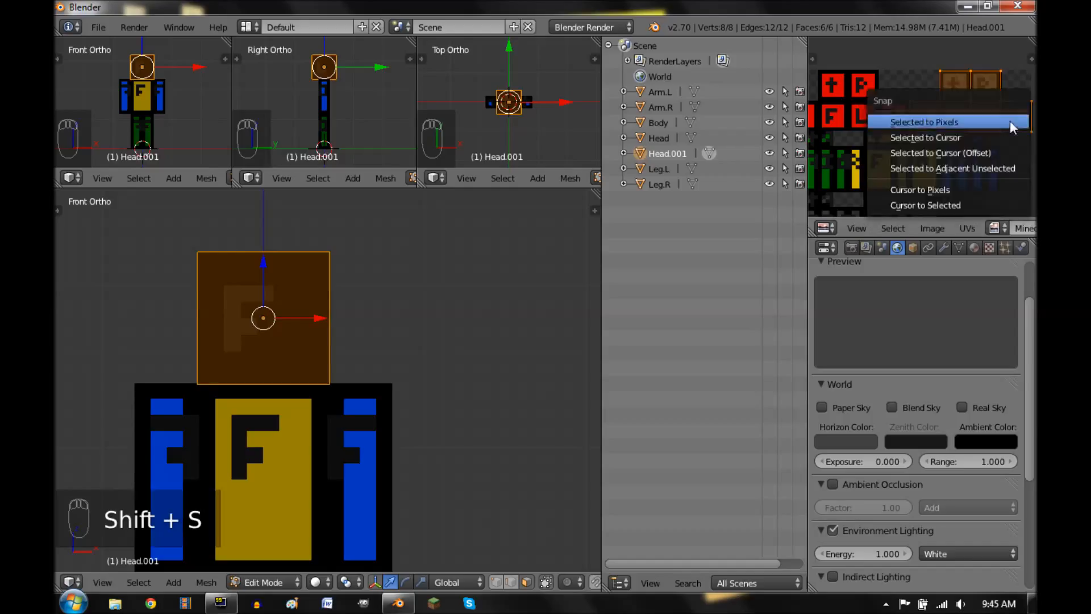
left_click(1000, 118)
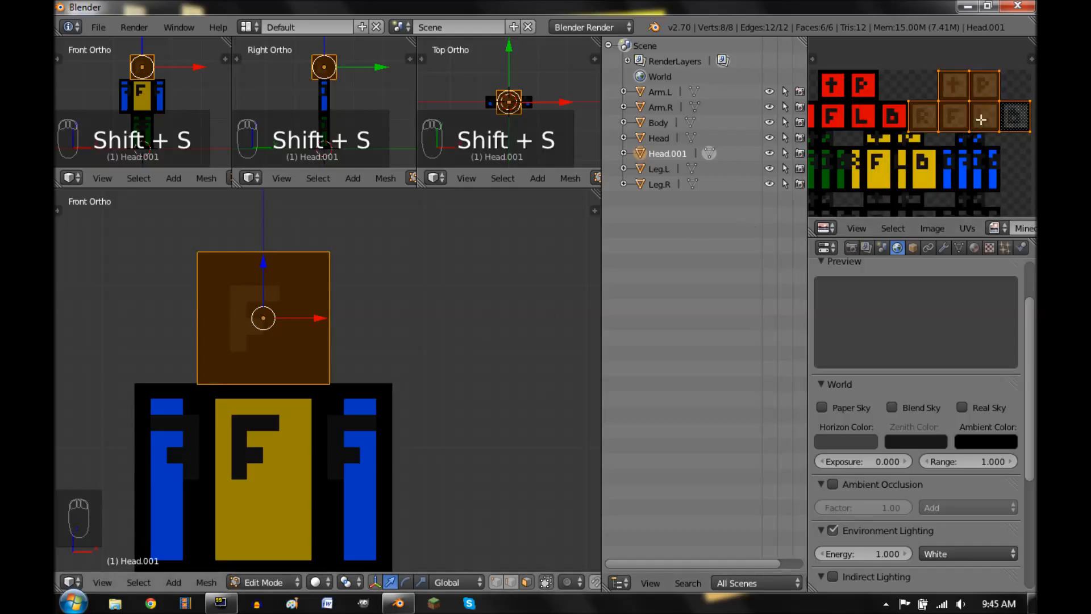
scroll(932, 133, "up", 2)
scroll(959, 165, "down", 3)
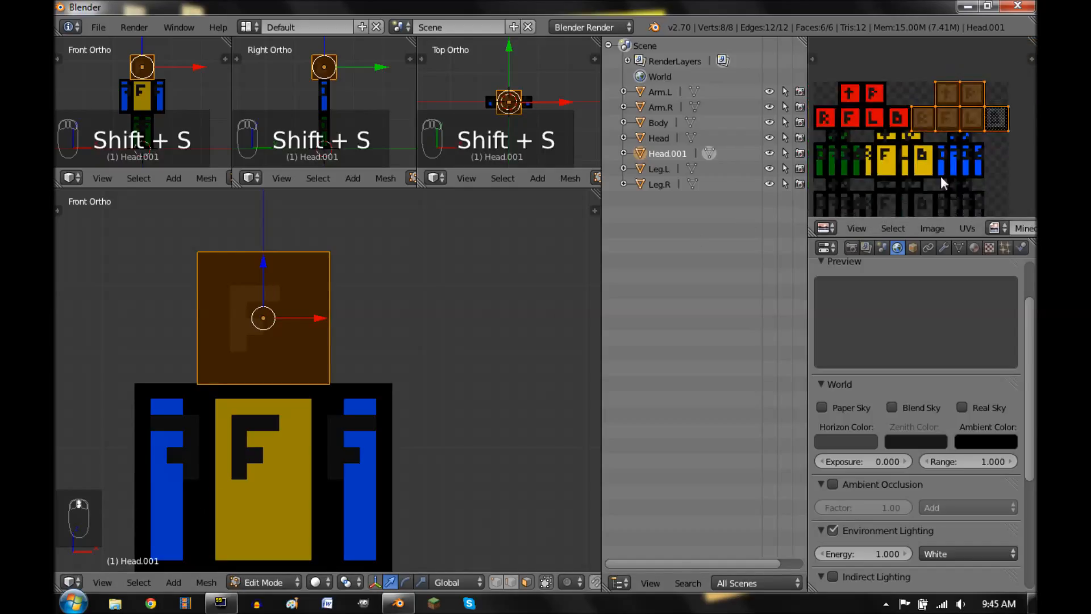
key("Tab")
Step: Examine the lower skin layouts, then inspect the enlarged head layer in perspective with textured and rendered shading
middle_click_drag(906, 210, 928, 118)
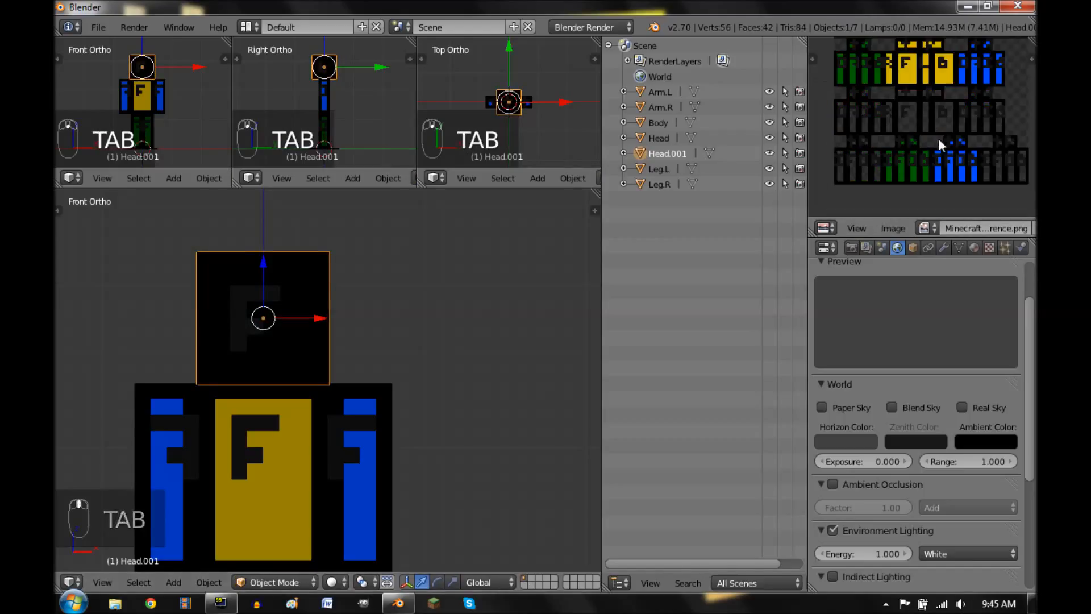
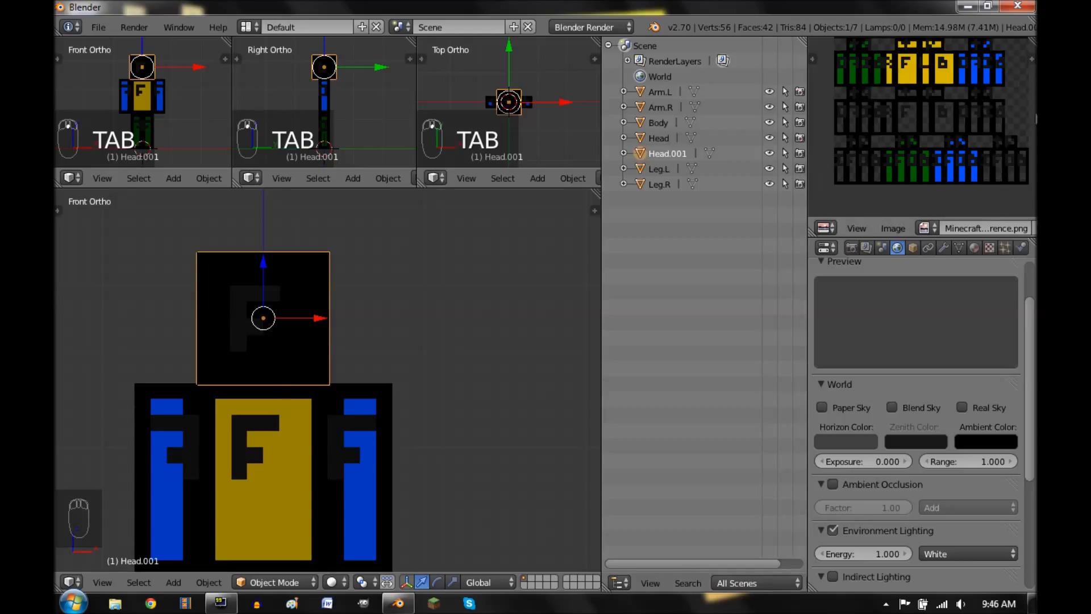
middle_click_drag(278, 385, 368, 409)
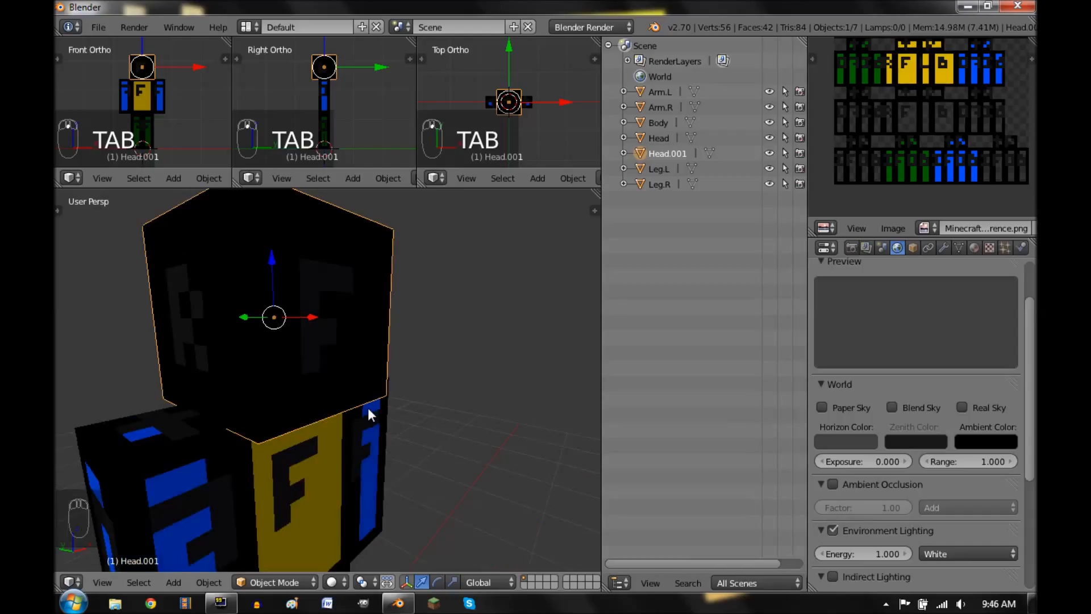
scroll(369, 409, "down", 1)
key("shift+z")
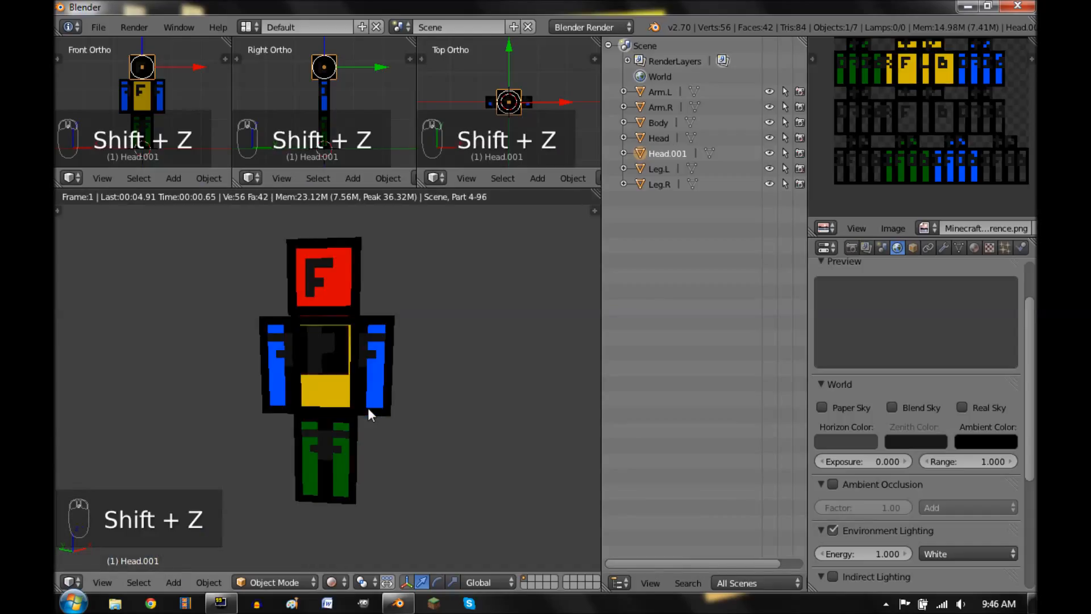
scroll(368, 413, "up", 3)
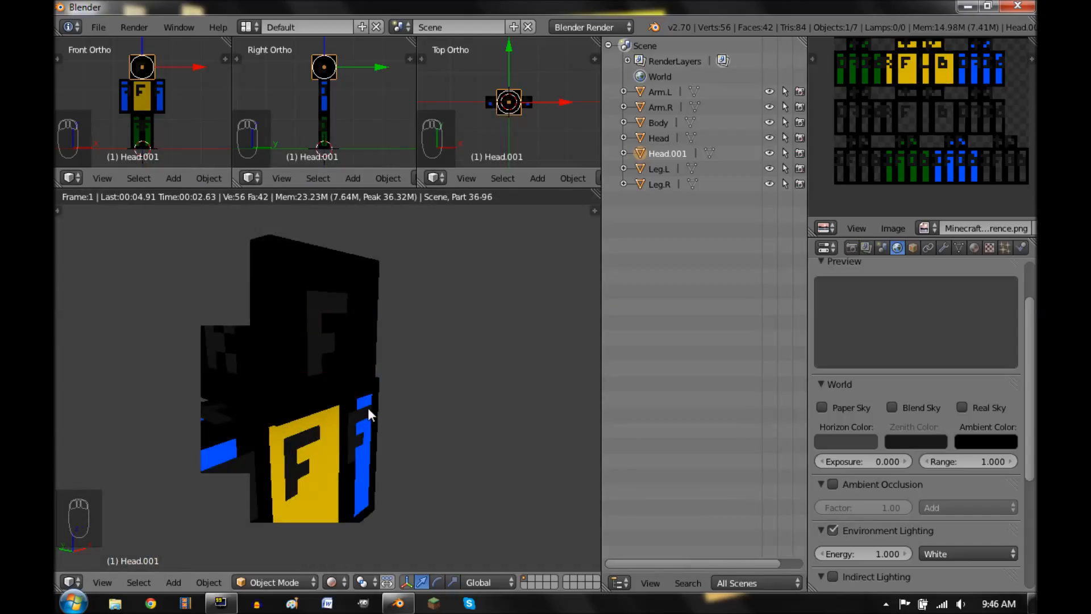
key("shift+z")
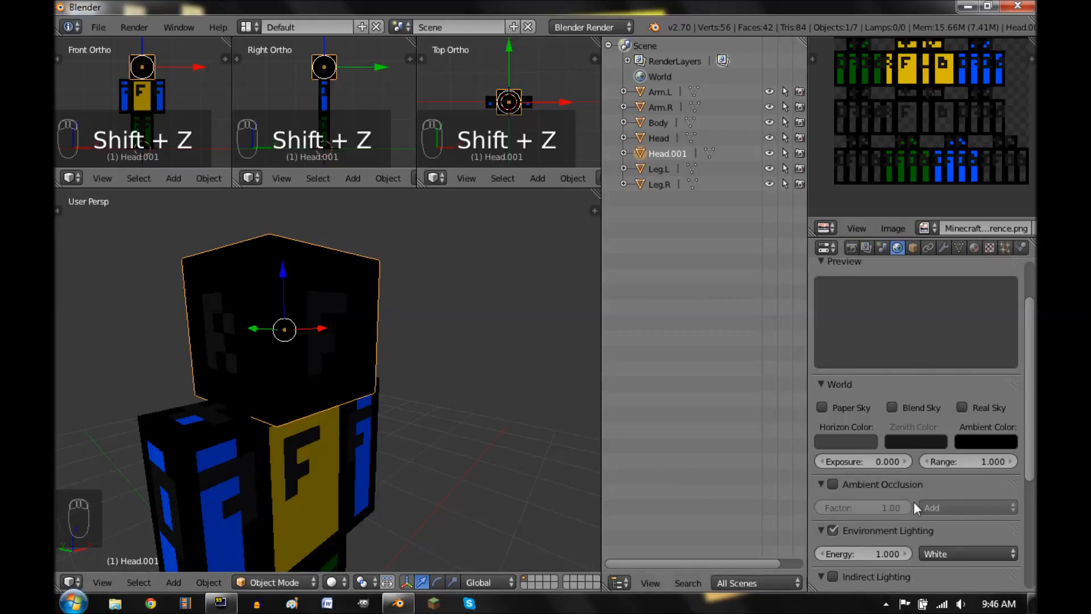
Step: Enable Indirect Lighting with the Approximate gather method and preview the character in rendered shading
scroll(913, 501, "down", 3)
left_click(833, 515)
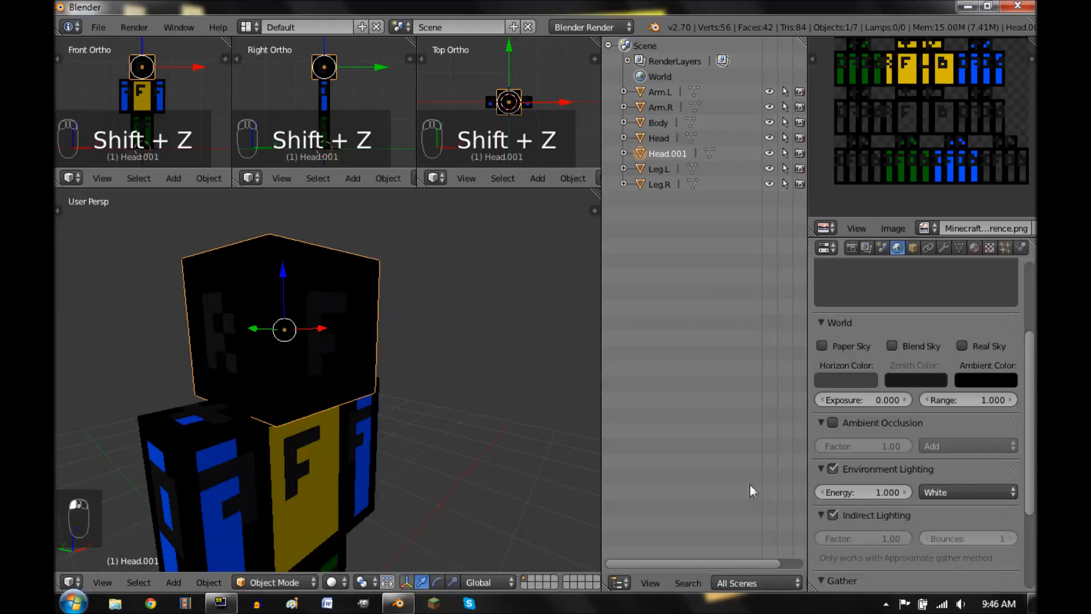
scroll(950, 553, "down", 3)
left_click(951, 542)
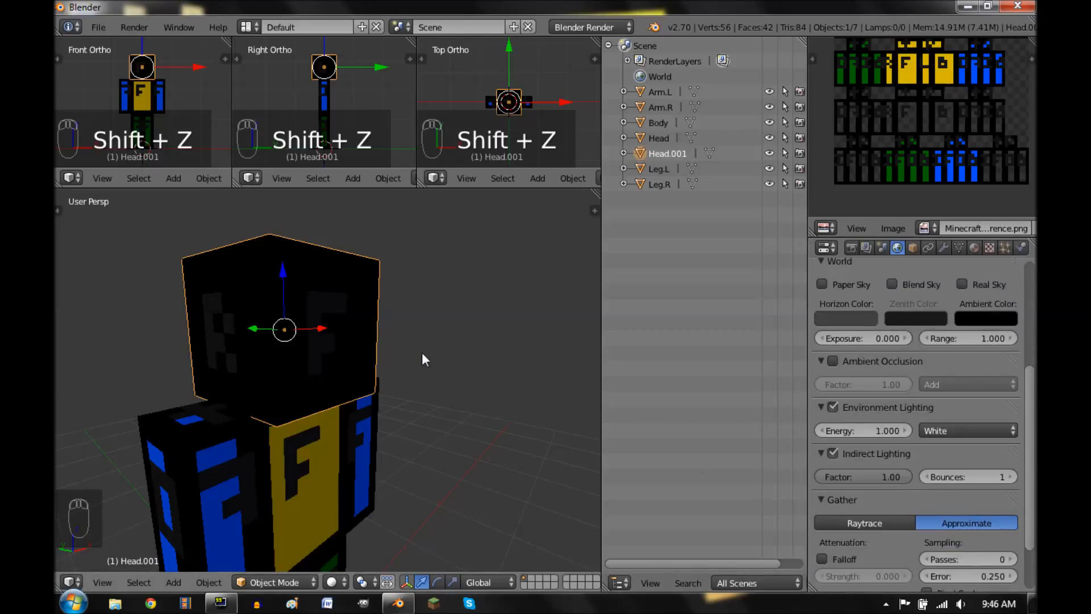
key("shift+z")
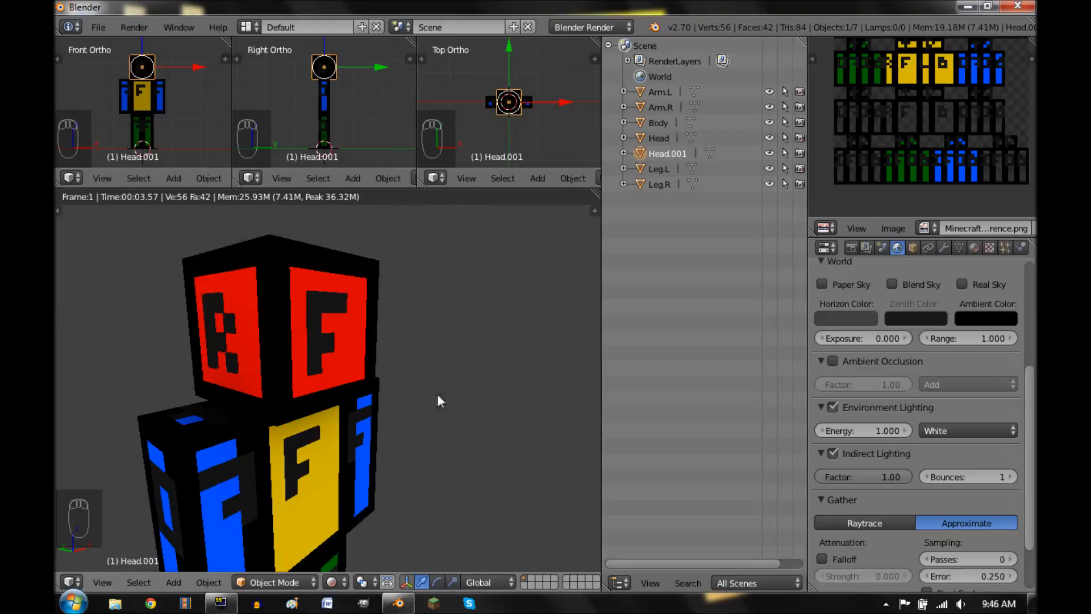
key("shift+z")
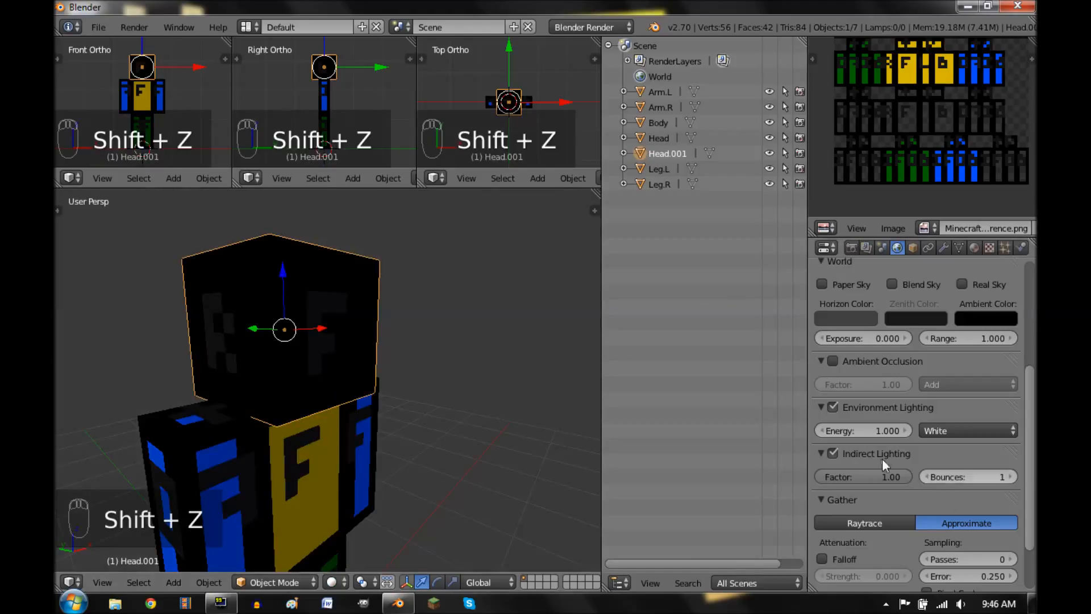
Step: Restore the Raytrace gather method and turn off Indirect Lighting
left_click(895, 521)
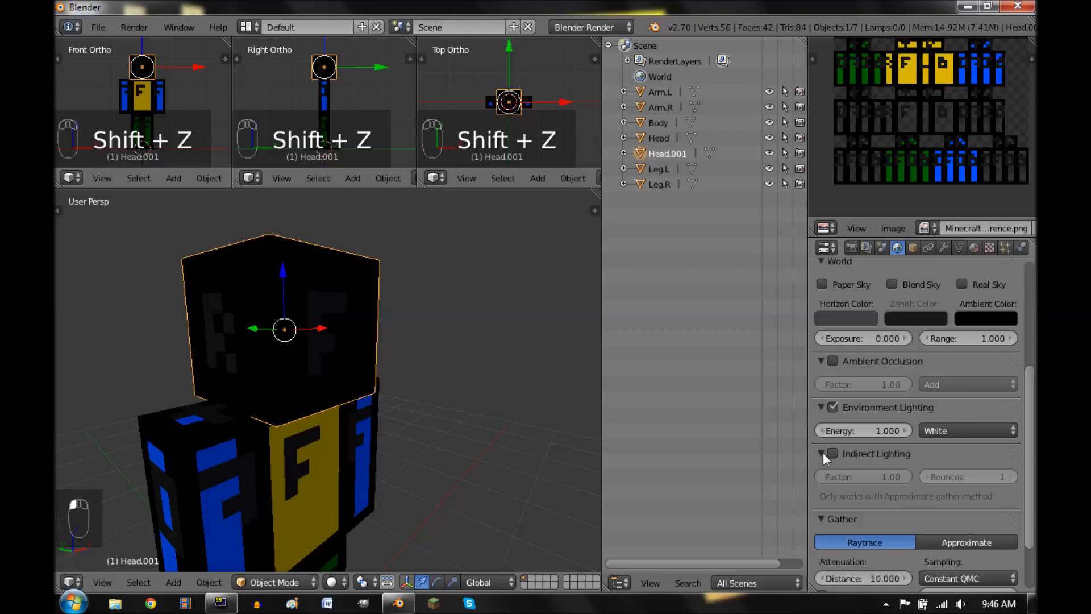
left_click(815, 452)
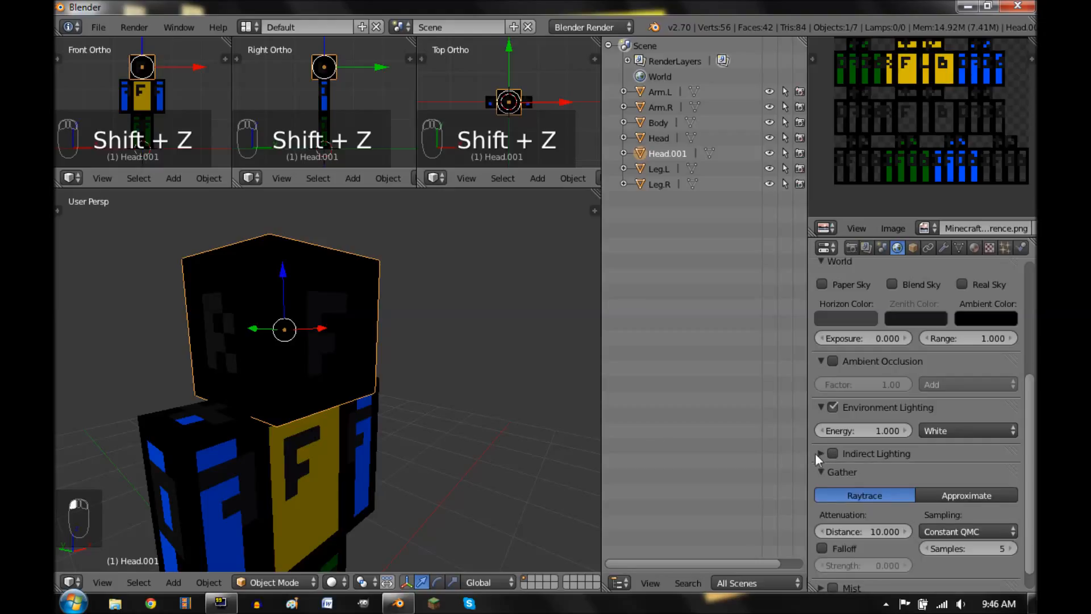
Step: Delete the duplicated outer head and bring the whole character back into view
key("Delete")
left_click(474, 275)
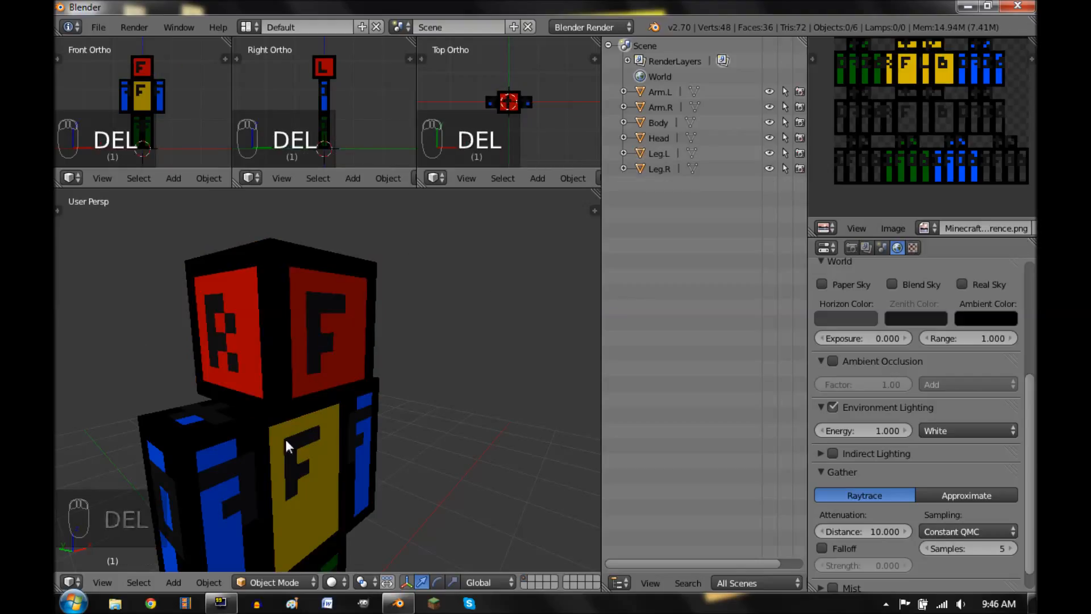
middle_click_drag(434, 495, 88, 466)
middle_click_drag(340, 471, 257, 472)
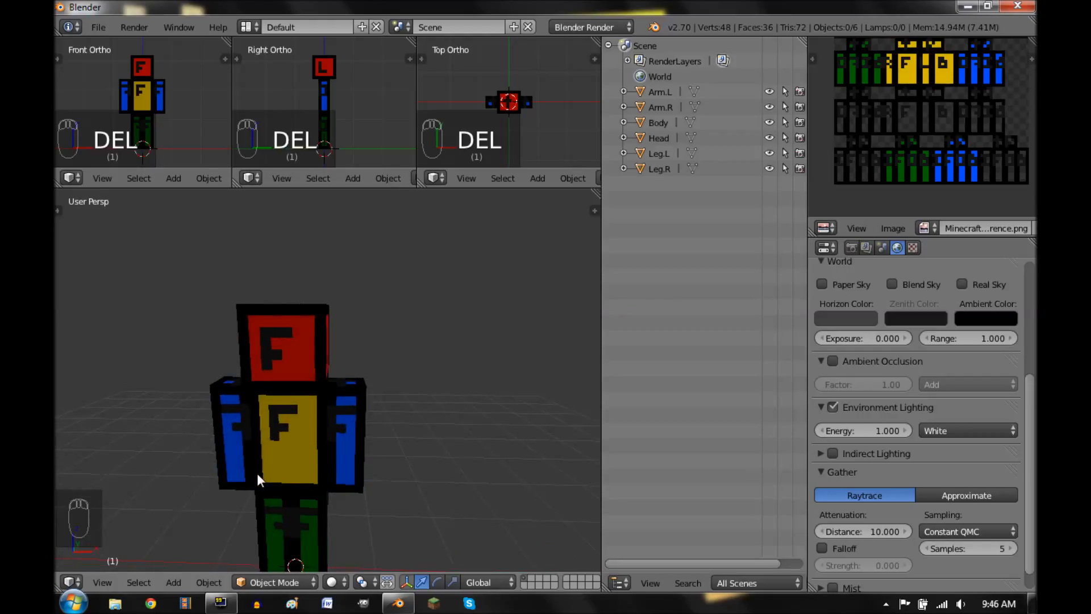
key("shift+c")
Step: Check the separate body parts by selecting them in turn, and fit the whole skin reference image in its view
right_click(380, 366)
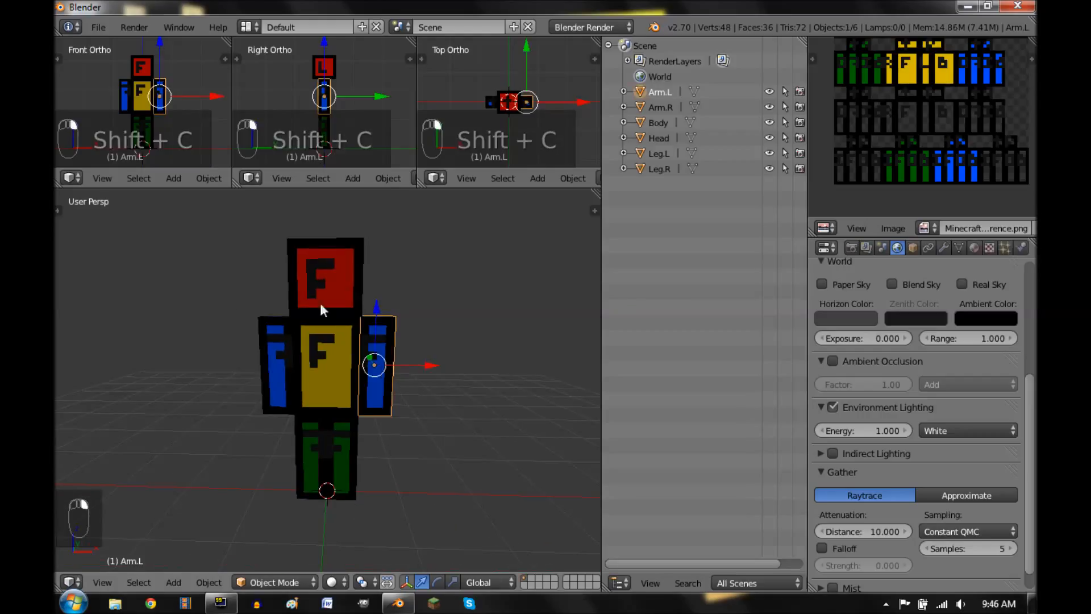
right_click(279, 366)
right_click(327, 275)
right_click(332, 393)
right_click(329, 461)
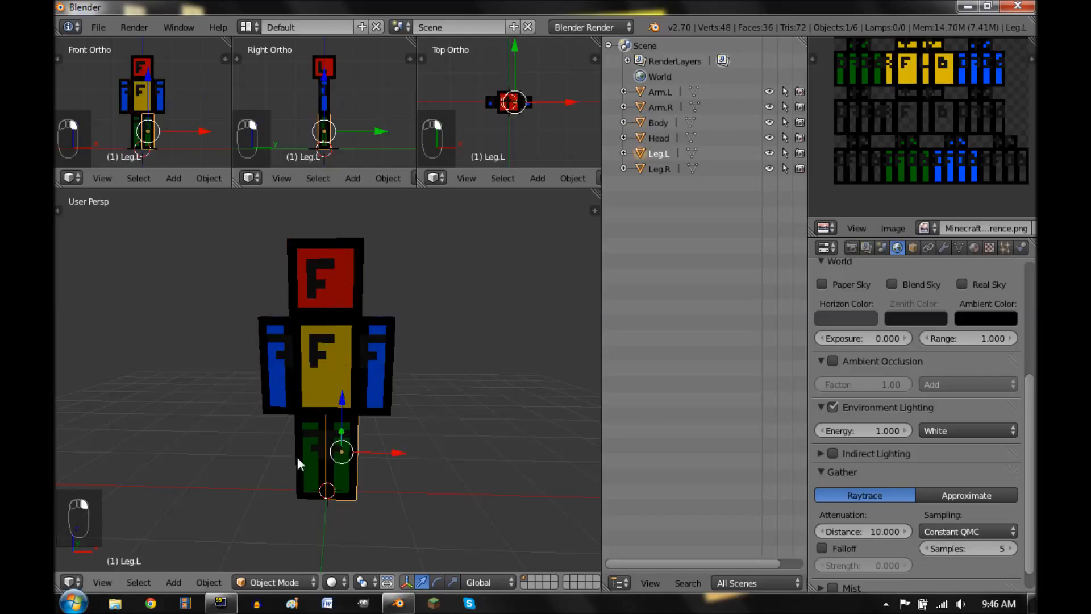
right_click(300, 460)
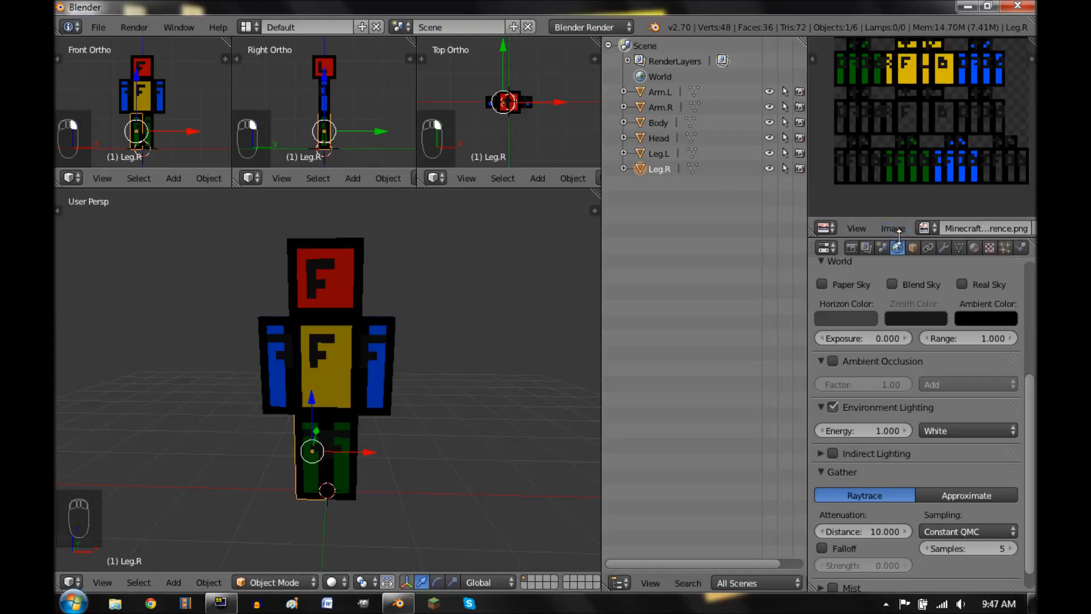
key("f")
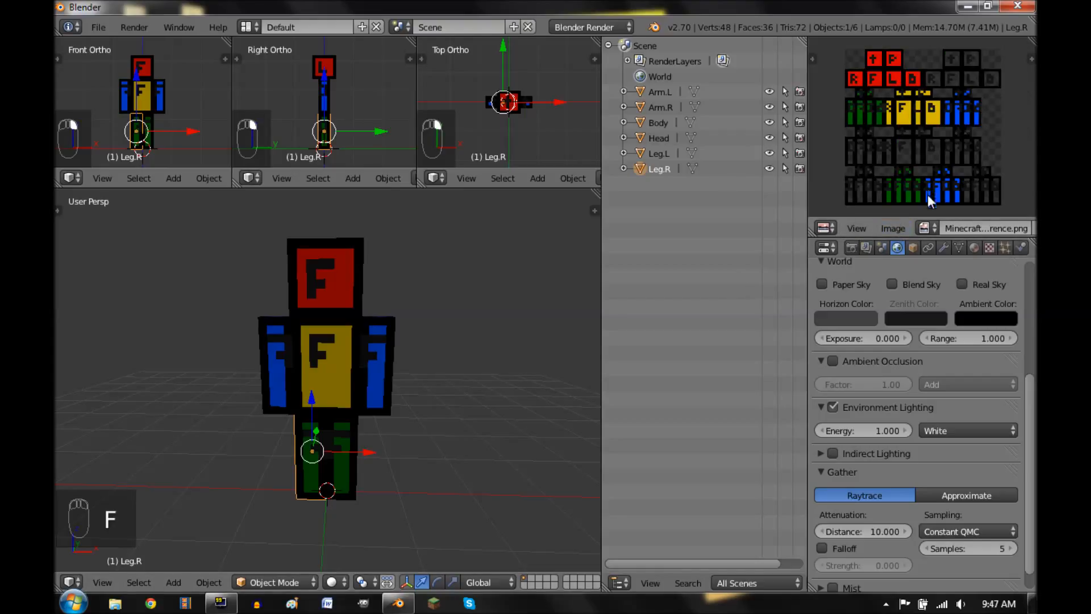
Step: Replace the skin reference image with Steve.png and view the head area of the new texture
left_click(901, 225)
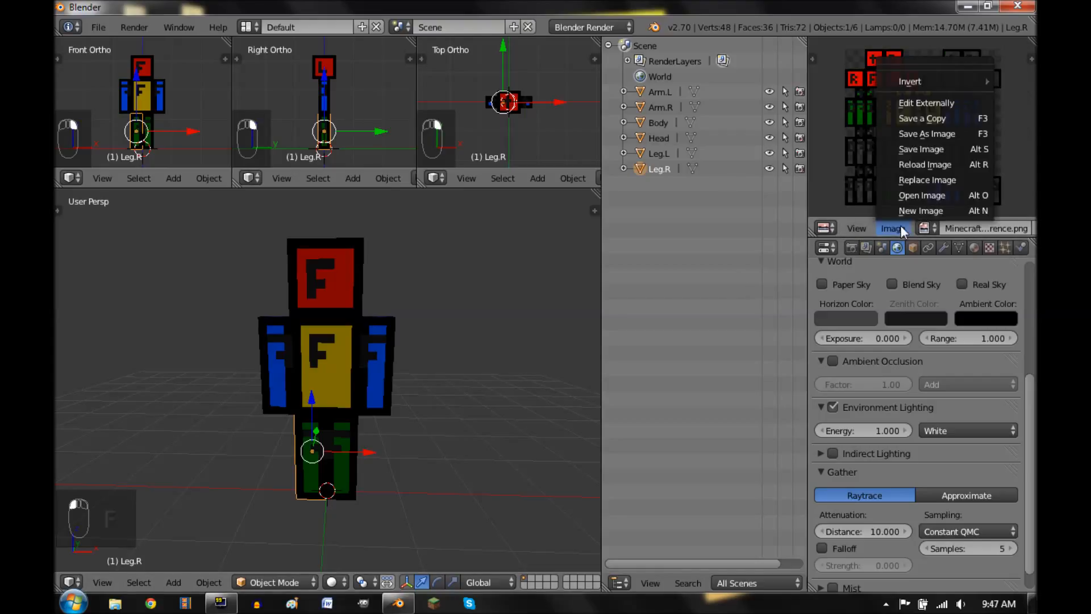
left_click(923, 180)
left_click(302, 282)
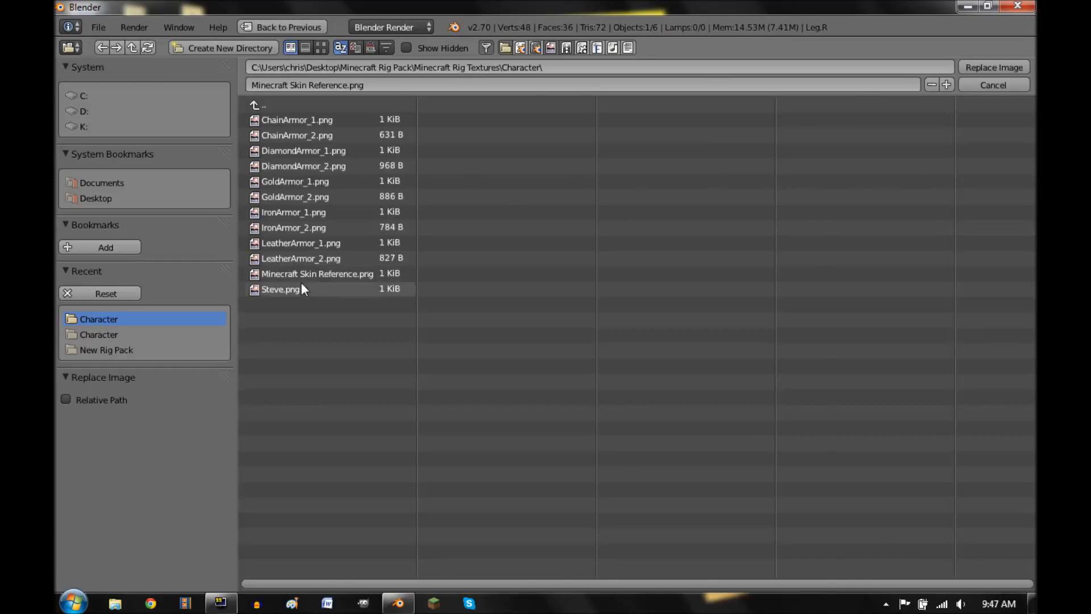
double_click(301, 282)
scroll(905, 152, "up", 3)
scroll(902, 151, "up", 1)
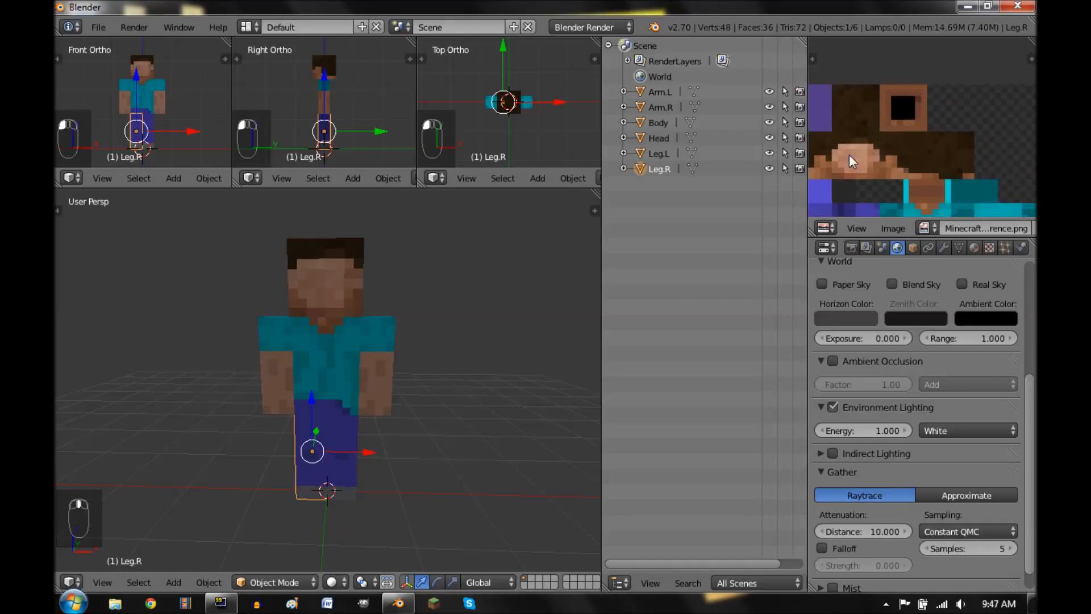
middle_click_drag(843, 158, 908, 176)
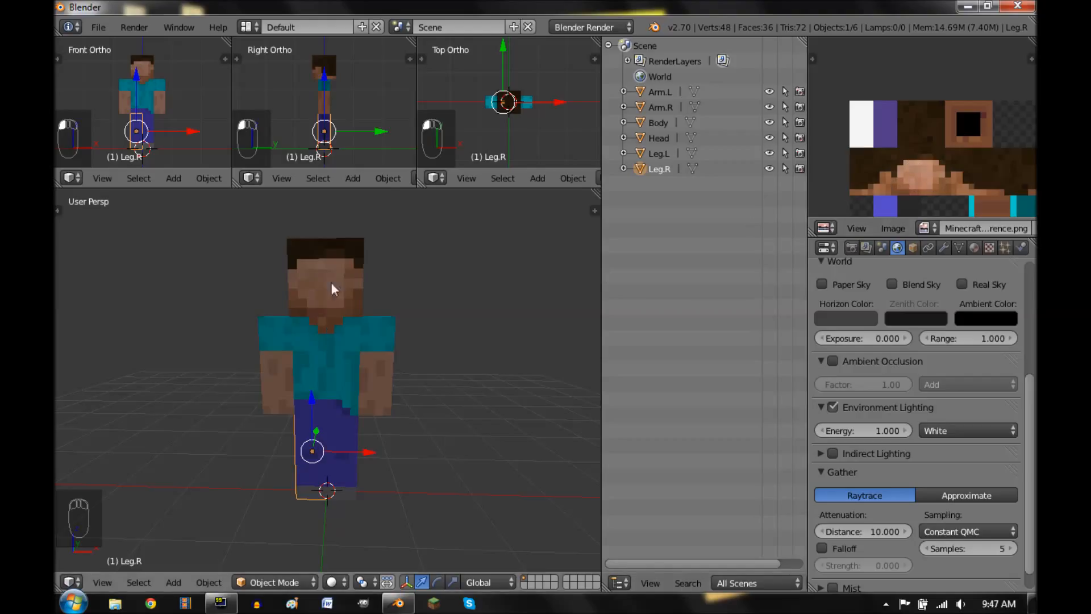
Step: Select the head, examine its skin texture up close, and bring the whole character back into front orthographic view
middle_click_drag(289, 387, 337, 403)
right_click(352, 288)
scroll(376, 279, "up", 2)
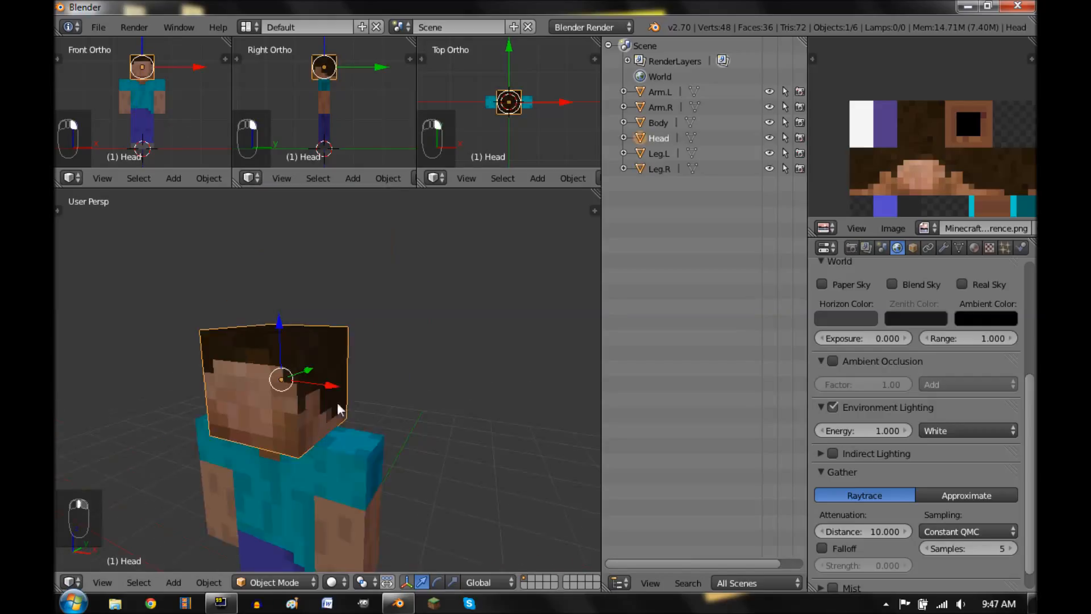
scroll(353, 363, "up", 2)
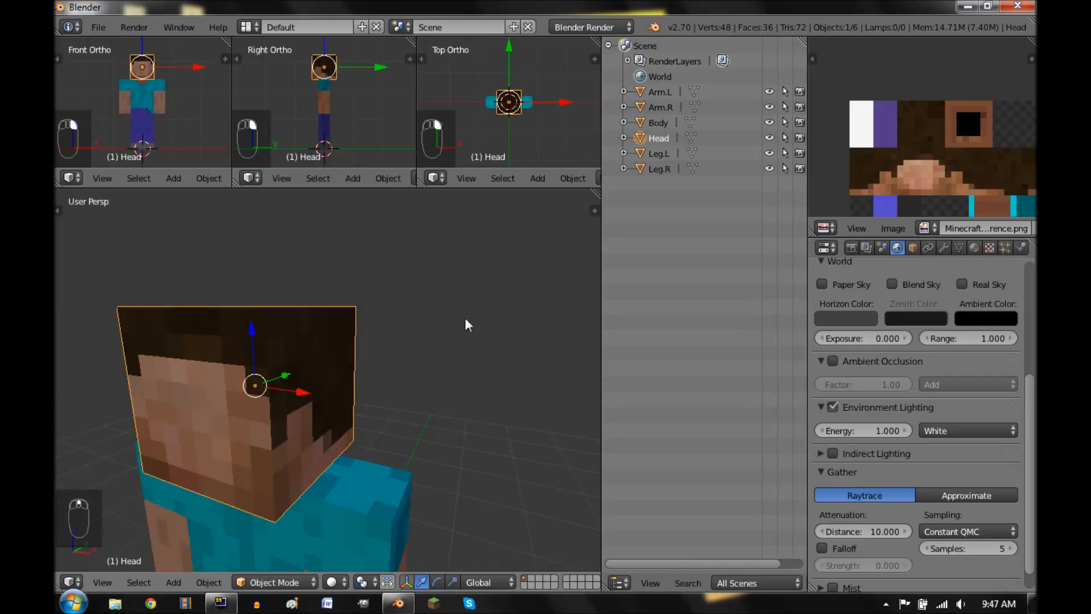
scroll(428, 368, "down", 1)
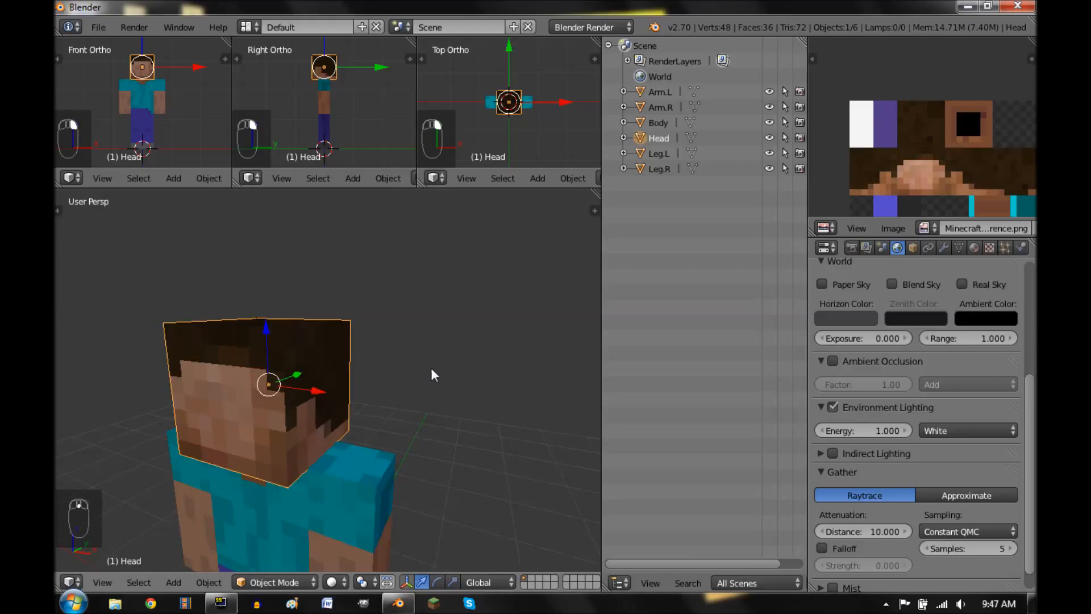
key("shift+c")
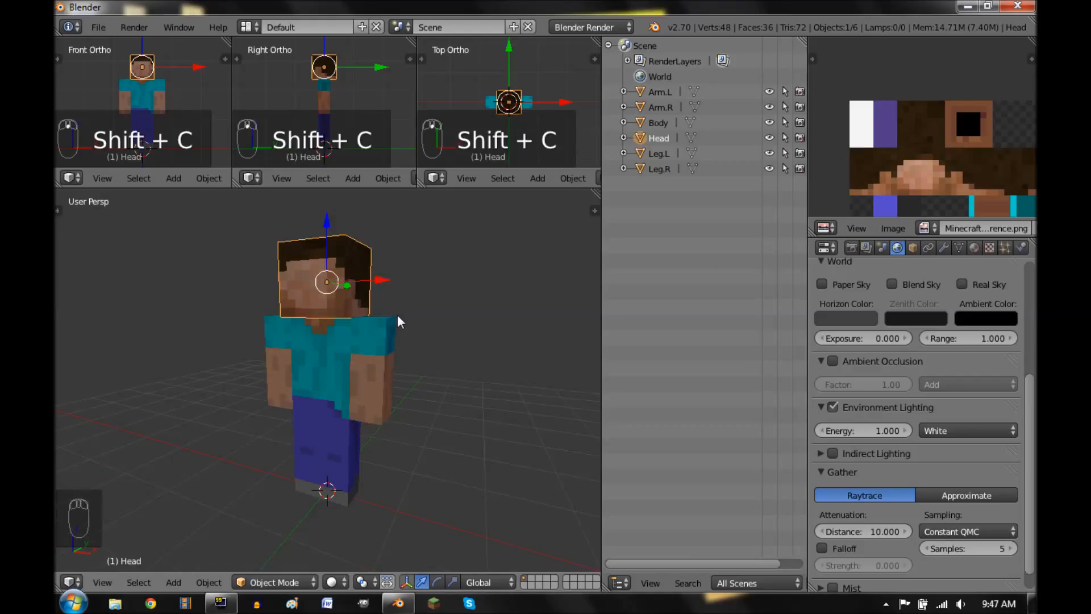
key("KP_1")
key("KP_1")
key("KP_1")
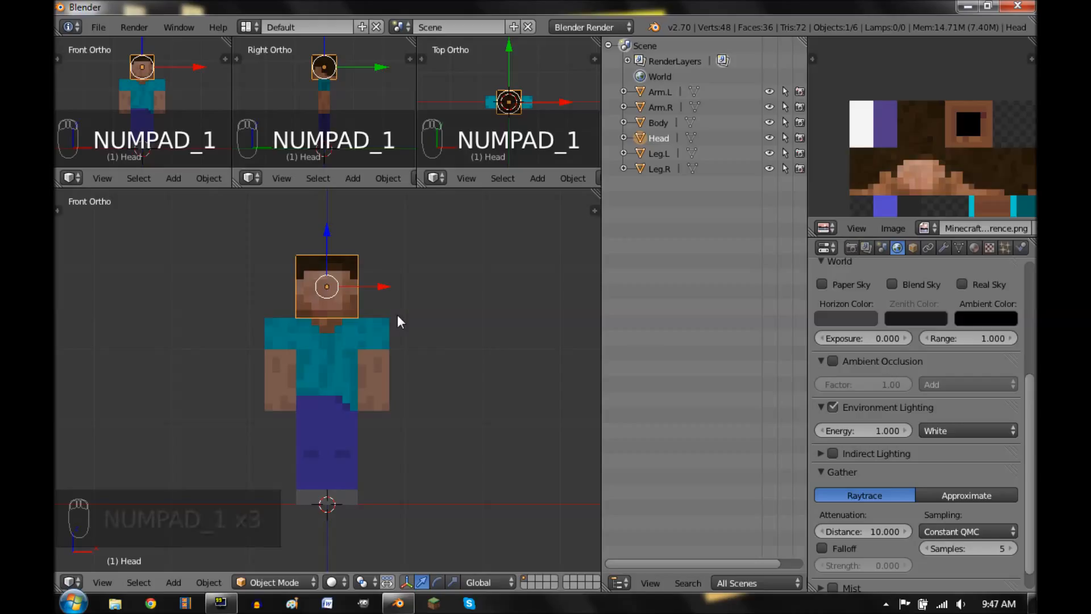
key("shift+a")
mouse_move(397, 315)
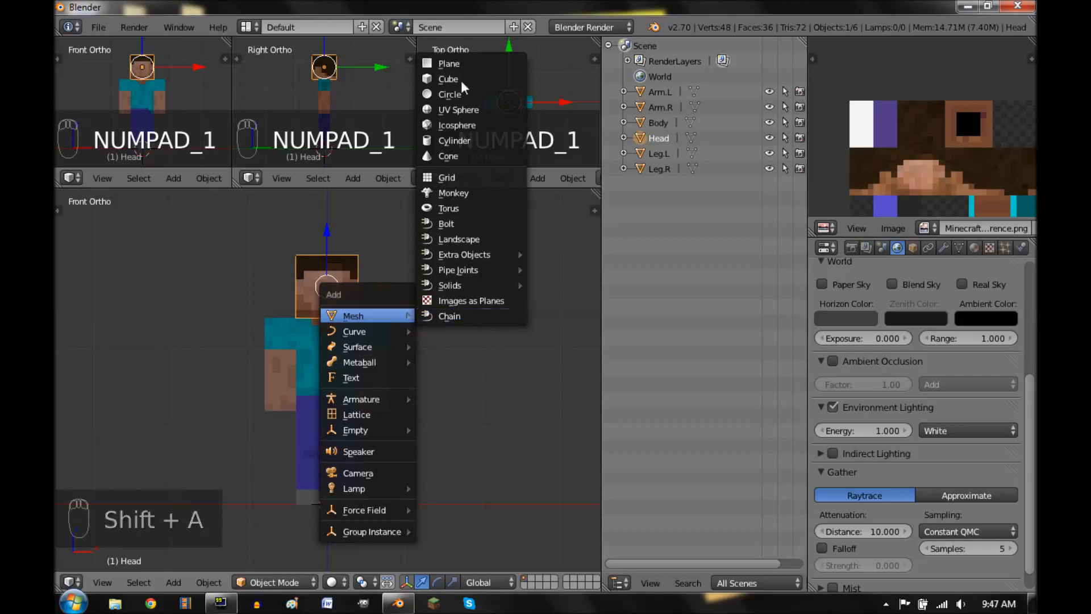
left_click(465, 66)
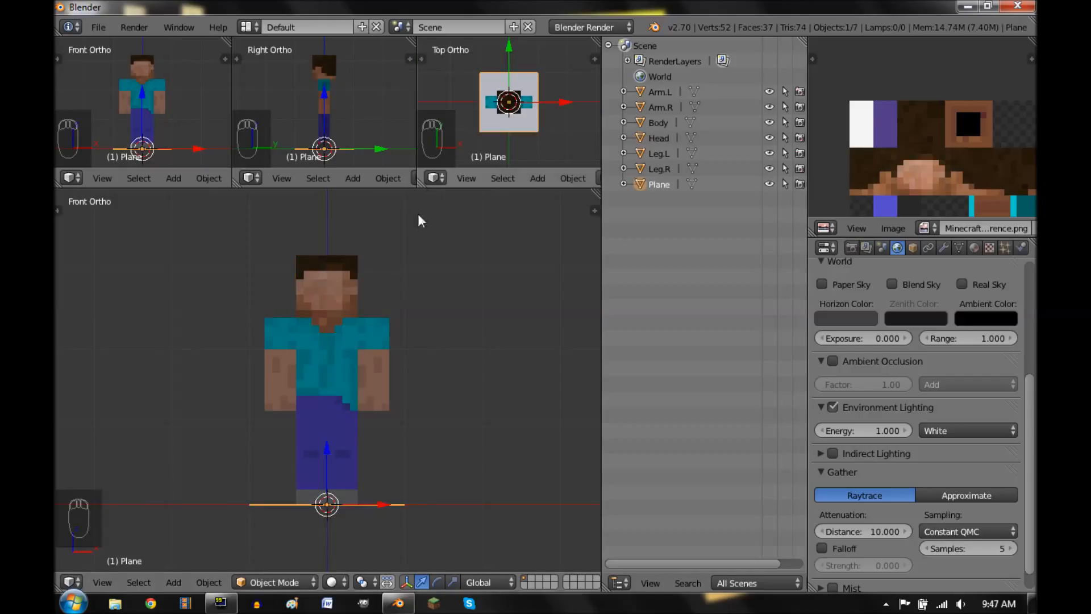
key("Delete")
left_click(434, 387)
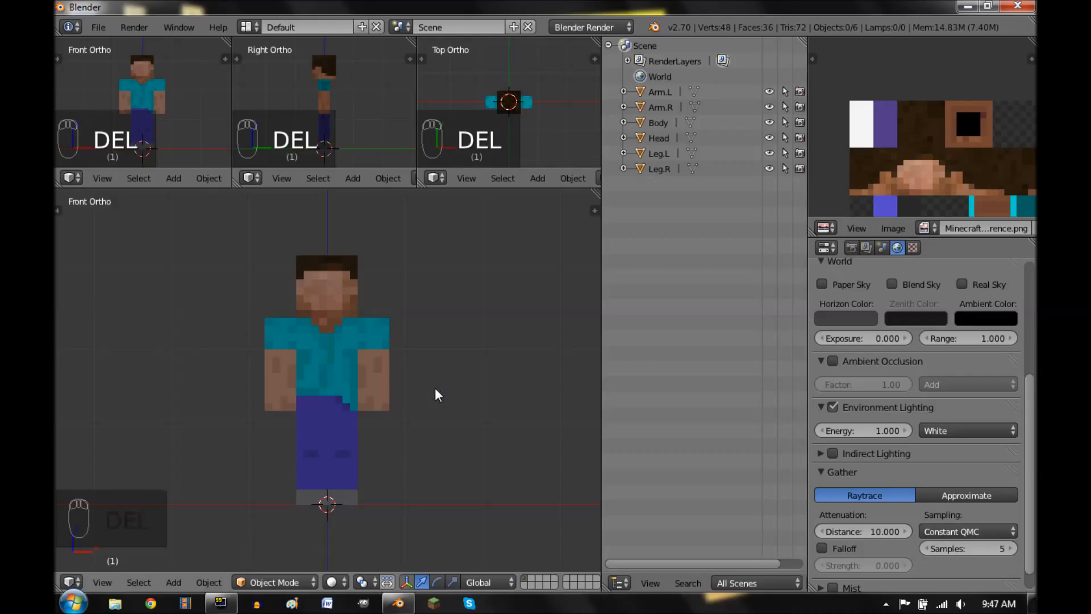
Step: Start saving the project as a new file in the Tutorial Files folder inside Blender Tutorial Stuff on the Desktop
key("F9")
key("Home")
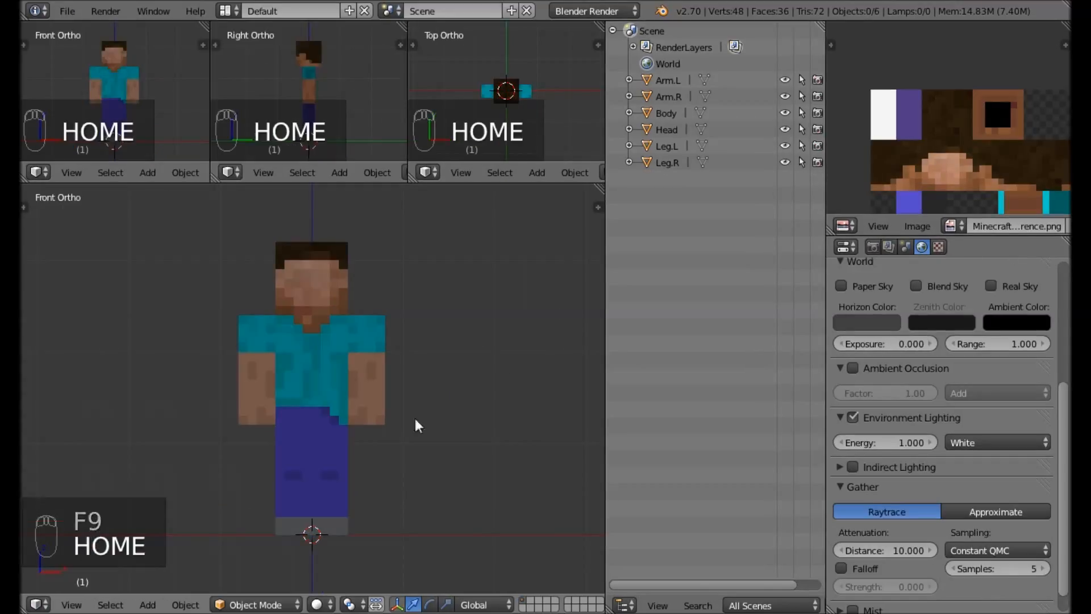
left_click(72, 9)
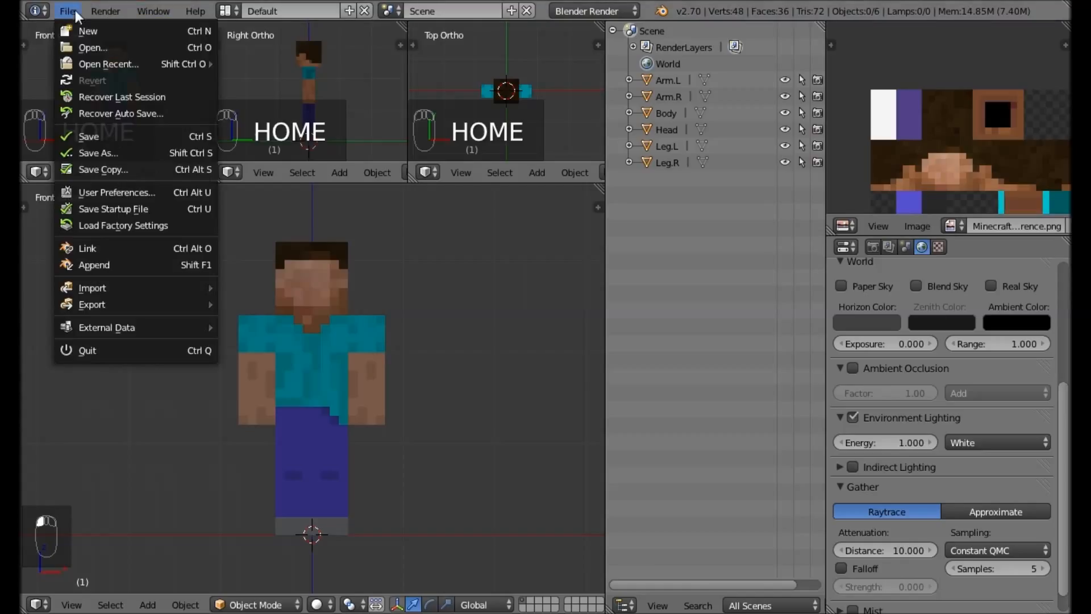
left_click(117, 154)
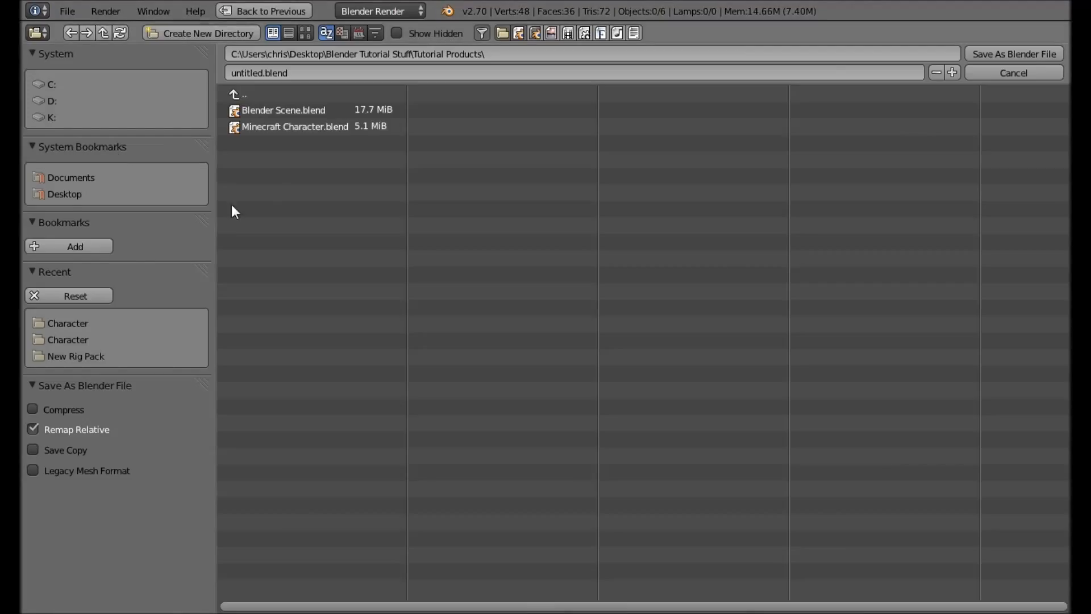
left_click(60, 181)
left_click(64, 194)
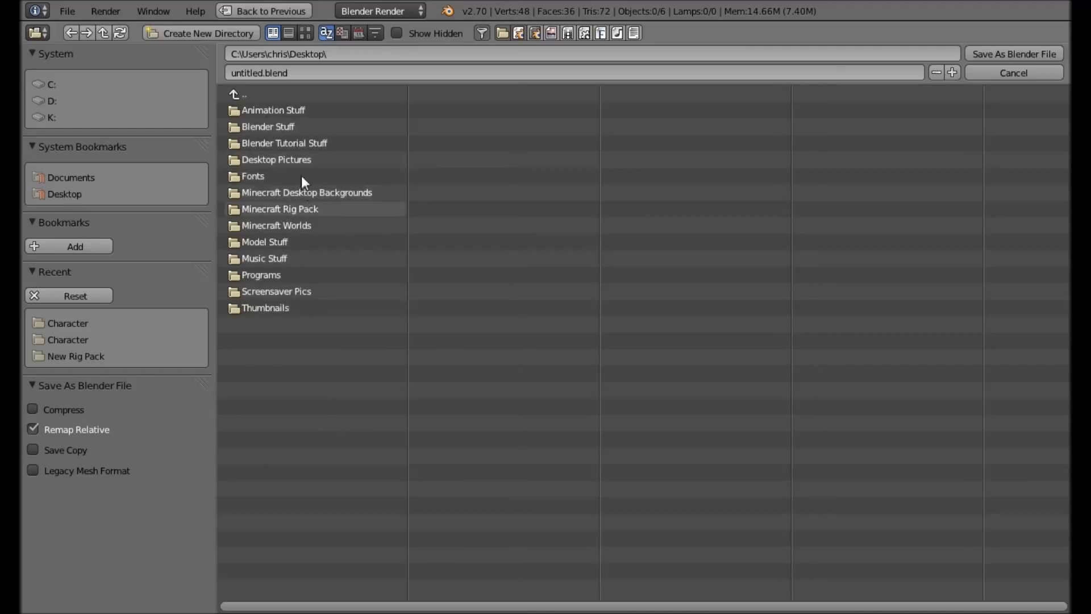
left_click(309, 142)
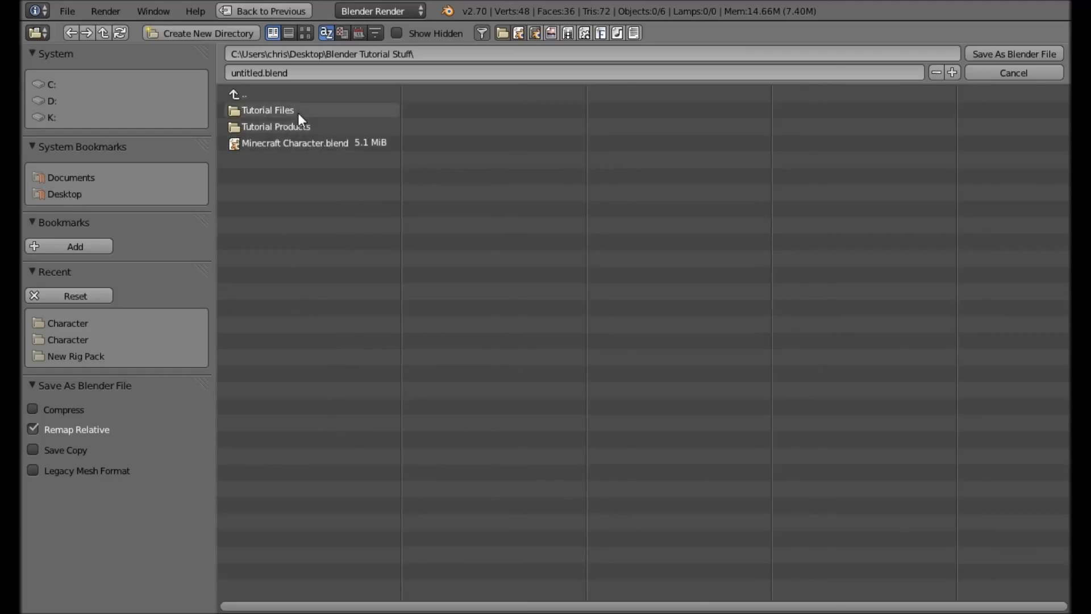
left_click(298, 113)
Step: Name the file Minecraft Character Rig.blend and save it
left_click(265, 73)
left_click_drag(263, 73, 173, 89)
type("Minecraft ")
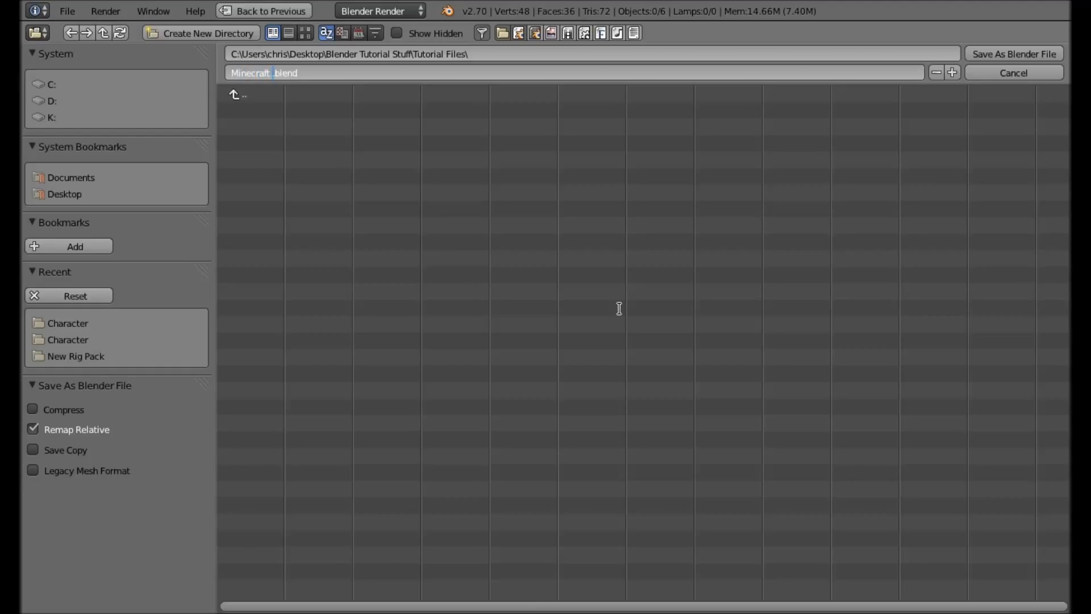
type("Character Rig")
key("Return")
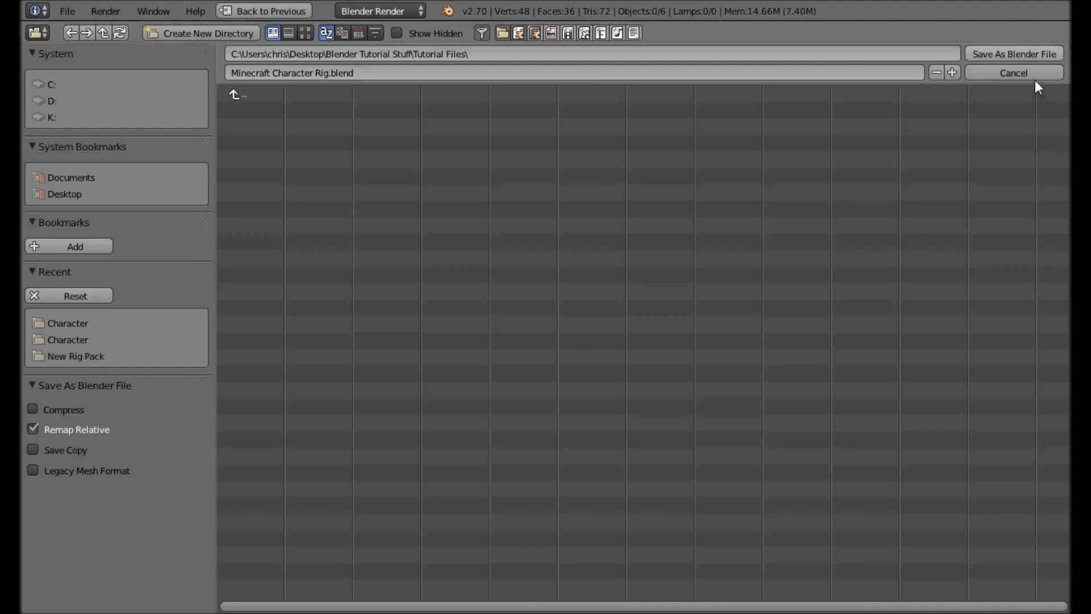
left_click(1031, 55)
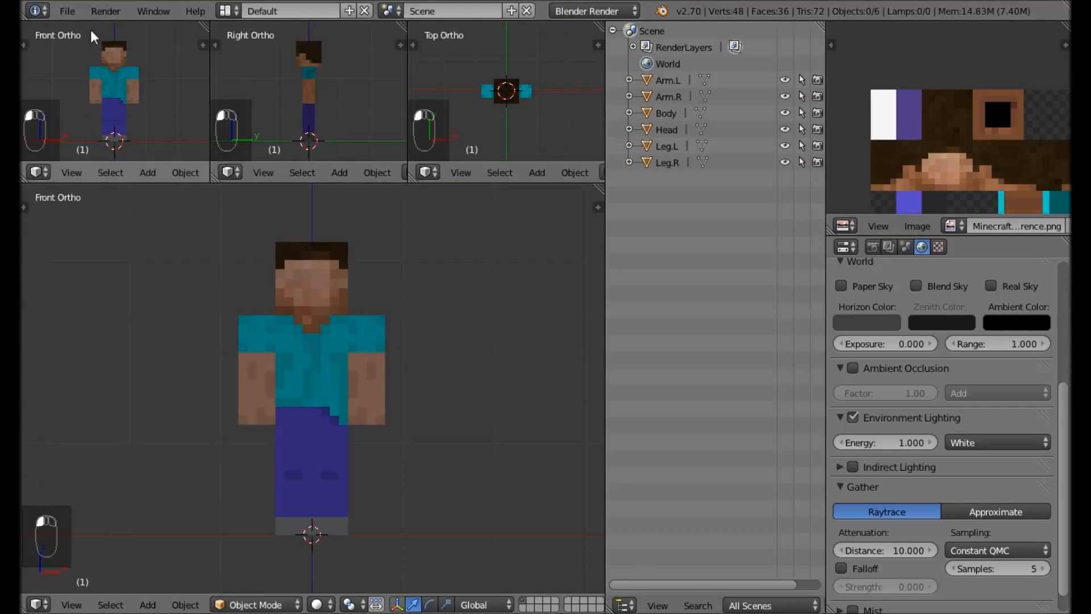
Step: Pack the external files into the blend file and save the project over the existing file
left_click(67, 11)
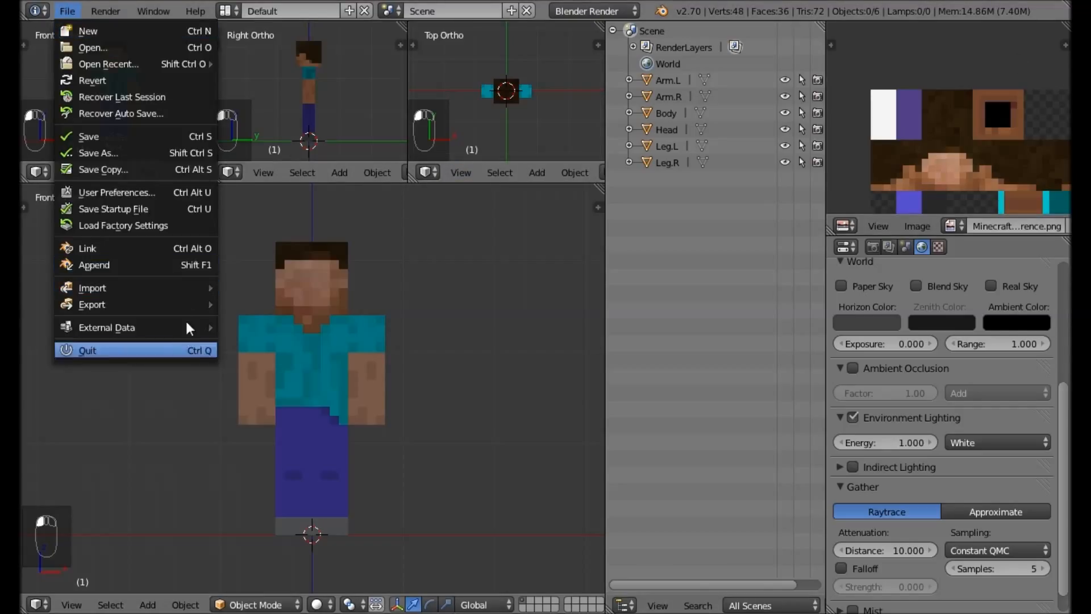
mouse_move(187, 327)
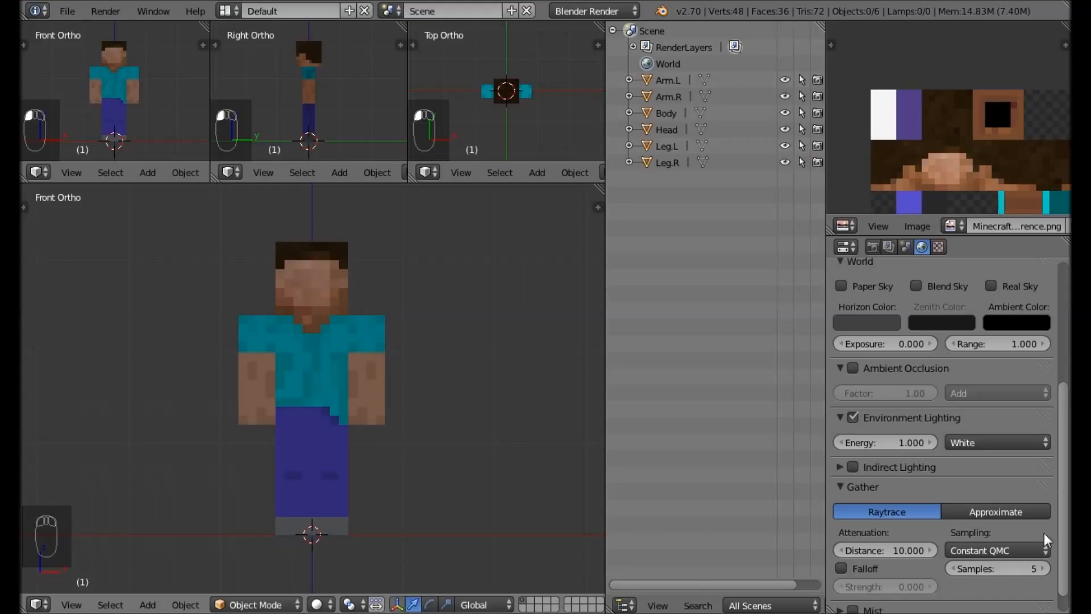
scroll(1037, 365, "up", 7)
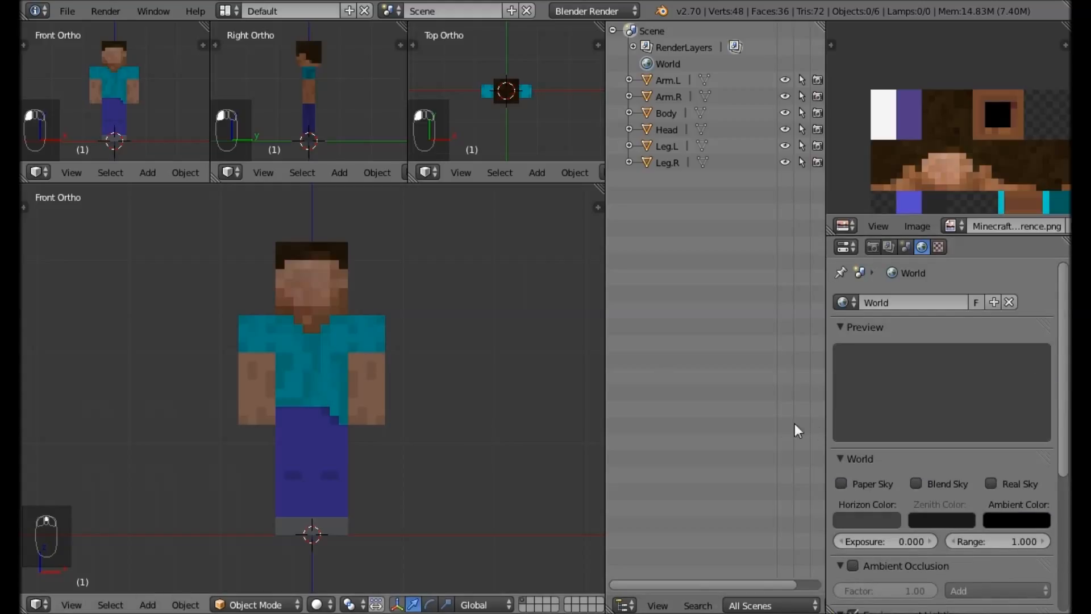
key("ctrl+s")
left_click(338, 294)
key("ctrl+s")
left_click(396, 403)
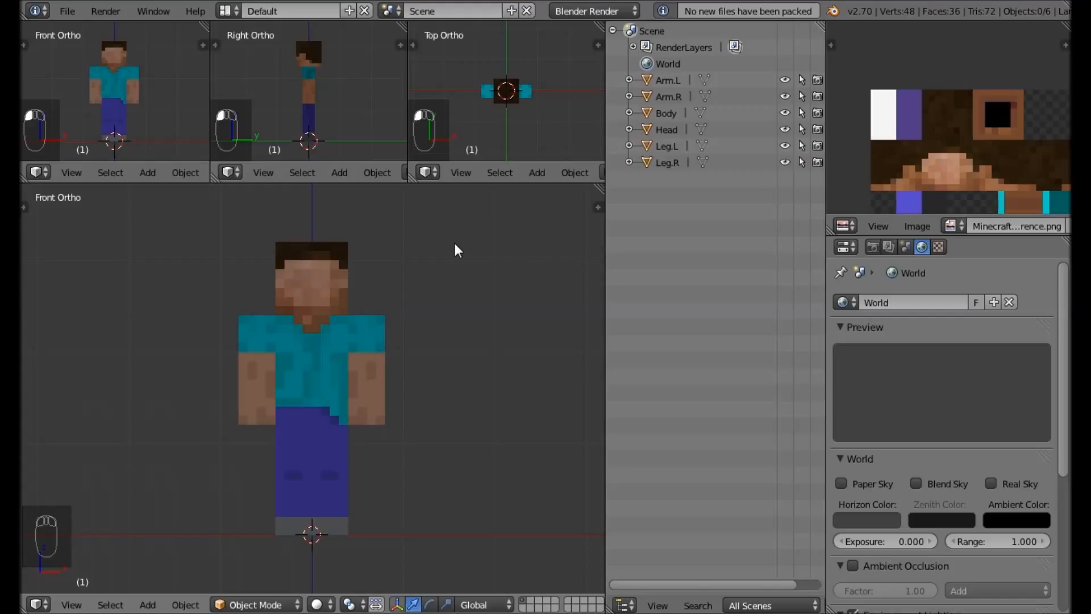
Step: Rename the loaded skin image as Character
left_click(983, 225)
type("Ch")
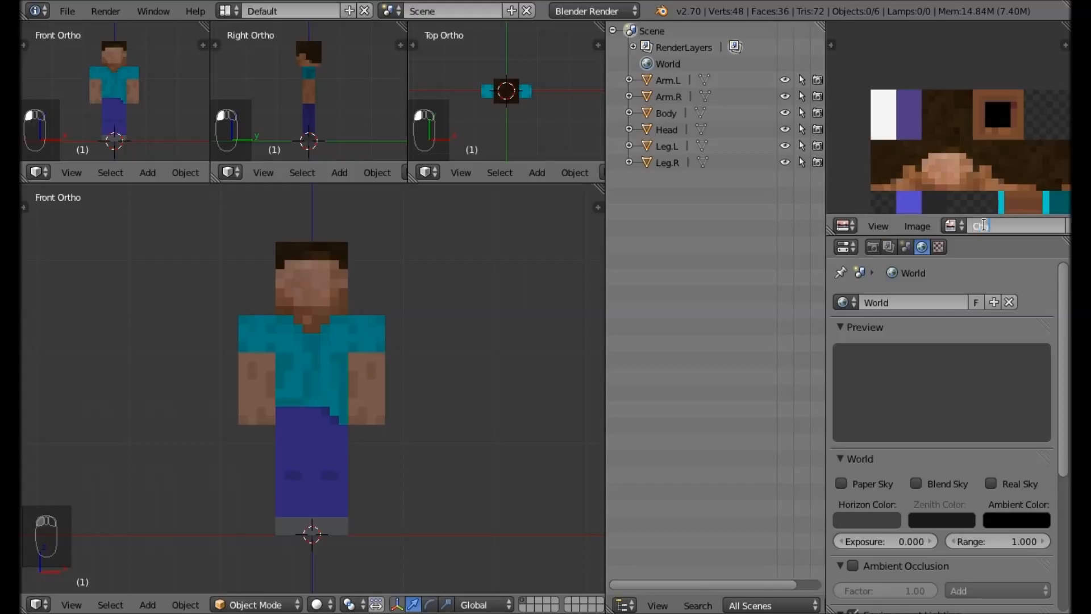
type("aracter'")
key("Return")
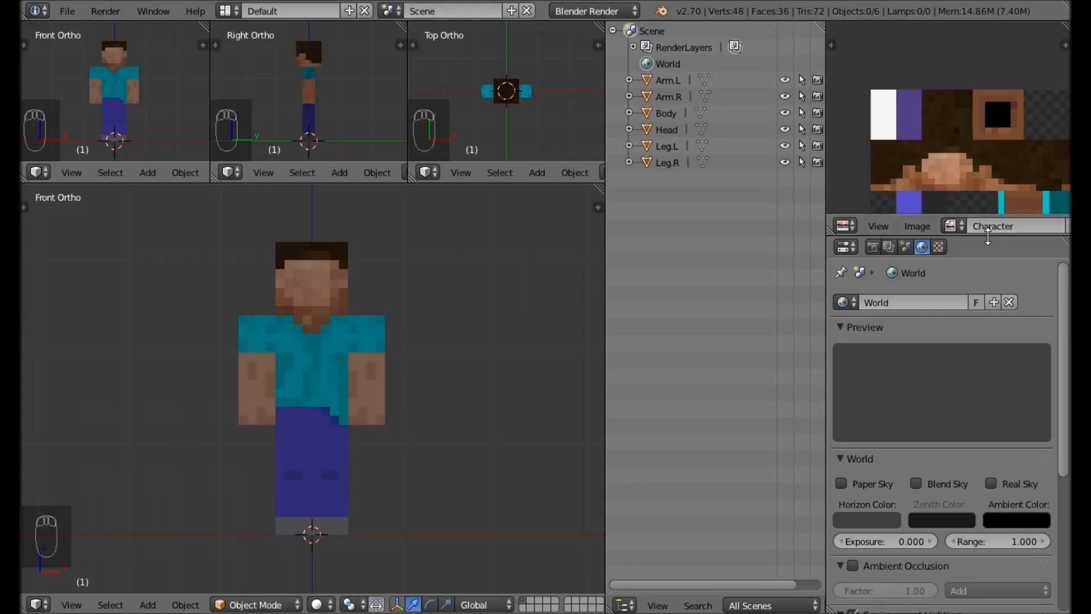